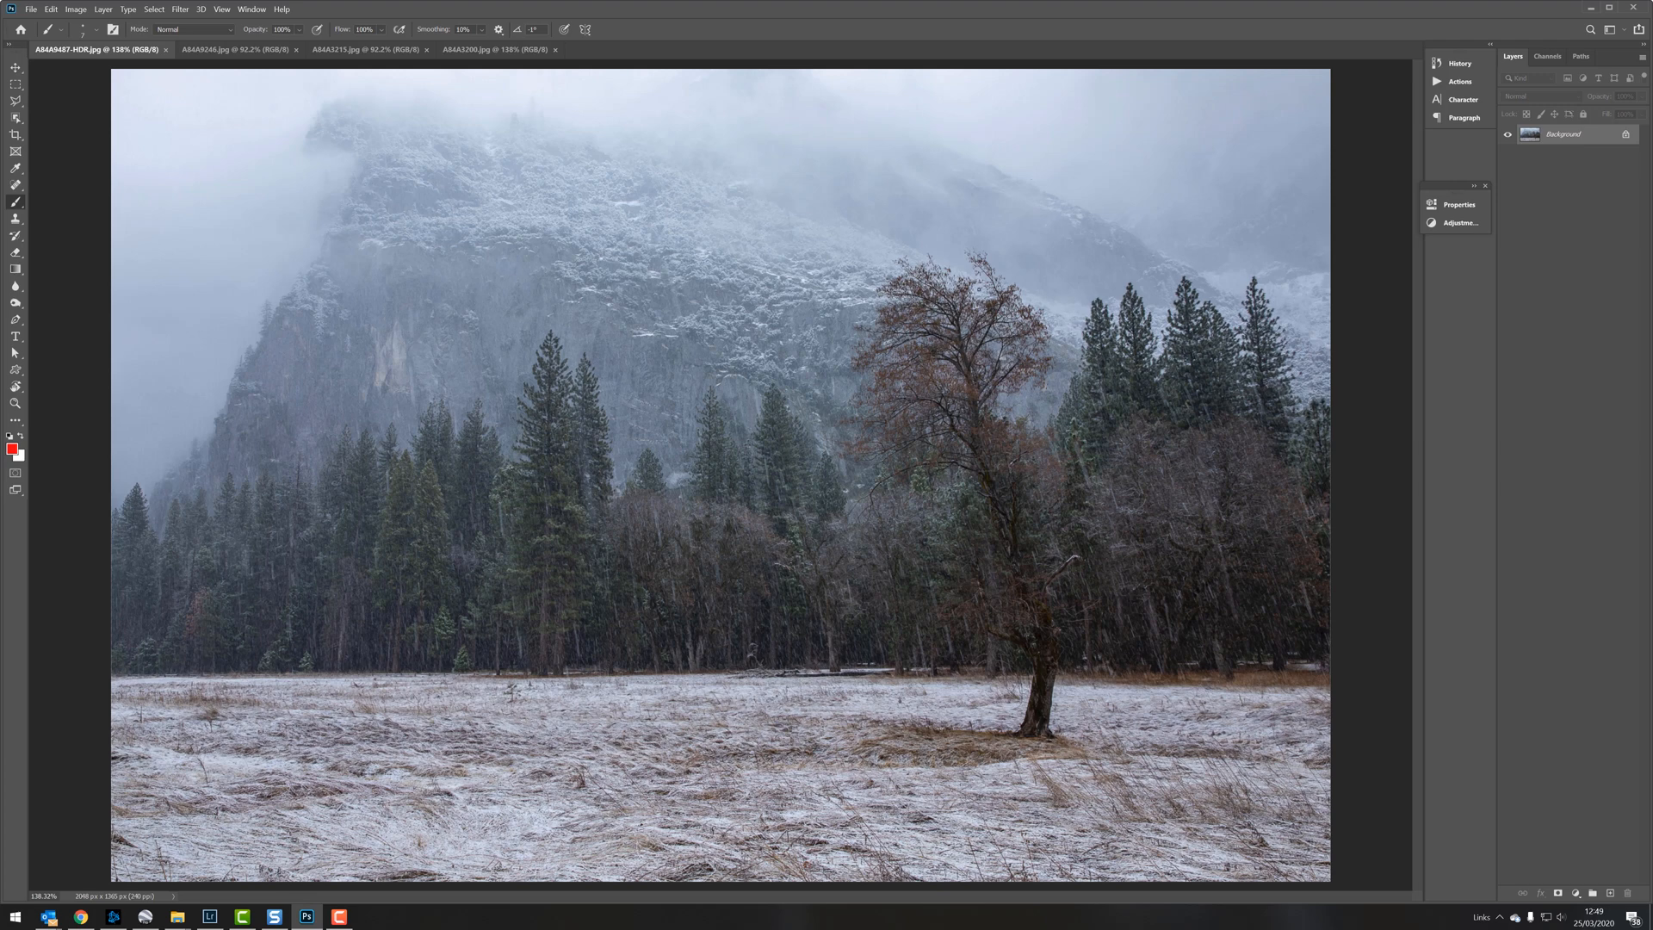
Step: Mark the lone tree's trunk, the base of the treeline and the tree's cluttered lower branches in red, undoing the strokes
{"action": "mouse_move", "coordinate": [957, 308]}
{"action": "left_mouse_down"}
{"action": "mouse_move", "coordinate": [1050, 616]}
{"action": "mouse_move", "coordinate": [1024, 725]}
{"action": "left_mouse_up"}
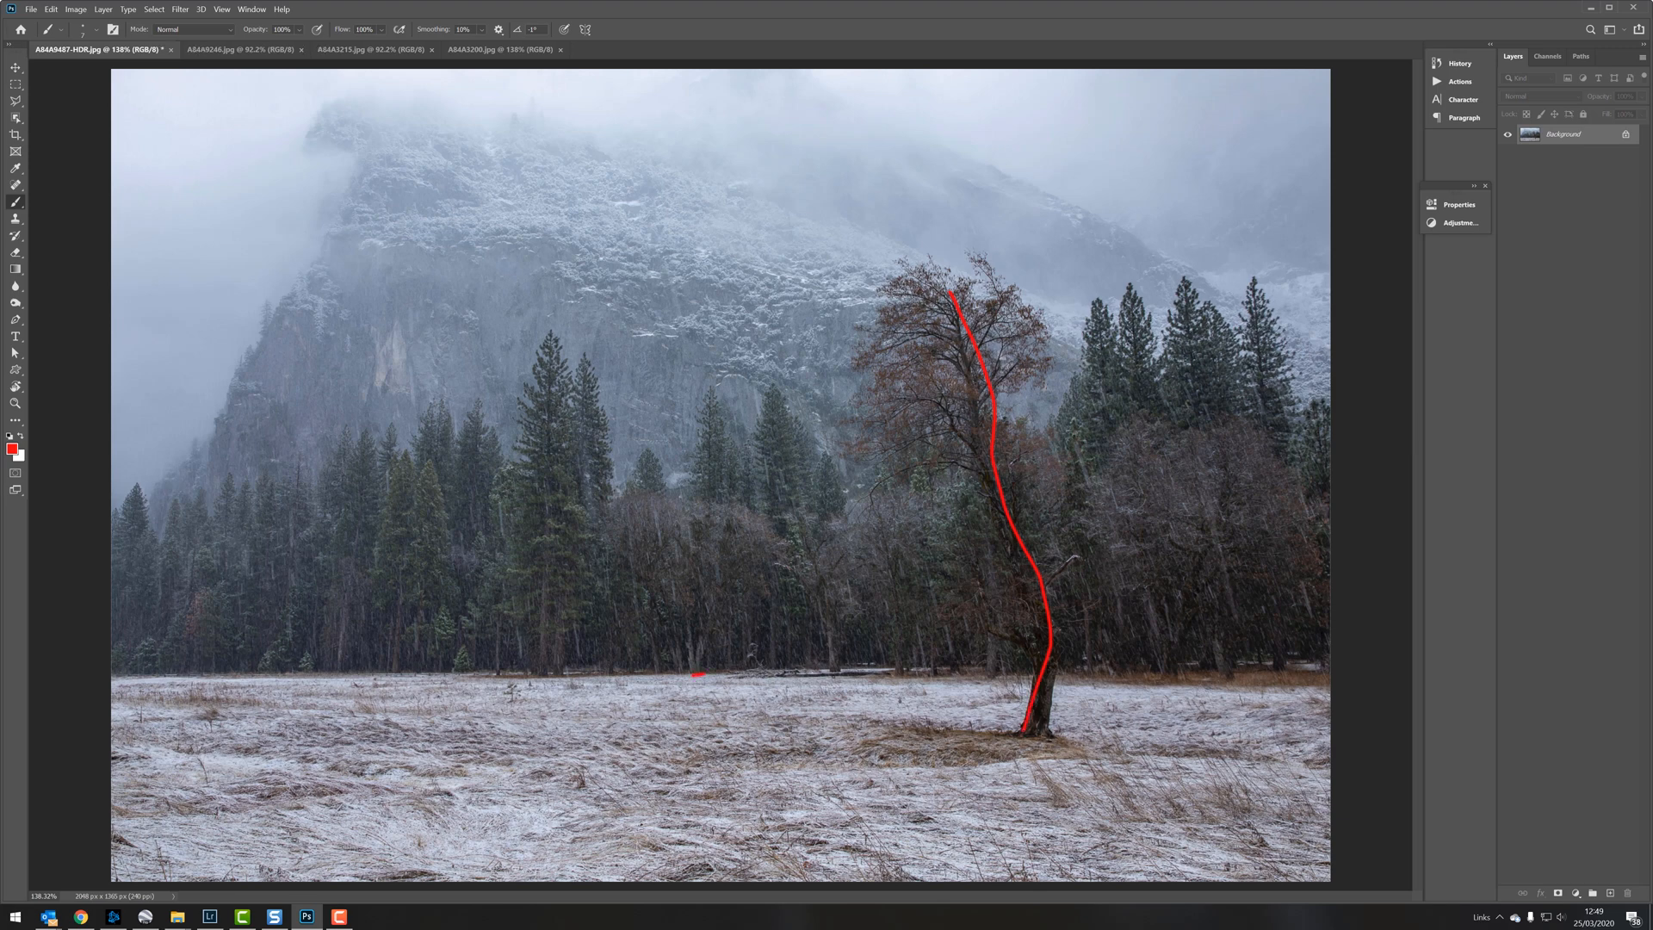
{"action": "left_click_drag", "start_coordinate": [705, 674], "coordinate": [1194, 654]}
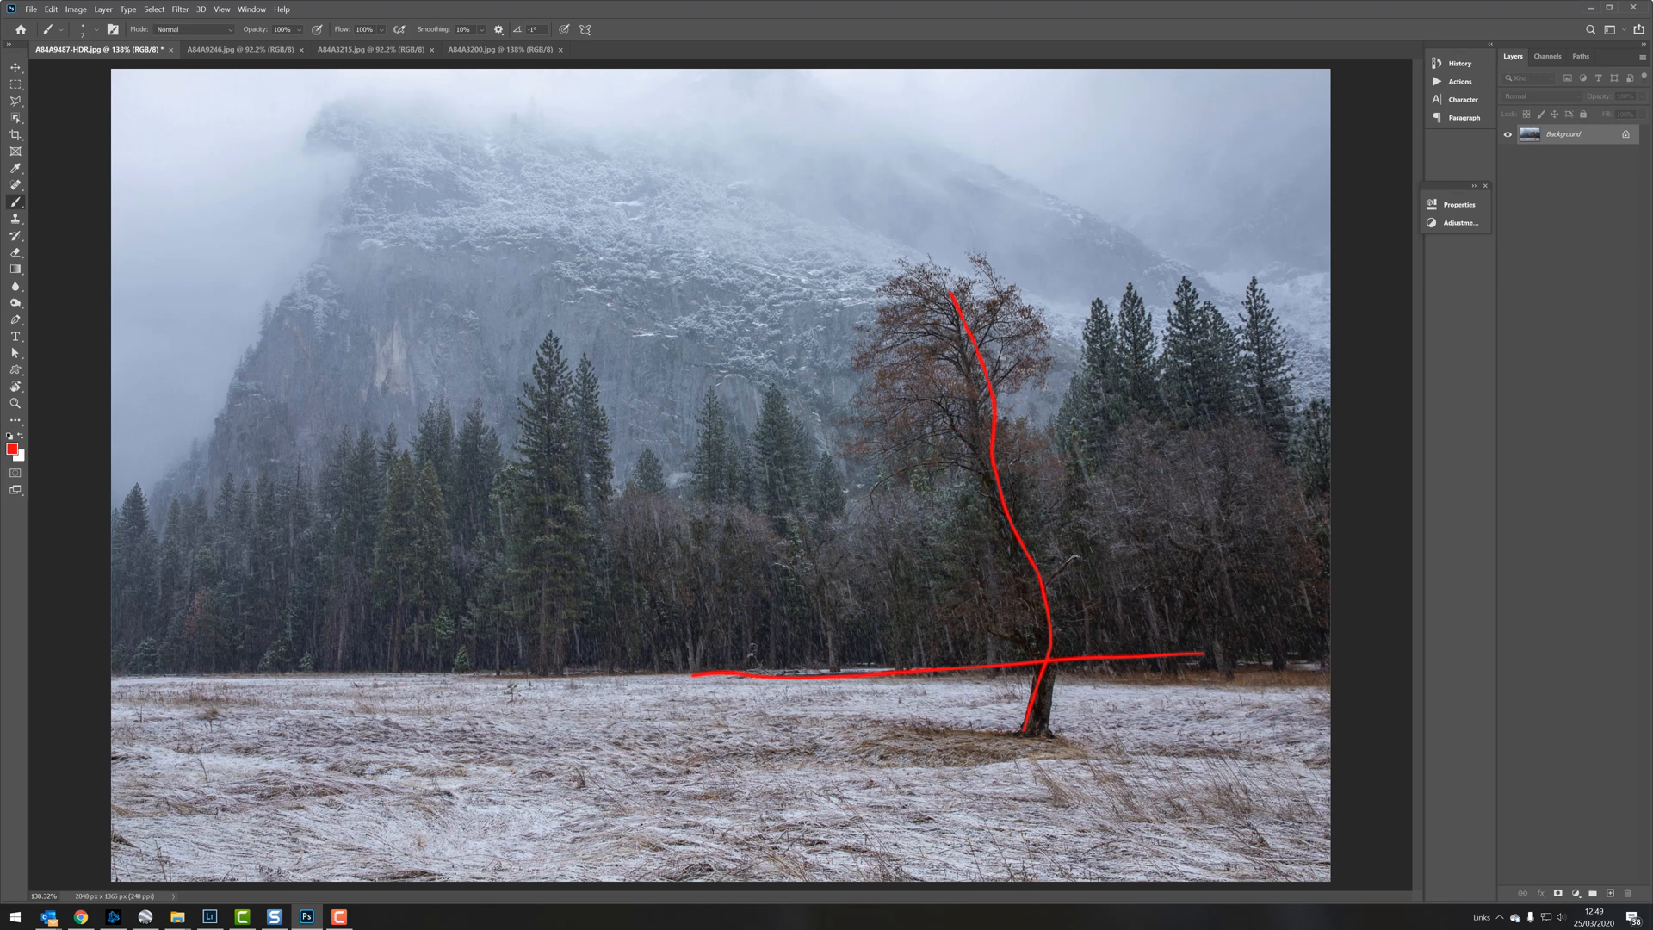
{"action": "left_click_drag", "start_coordinate": [1105, 317], "coordinate": [932, 425]}
{"action": "key", "text": "ctrl+z"}
{"action": "key", "text": "ctrl+z"}
{"action": "key", "text": "ctrl+z"}
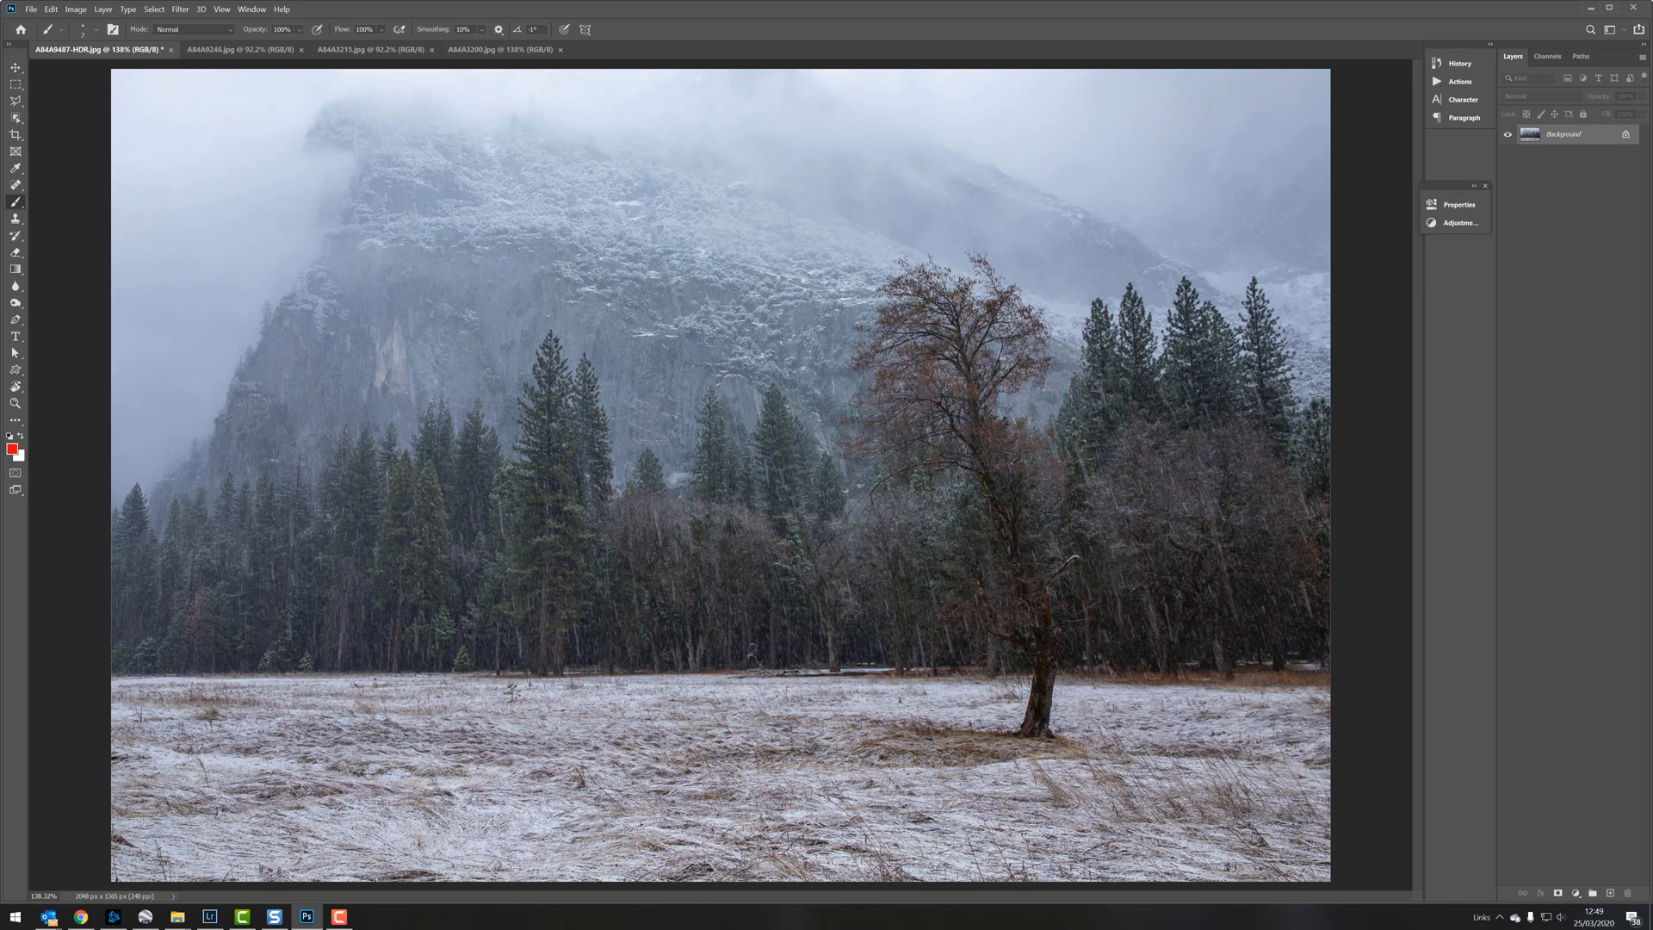
{"action": "mouse_move", "coordinate": [1088, 509]}
{"action": "left_mouse_down"}
{"action": "mouse_move", "coordinate": [971, 467]}
{"action": "mouse_move", "coordinate": [956, 635]}
{"action": "mouse_move", "coordinate": [1156, 530]}
{"action": "left_mouse_up"}
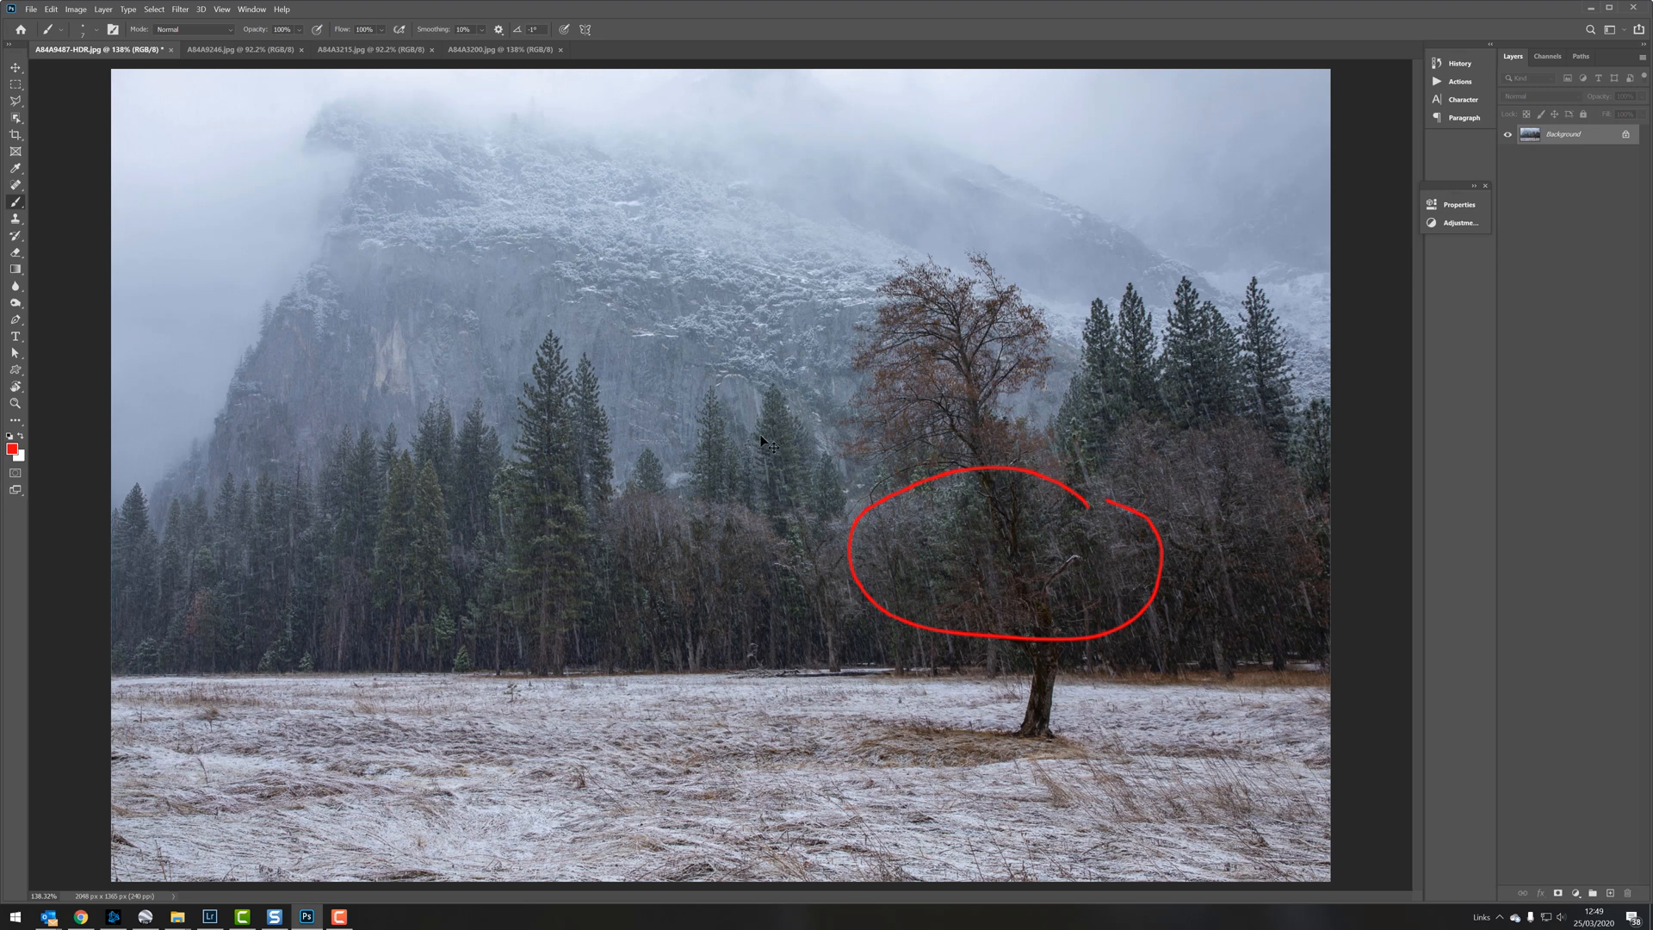
{"action": "key", "text": "ctrl+z"}
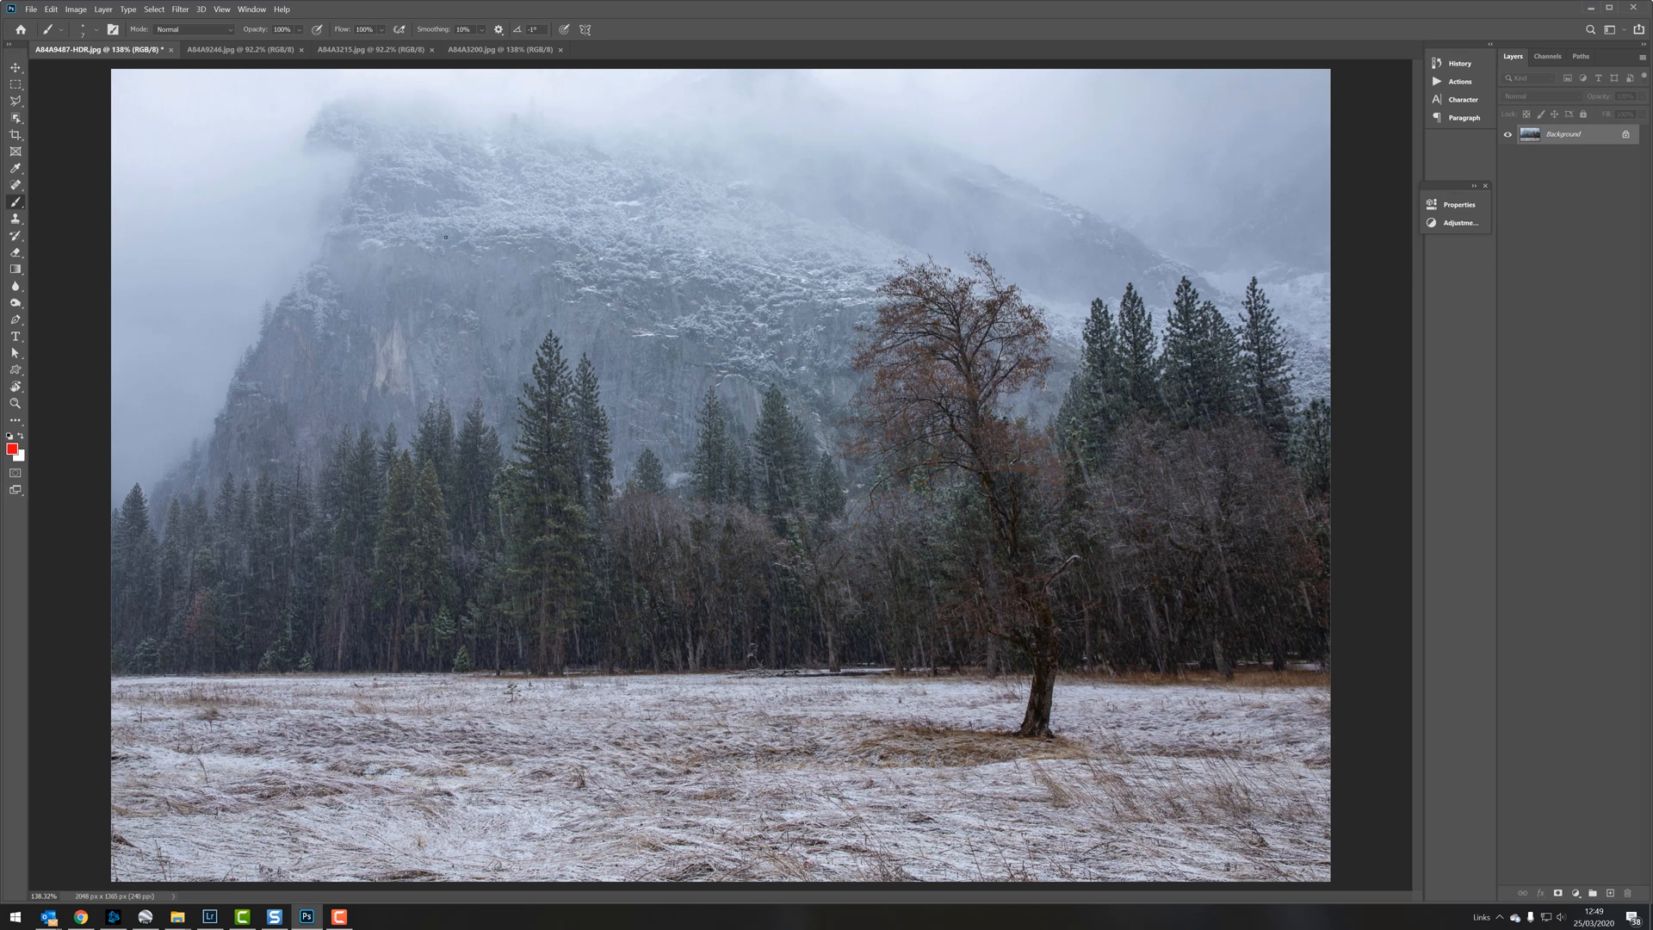
Step: Trace the mountain's cloud-covered edge and draw a red line across the photo below the summit, undoing the strokes
{"action": "mouse_move", "coordinate": [272, 307]}
{"action": "left_mouse_down"}
{"action": "mouse_move", "coordinate": [355, 166]}
{"action": "mouse_move", "coordinate": [293, 148]}
{"action": "mouse_move", "coordinate": [326, 105]}
{"action": "mouse_move", "coordinate": [476, 119]}
{"action": "mouse_move", "coordinate": [545, 119]}
{"action": "left_mouse_up"}
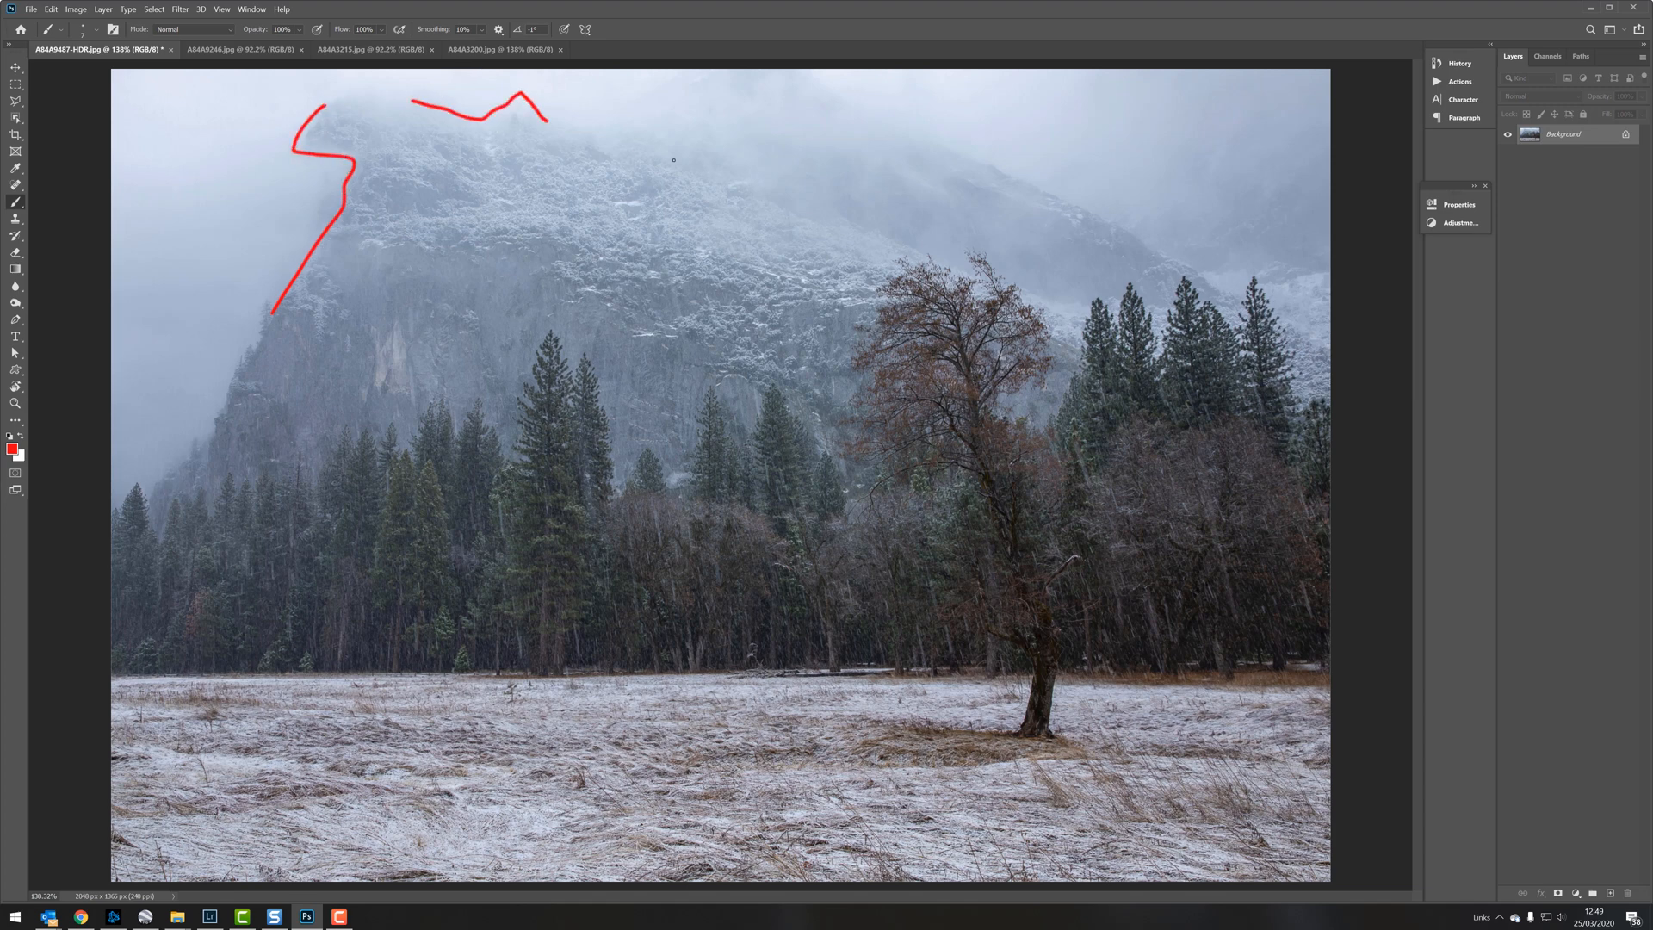
{"action": "key", "text": "ctrl+z"}
{"action": "key", "text": "ctrl+z"}
{"action": "left_click_drag", "start_coordinate": [98, 181], "coordinate": [1546, 206]}
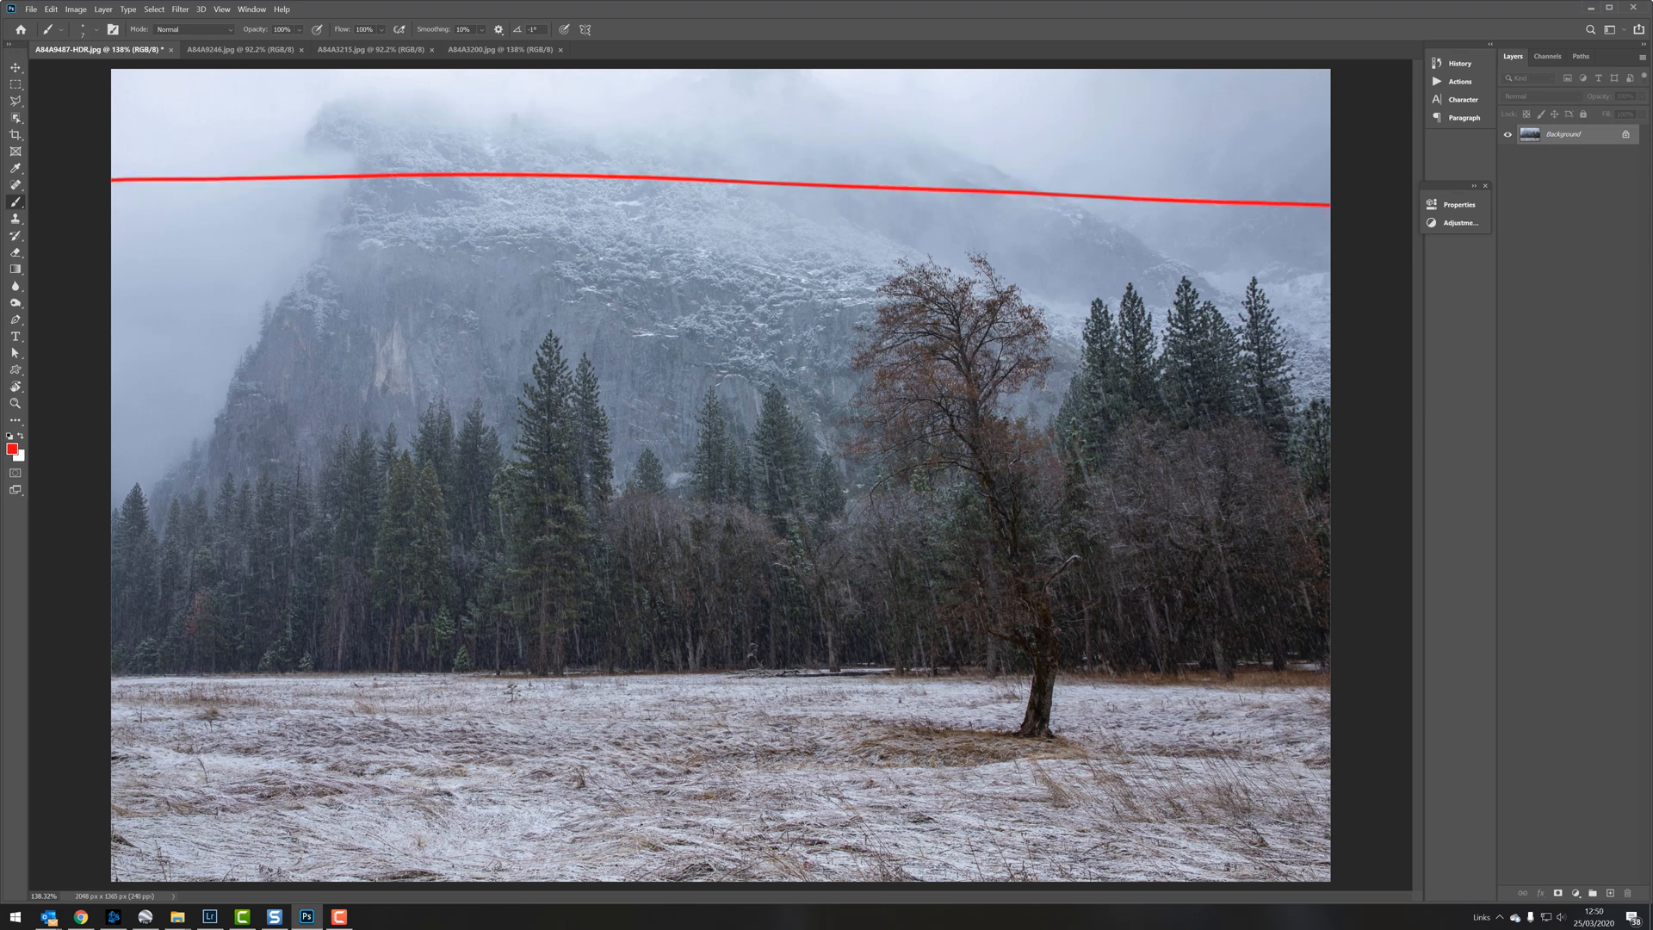
{"action": "key", "text": "ctrl+z"}
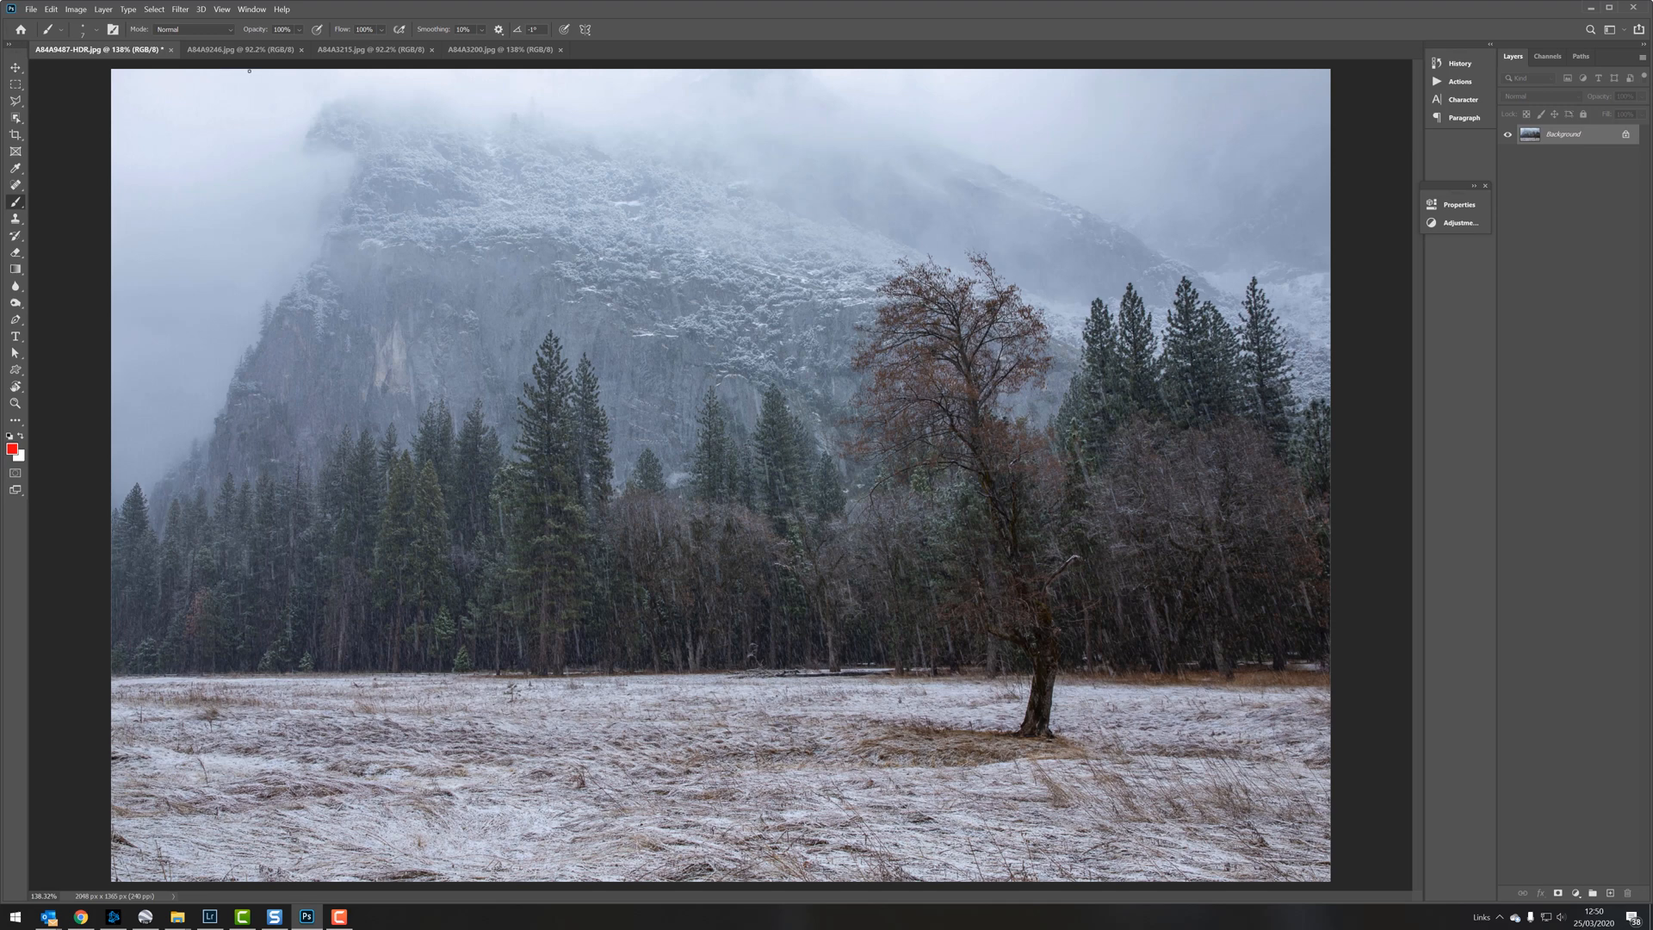
Step: Switch to A84A9246.jpg and add a Curves adjustment layer that raises the midtones to brighten the photo
{"action": "left_click", "coordinate": [241, 50]}
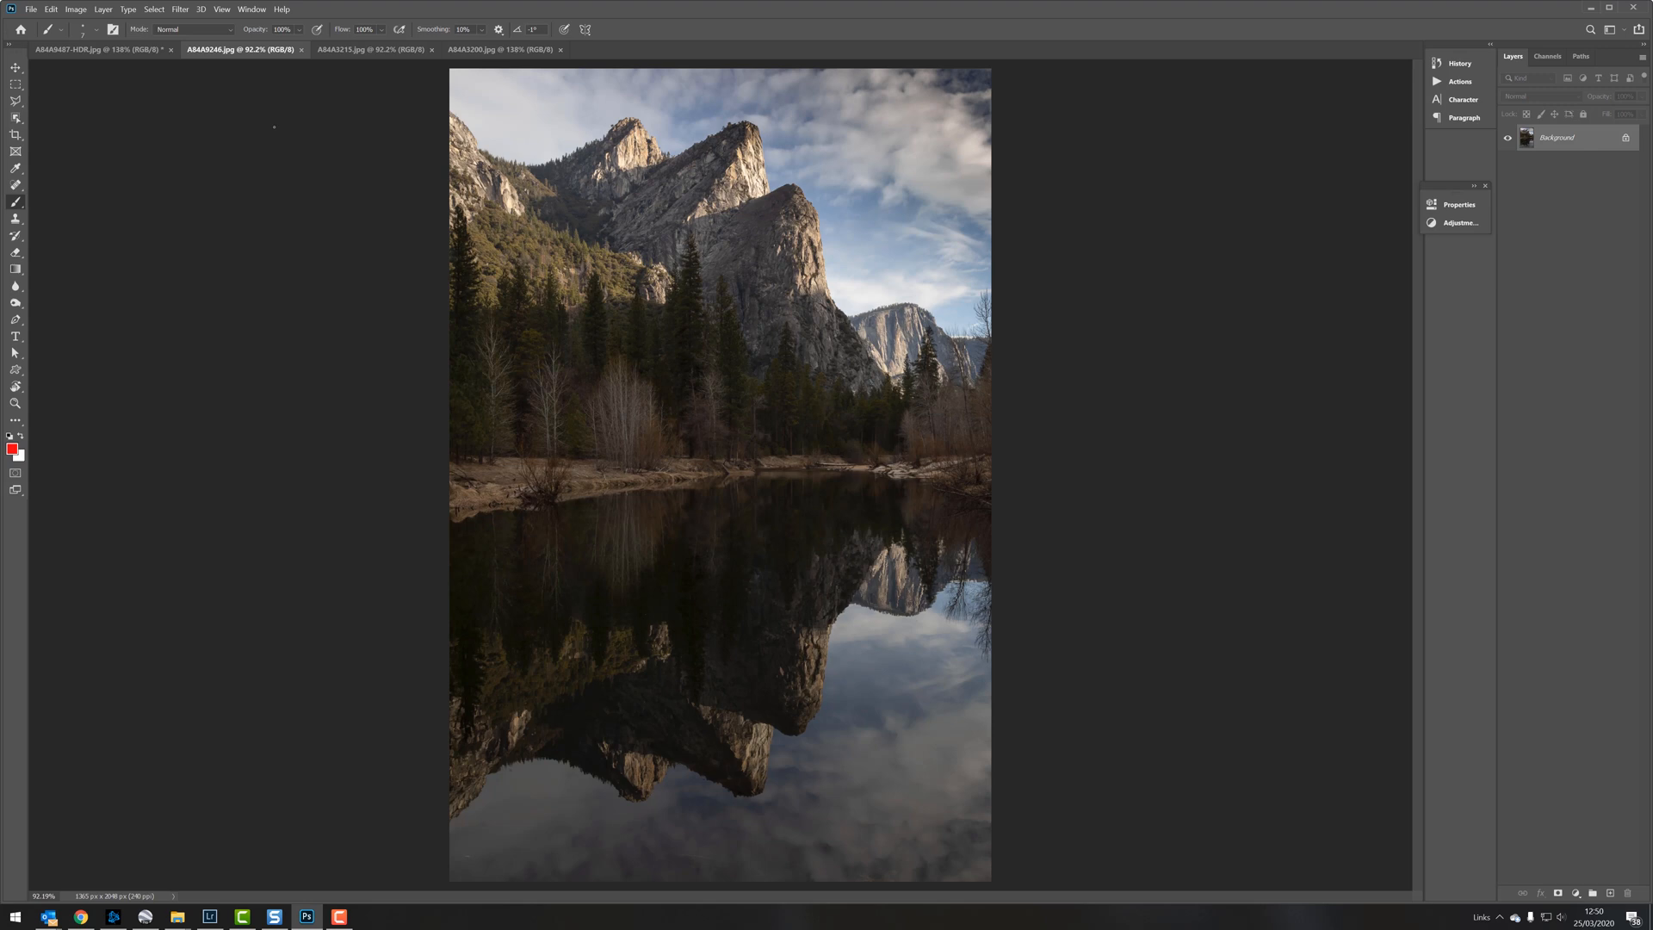
{"action": "left_click", "coordinate": [1581, 894]}
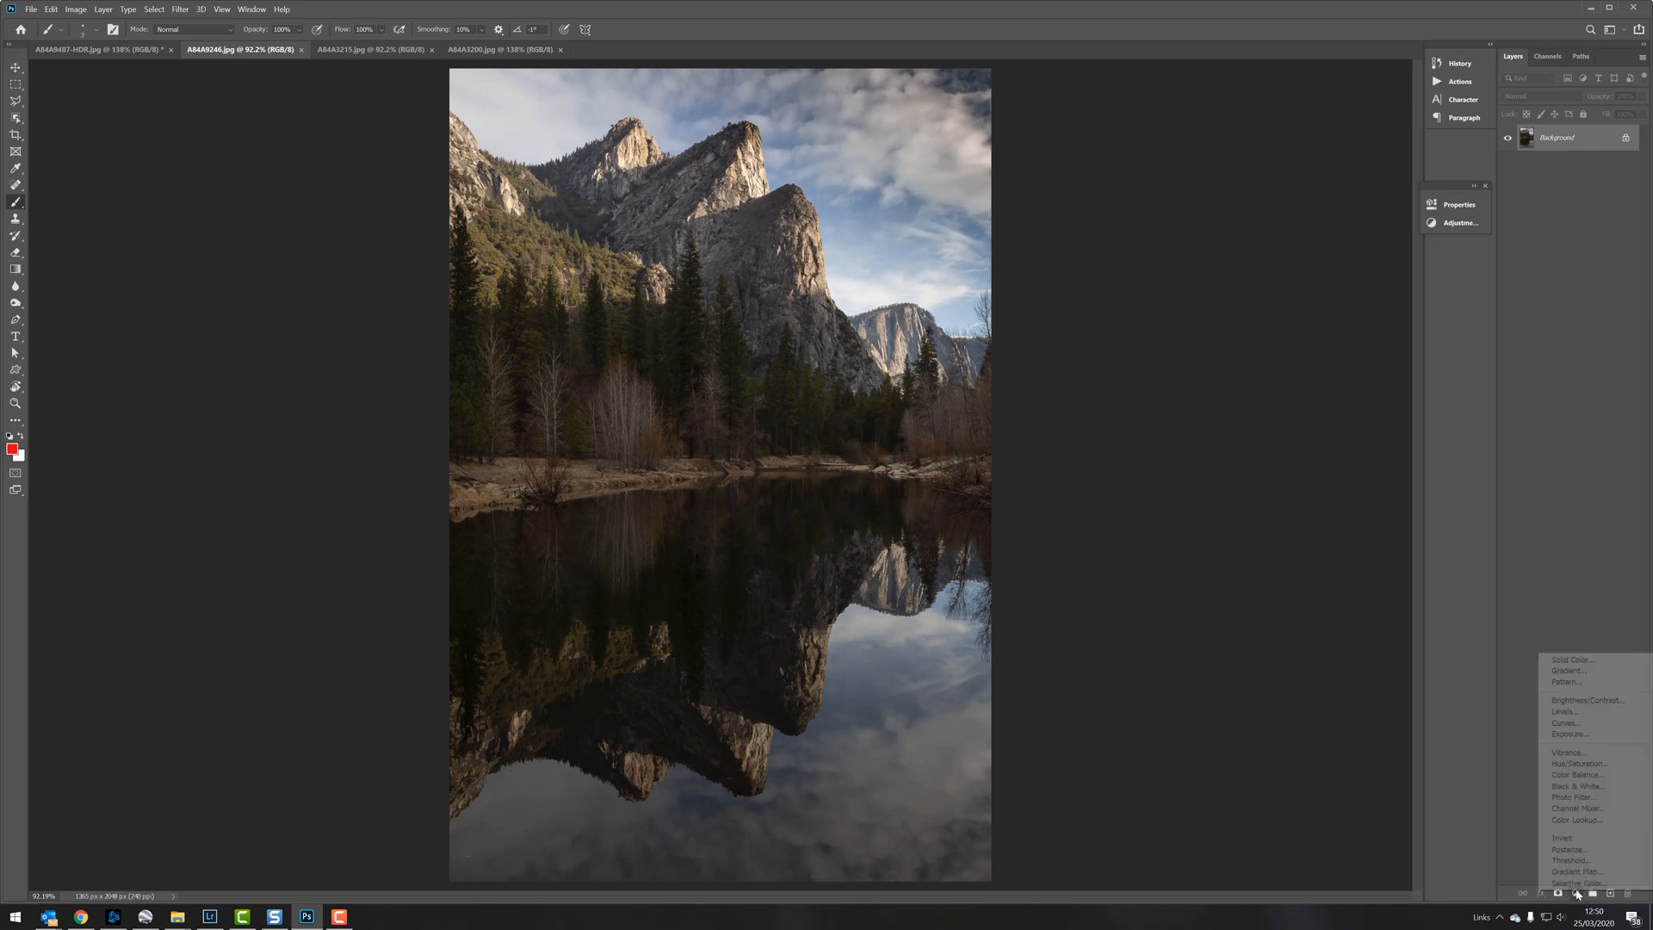
{"action": "left_click", "coordinate": [1579, 723]}
{"action": "left_click_drag", "start_coordinate": [1325, 345], "coordinate": [1322, 325]}
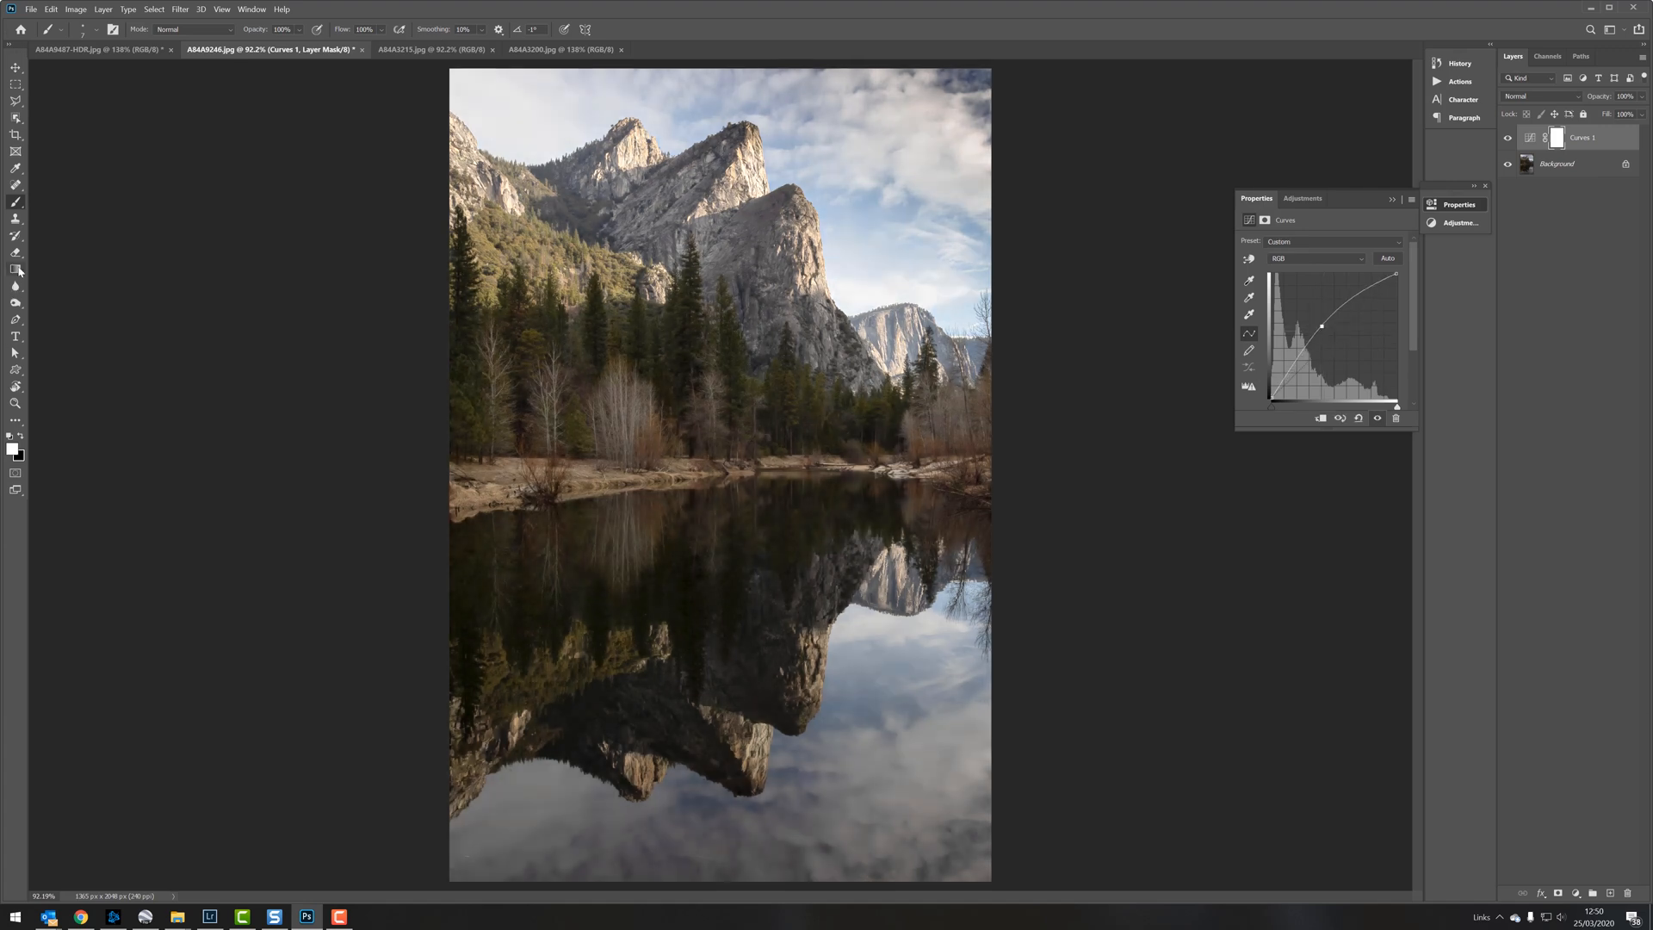
Step: Apply a soft linear gradient to the Curves mask, limiting the brightening to the lake reflection and fading it out toward the peaks
{"action": "left_click", "coordinate": [15, 268]}
{"action": "mouse_move", "coordinate": [742, 359]}
{"action": "left_mouse_down"}
{"action": "mouse_move", "coordinate": [742, 530]}
{"action": "mouse_move", "coordinate": [736, 353]}
{"action": "left_mouse_up"}
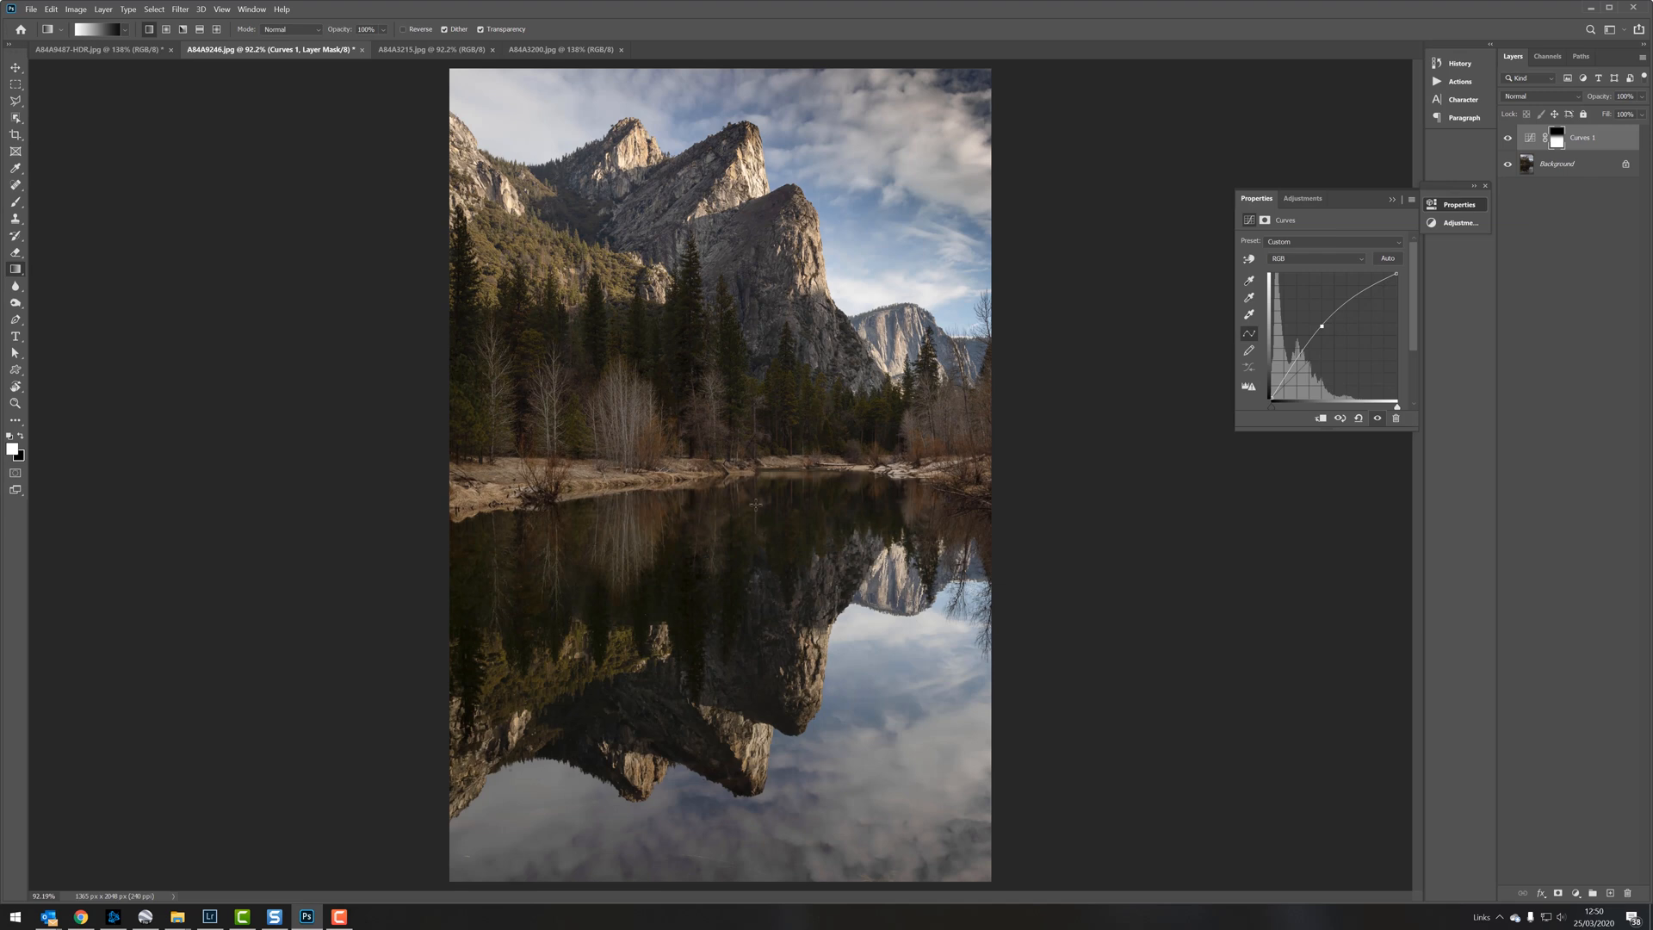
{"action": "left_click_drag", "start_coordinate": [756, 504], "coordinate": [756, 147]}
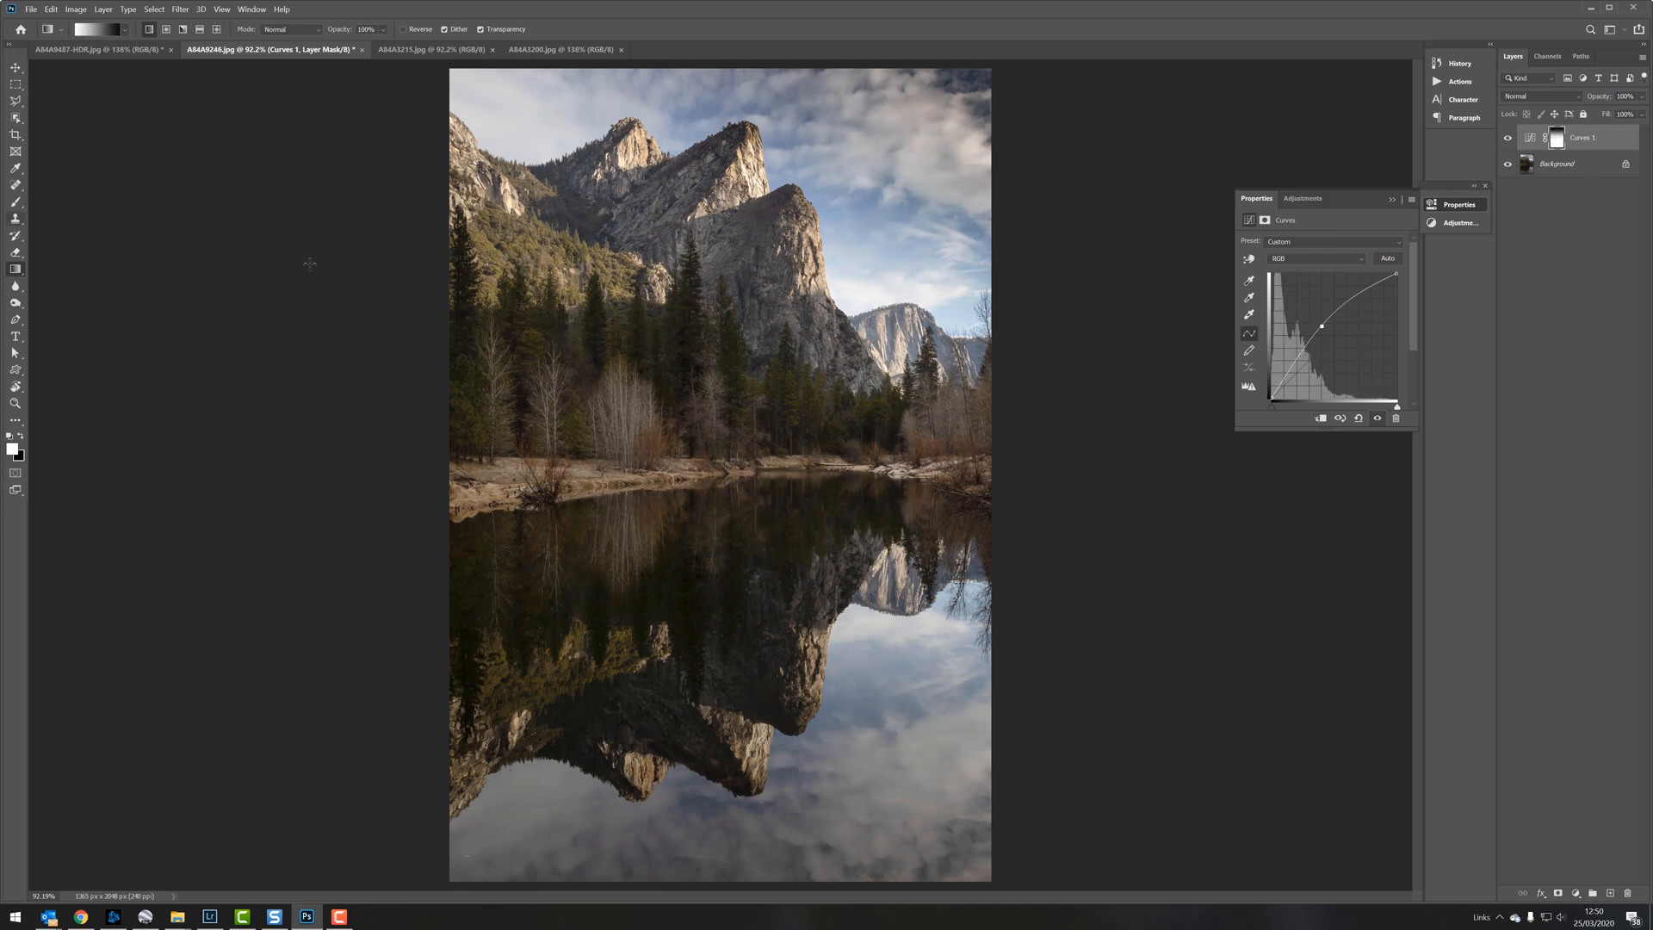
Step: Add a second Curves layer with the white point pulled slightly inward, and gradient-mask it to affect only the upper mountains and sky
{"action": "left_click", "coordinate": [1576, 893]}
{"action": "left_click", "coordinate": [1567, 723]}
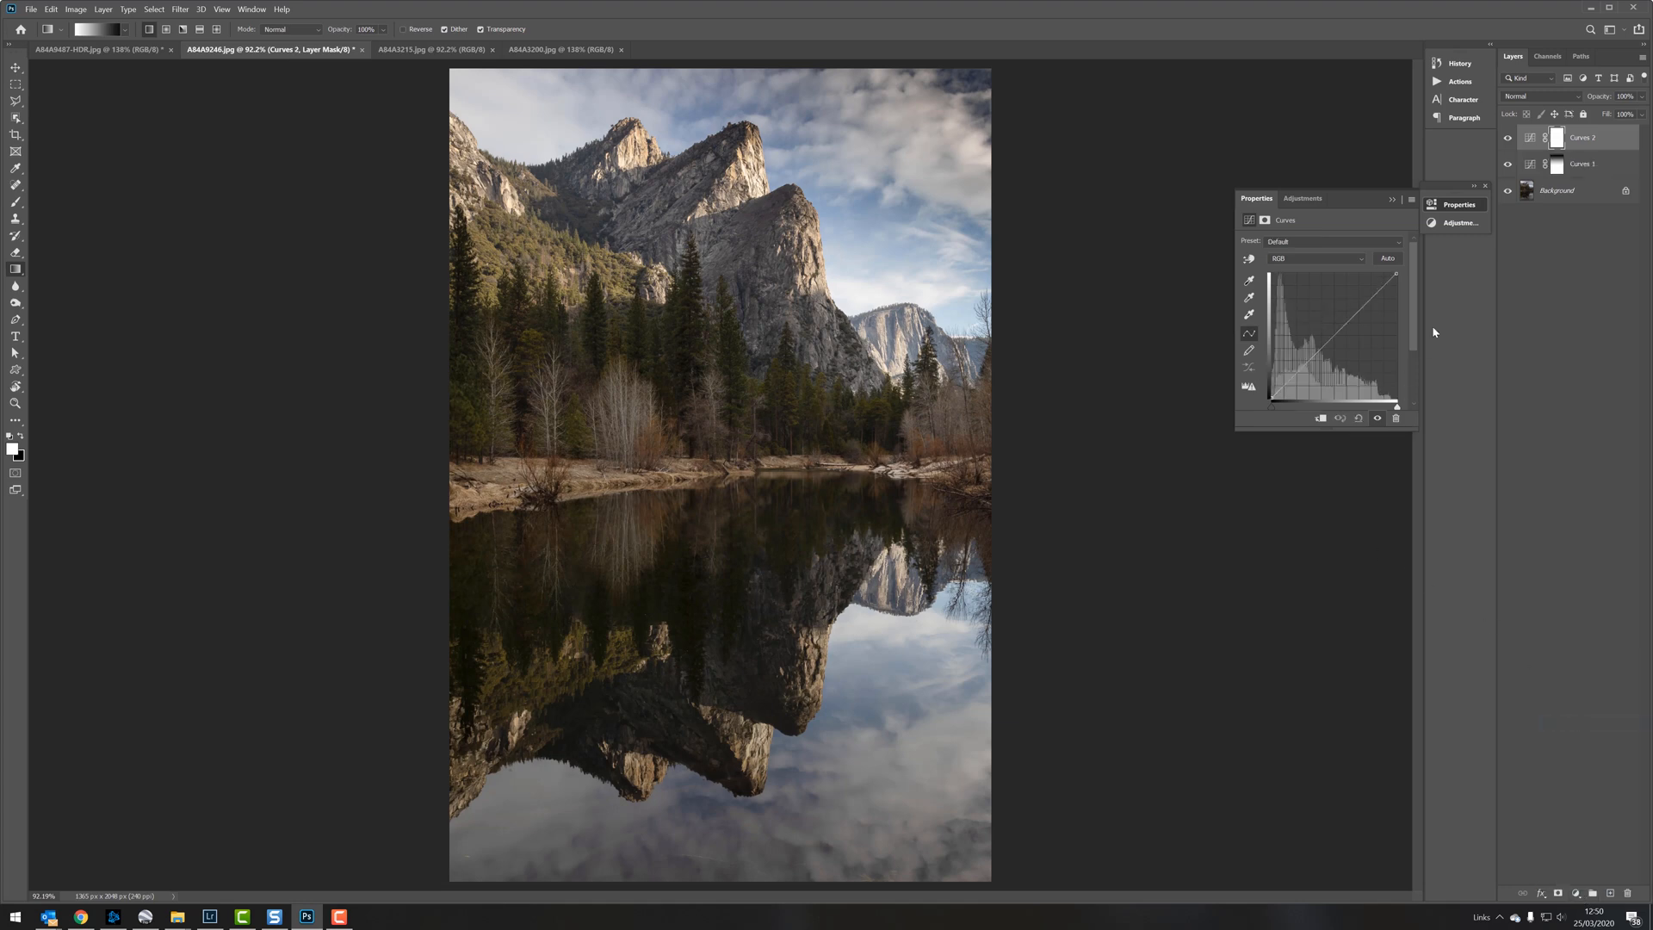
{"action": "left_click_drag", "start_coordinate": [1396, 407], "coordinate": [1394, 408]}
{"action": "left_click_drag", "start_coordinate": [740, 120], "coordinate": [741, 470]}
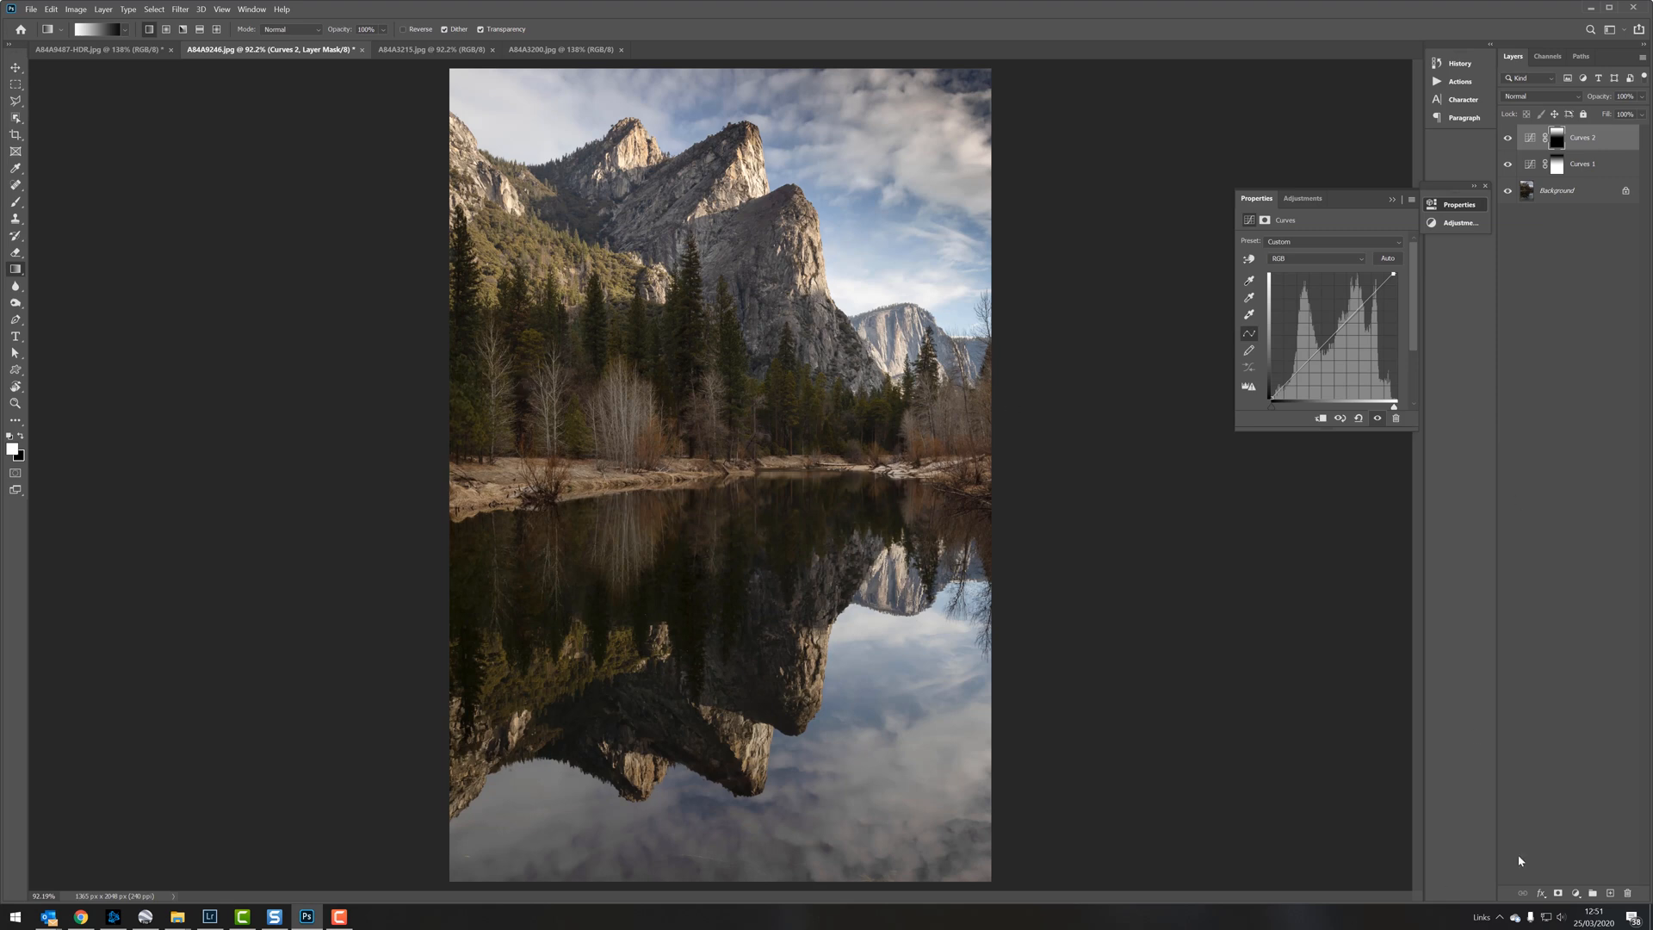
Step: Add a Black & White adjustment layer above the two Curves layers
{"action": "left_click", "coordinate": [1575, 893]}
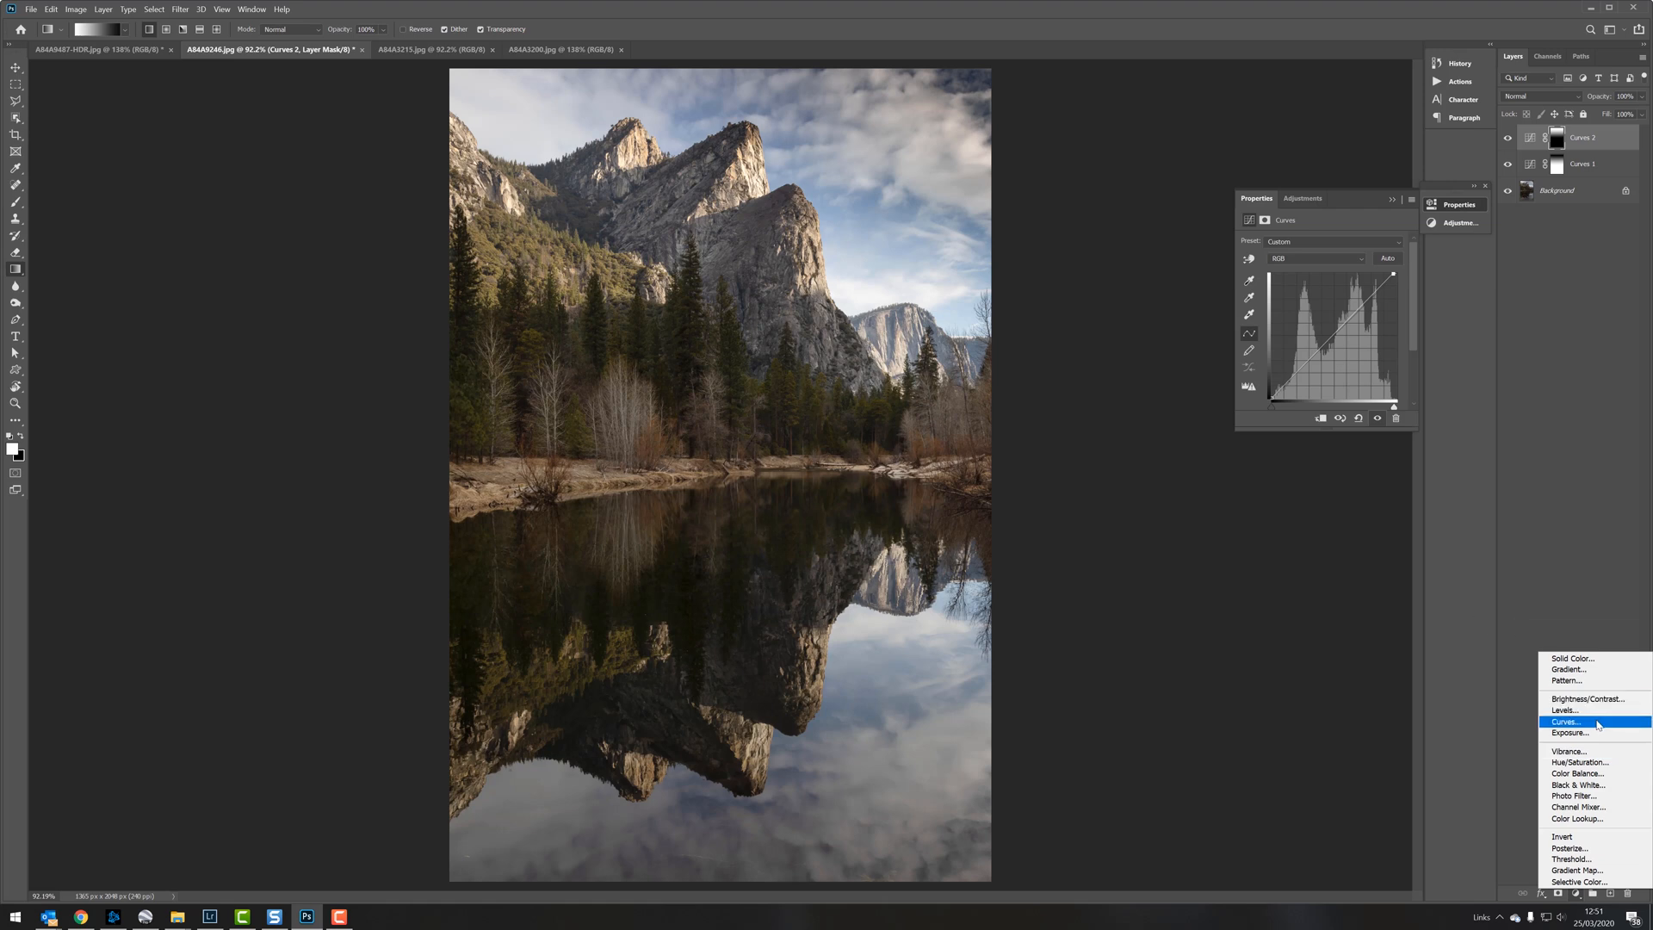
{"action": "left_click", "coordinate": [1593, 785]}
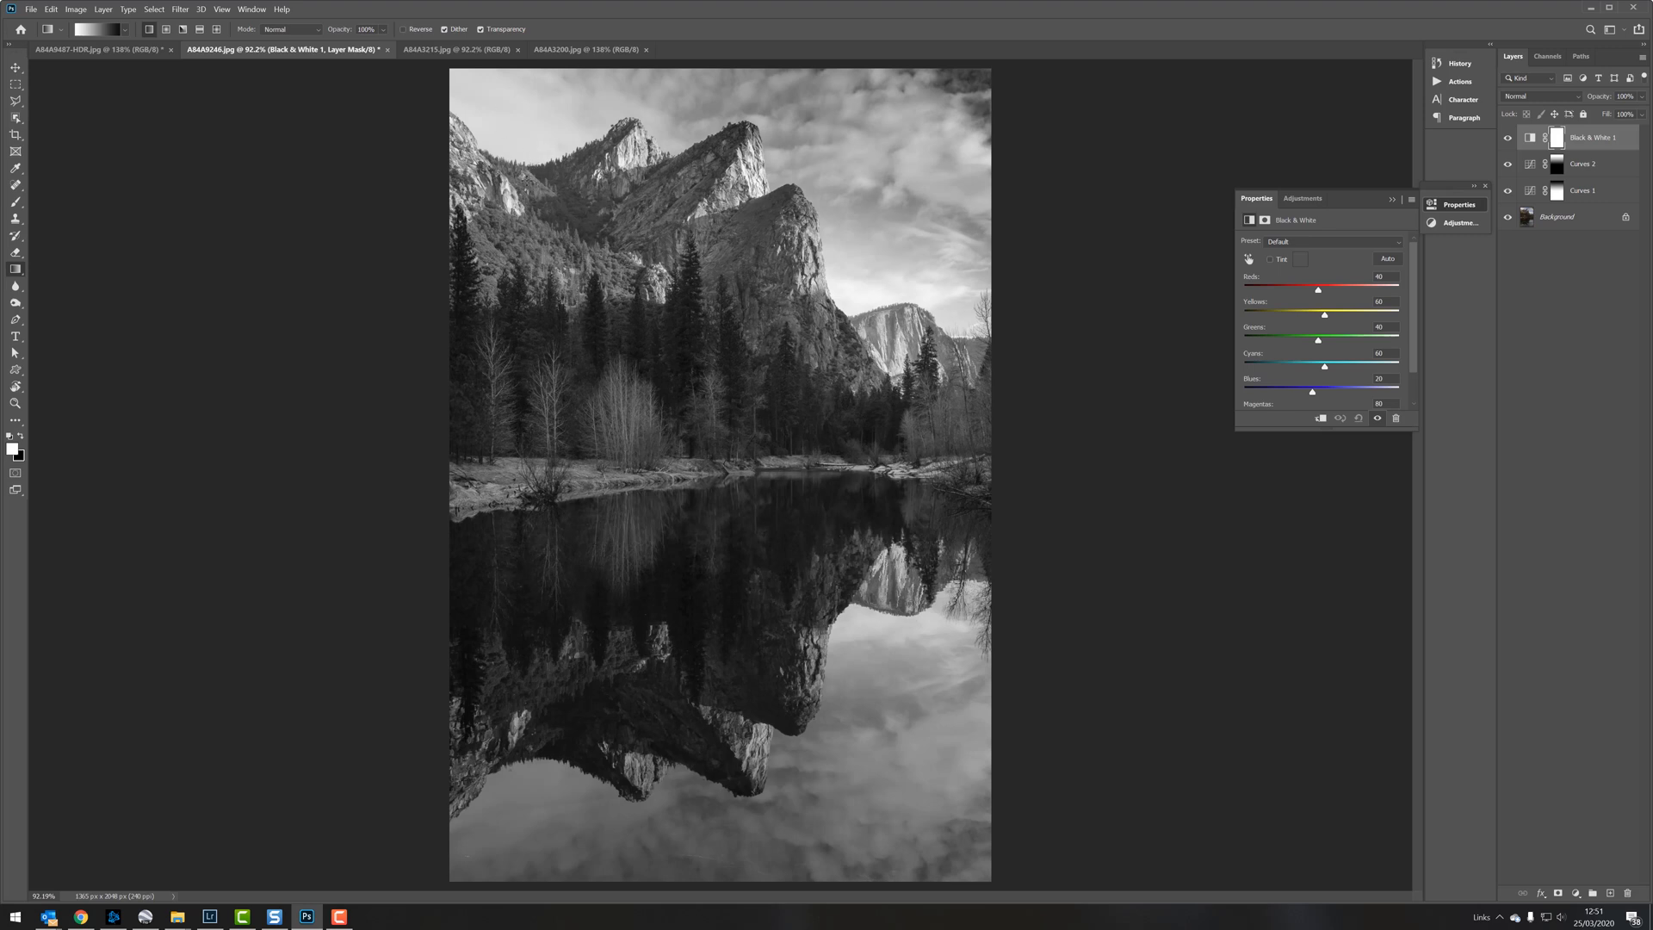
Step: Switch to the river photo A84A3215.jpg and choose the Brush tool
{"action": "left_click", "coordinate": [433, 51]}
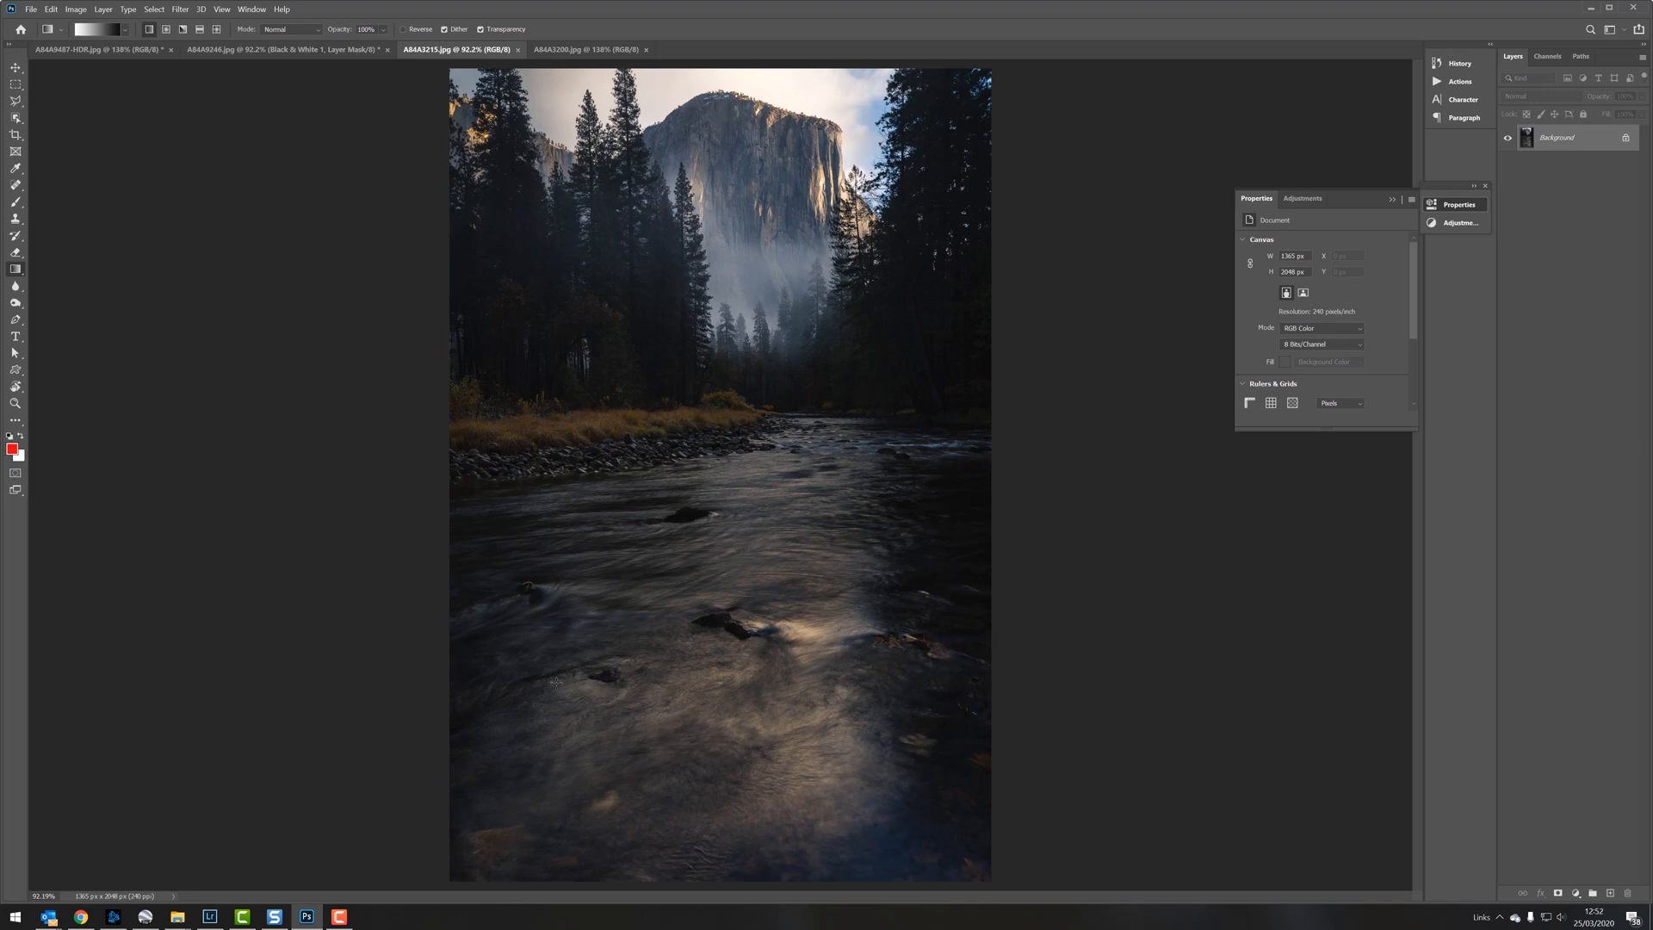
{"action": "left_click", "coordinate": [16, 202]}
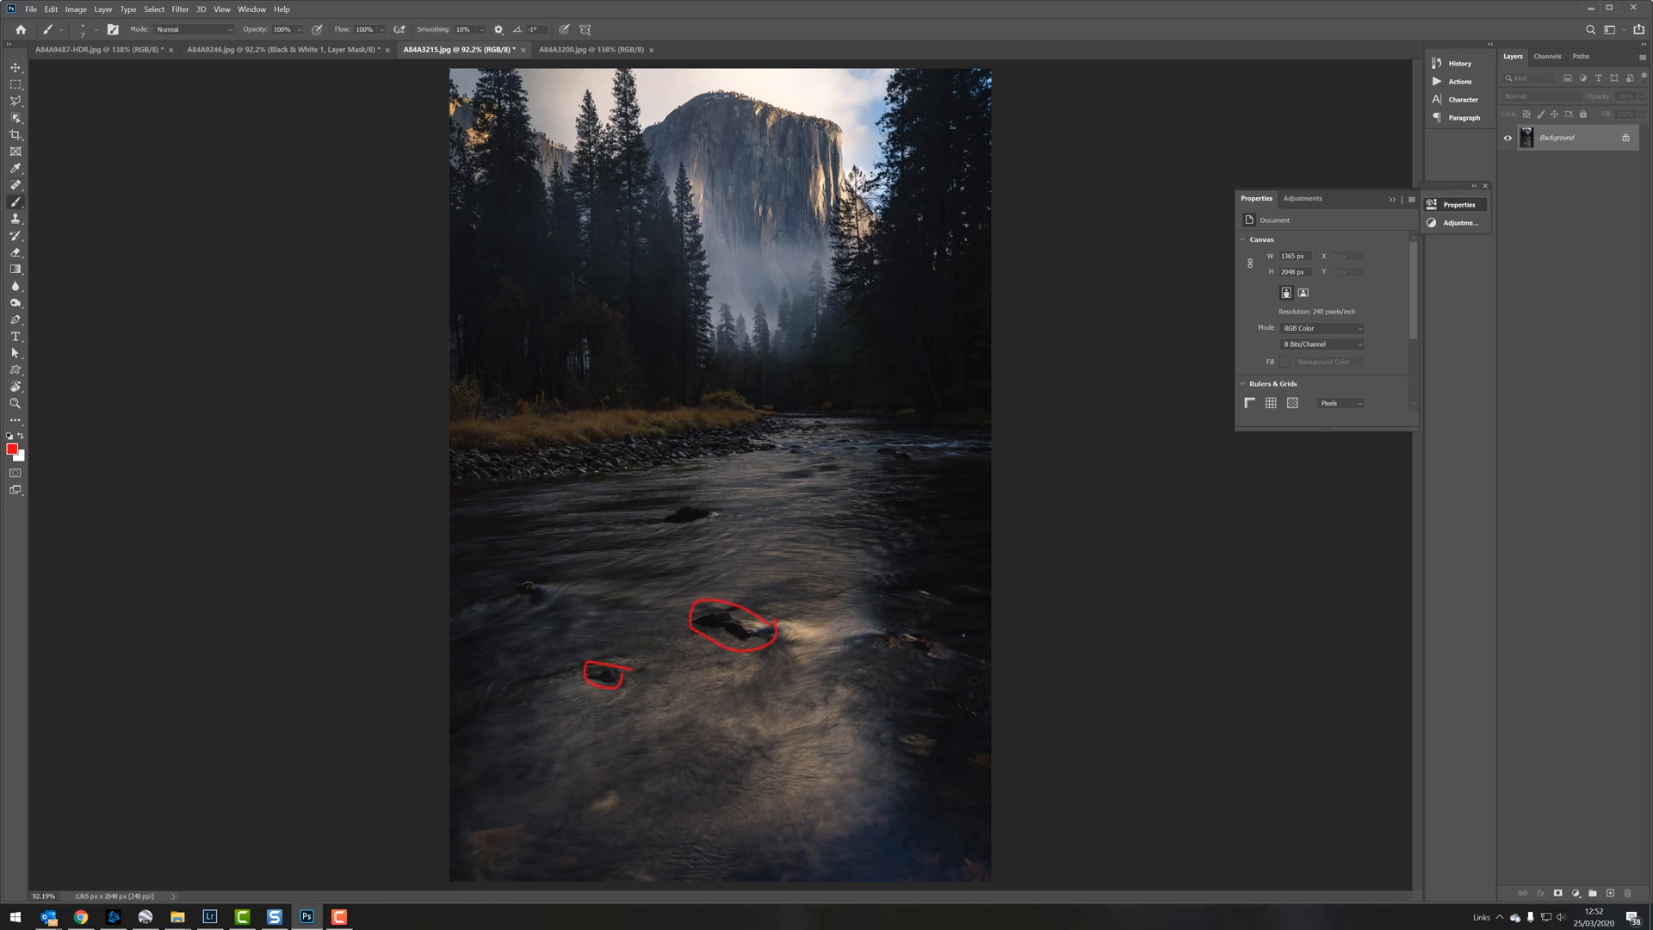
Step: Circle the distracting rocks in the river with the red brush and undo the circles
{"action": "mouse_move", "coordinate": [956, 642]}
{"action": "left_mouse_down"}
{"action": "mouse_move", "coordinate": [874, 620]}
{"action": "mouse_move", "coordinate": [887, 659]}
{"action": "left_mouse_up"}
{"action": "key", "text": "ctrl+z"}
{"action": "key", "text": "ctrl+z"}
{"action": "key", "text": "ctrl+z"}
Step: Draw a red U-shape along the trees framing the cliff, mark the water highlight and the lit rock face, and undo the marks
{"action": "mouse_move", "coordinate": [625, 110]}
{"action": "left_mouse_down"}
{"action": "mouse_move", "coordinate": [719, 366]}
{"action": "mouse_move", "coordinate": [916, 112]}
{"action": "left_mouse_up"}
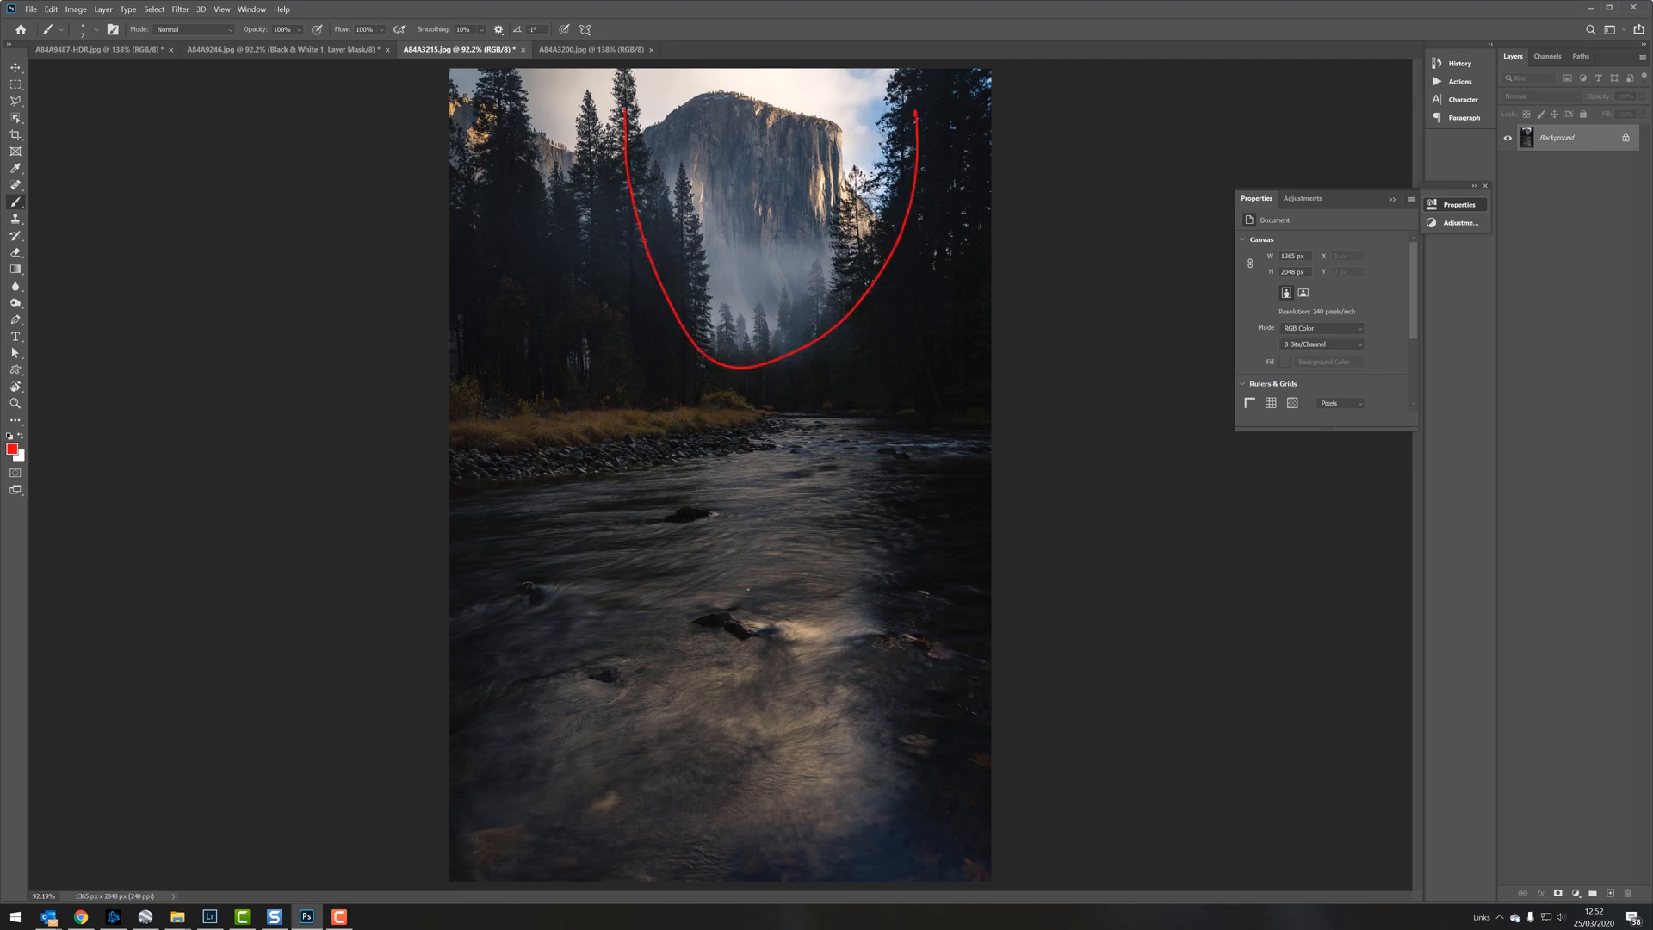
{"action": "left_click_drag", "start_coordinate": [831, 626], "coordinate": [839, 620]}
{"action": "left_click_drag", "start_coordinate": [810, 164], "coordinate": [829, 149]}
{"action": "key", "text": "ctrl+z"}
{"action": "key", "text": "ctrl+z"}
Step: Mark both sides of the tall tree beside the cliff with red strokes and undo them
{"action": "key", "text": "ctrl+z"}
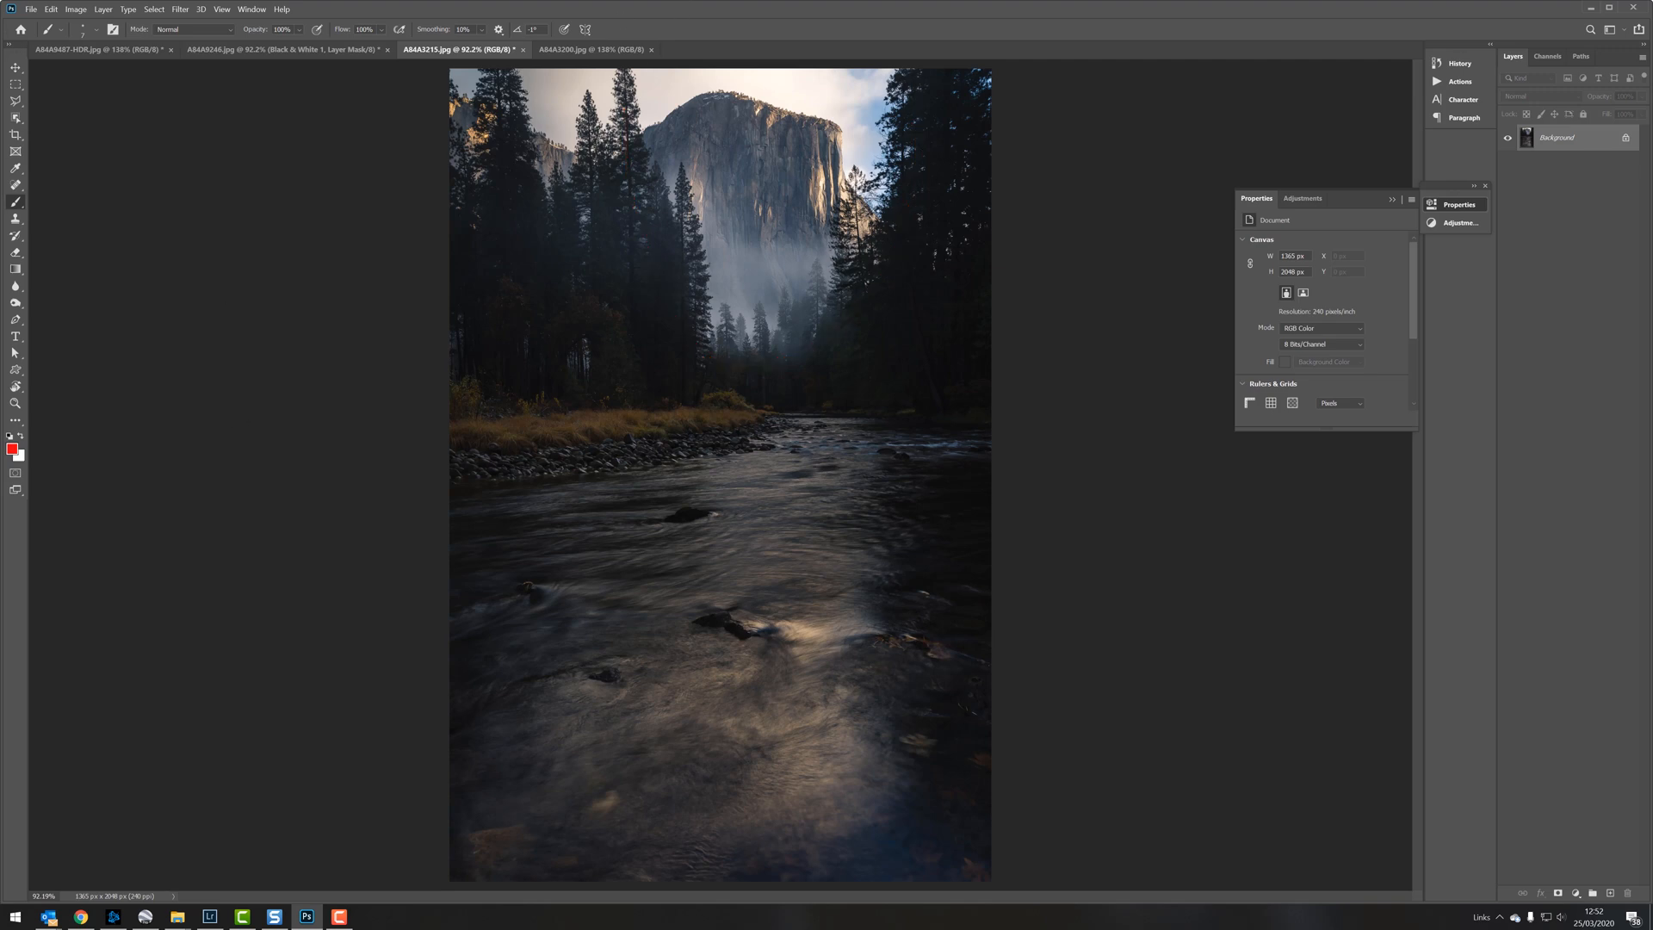
{"action": "left_click_drag", "start_coordinate": [609, 133], "coordinate": [609, 67]}
{"action": "key", "text": "ctrl+z"}
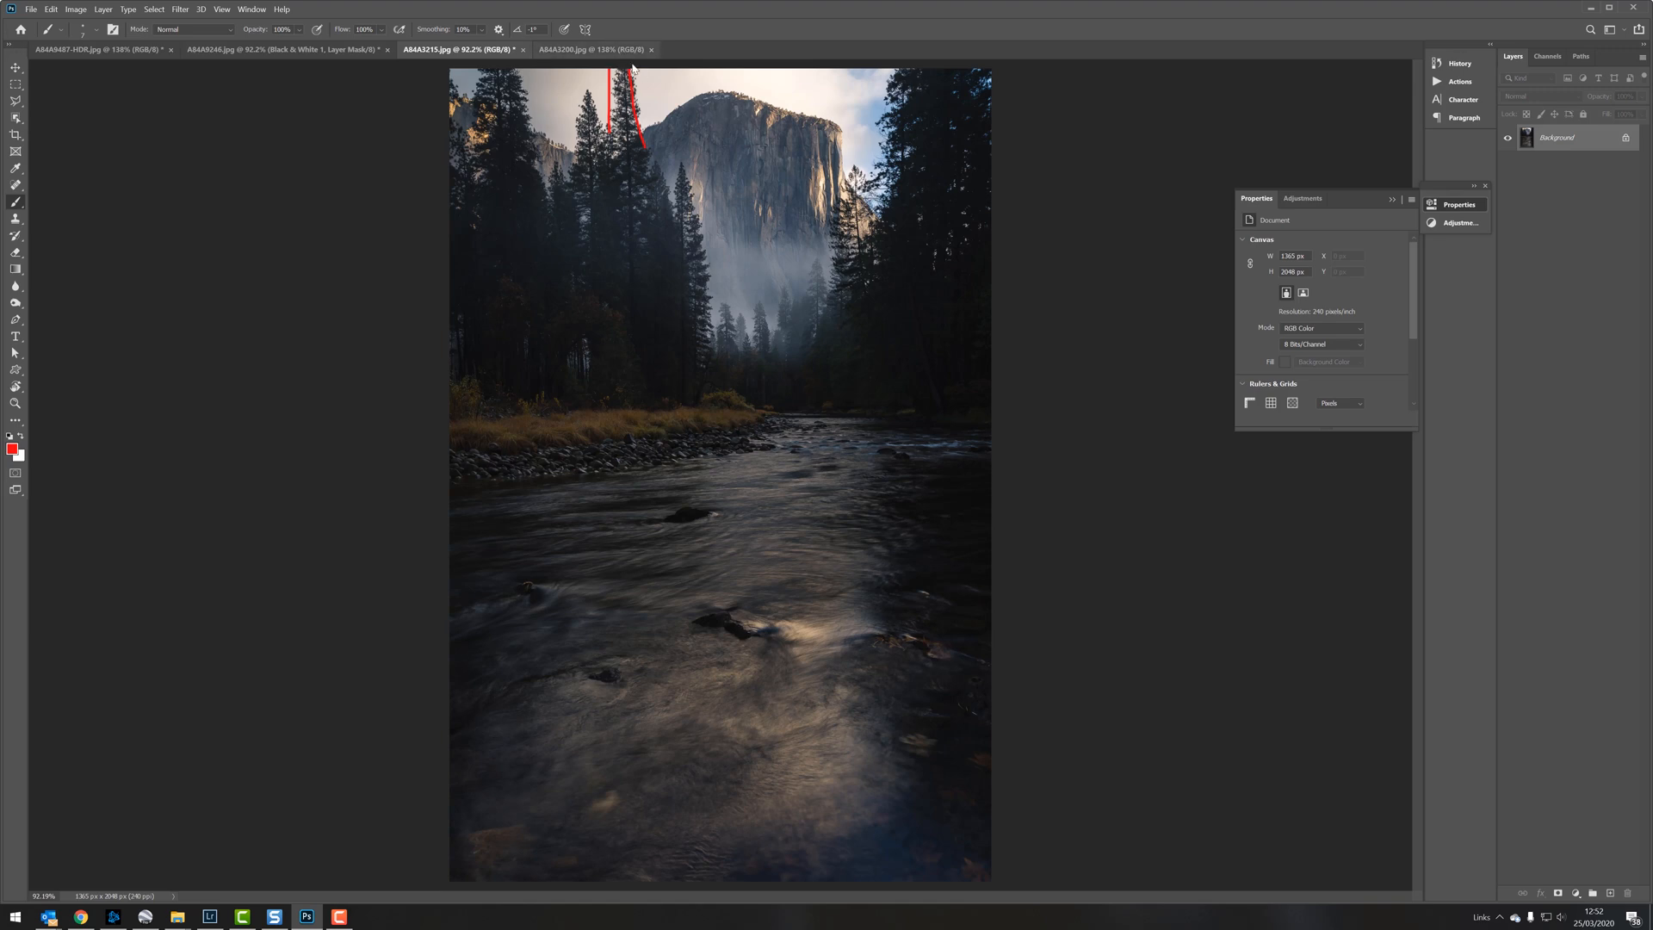
{"action": "key", "text": "ctrl+z"}
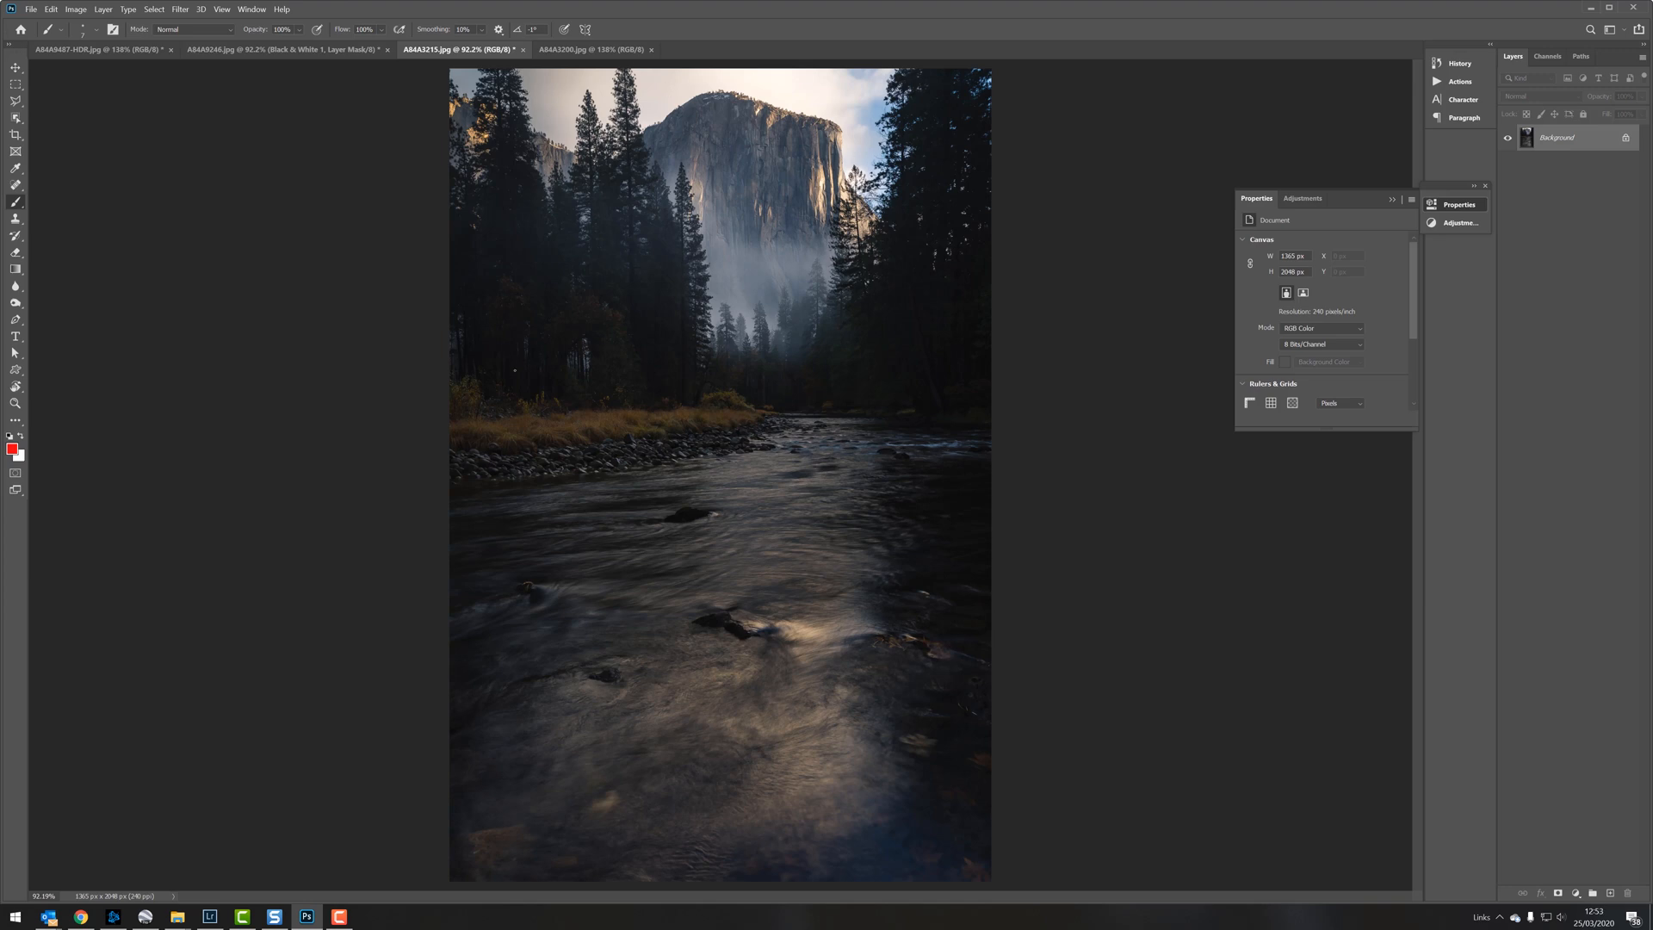
Step: Draw a red line across the river's lower foreground, and switch to the landscape-format valley reflection photo with the Properties panel collapsed
{"action": "left_click", "coordinate": [1076, 794], "text": "shift"}
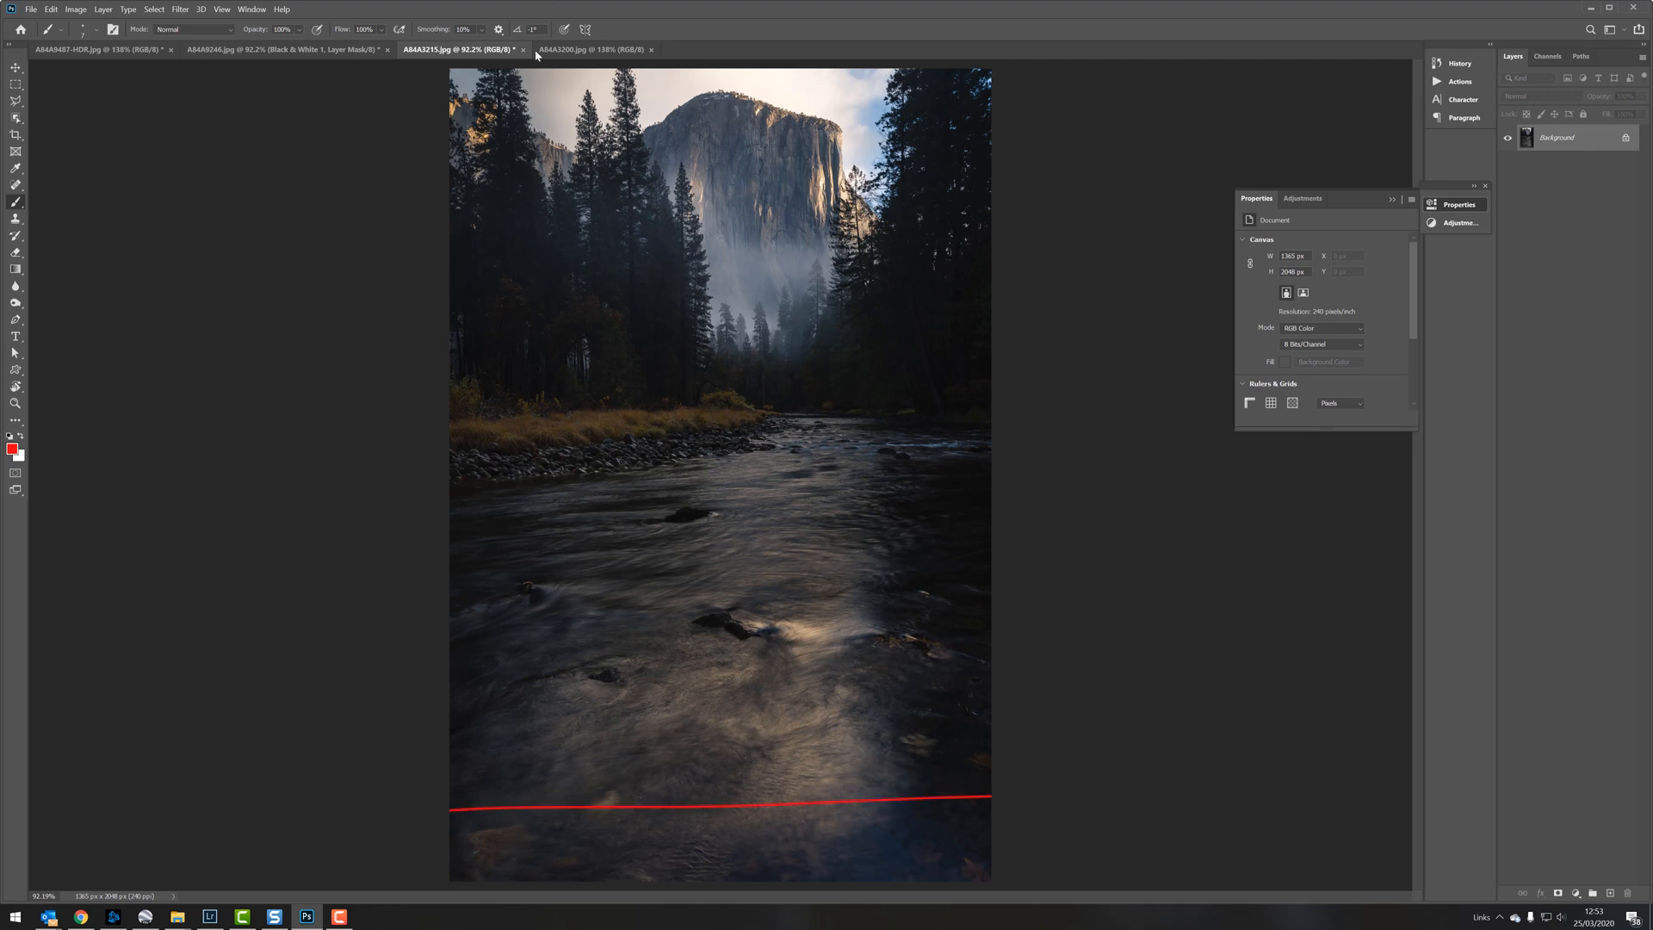
{"action": "left_click", "coordinate": [603, 49]}
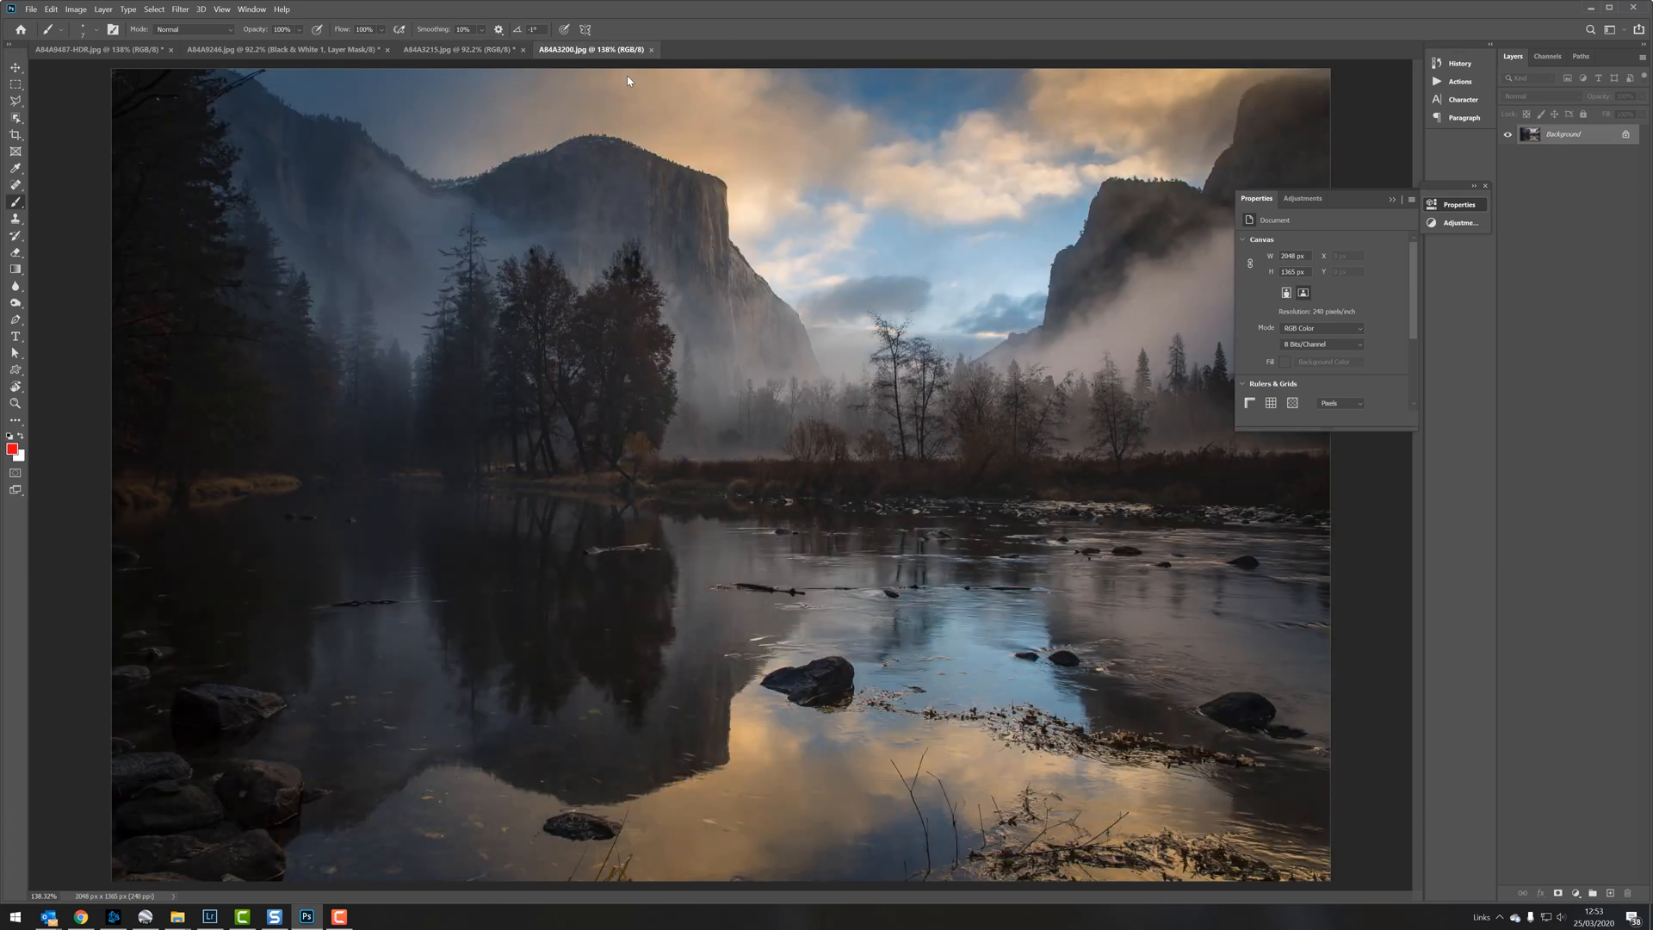
{"action": "left_click", "coordinate": [1394, 199]}
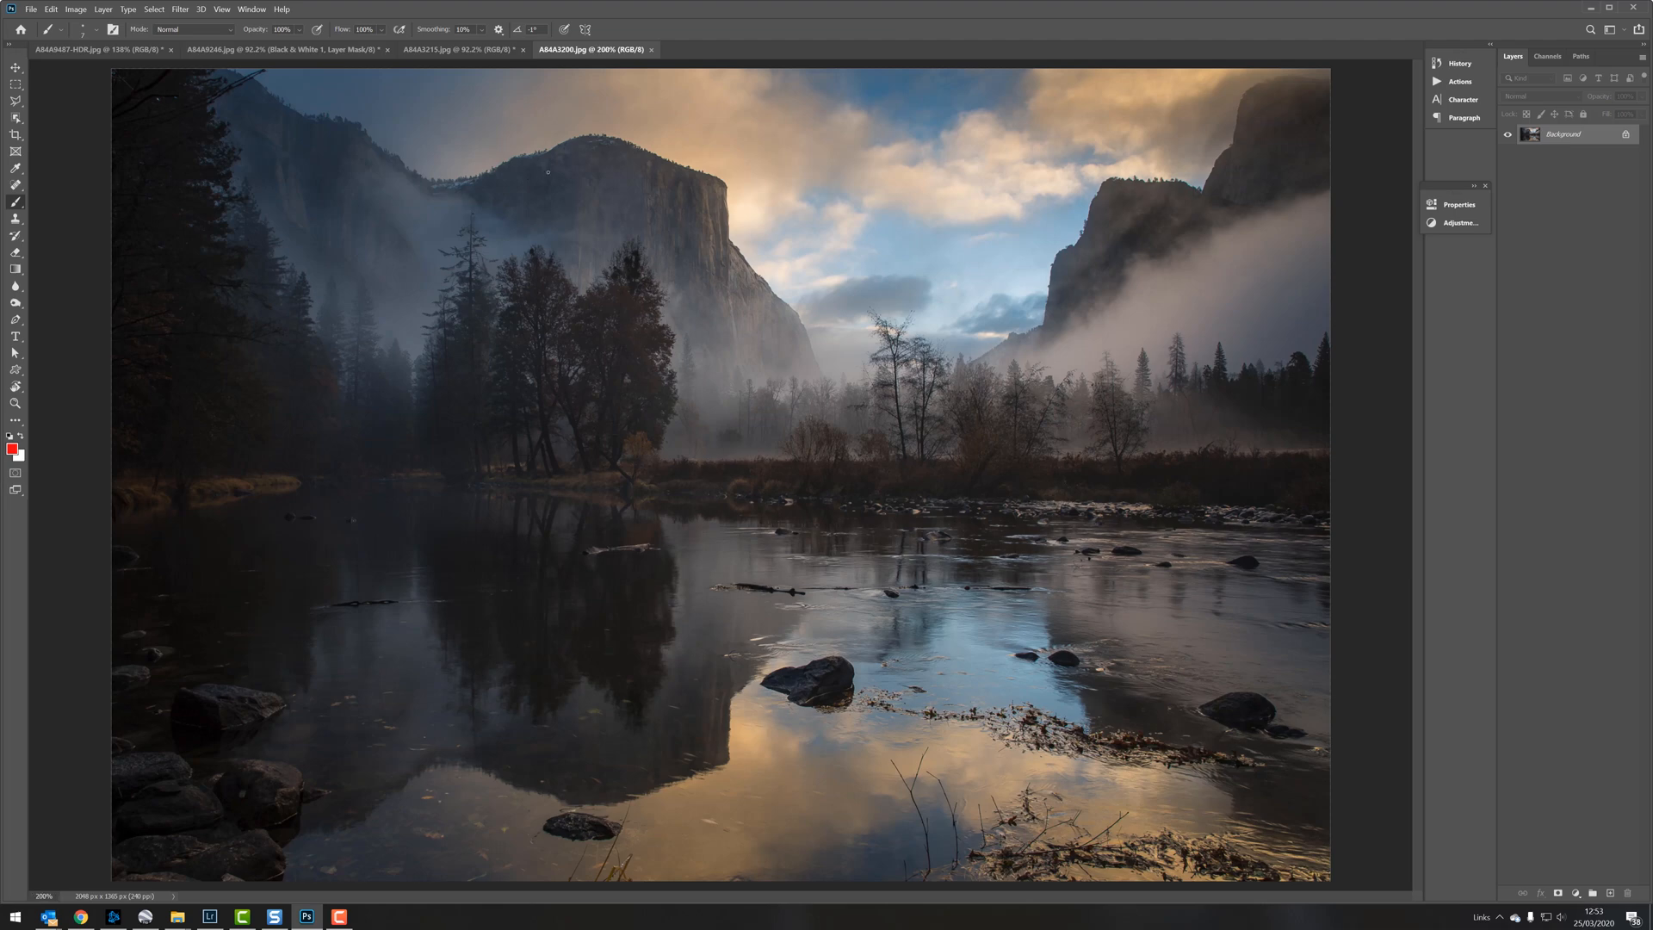
Step: Examine the sky and the misty right-hand cliffs at 300% zoom, and return the view to 100%
{"action": "key", "text": "ctrl+plus"}
{"action": "left_click_drag", "start_coordinate": [1089, 218], "coordinate": [590, 476]}
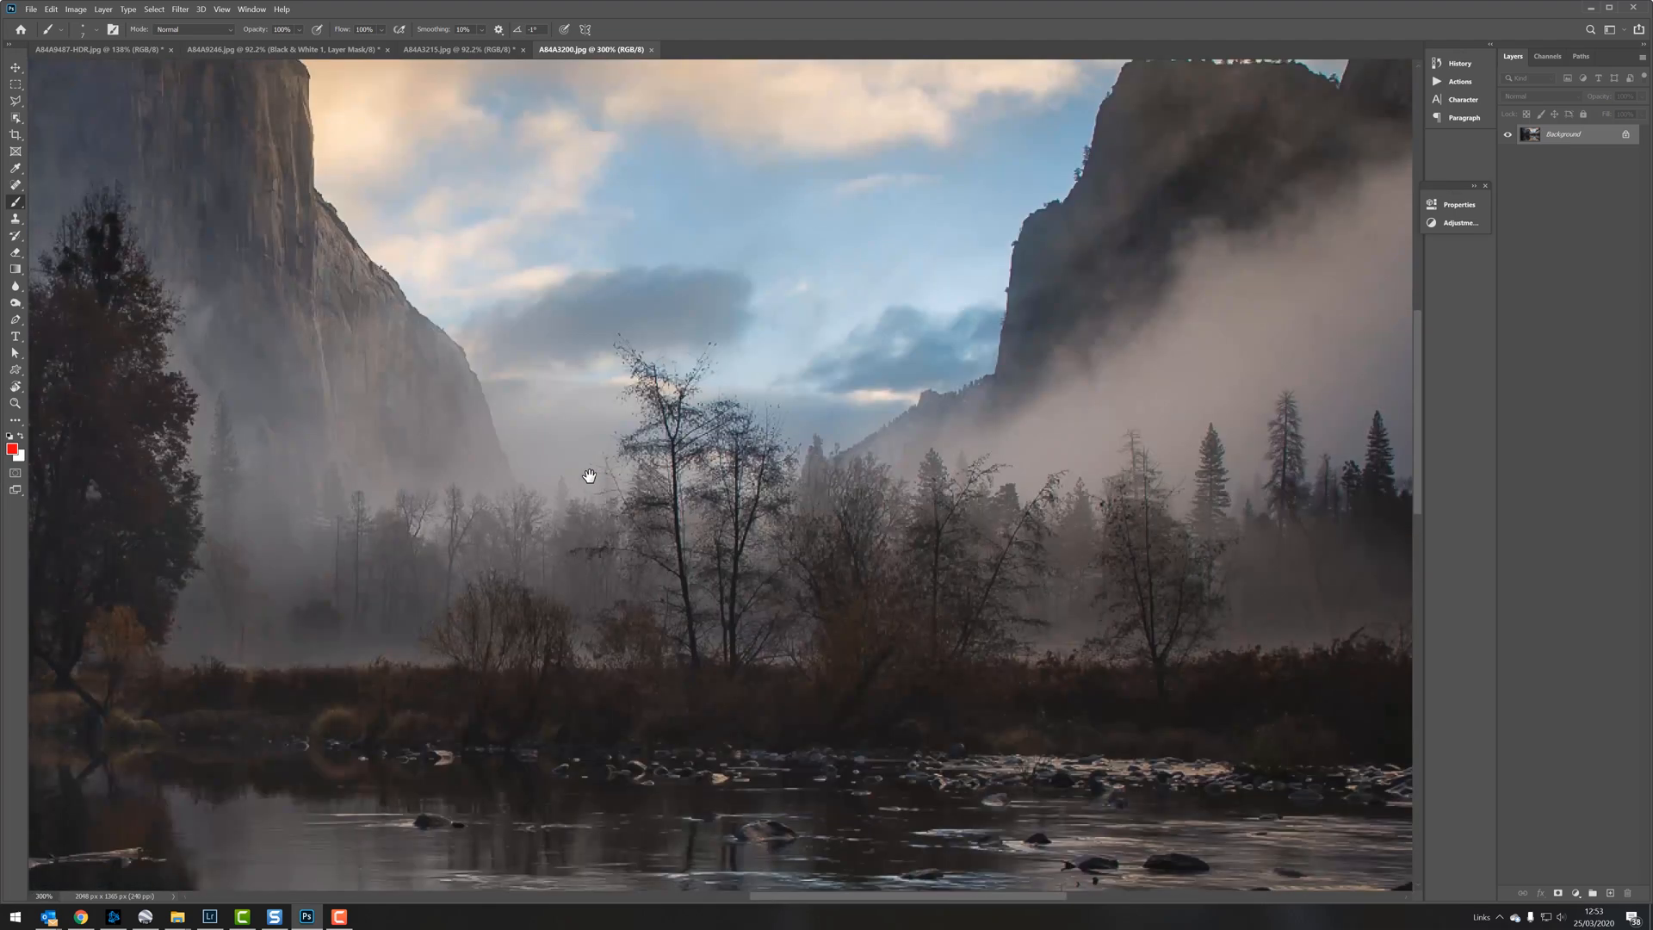
{"action": "left_click_drag", "start_coordinate": [1082, 192], "coordinate": [878, 318]}
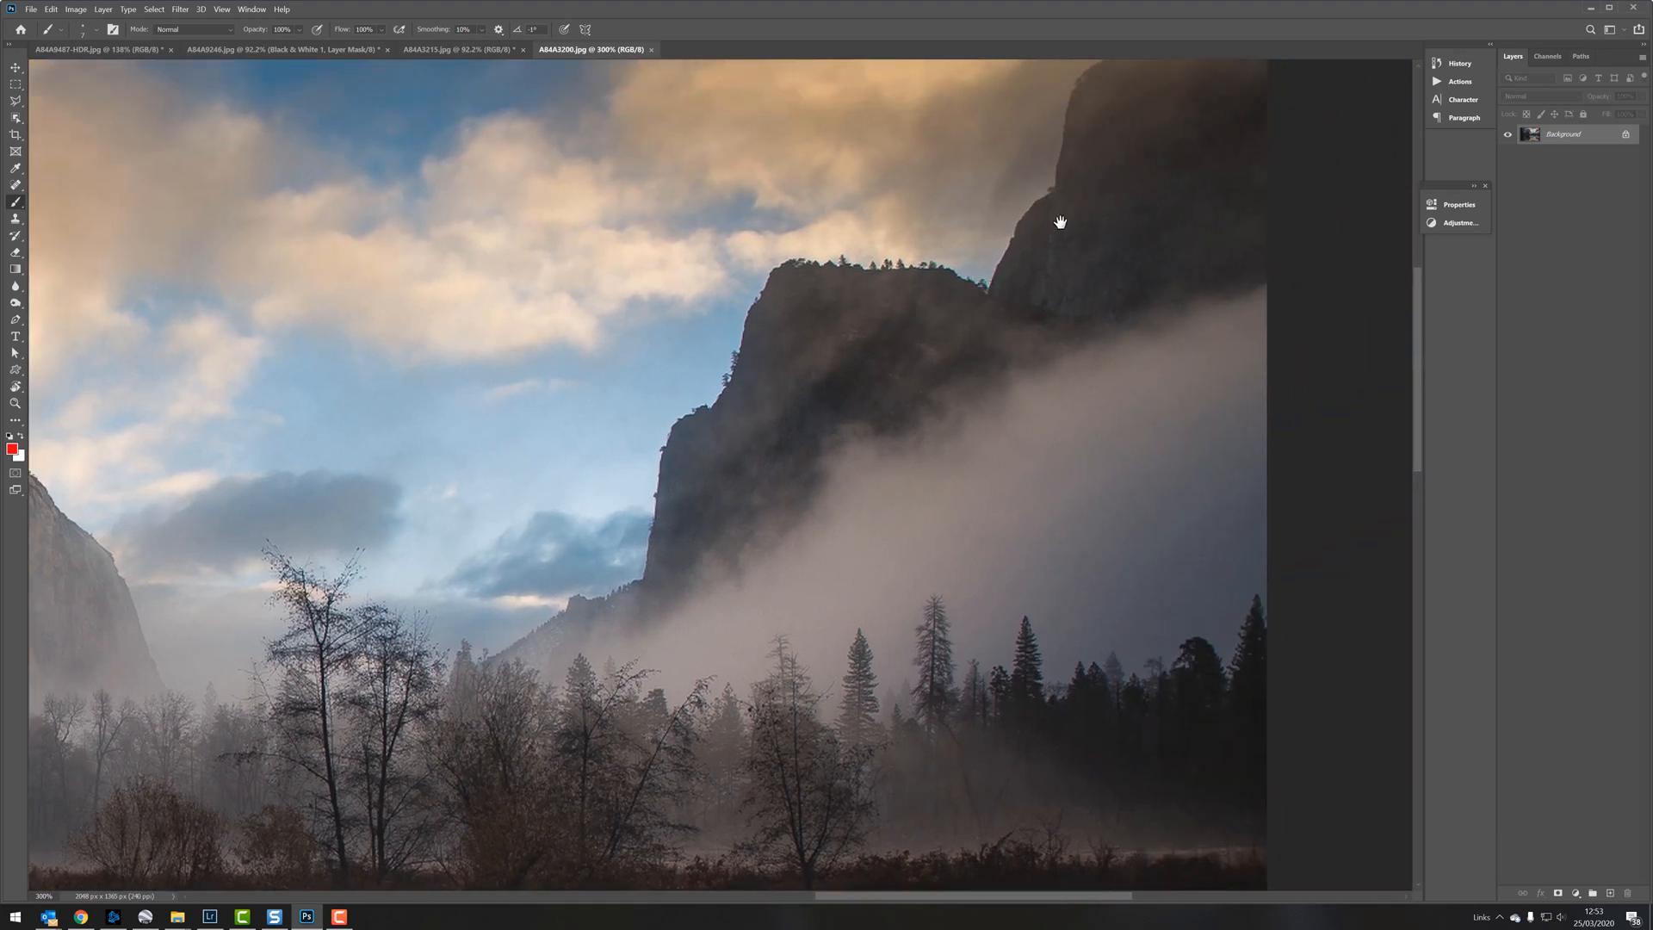
{"action": "left_click_drag", "start_coordinate": [1060, 218], "coordinate": [1131, 298]}
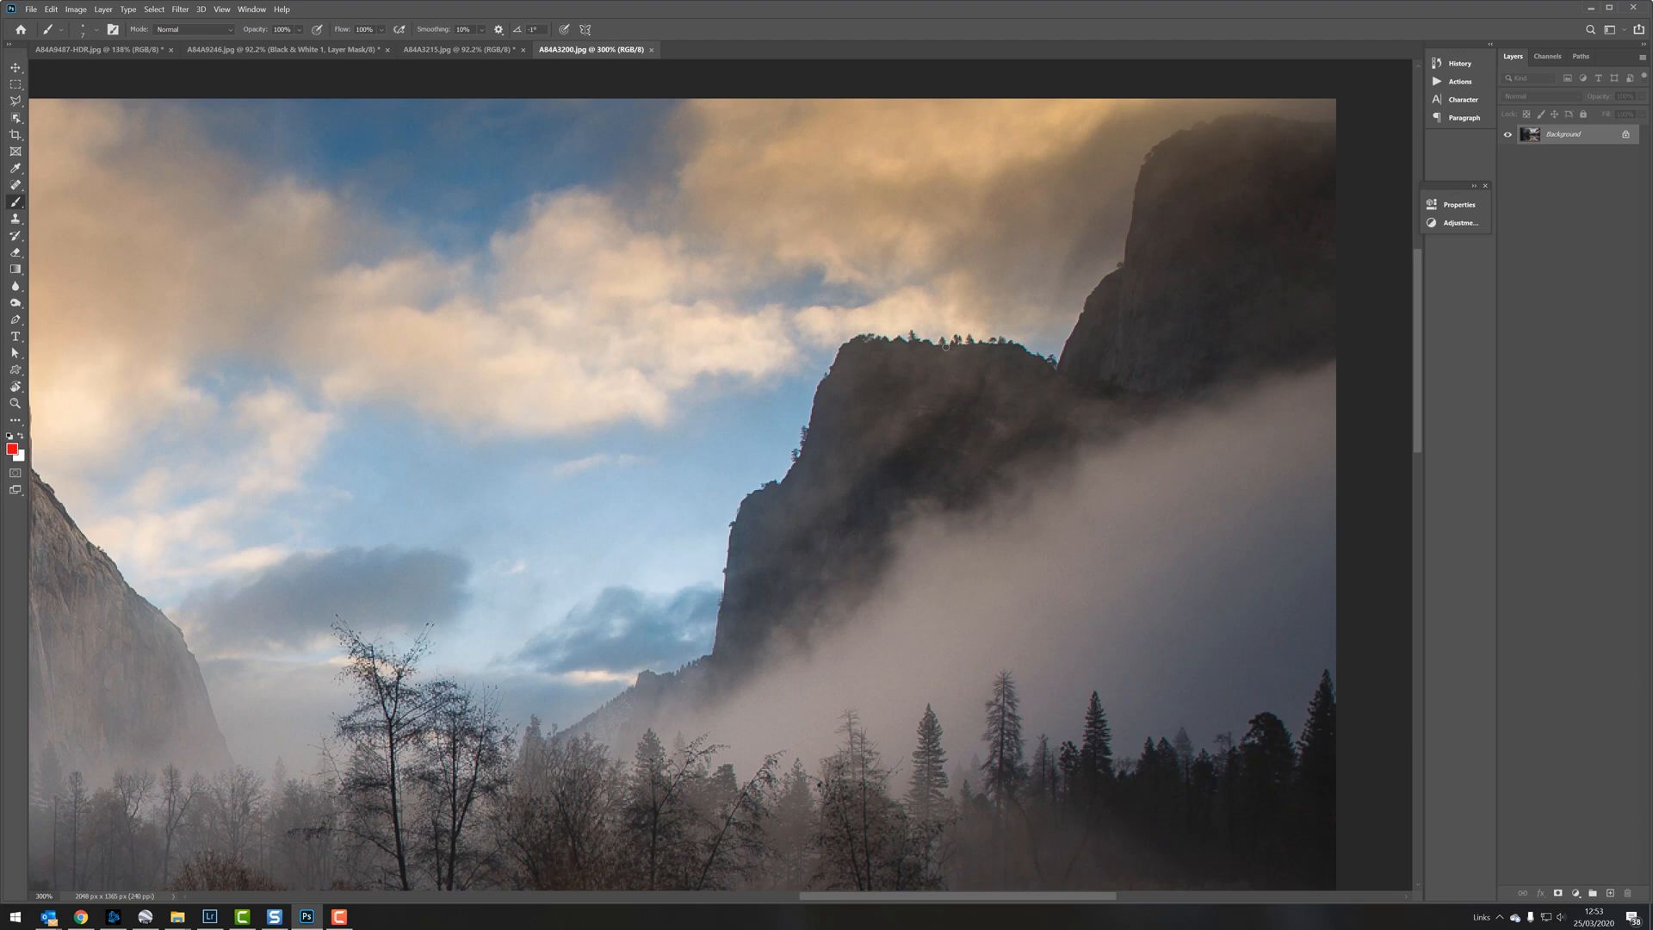
{"action": "key", "text": "ctrl+1"}
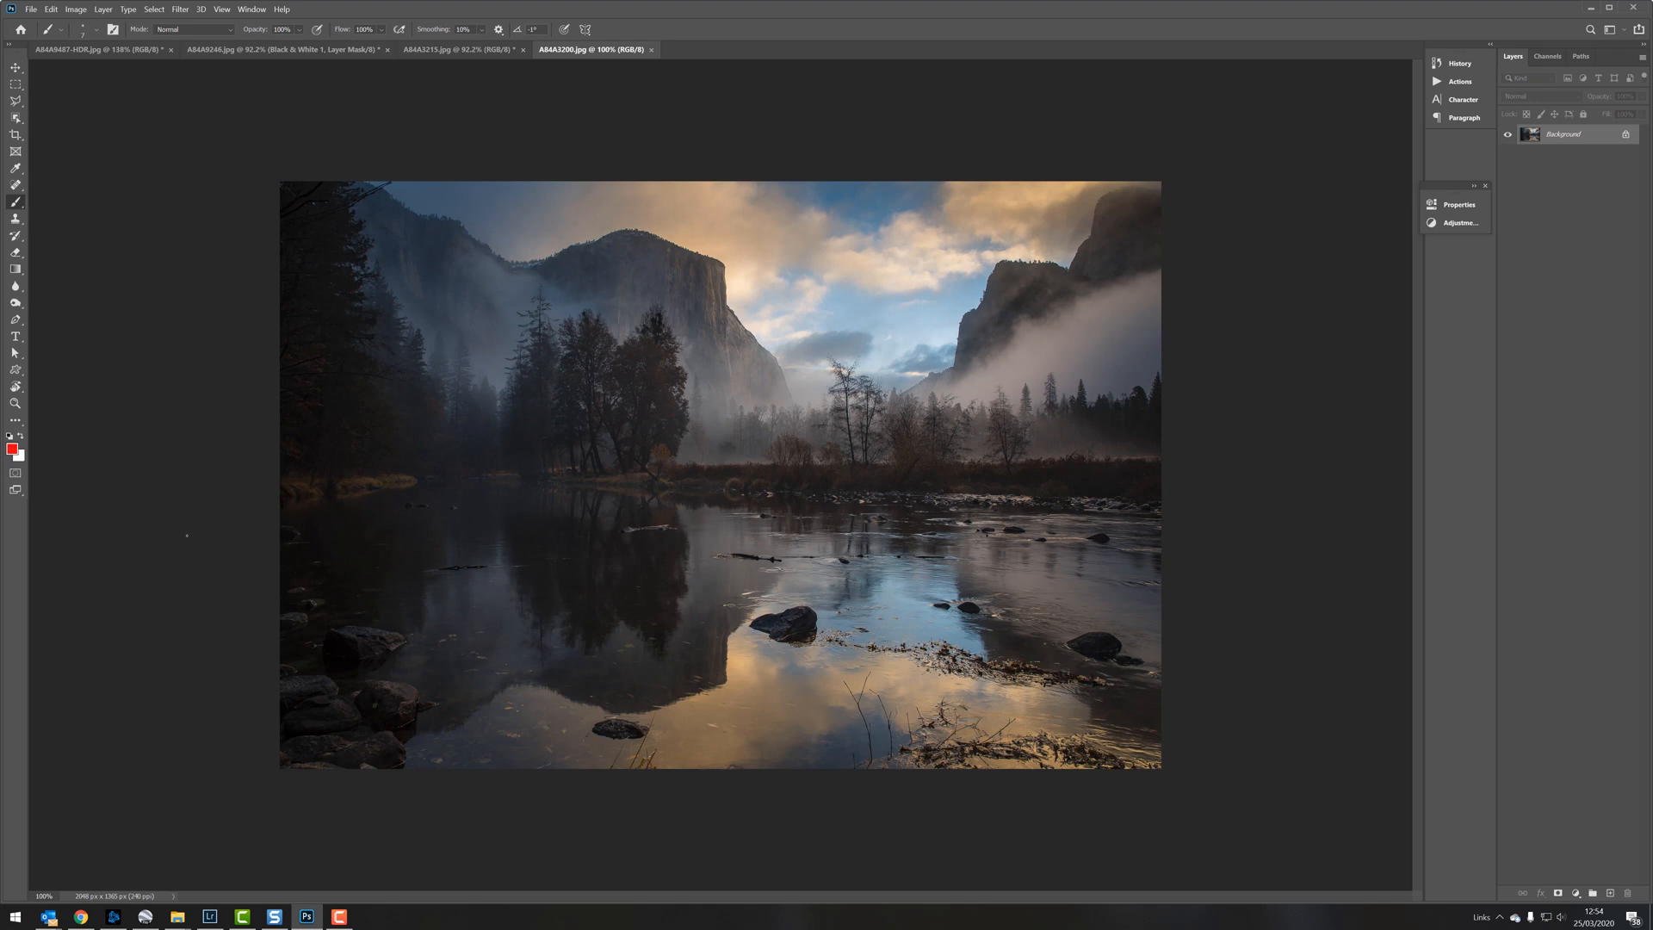
Step: Draw a red line across the water and mark the gap between the two cliffs, undoing both strokes
{"action": "left_click_drag", "start_coordinate": [187, 536], "coordinate": [1265, 571]}
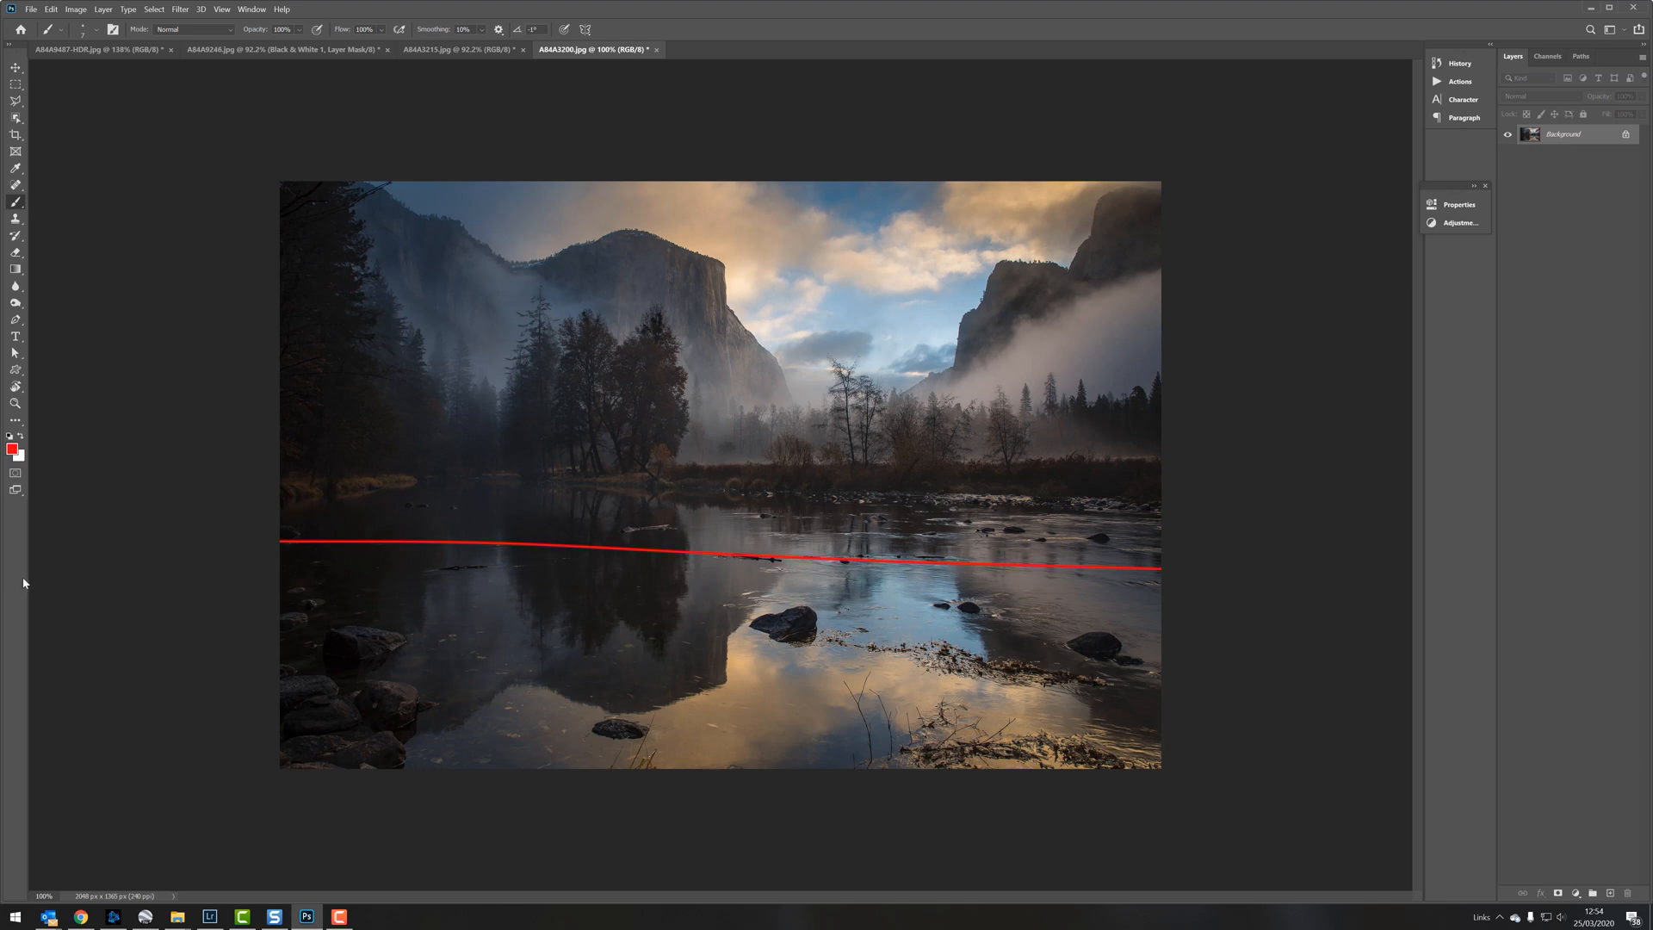
{"action": "mouse_move", "coordinate": [722, 275]}
{"action": "left_mouse_down"}
{"action": "mouse_move", "coordinate": [732, 303]}
{"action": "mouse_move", "coordinate": [954, 353]}
{"action": "mouse_move", "coordinate": [1020, 260]}
{"action": "left_mouse_up"}
{"action": "key", "text": "ctrl+z"}
{"action": "key", "text": "ctrl+z"}
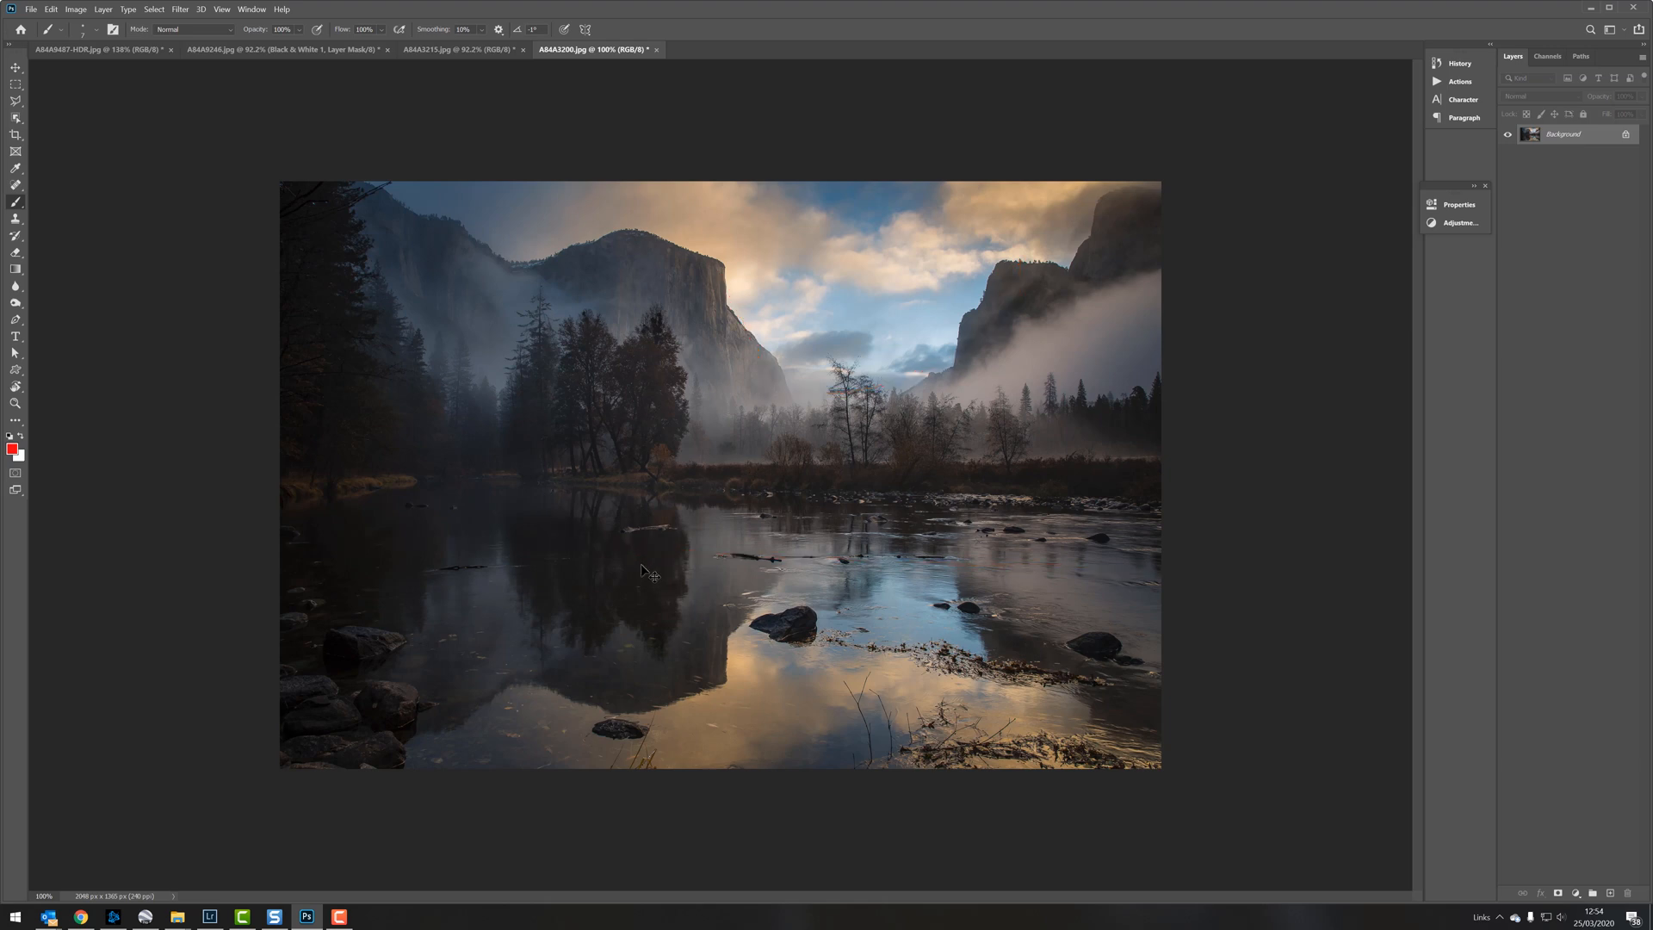
Step: Circle the left cliff's steep corner and its reflection in the water in red, and undo both circles
{"action": "mouse_move", "coordinate": [700, 633]}
{"action": "left_mouse_down"}
{"action": "mouse_move", "coordinate": [651, 698]}
{"action": "mouse_move", "coordinate": [736, 688]}
{"action": "mouse_move", "coordinate": [727, 631]}
{"action": "left_mouse_up"}
{"action": "left_click_drag", "start_coordinate": [714, 251], "coordinate": [731, 307]}
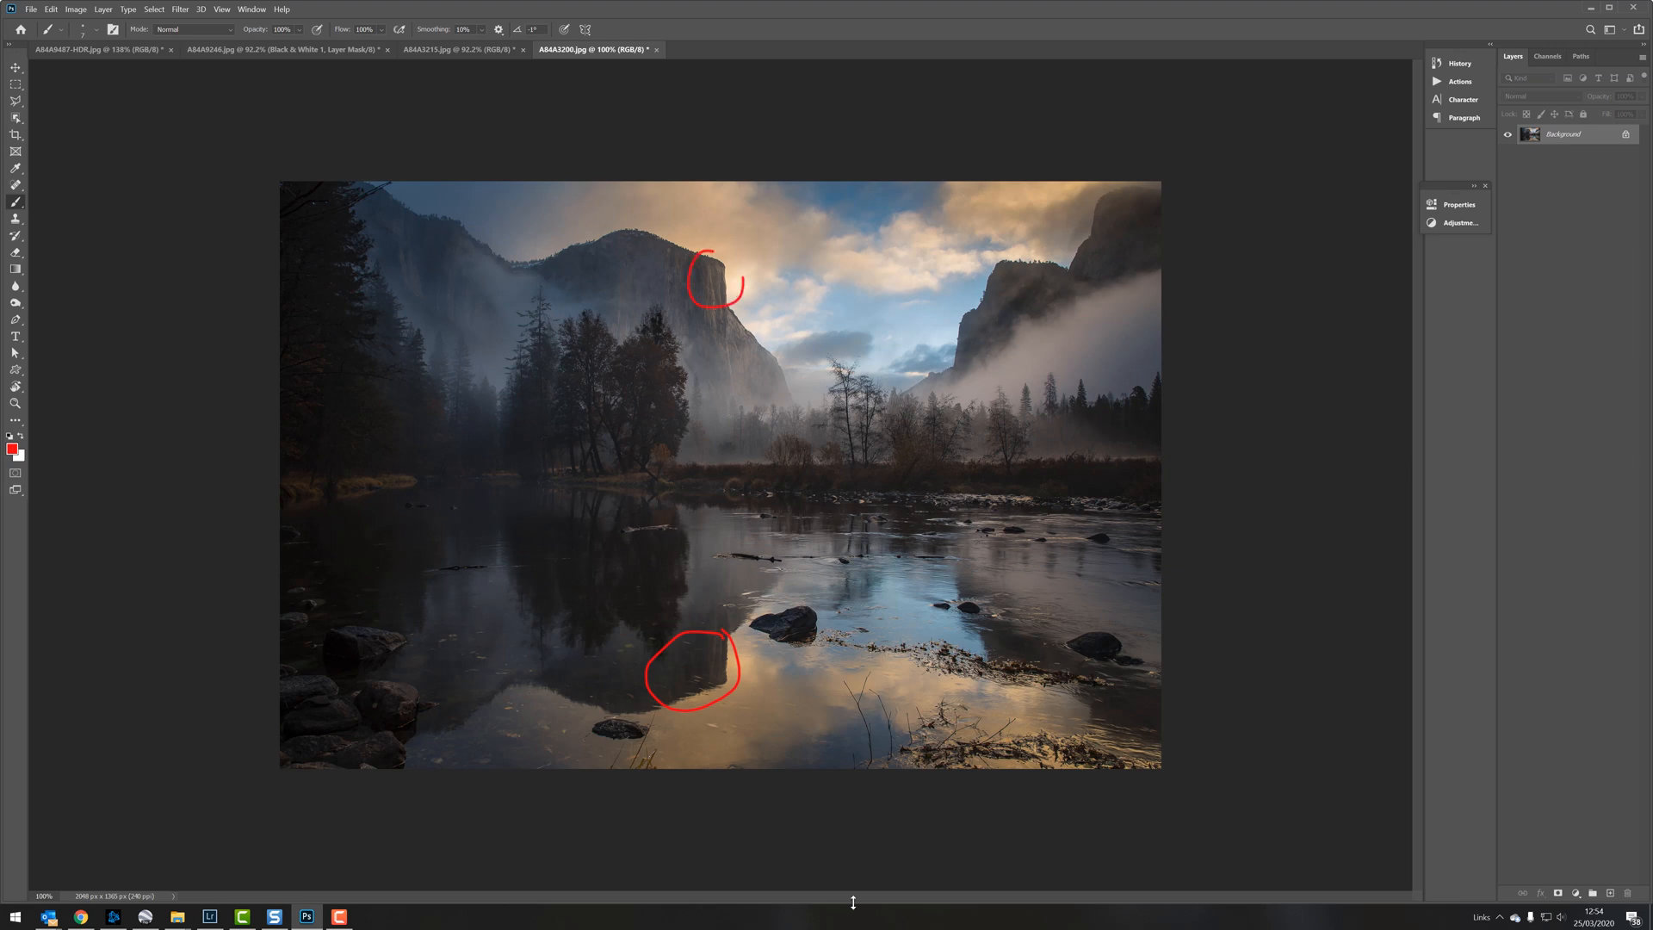
{"action": "key", "text": "ctrl+z"}
{"action": "key", "text": "ctrl+z"}
Step: Mark the foreground grasses, debris patch and nearby rocks in the water with red brush strokes
{"action": "mouse_move", "coordinate": [868, 761]}
{"action": "left_mouse_down"}
{"action": "mouse_move", "coordinate": [900, 733]}
{"action": "mouse_move", "coordinate": [896, 692]}
{"action": "mouse_move", "coordinate": [933, 738]}
{"action": "mouse_move", "coordinate": [946, 718]}
{"action": "mouse_move", "coordinate": [1149, 766]}
{"action": "left_mouse_up"}
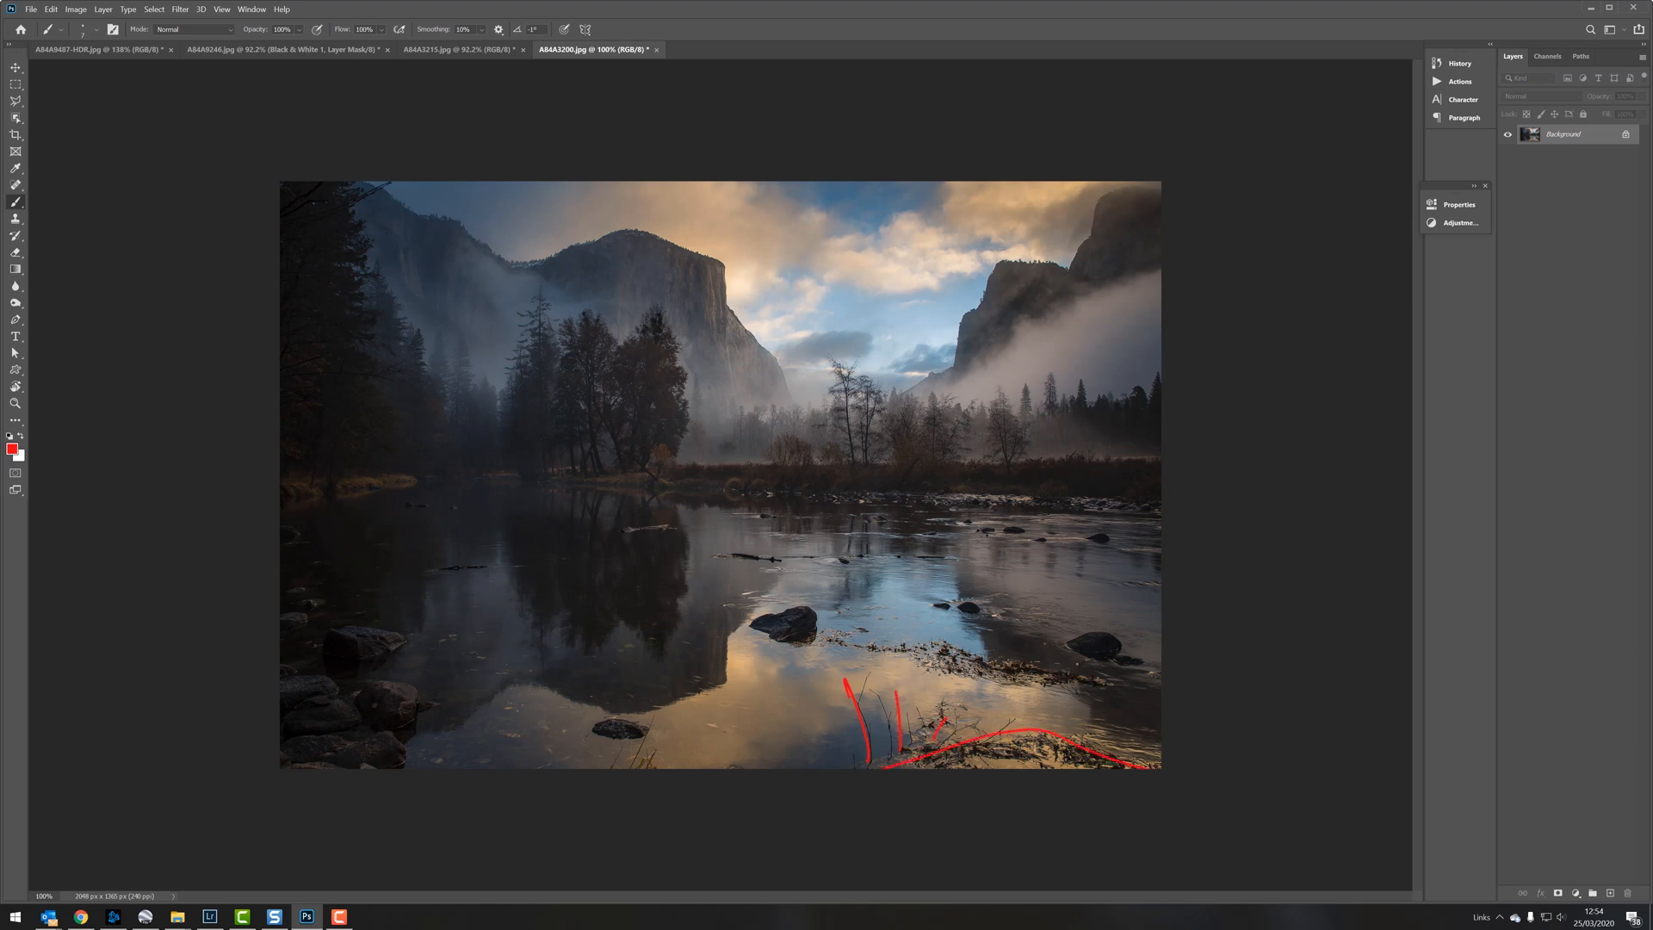
{"action": "mouse_move", "coordinate": [1076, 662]}
{"action": "left_mouse_down"}
{"action": "mouse_move", "coordinate": [896, 639]}
{"action": "mouse_move", "coordinate": [927, 676]}
{"action": "mouse_move", "coordinate": [1077, 686]}
{"action": "left_mouse_up"}
{"action": "mouse_move", "coordinate": [818, 604]}
{"action": "left_mouse_down"}
{"action": "mouse_move", "coordinate": [767, 601]}
{"action": "mouse_move", "coordinate": [814, 616]}
{"action": "left_mouse_up"}
{"action": "mouse_move", "coordinate": [987, 589]}
{"action": "left_mouse_down"}
{"action": "mouse_move", "coordinate": [940, 610]}
{"action": "mouse_move", "coordinate": [990, 617]}
{"action": "left_mouse_up"}
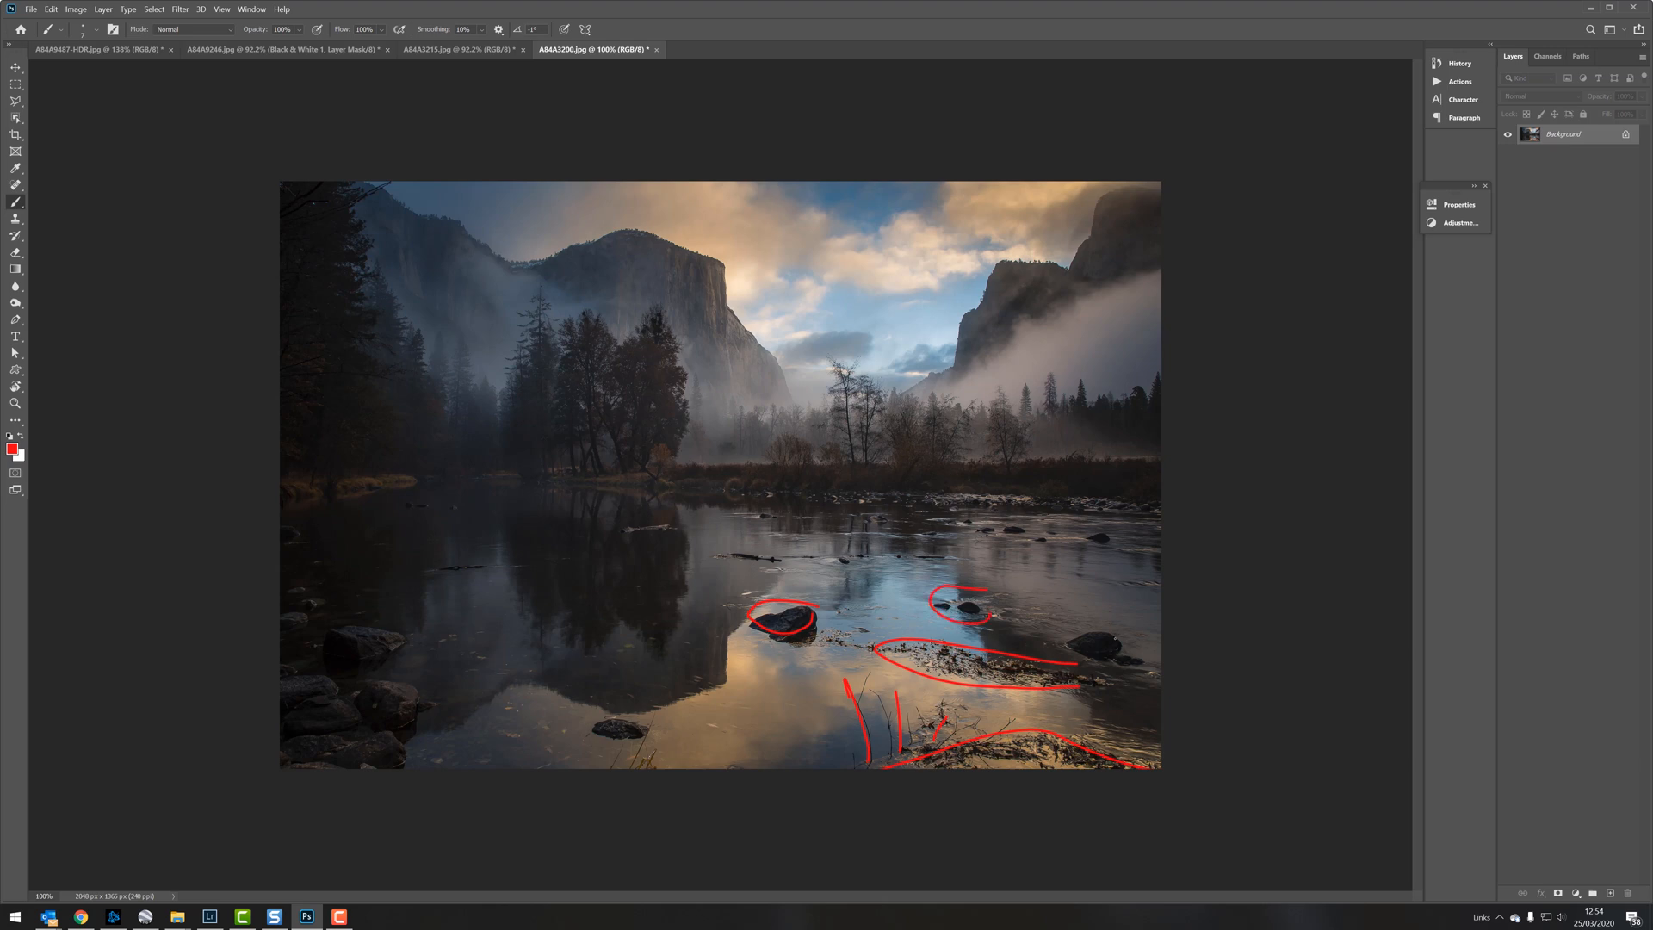
Step: Circle the remaining rocks in the water, outline the rocky bank at lower left in red, and undo all the foreground marks
{"action": "left_click_drag", "start_coordinate": [1115, 636], "coordinate": [1063, 648]}
{"action": "mouse_move", "coordinate": [257, 576]}
{"action": "left_mouse_down"}
{"action": "mouse_move", "coordinate": [335, 620]}
{"action": "mouse_move", "coordinate": [390, 789]}
{"action": "left_mouse_up"}
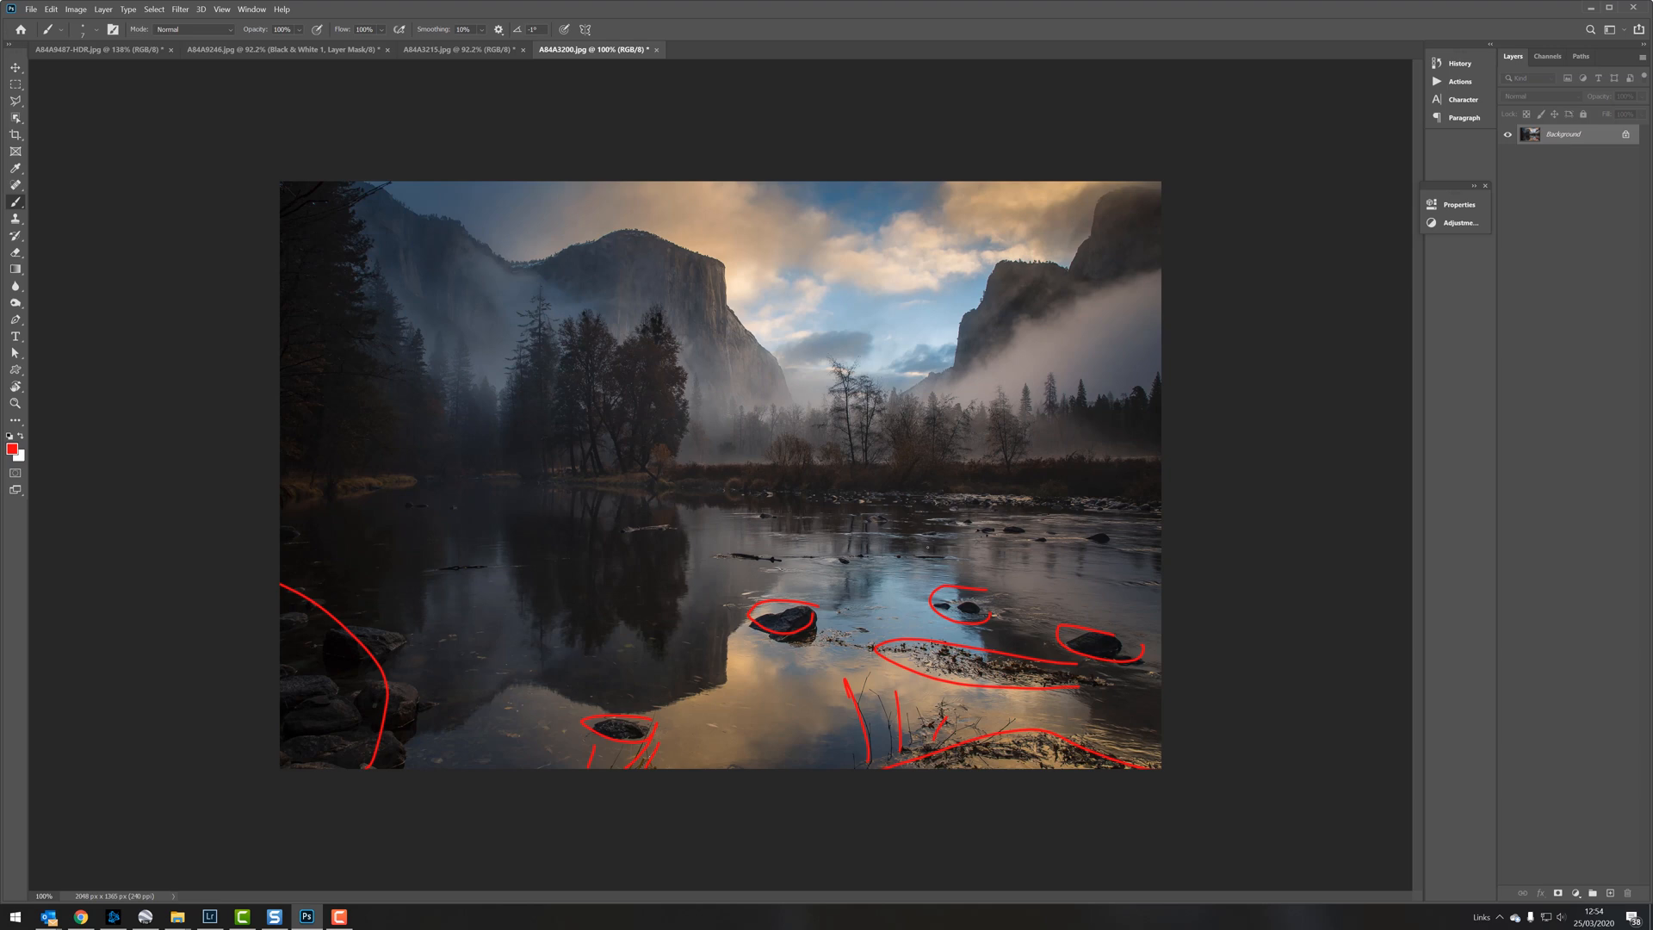
{"action": "key", "text": "ctrl+z"}
{"action": "key", "text": "ctrl+z"}
{"action": "key", "text": "ctrl+z"}
{"action": "key", "text": "ctrl+z"}
{"action": "key", "text": "ctrl+z"}
{"action": "key", "text": "ctrl+z"}
{"action": "key", "text": "ctrl+z"}
{"action": "key", "text": "ctrl+z"}
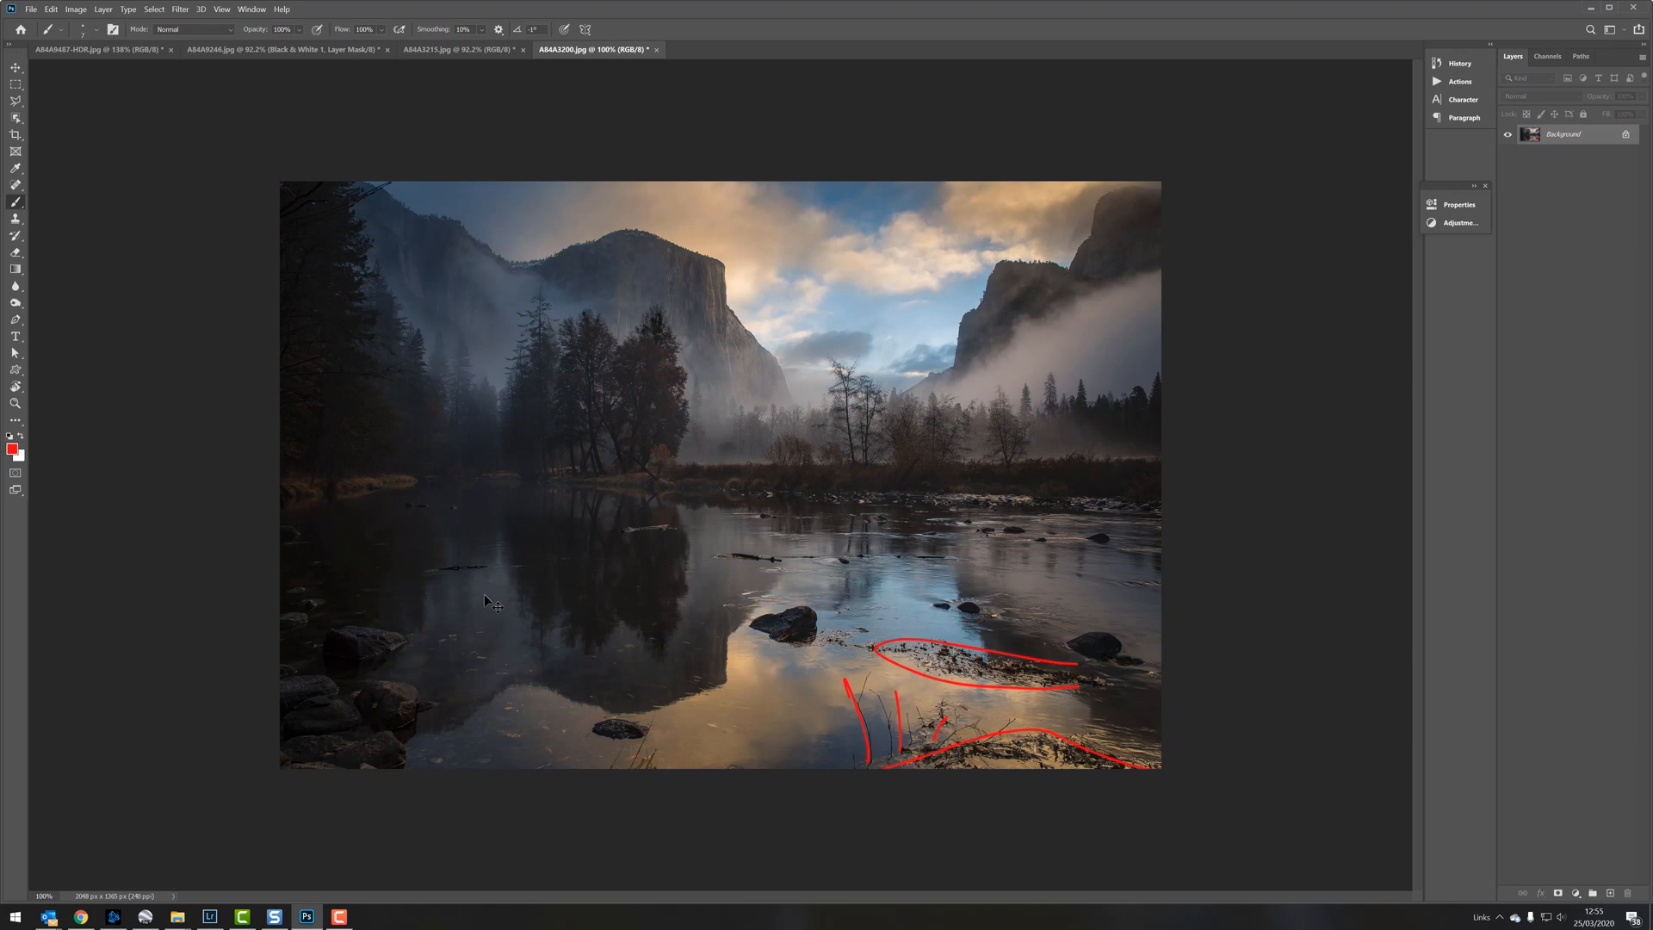
{"action": "key", "text": "ctrl+z"}
{"action": "key", "text": "ctrl+z"}
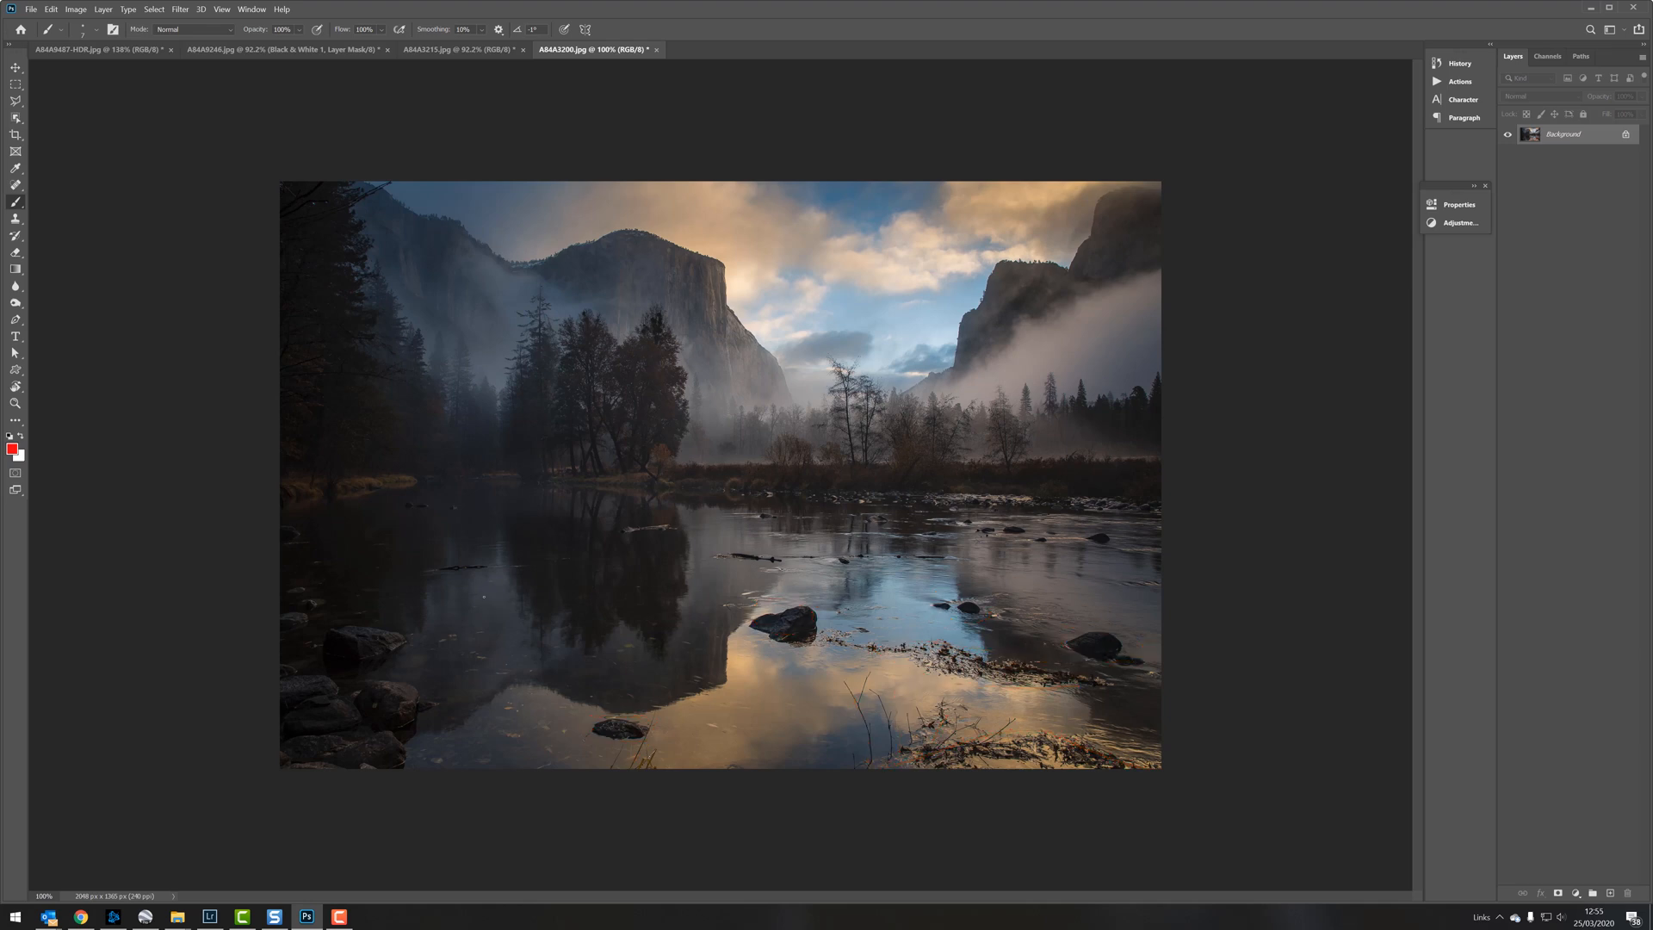
Step: Draw straight red lines across the water and the upper sky, and mark the ridge and cliff tops in the photo's upper corners
{"action": "left_click_drag", "start_coordinate": [280, 596], "coordinate": [1538, 589]}
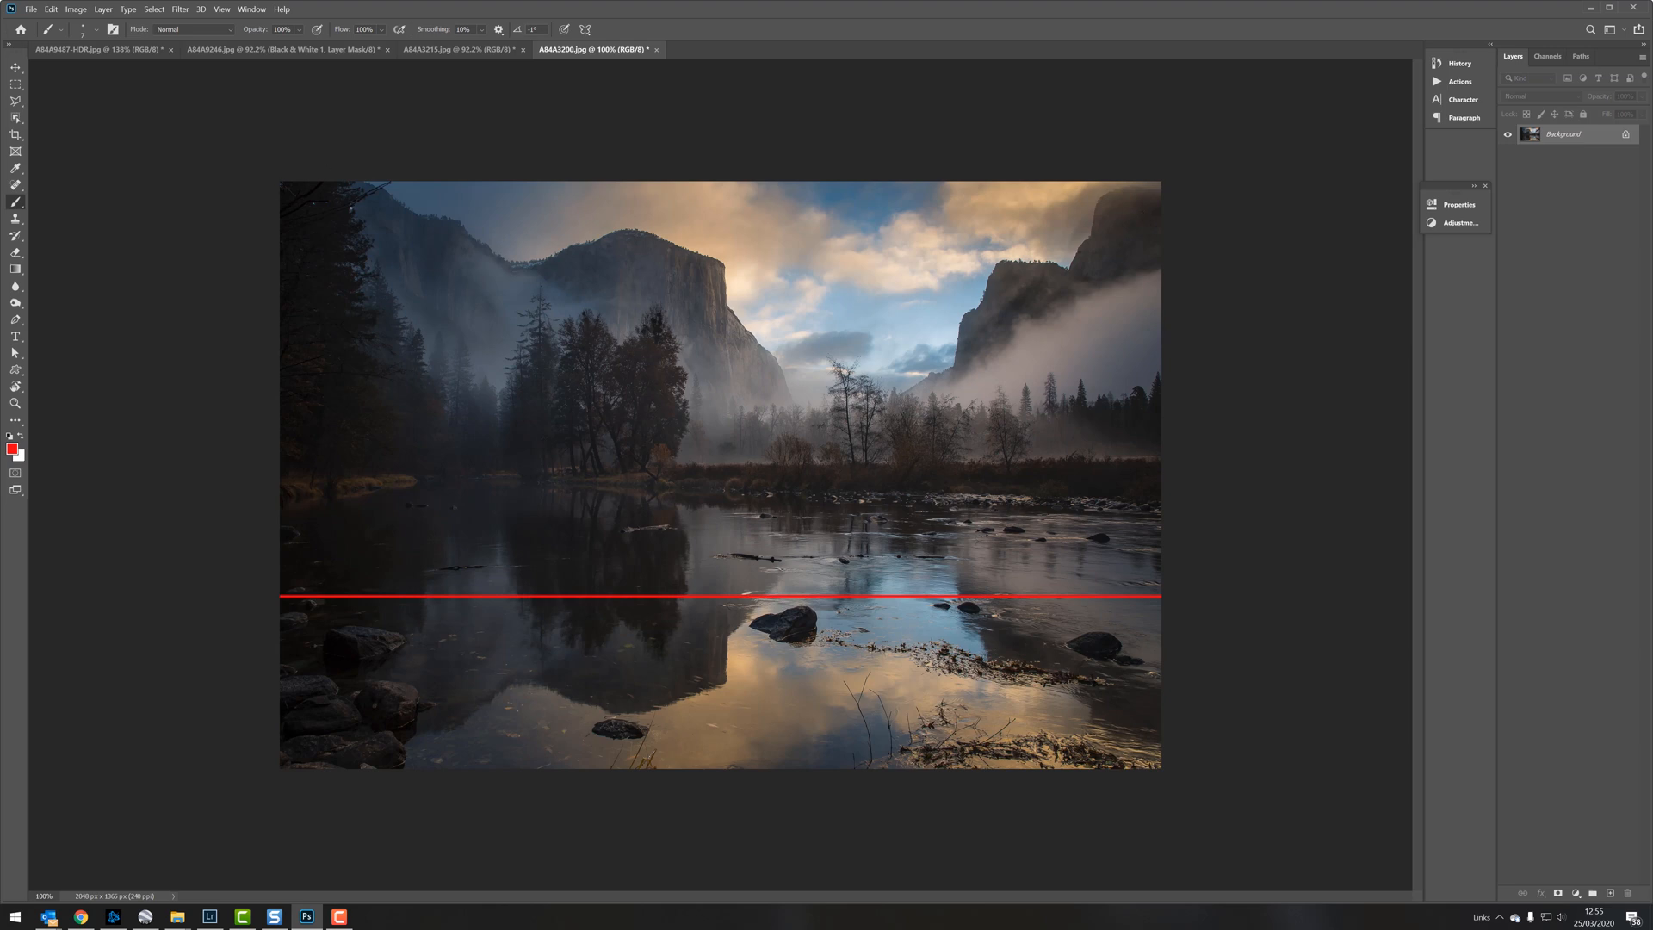
{"action": "left_click_drag", "start_coordinate": [348, 209], "coordinate": [401, 170]}
{"action": "left_click_drag", "start_coordinate": [889, 200], "coordinate": [0, 278]}
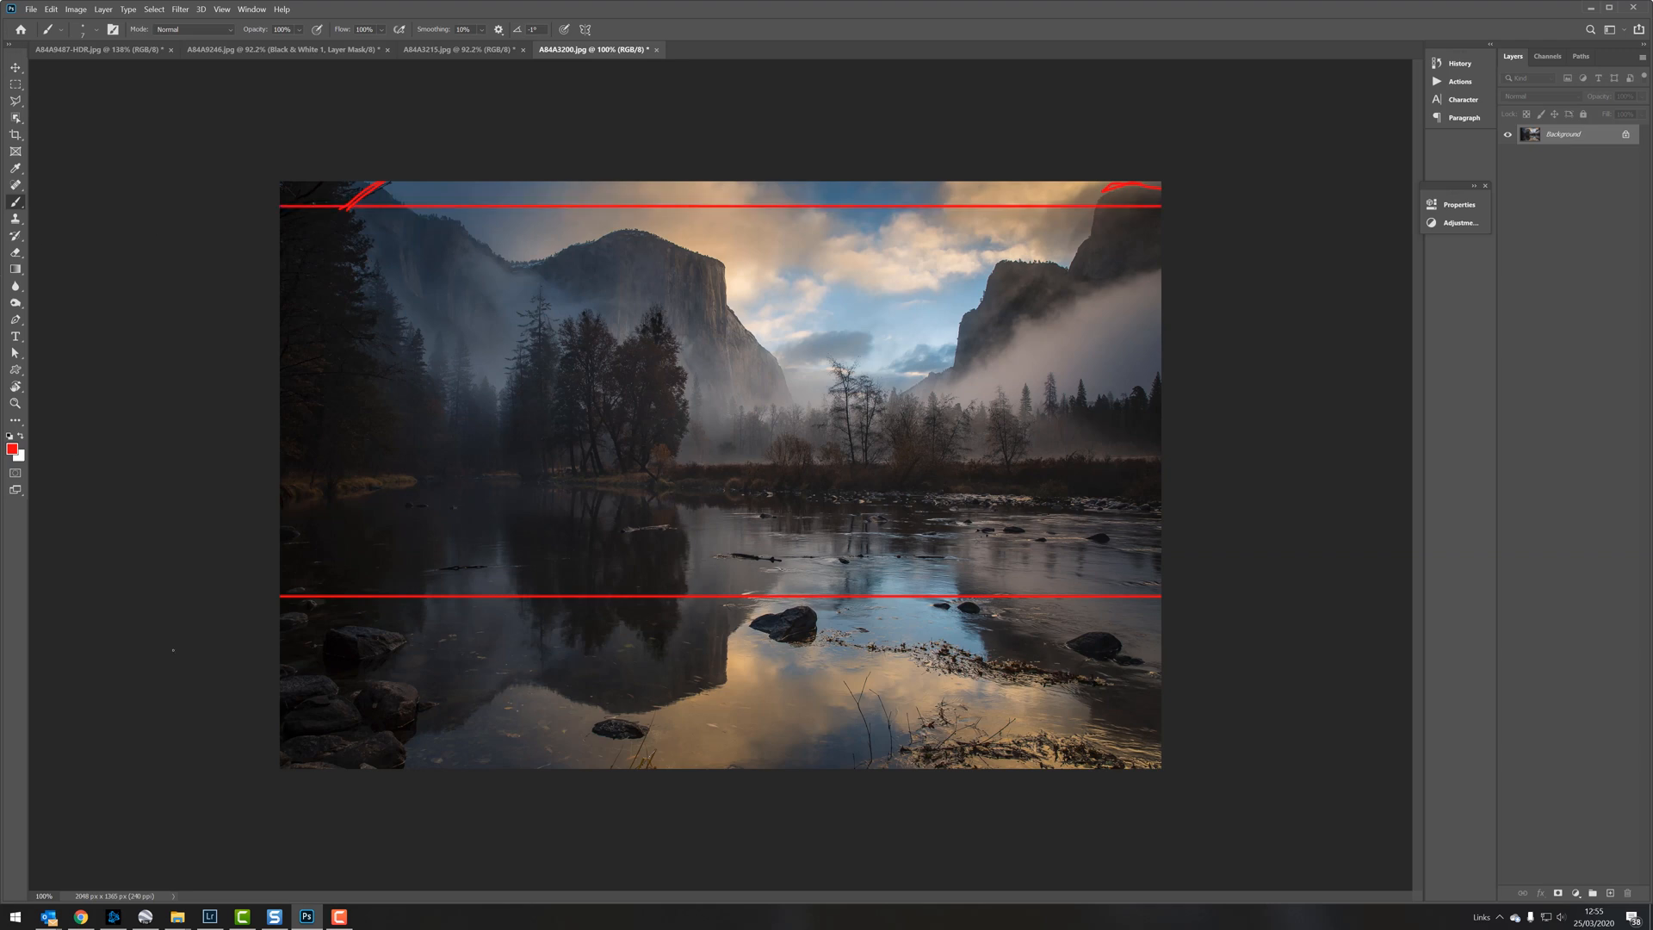
Step: Switch to Lightroom Classic, expand the first photo's stack and open the raw file A84A3200.CR2 in the Develop module
{"action": "left_click", "coordinate": [222, 915]}
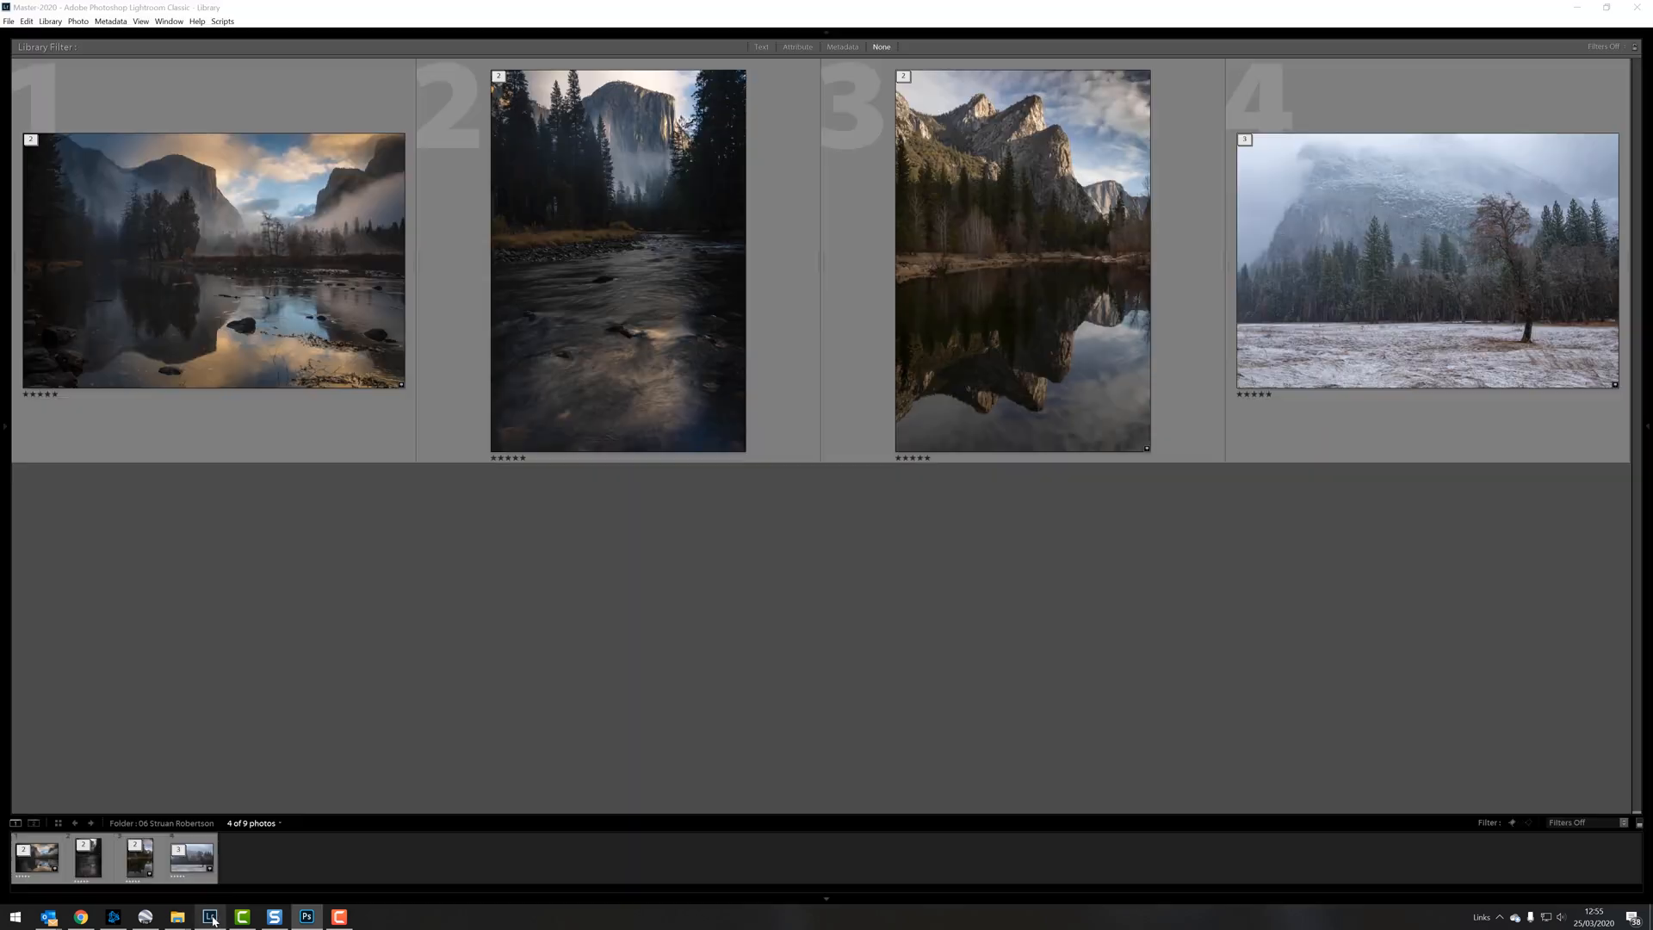
{"action": "double_click", "coordinate": [187, 210]}
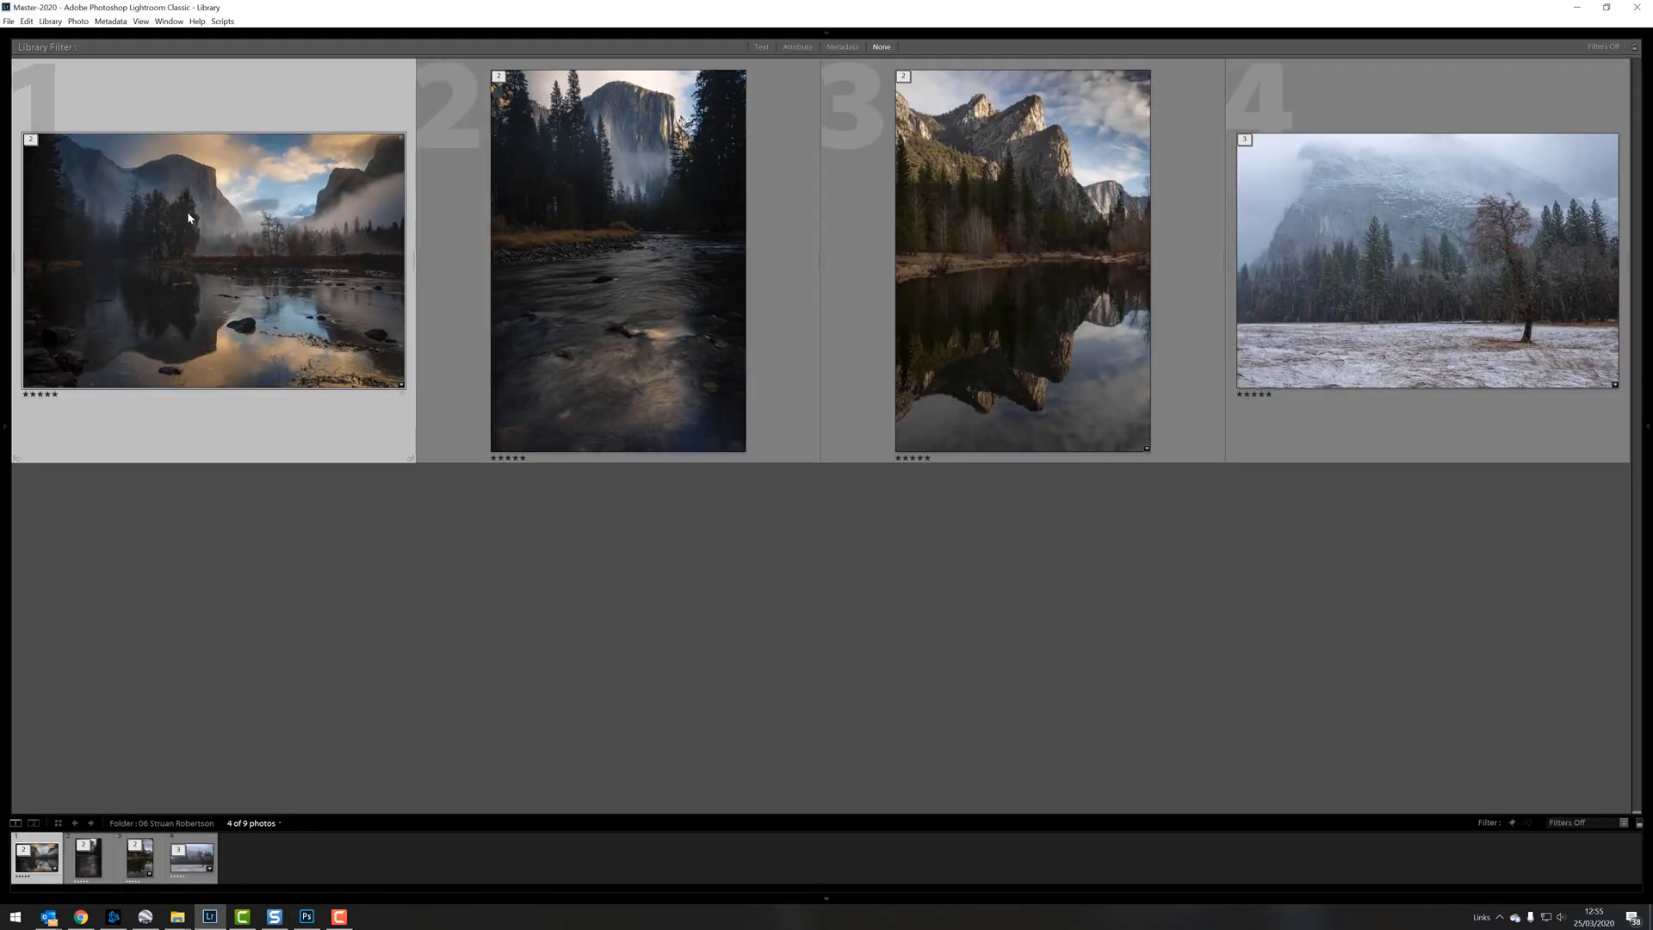
{"action": "key", "text": "g"}
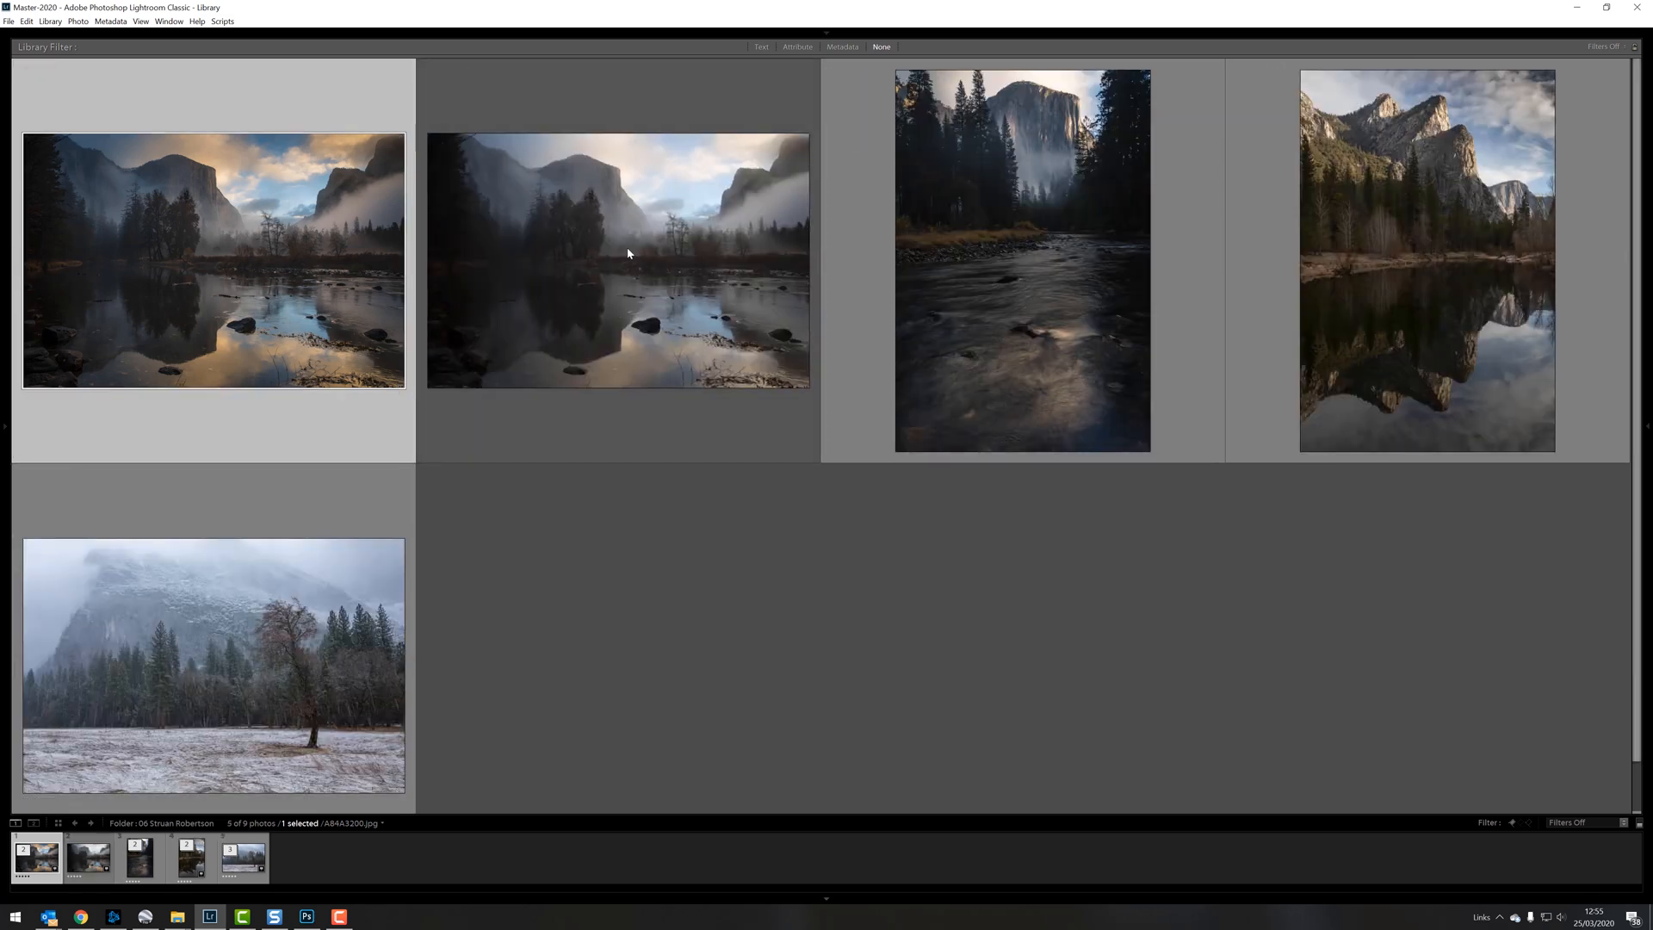
{"action": "double_click", "coordinate": [628, 252]}
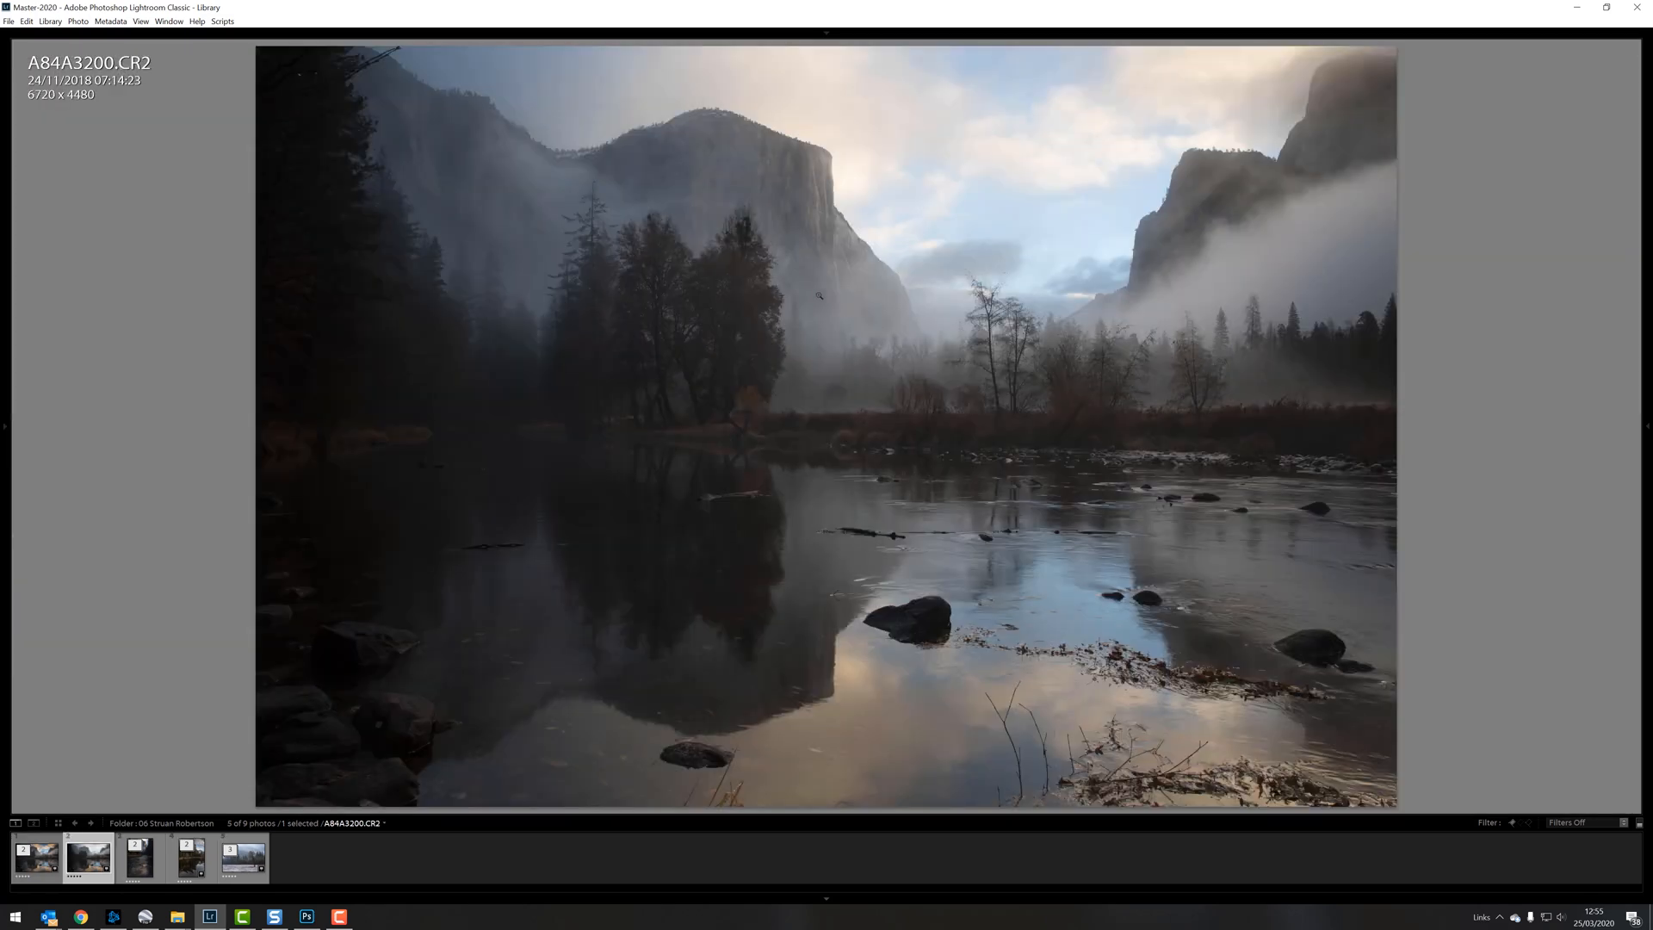
{"action": "key", "text": "d"}
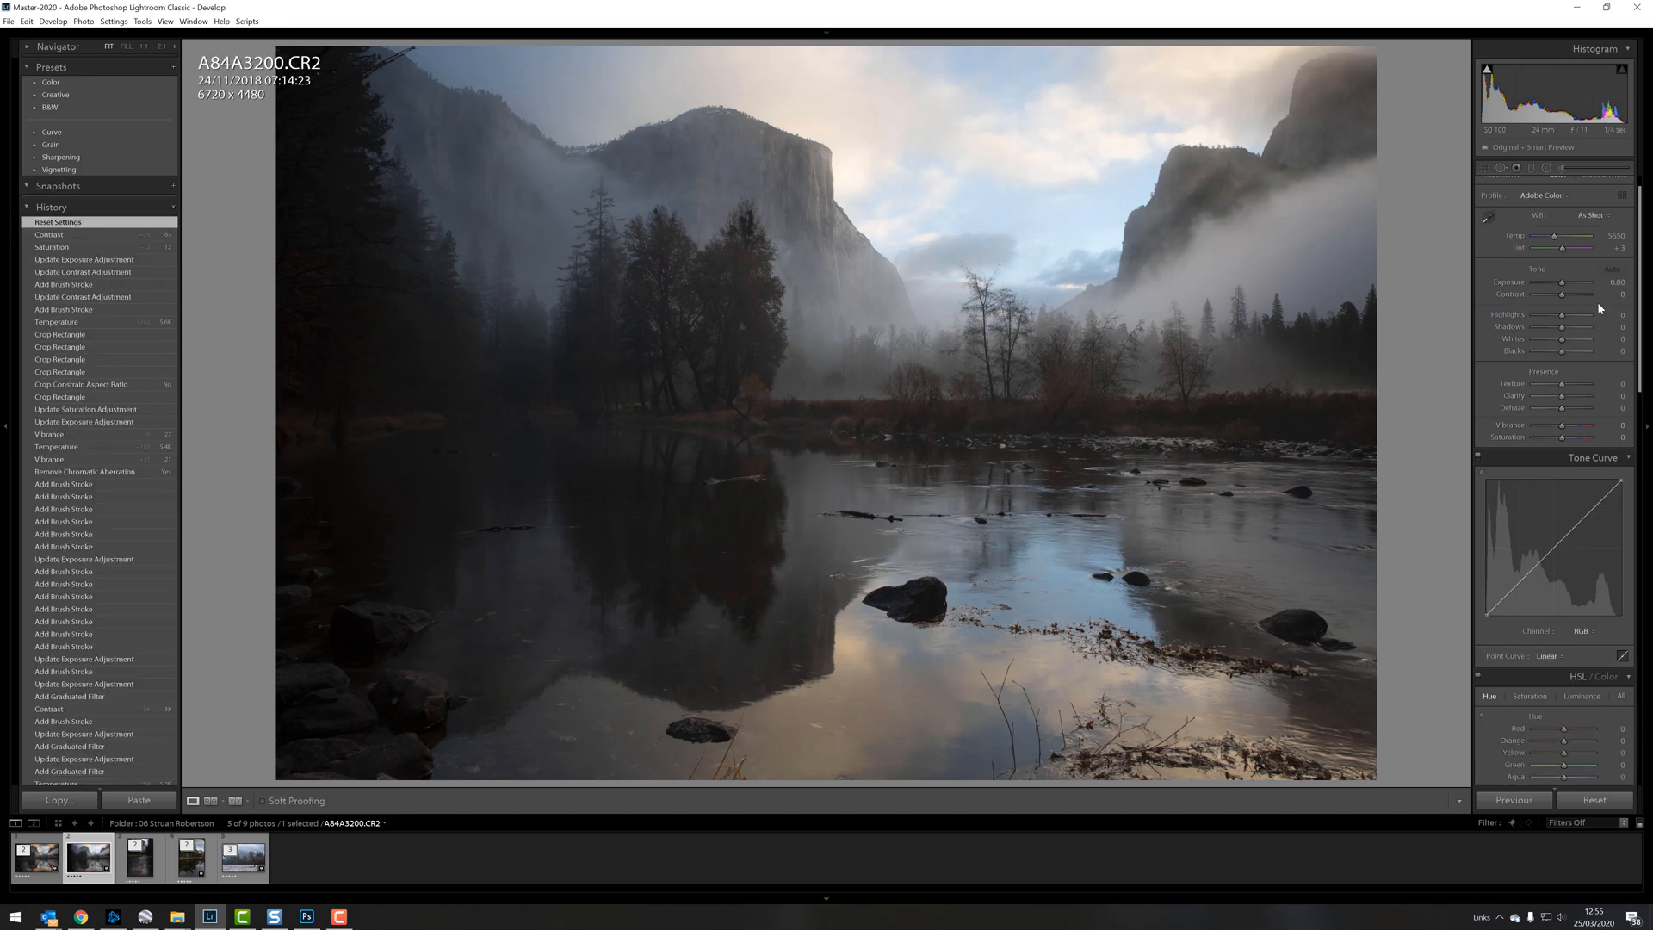
Step: Set the photo's Exposure to +1.12, Shadows to +57, Highlights to −98 and Contrast to +53
{"action": "left_click_drag", "start_coordinate": [1564, 284], "coordinate": [1569, 285]}
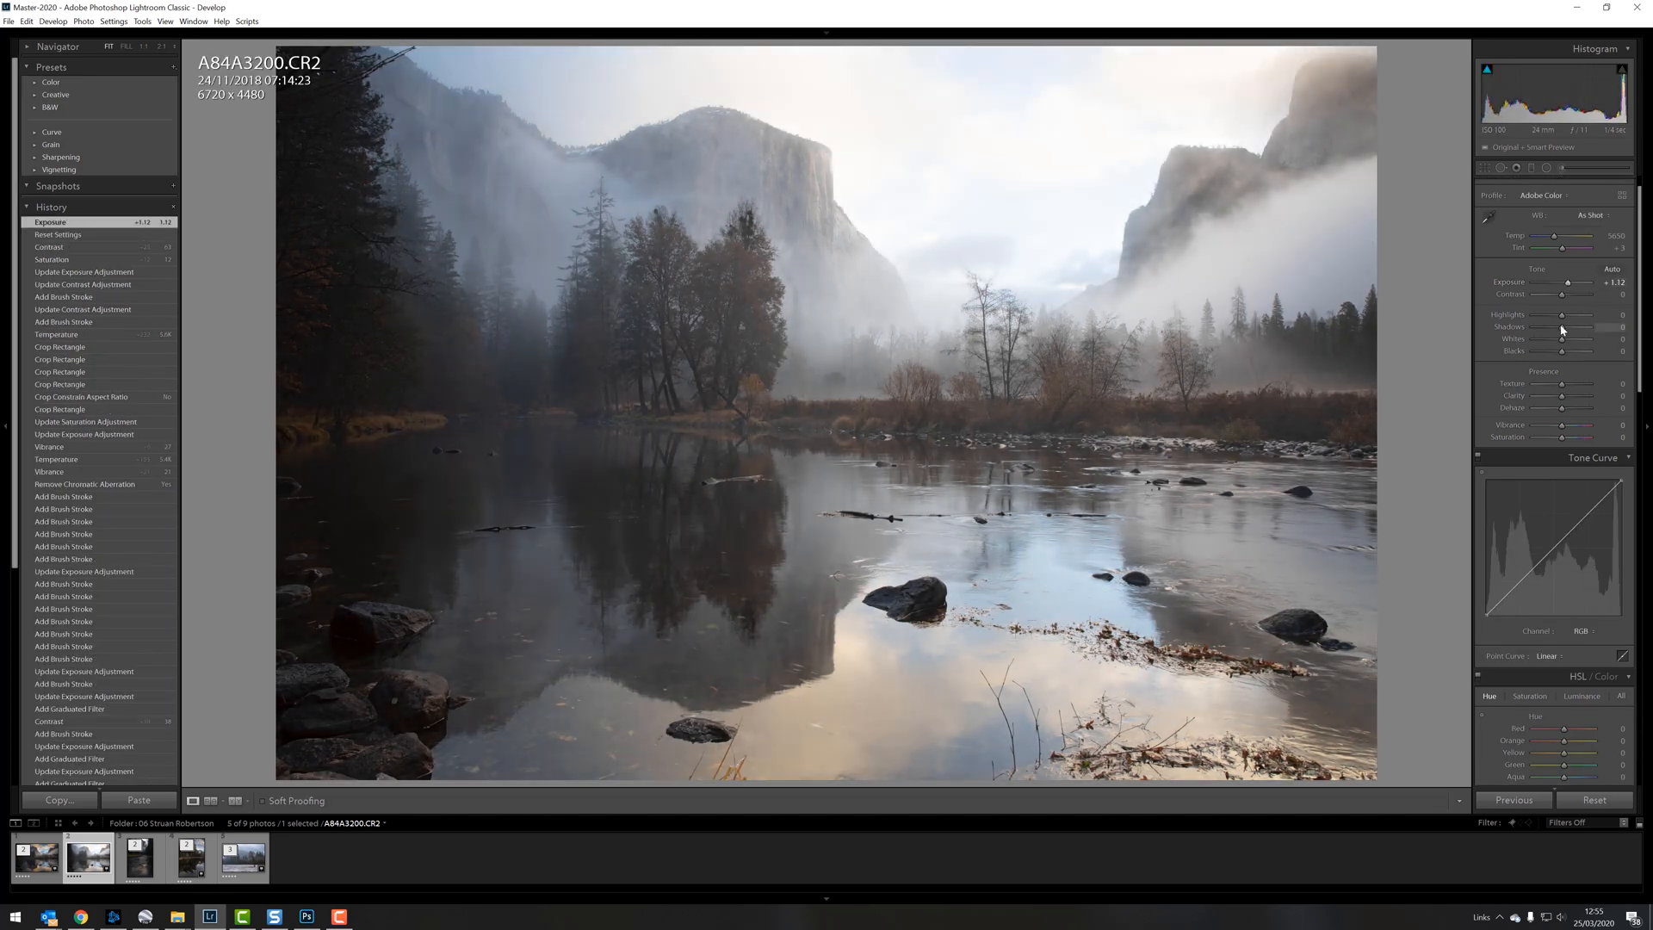
{"action": "left_click_drag", "start_coordinate": [1566, 329], "coordinate": [1533, 316]}
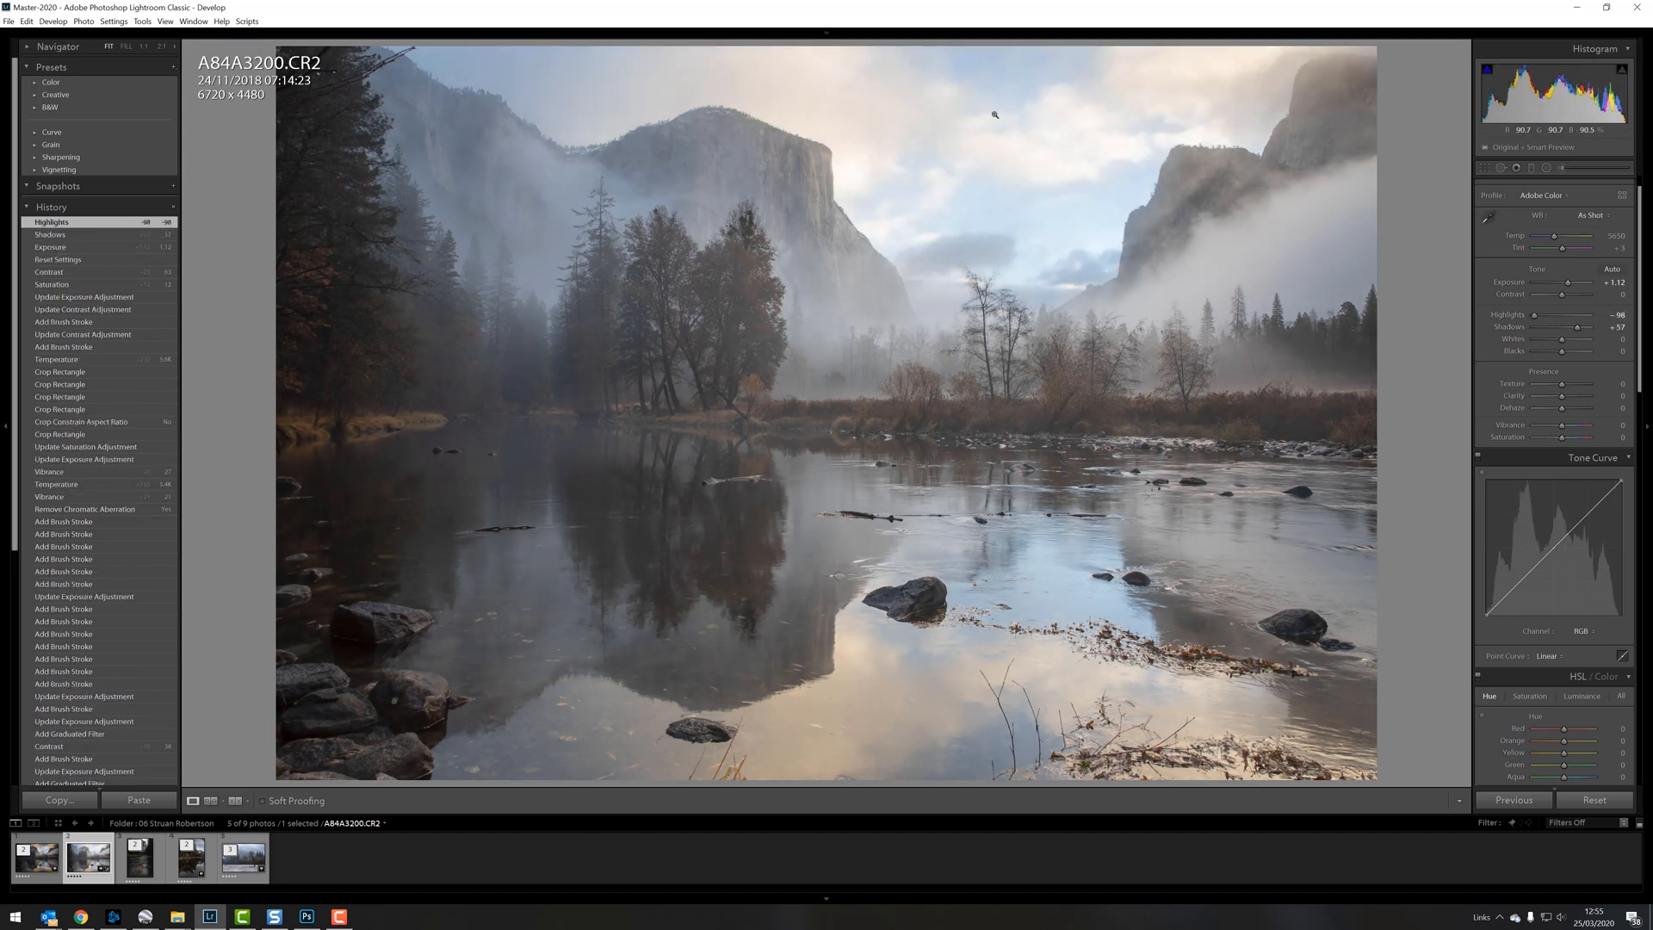
{"action": "left_click", "coordinate": [1579, 295]}
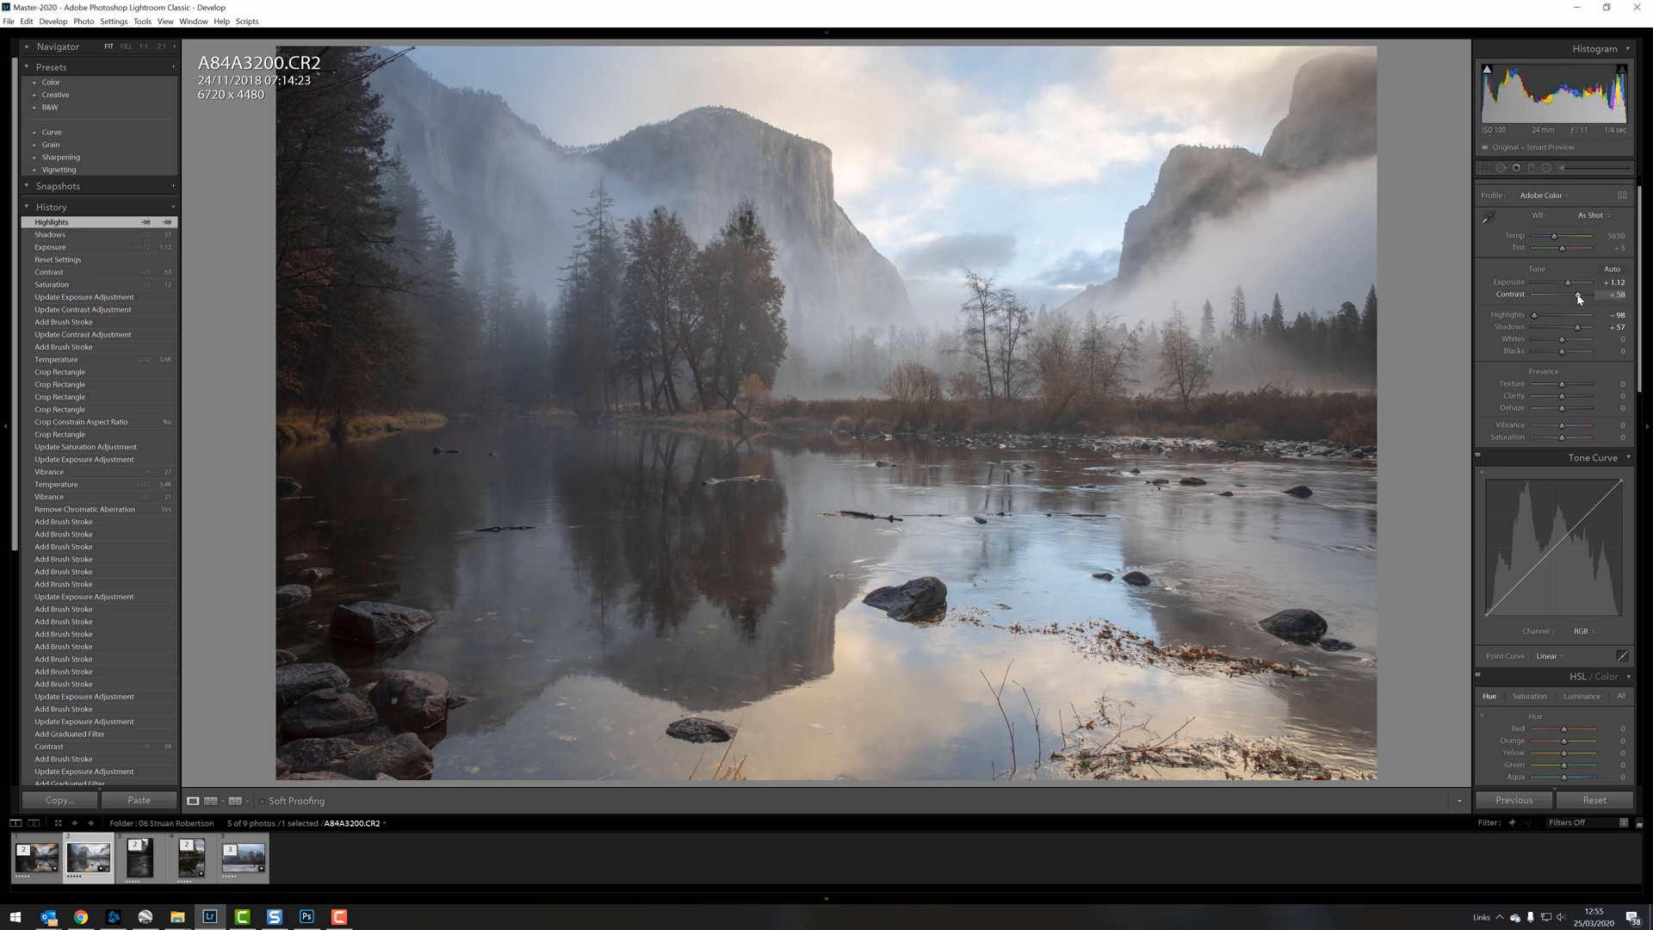
{"action": "left_click_drag", "start_coordinate": [1579, 297], "coordinate": [1579, 298]}
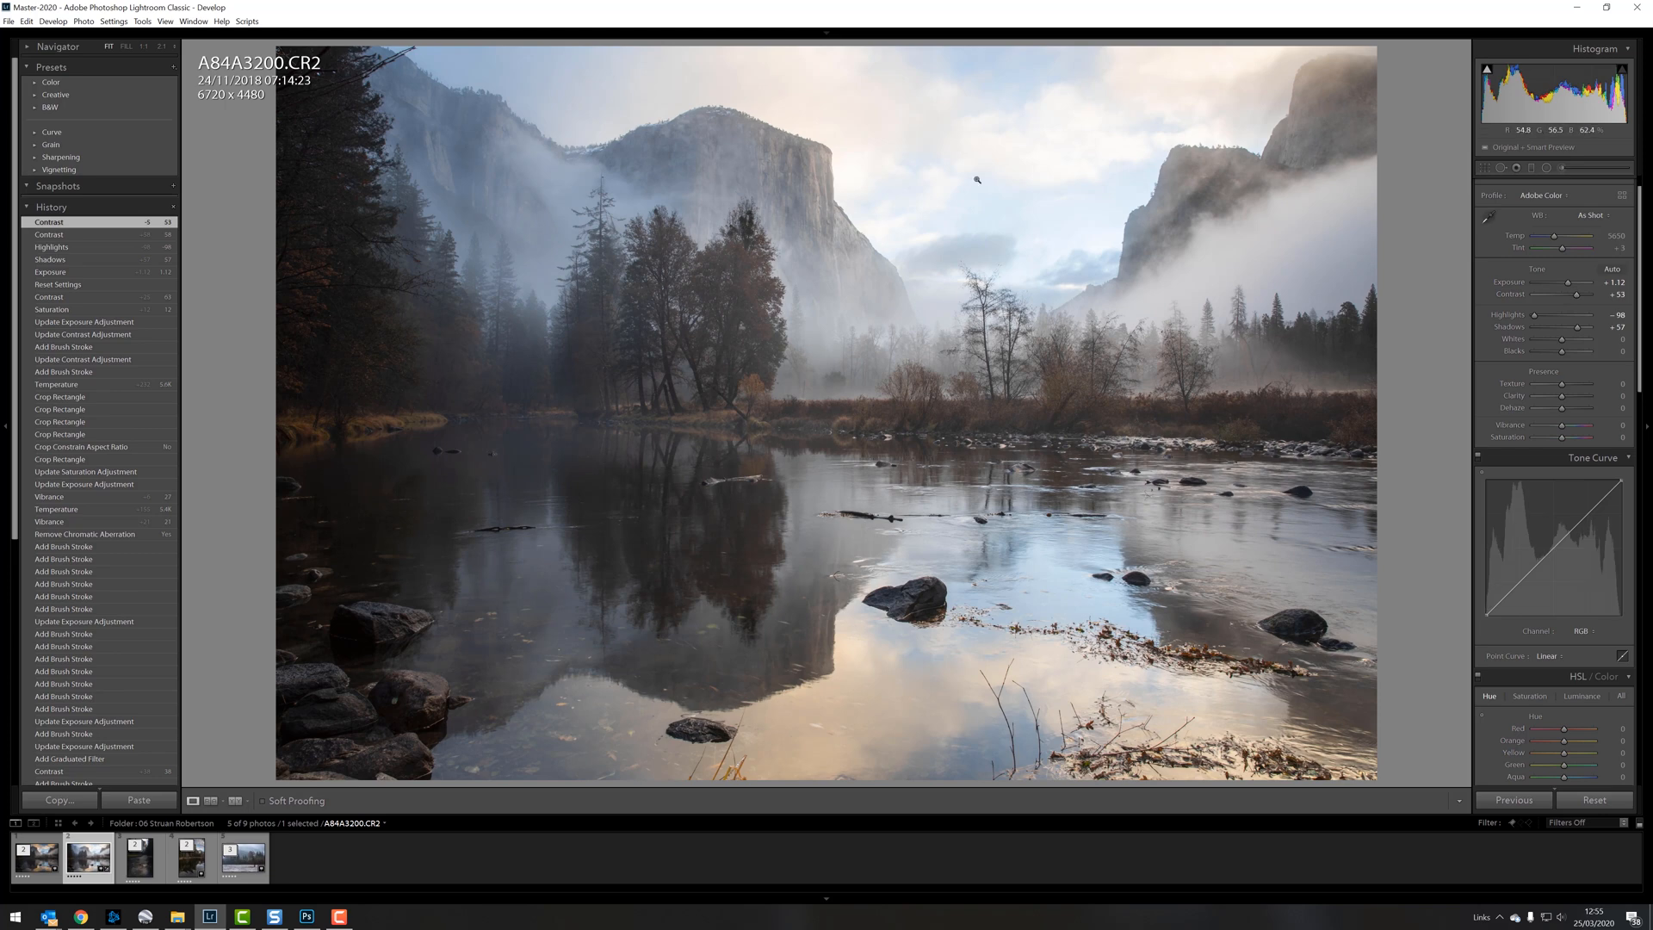
Step: Apply a graduated filter down over the sky with Exposure −0.47 and Saturation −22
{"action": "left_click", "coordinate": [1532, 169]}
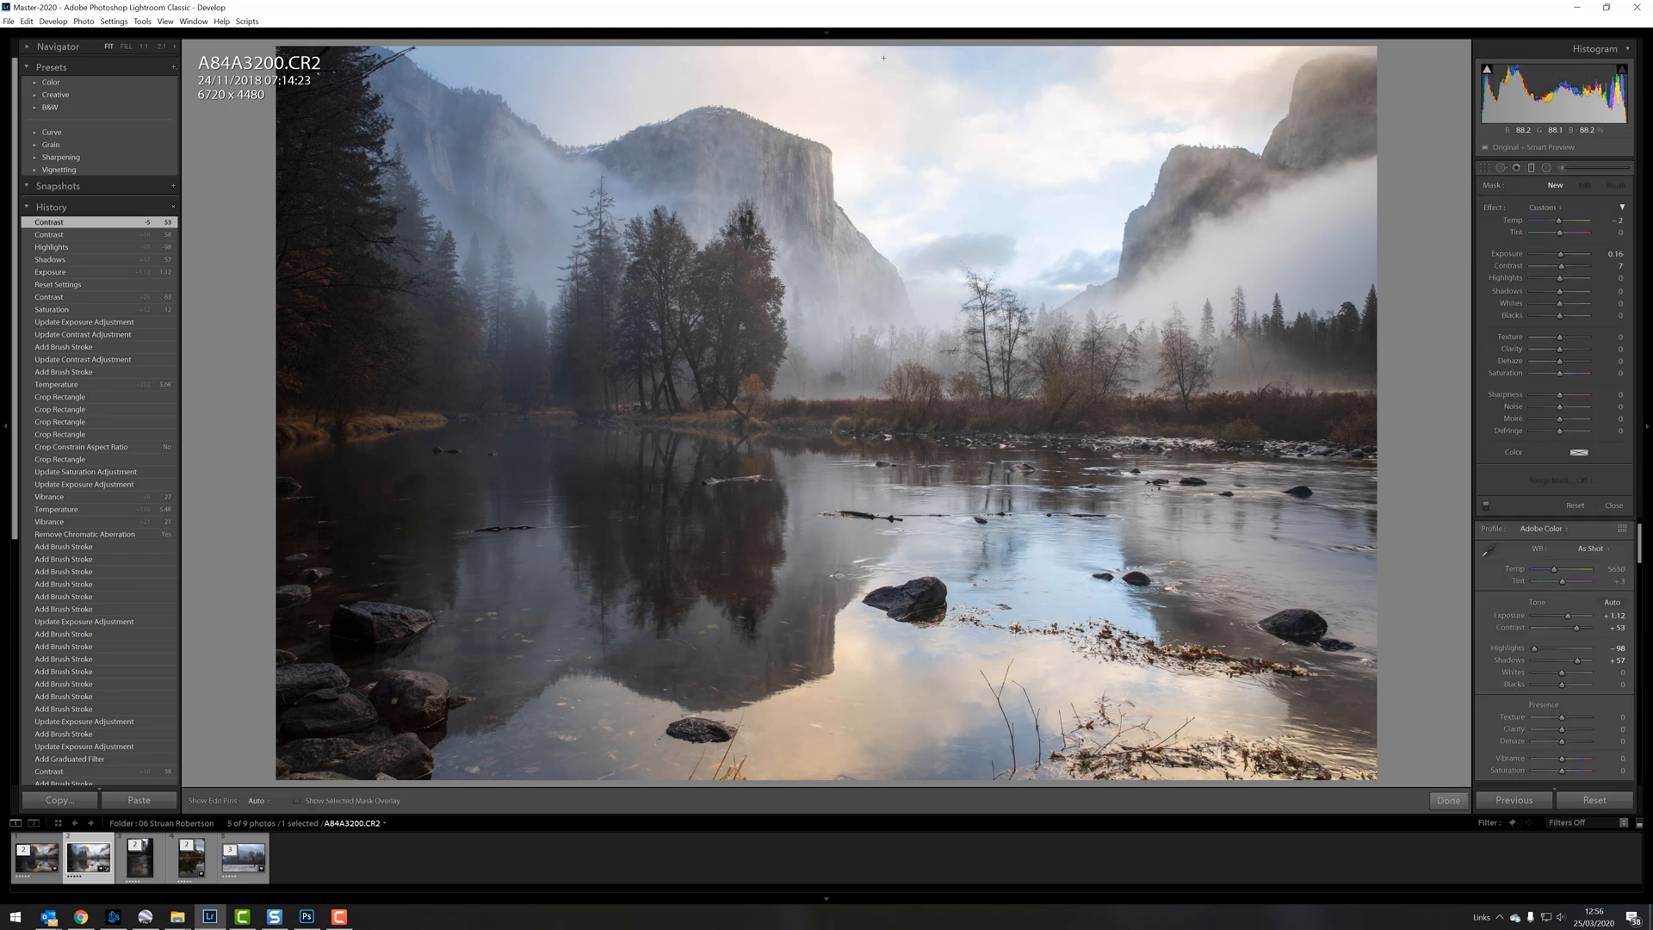
{"action": "left_click_drag", "start_coordinate": [884, 166], "coordinate": [872, 294]}
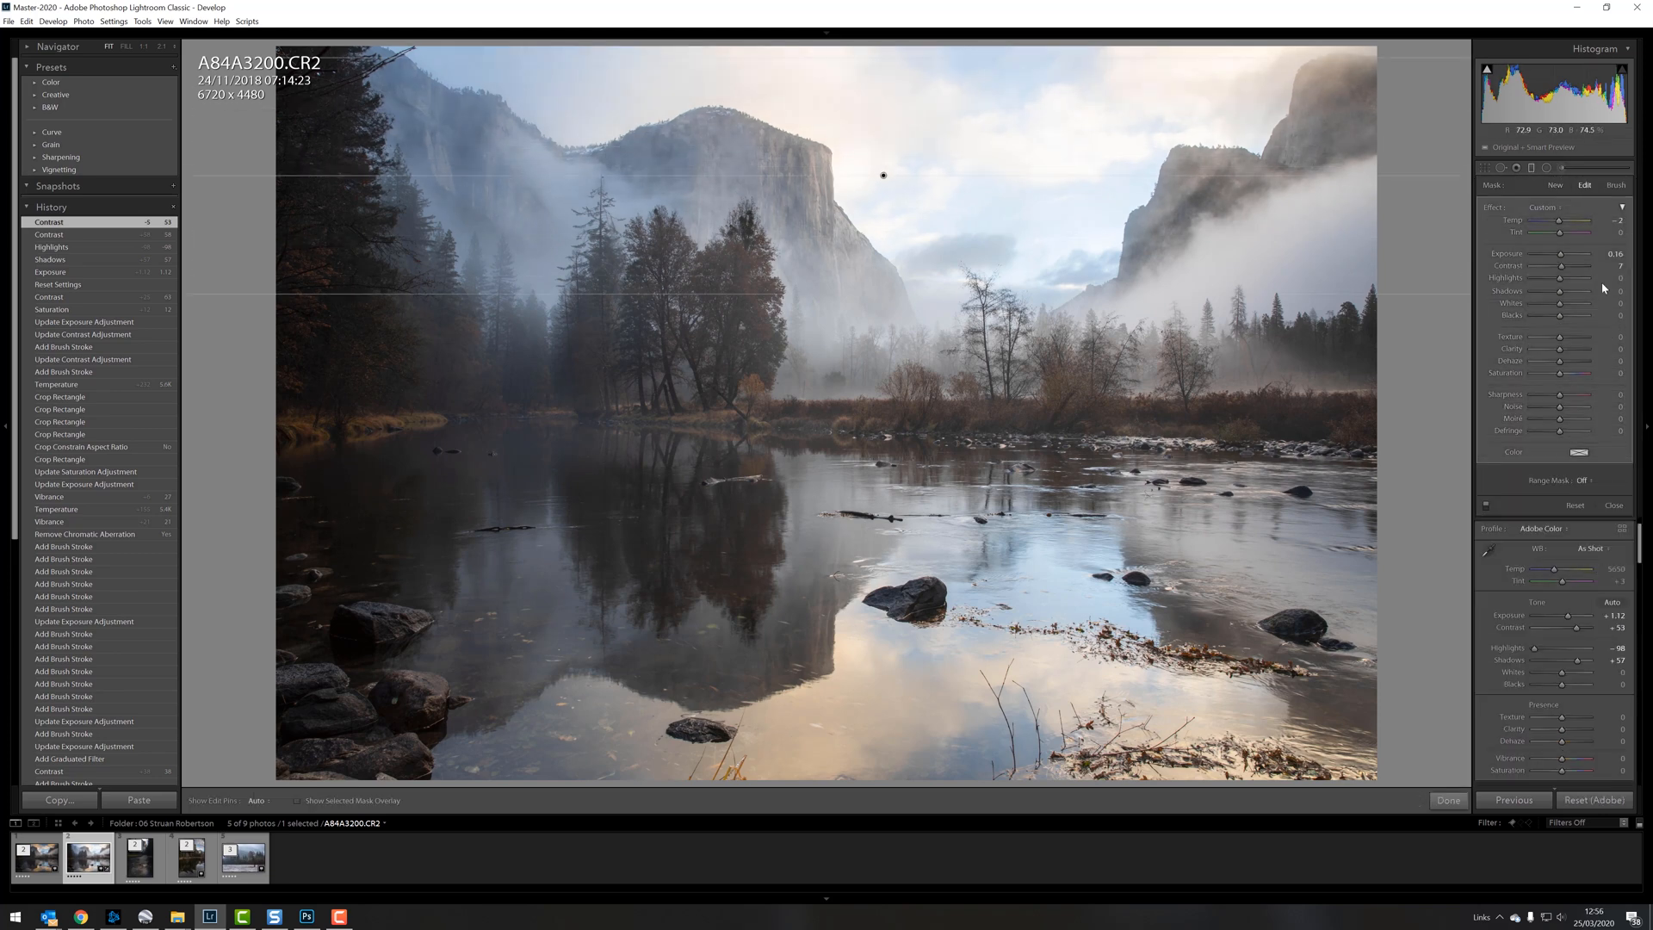
{"action": "left_click_drag", "start_coordinate": [1559, 256], "coordinate": [1558, 256]}
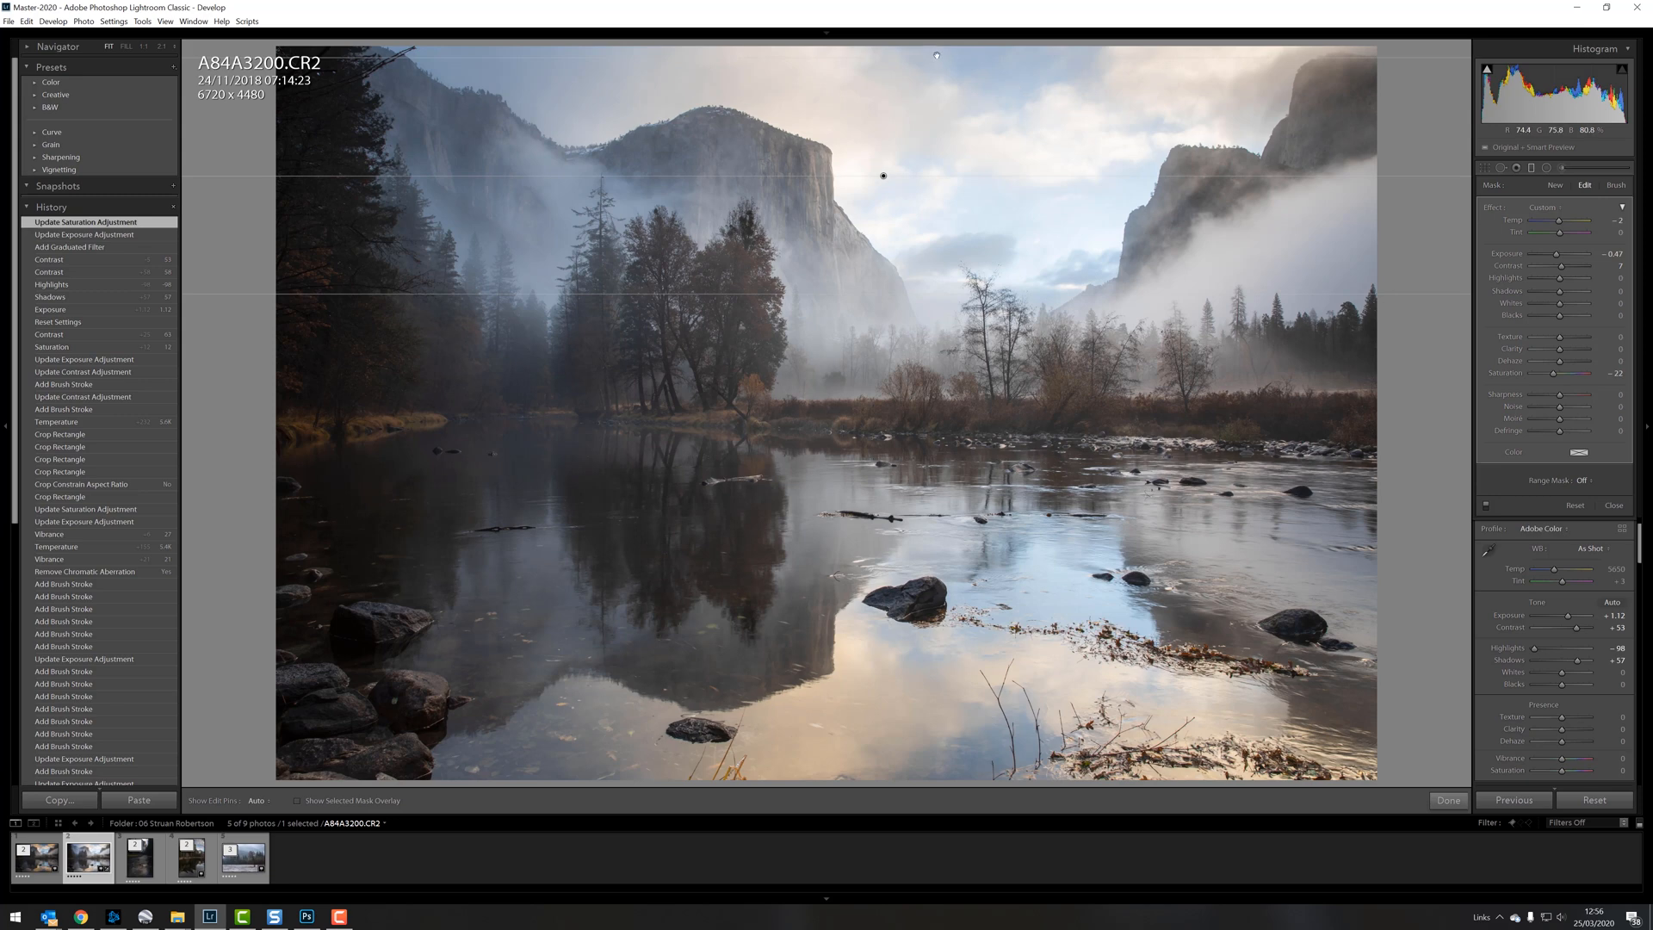
Step: Crop the photo with a free aspect ratio to 6720 x 3048, trimming the top of the sky and the lower foreground
{"action": "left_click", "coordinate": [1483, 168]}
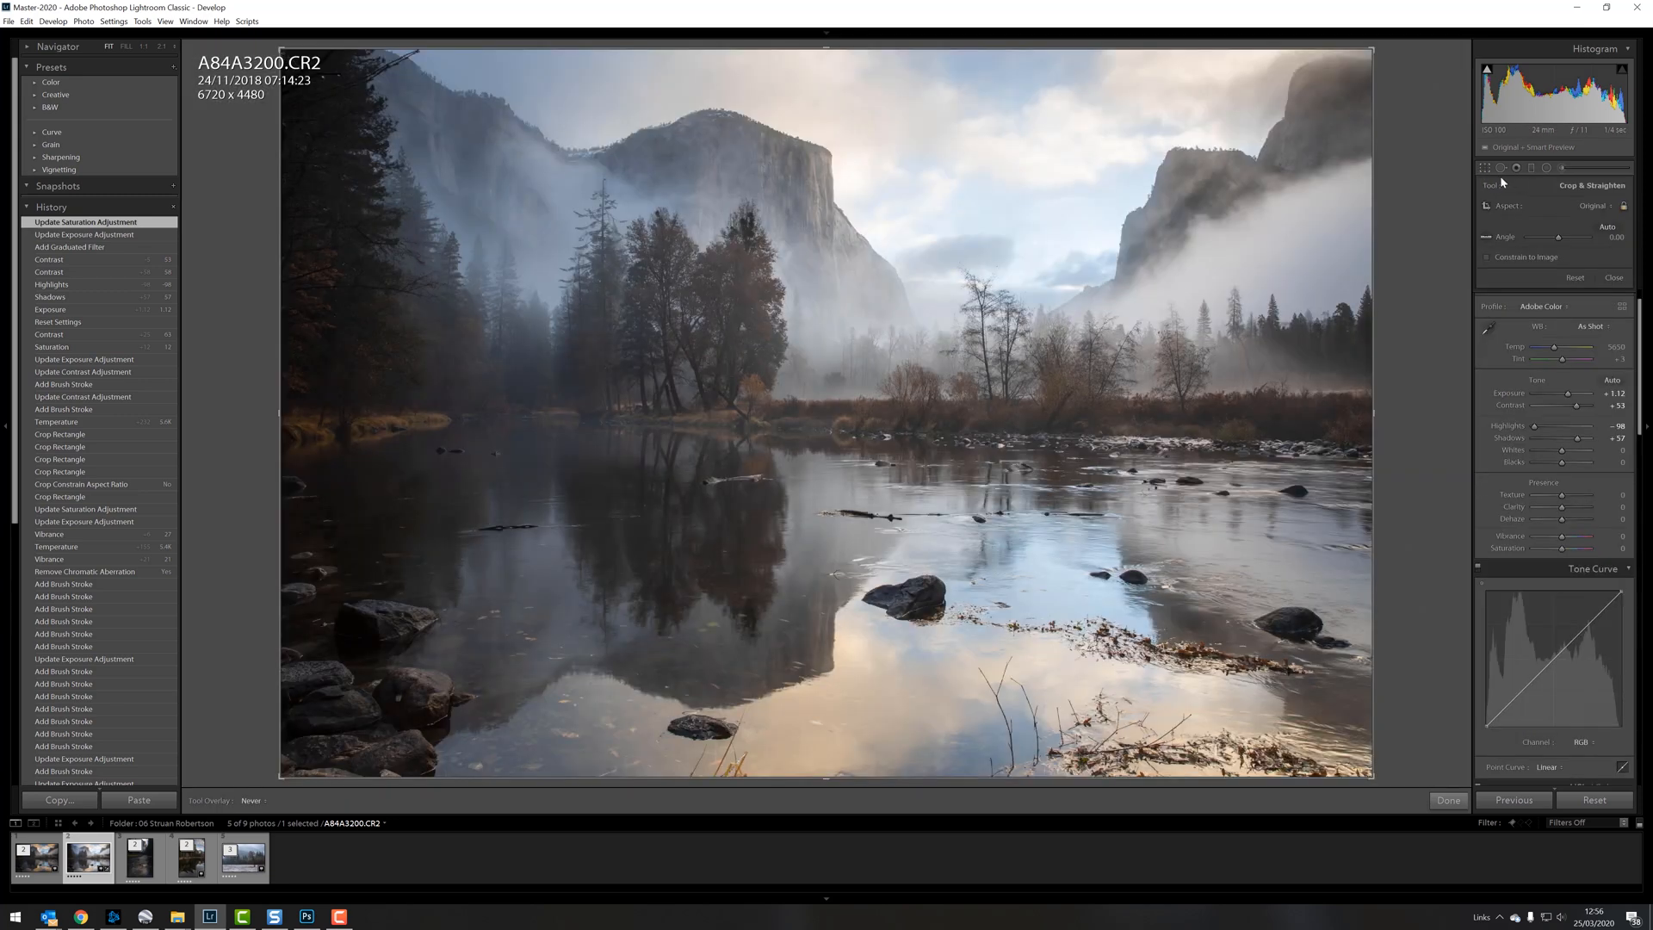
{"action": "left_click_drag", "start_coordinate": [826, 49], "coordinate": [826, 67]}
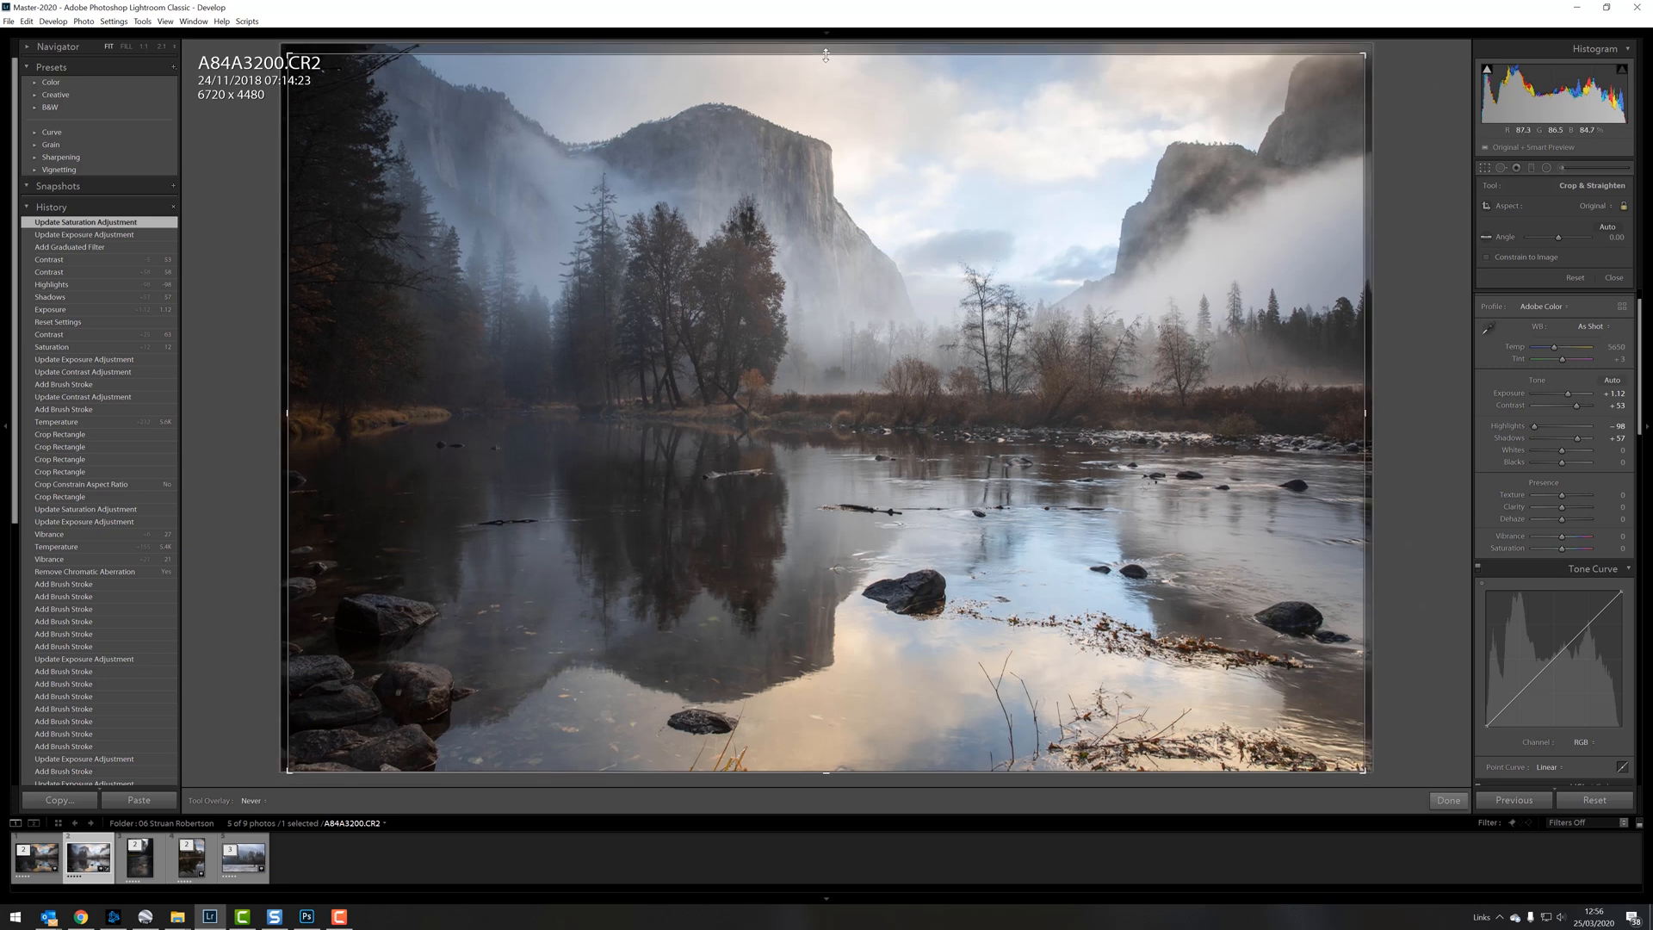
{"action": "left_click", "coordinate": [1623, 208]}
{"action": "left_click_drag", "start_coordinate": [1360, 412], "coordinate": [1440, 406]}
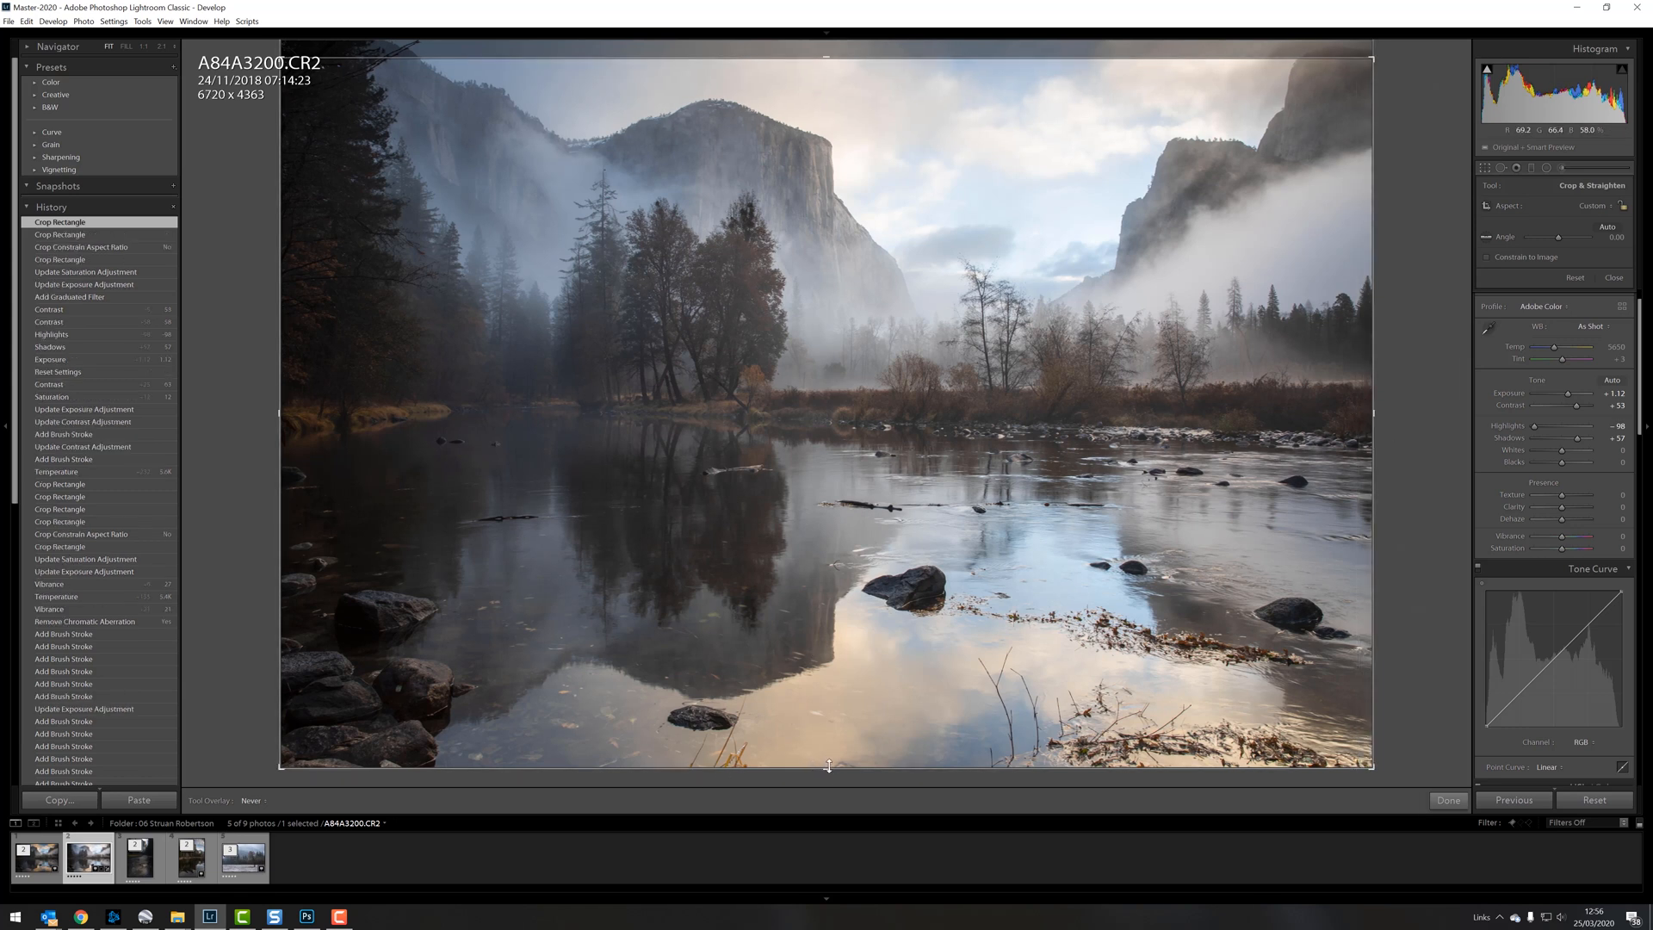
{"action": "left_click_drag", "start_coordinate": [829, 766], "coordinate": [928, 661]}
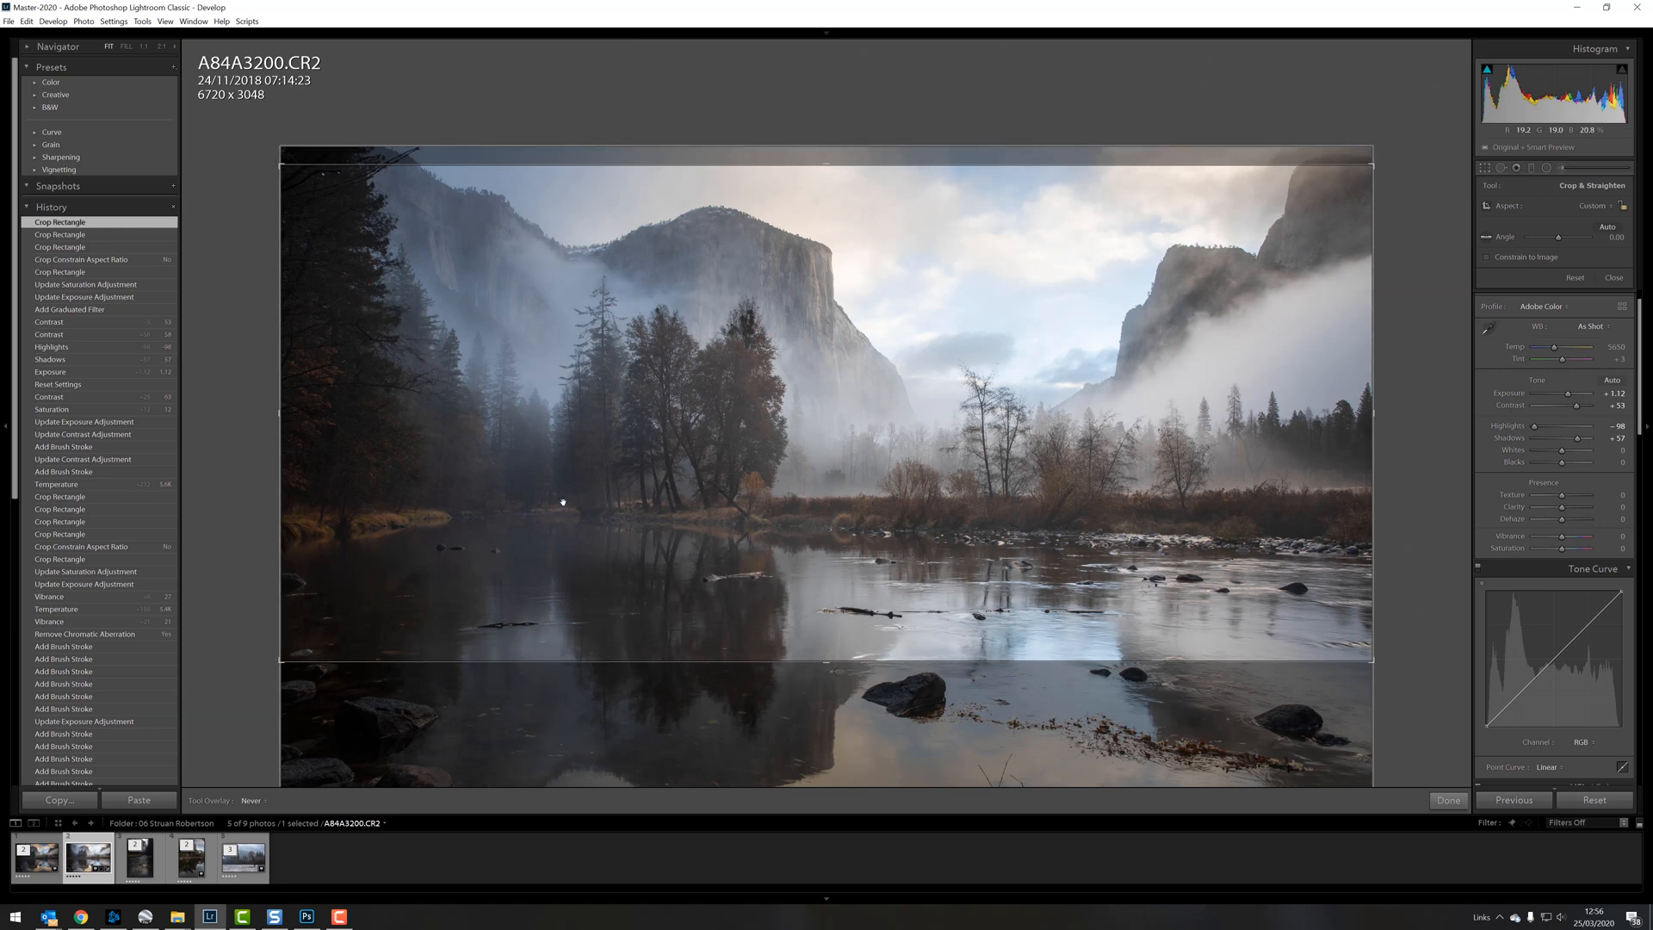
{"action": "key", "text": "Return"}
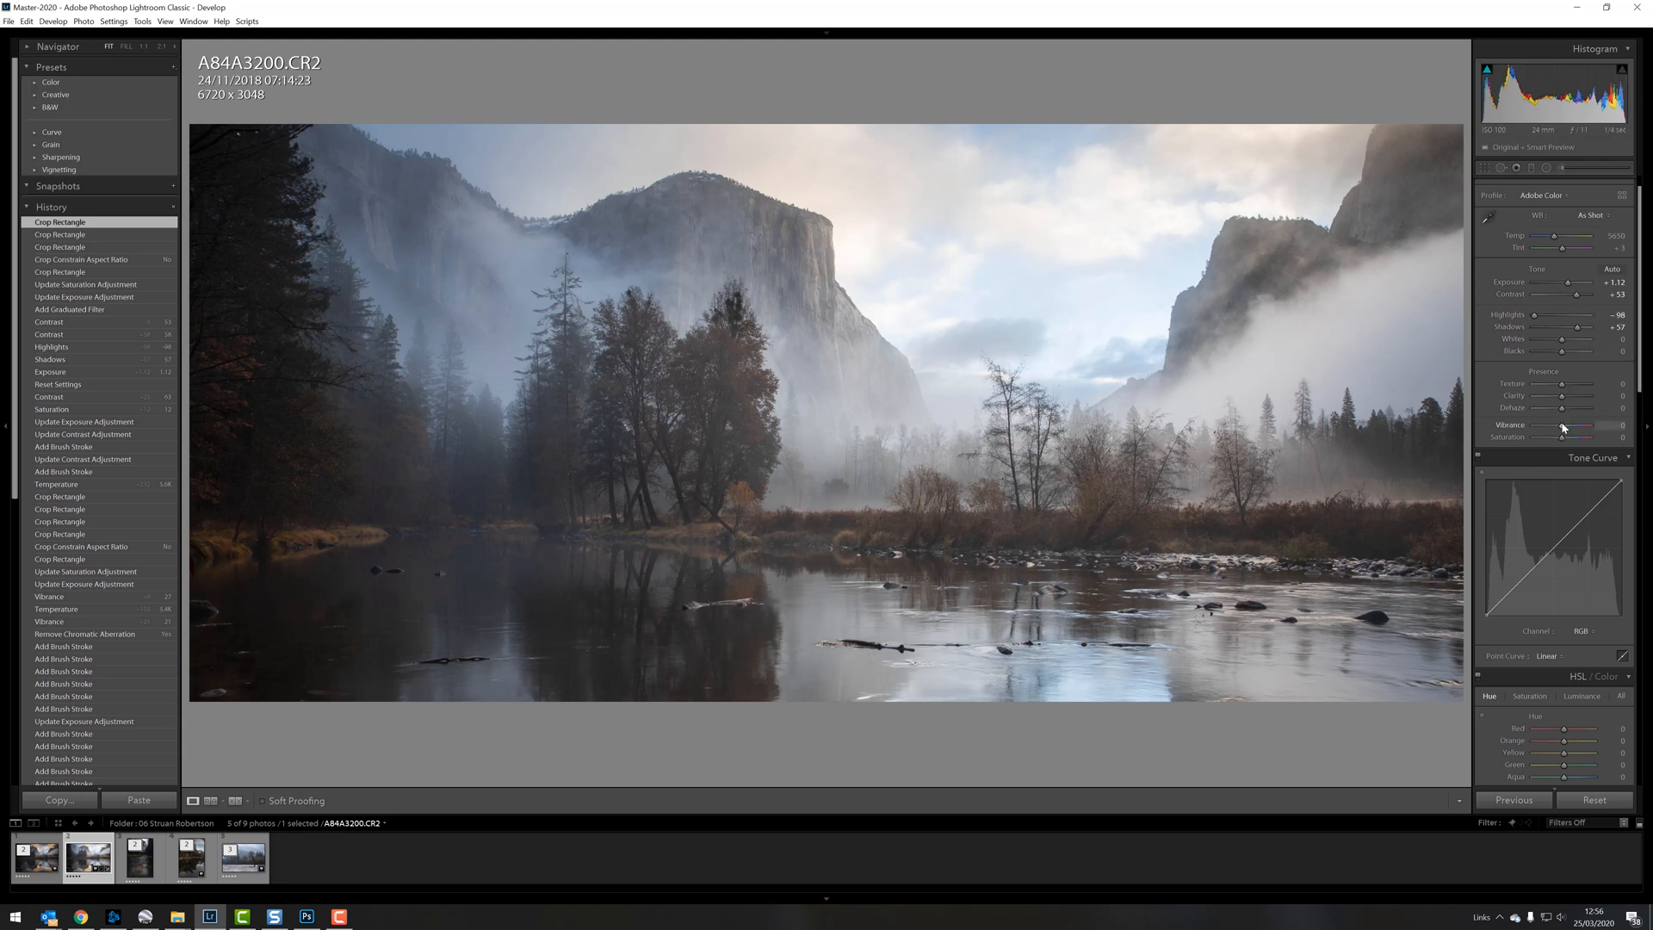
Step: Set Vibrance to +44, and paint the dark trees on the left with a size 40 adjustment brush at Exposure 0.22
{"action": "left_click_drag", "start_coordinate": [1568, 427], "coordinate": [1572, 427]}
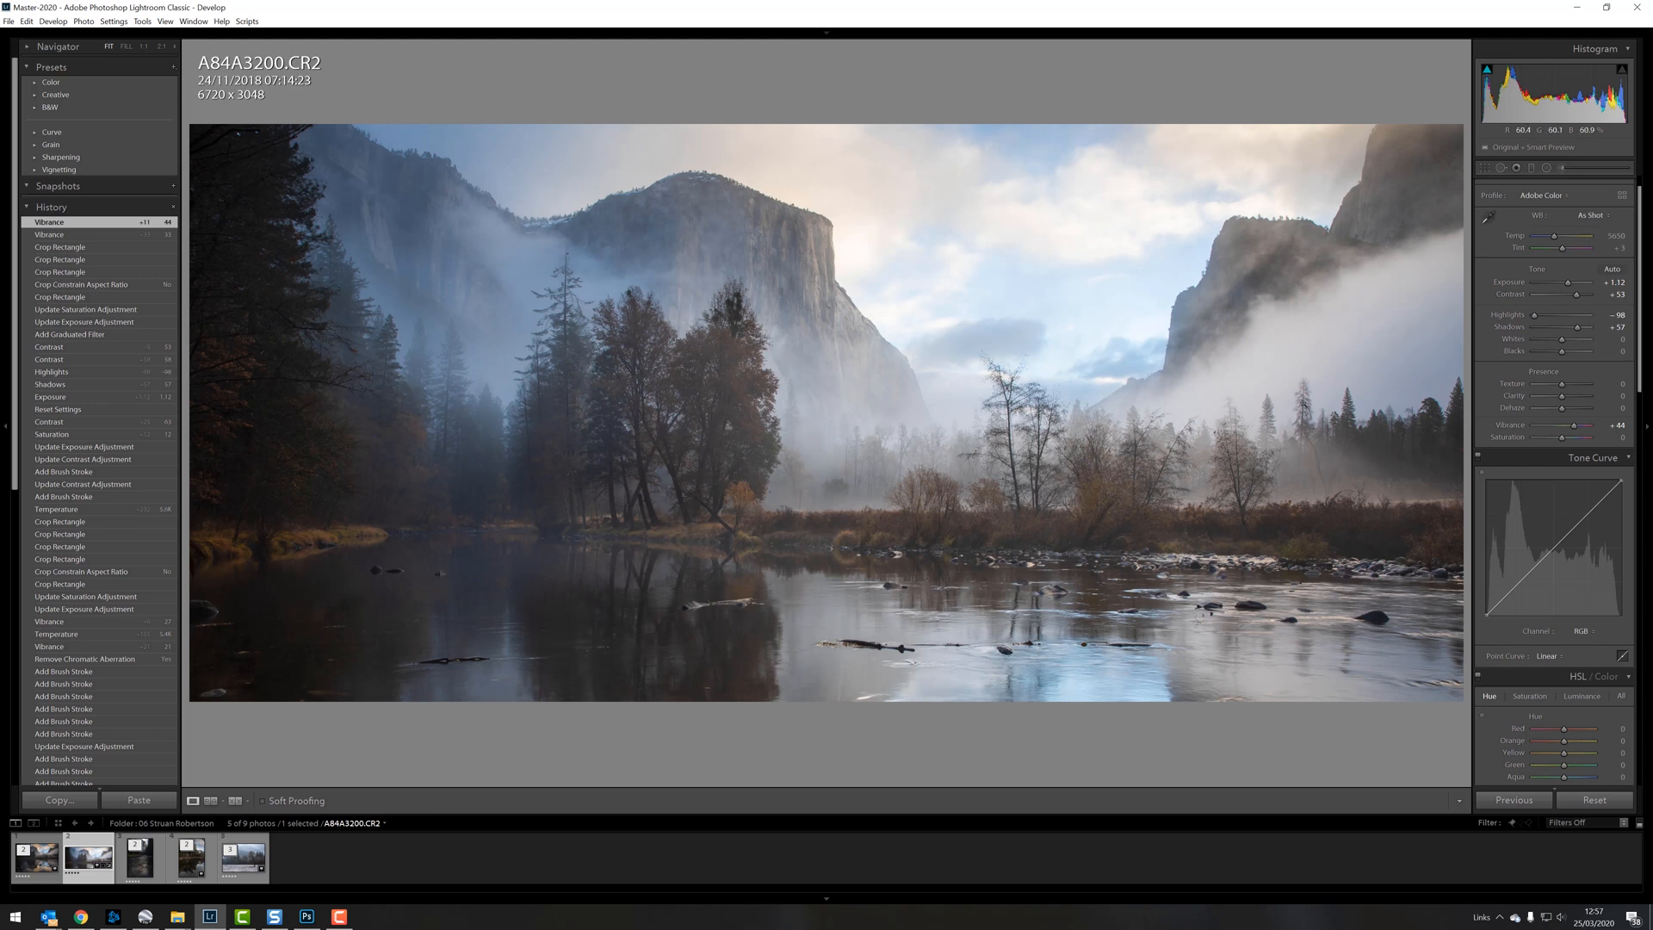
{"action": "left_click", "coordinate": [1563, 169]}
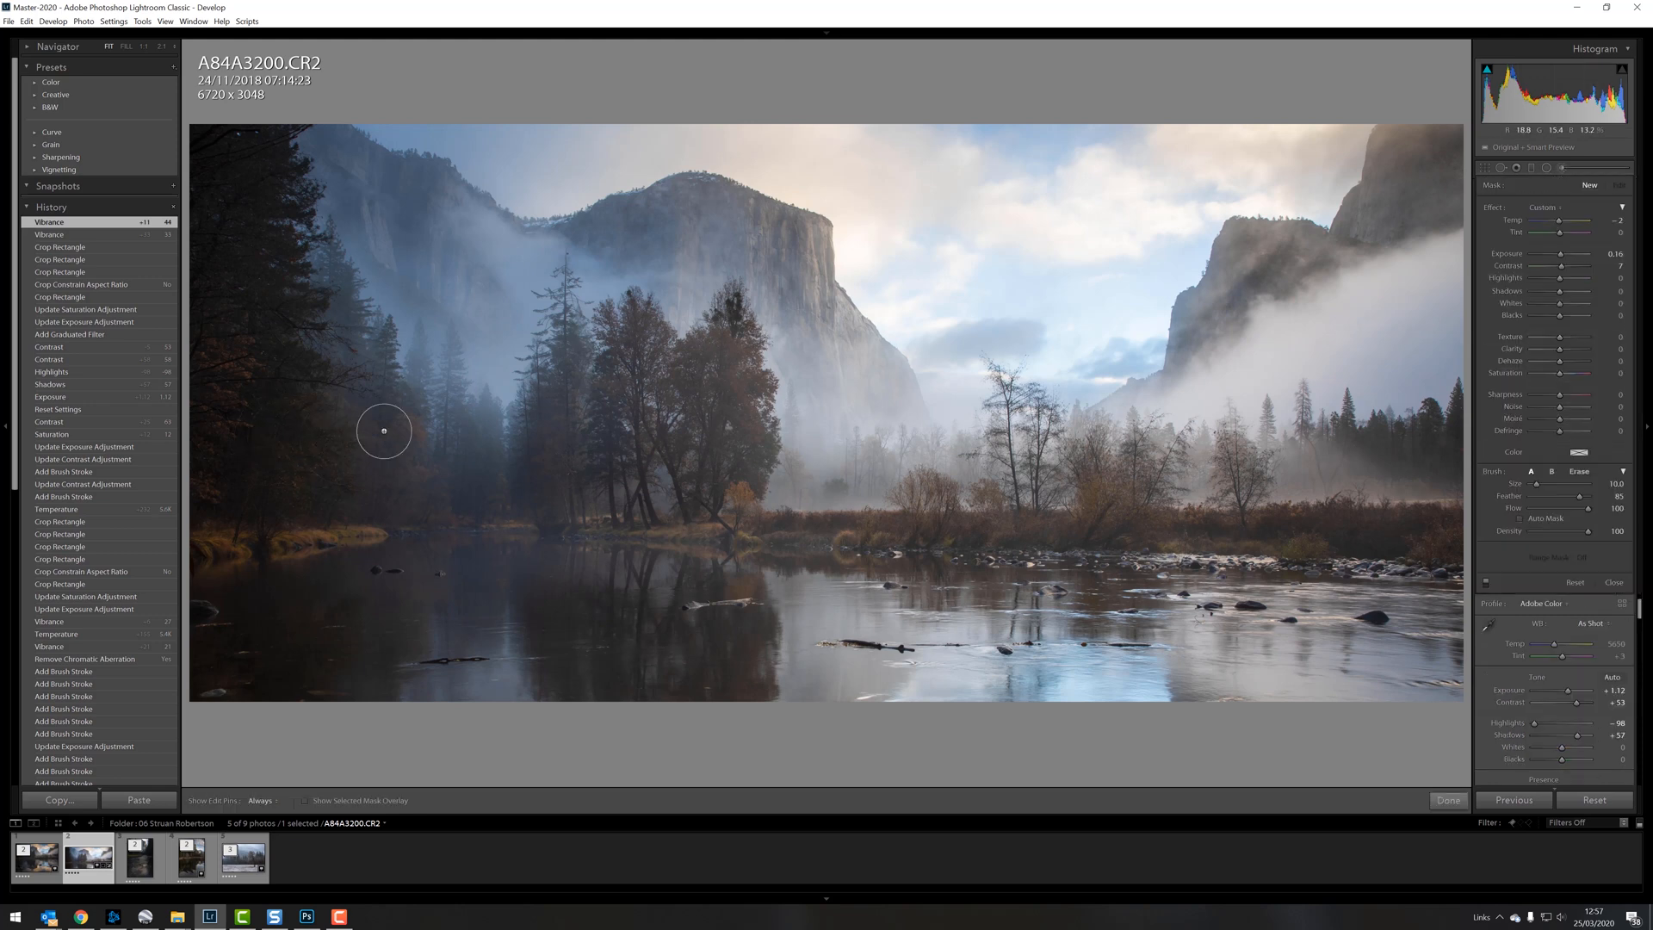
{"action": "scroll", "coordinate": [406, 475], "scroll_direction": "up", "scroll_amount": 2}
{"action": "key", "text": "h"}
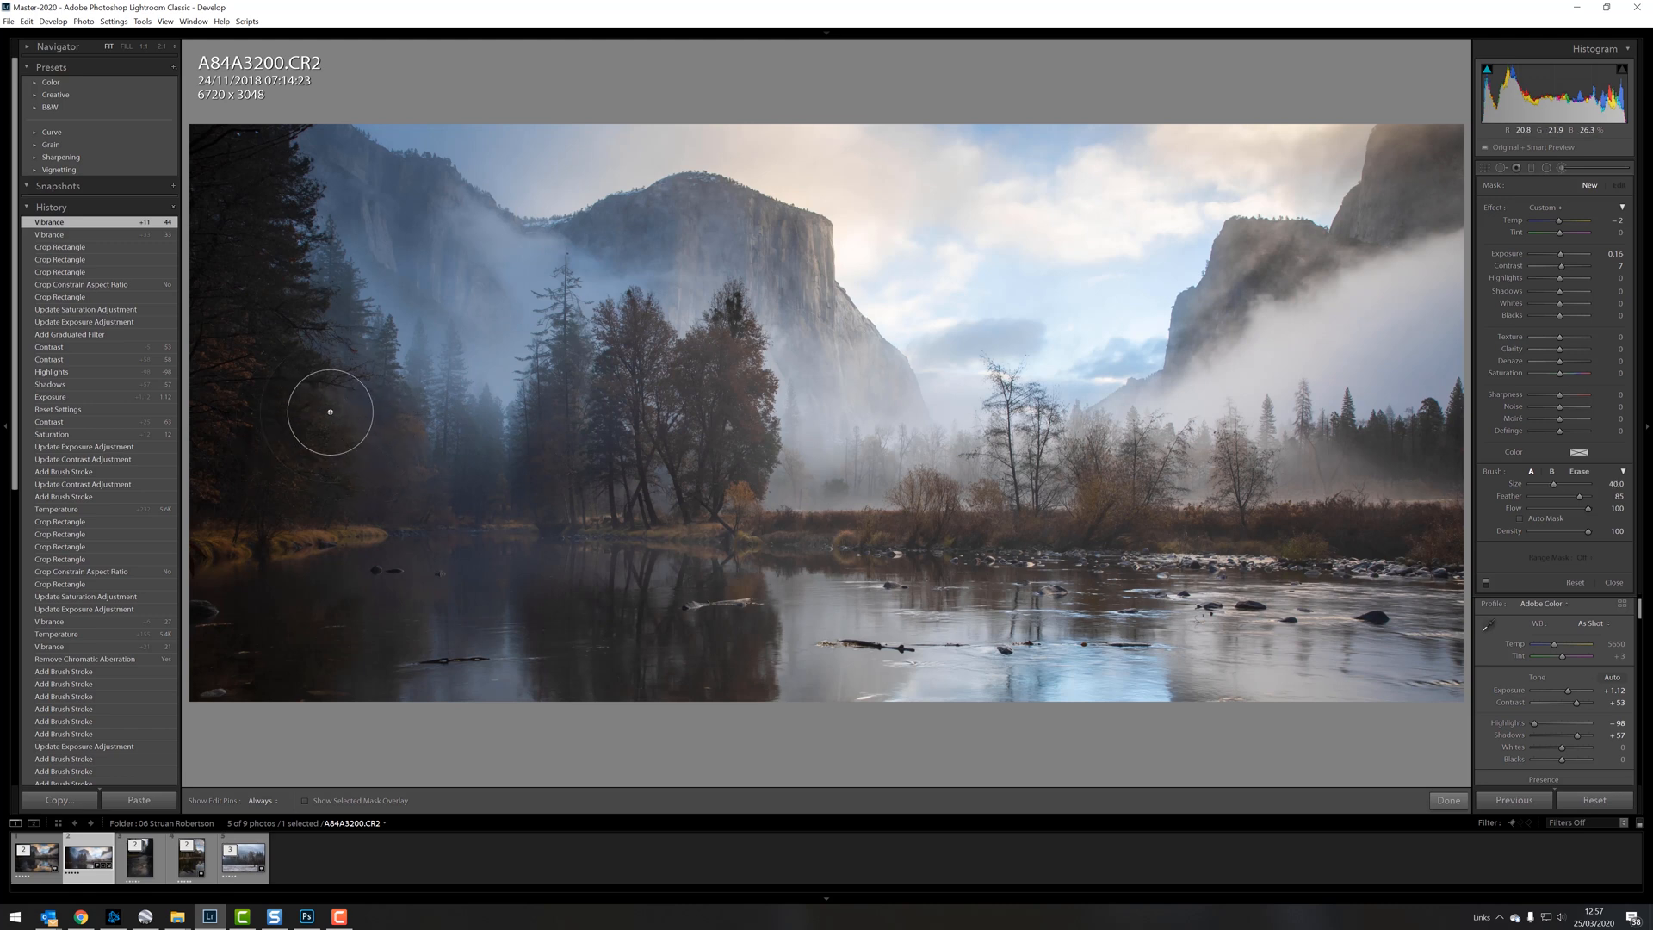
{"action": "left_click", "coordinate": [1421, 501]}
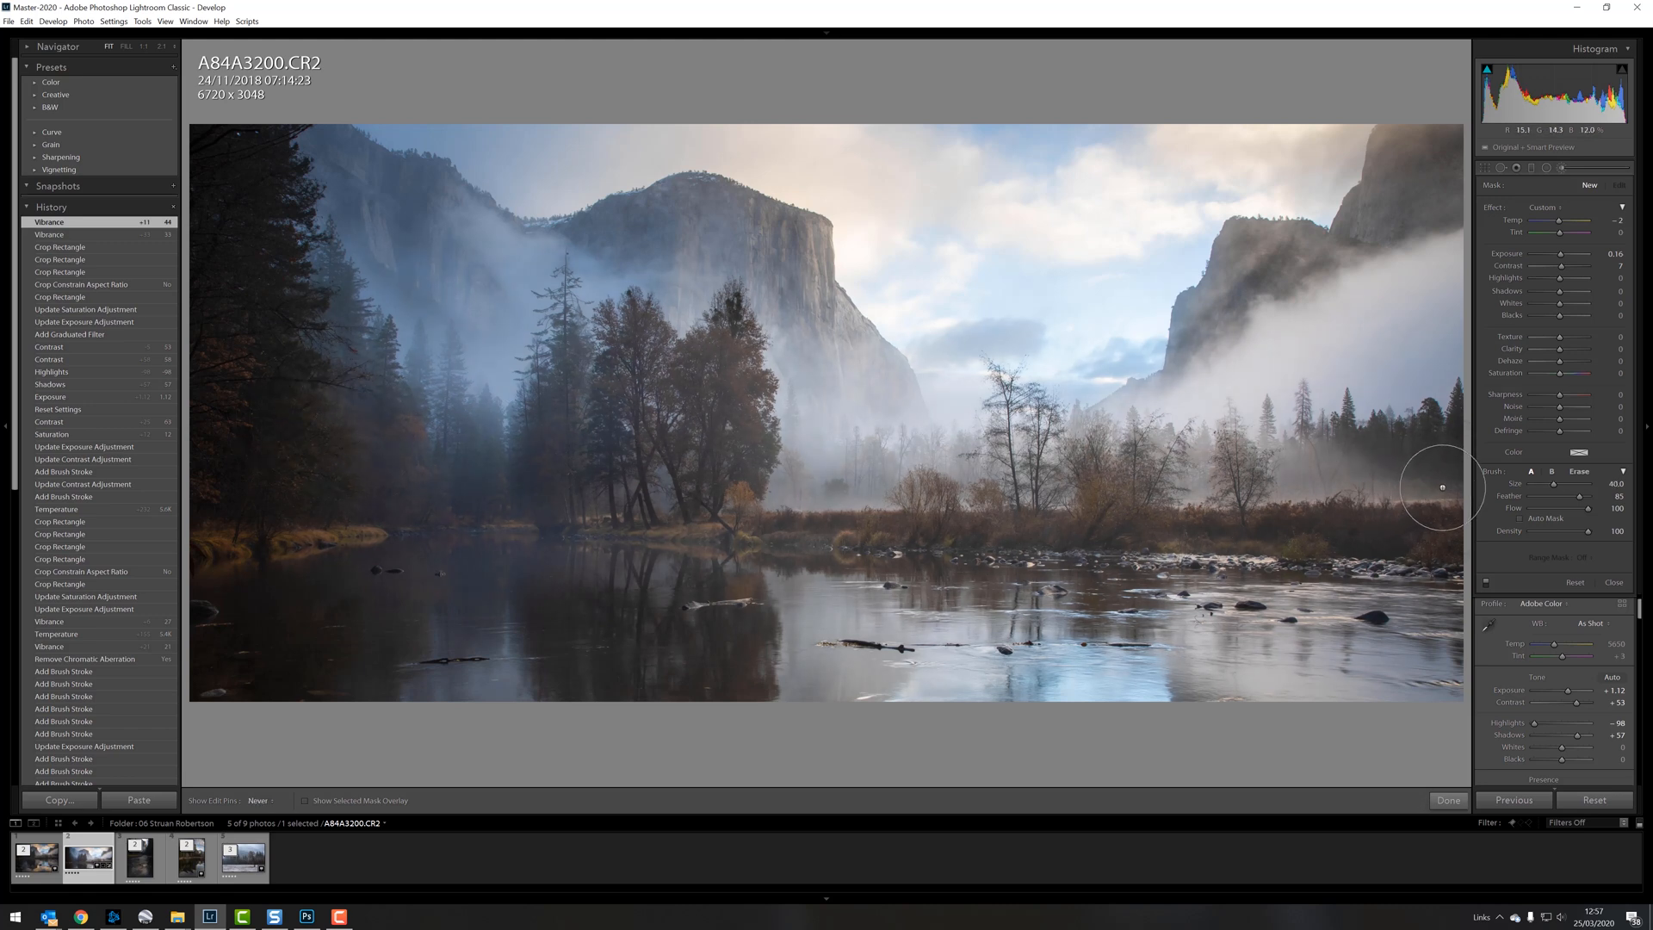
{"action": "left_click_drag", "start_coordinate": [1561, 255], "coordinate": [1562, 255]}
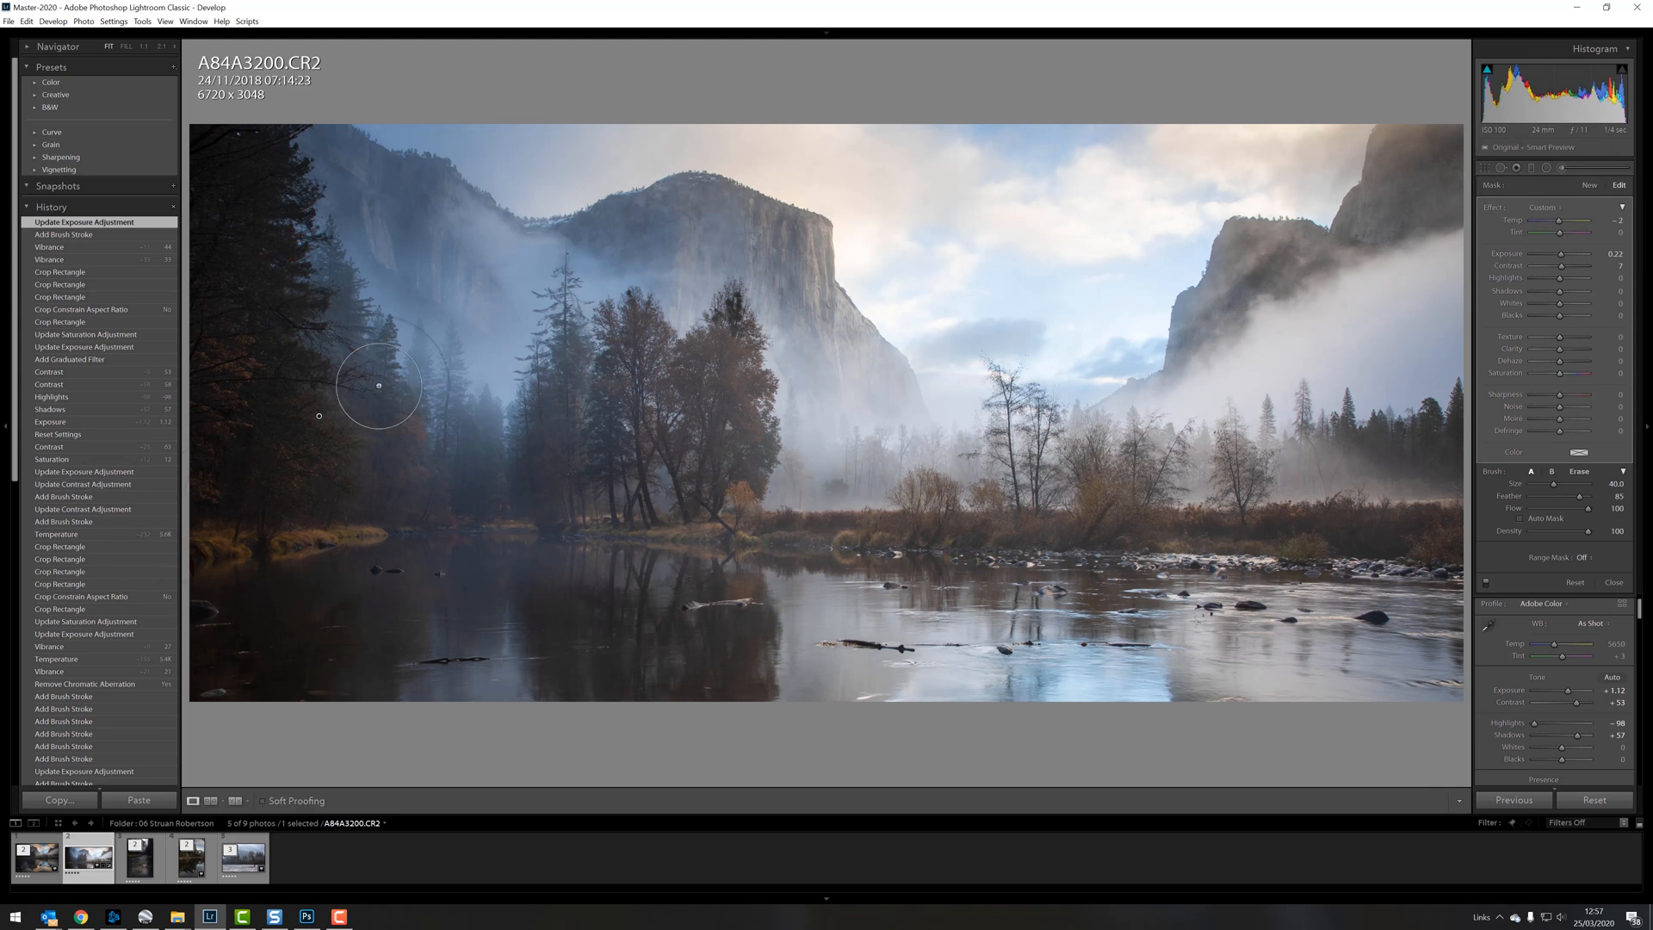
{"action": "key", "text": "k"}
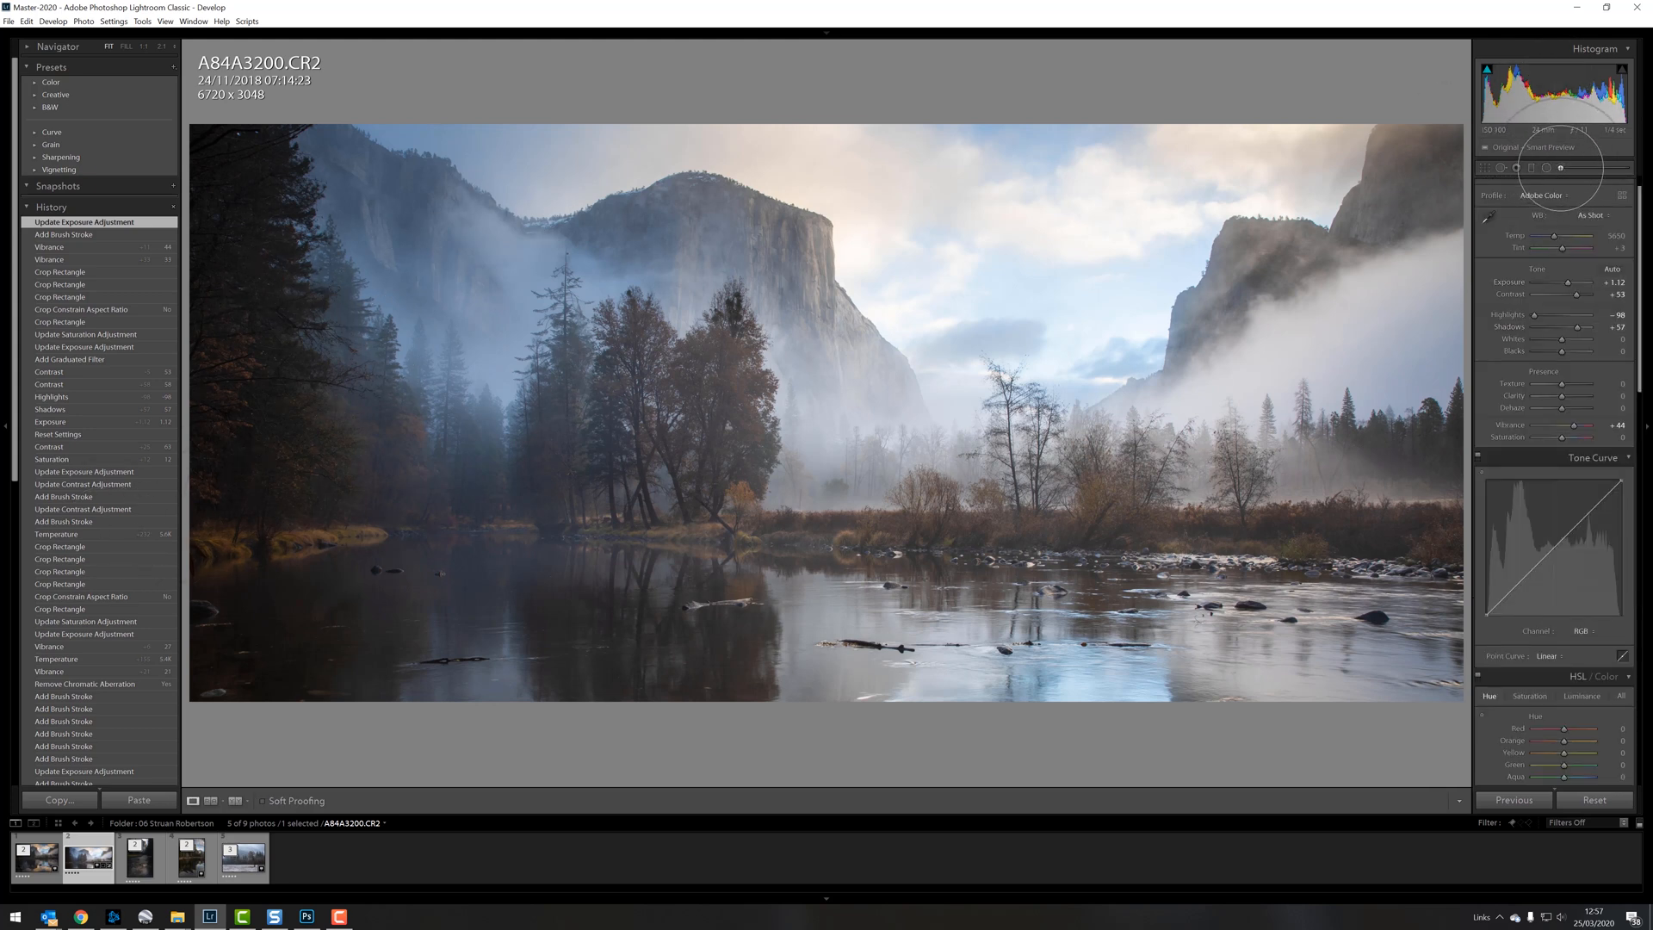
Step: Paint a second adjustment brush over the left-hand trees and set its Exposure to 0.47
{"action": "key", "text": "k"}
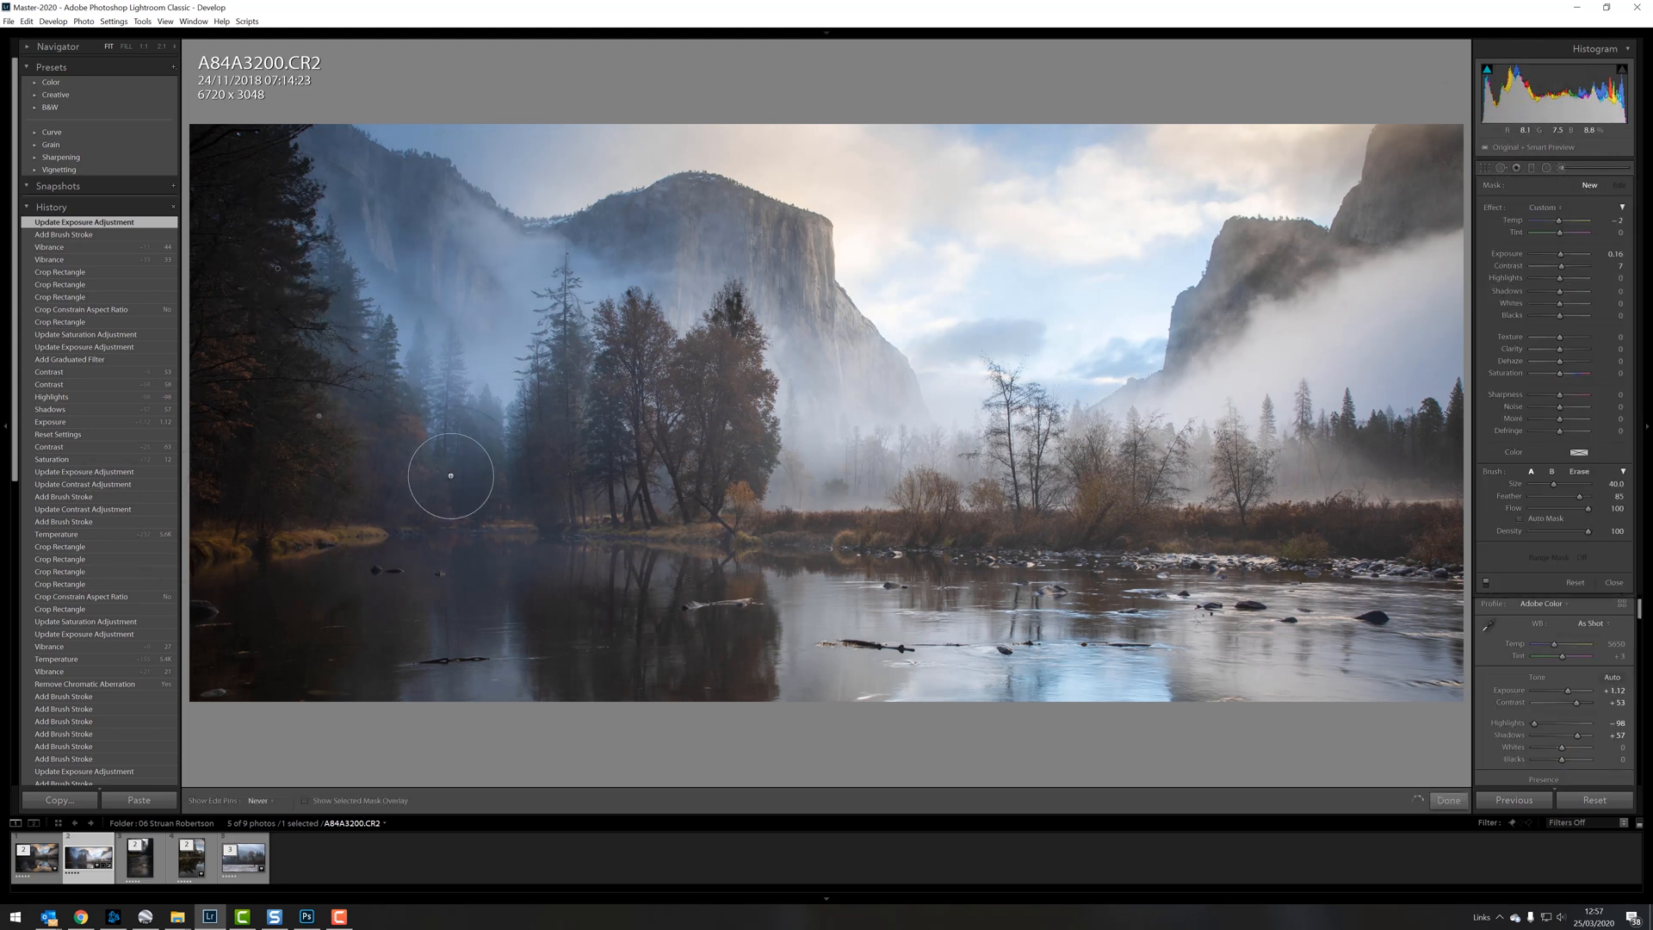
{"action": "key", "text": "h"}
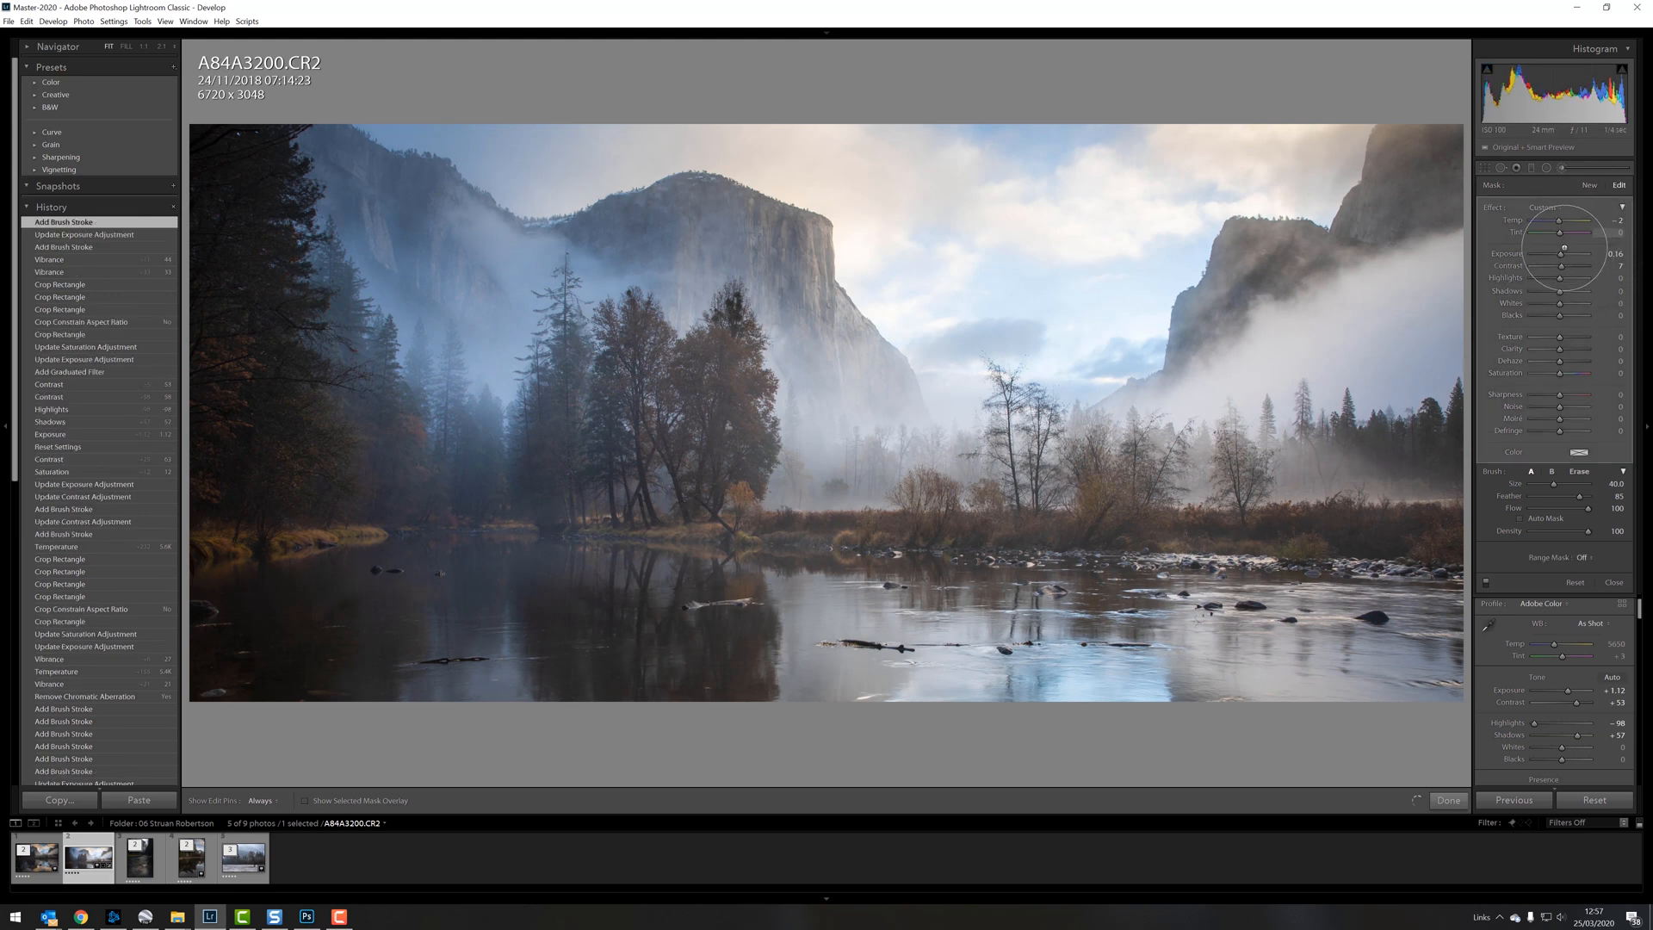
{"action": "left_click_drag", "start_coordinate": [1561, 253], "coordinate": [1563, 252]}
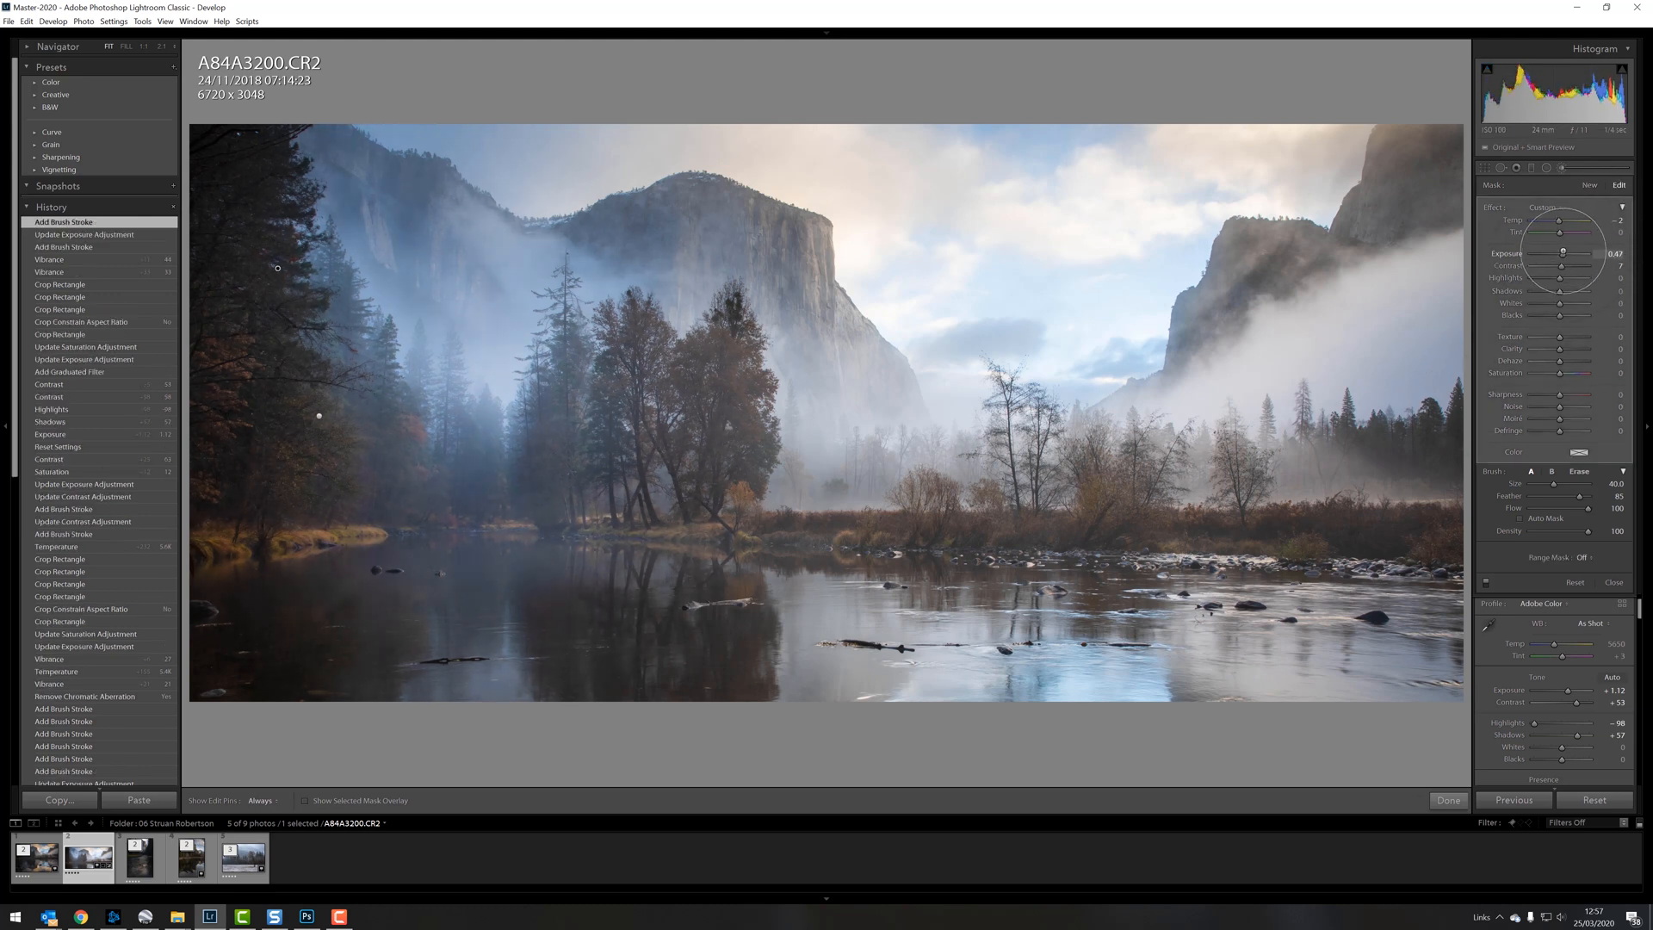
{"action": "left_click", "coordinate": [1559, 167]}
Step: Paint a new adjustment brush over the bright clouds in the sky and set its Exposure to −0.16
{"action": "left_click", "coordinate": [1560, 167]}
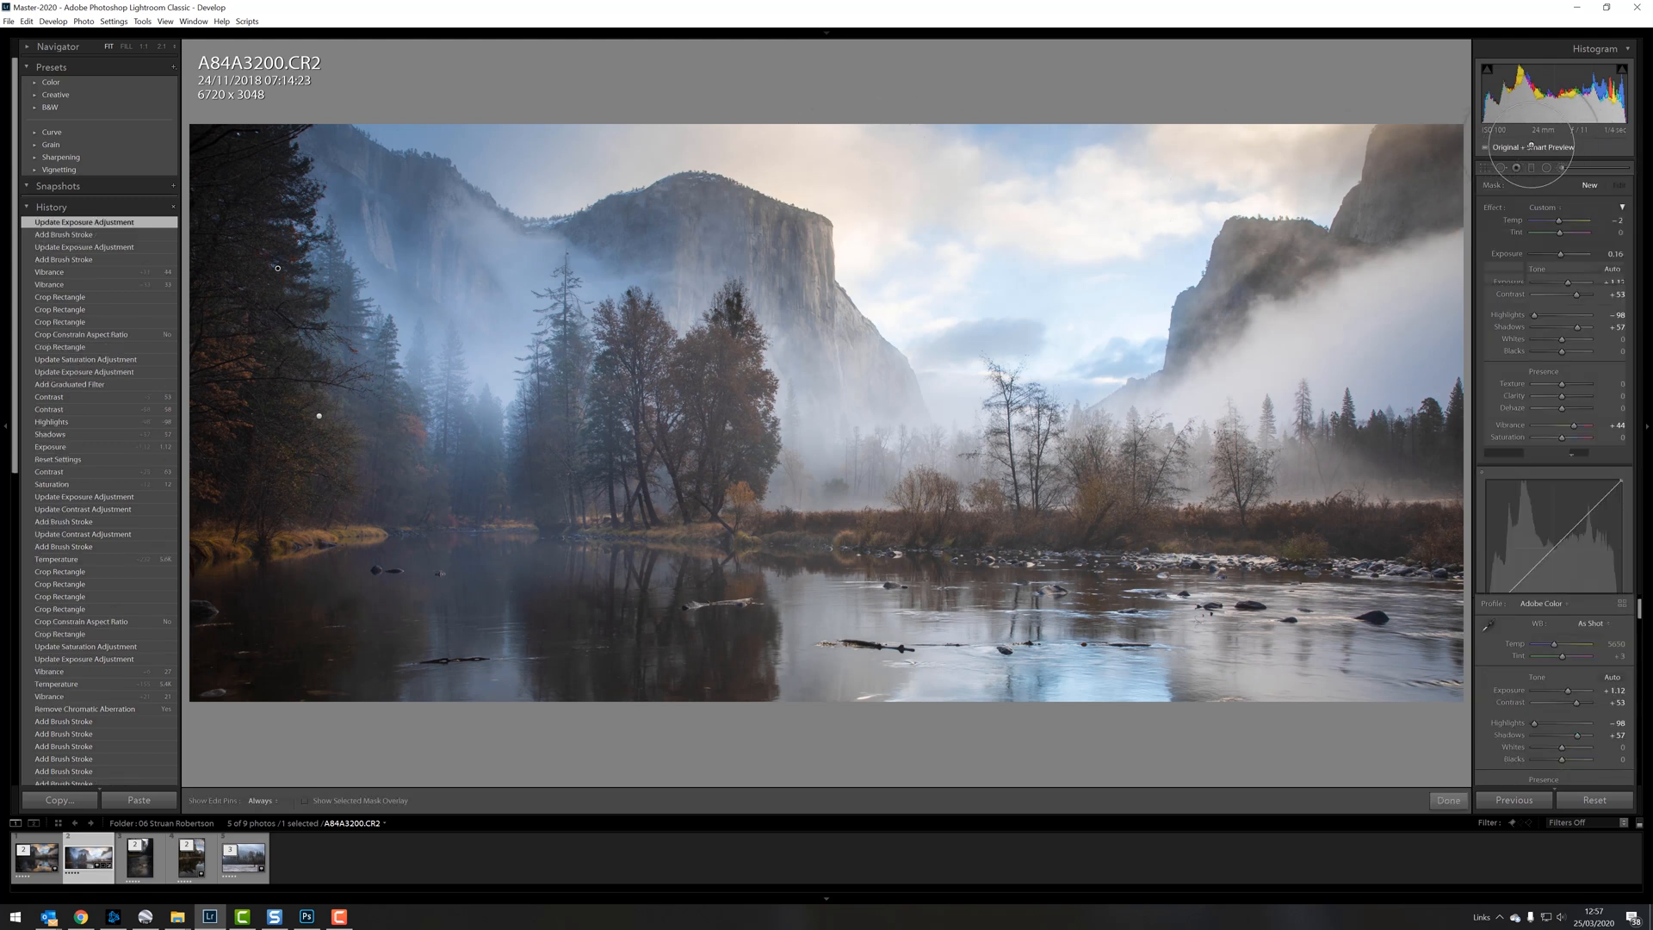
{"action": "key", "text": "h"}
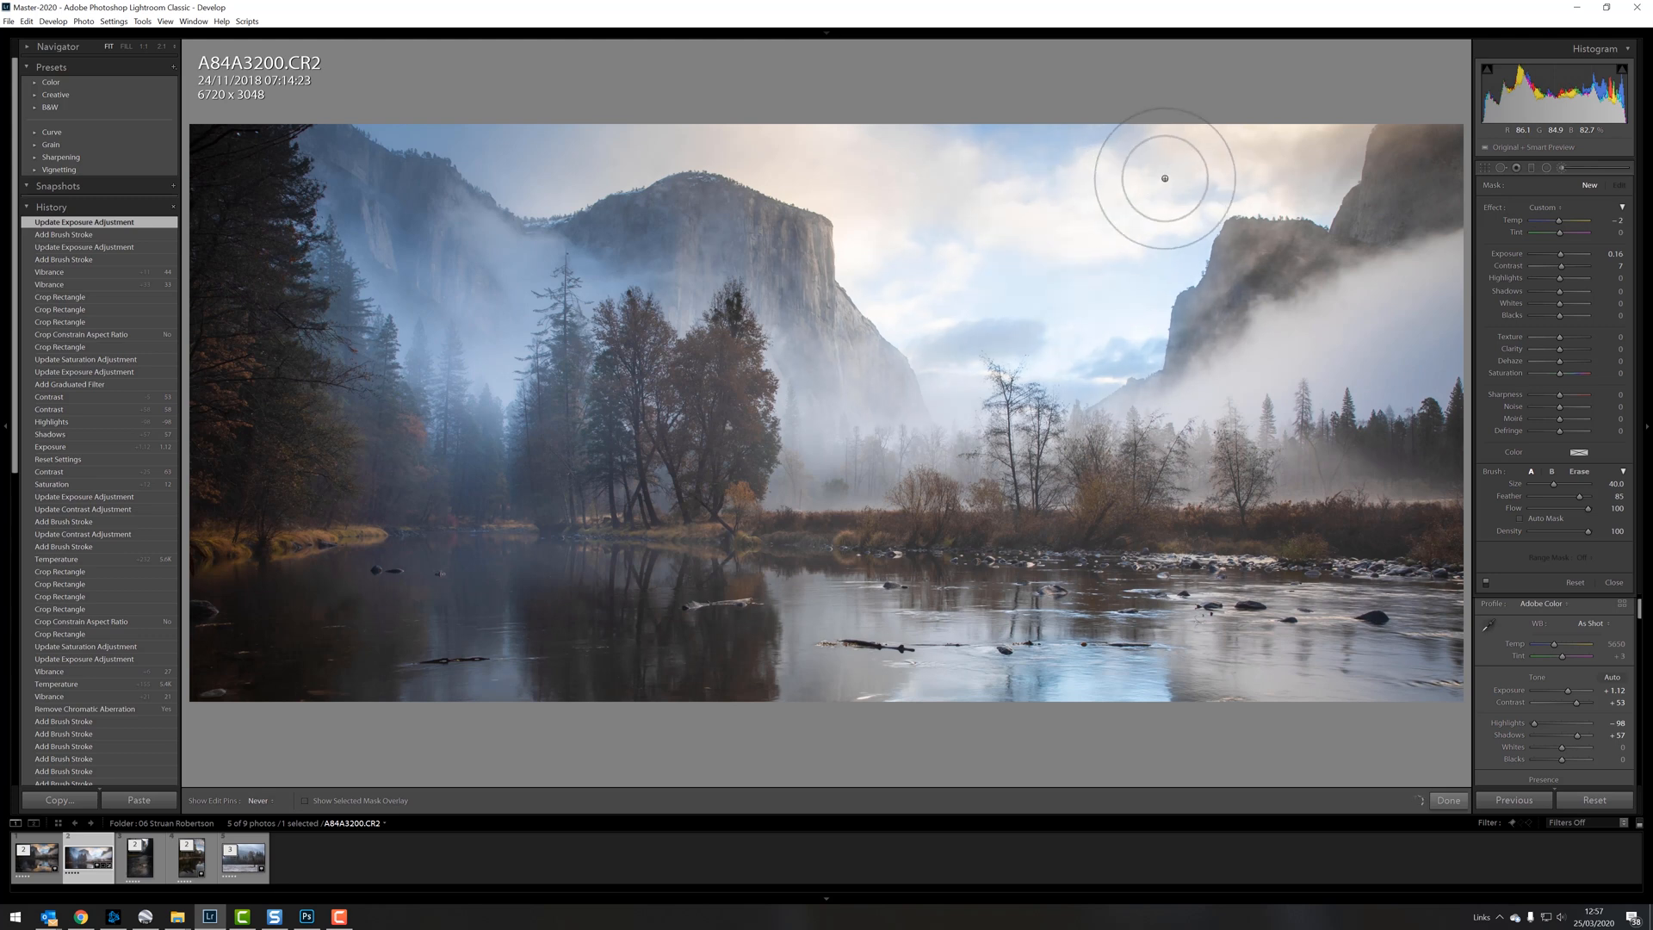
{"action": "left_click_drag", "start_coordinate": [1002, 230], "coordinate": [946, 178]}
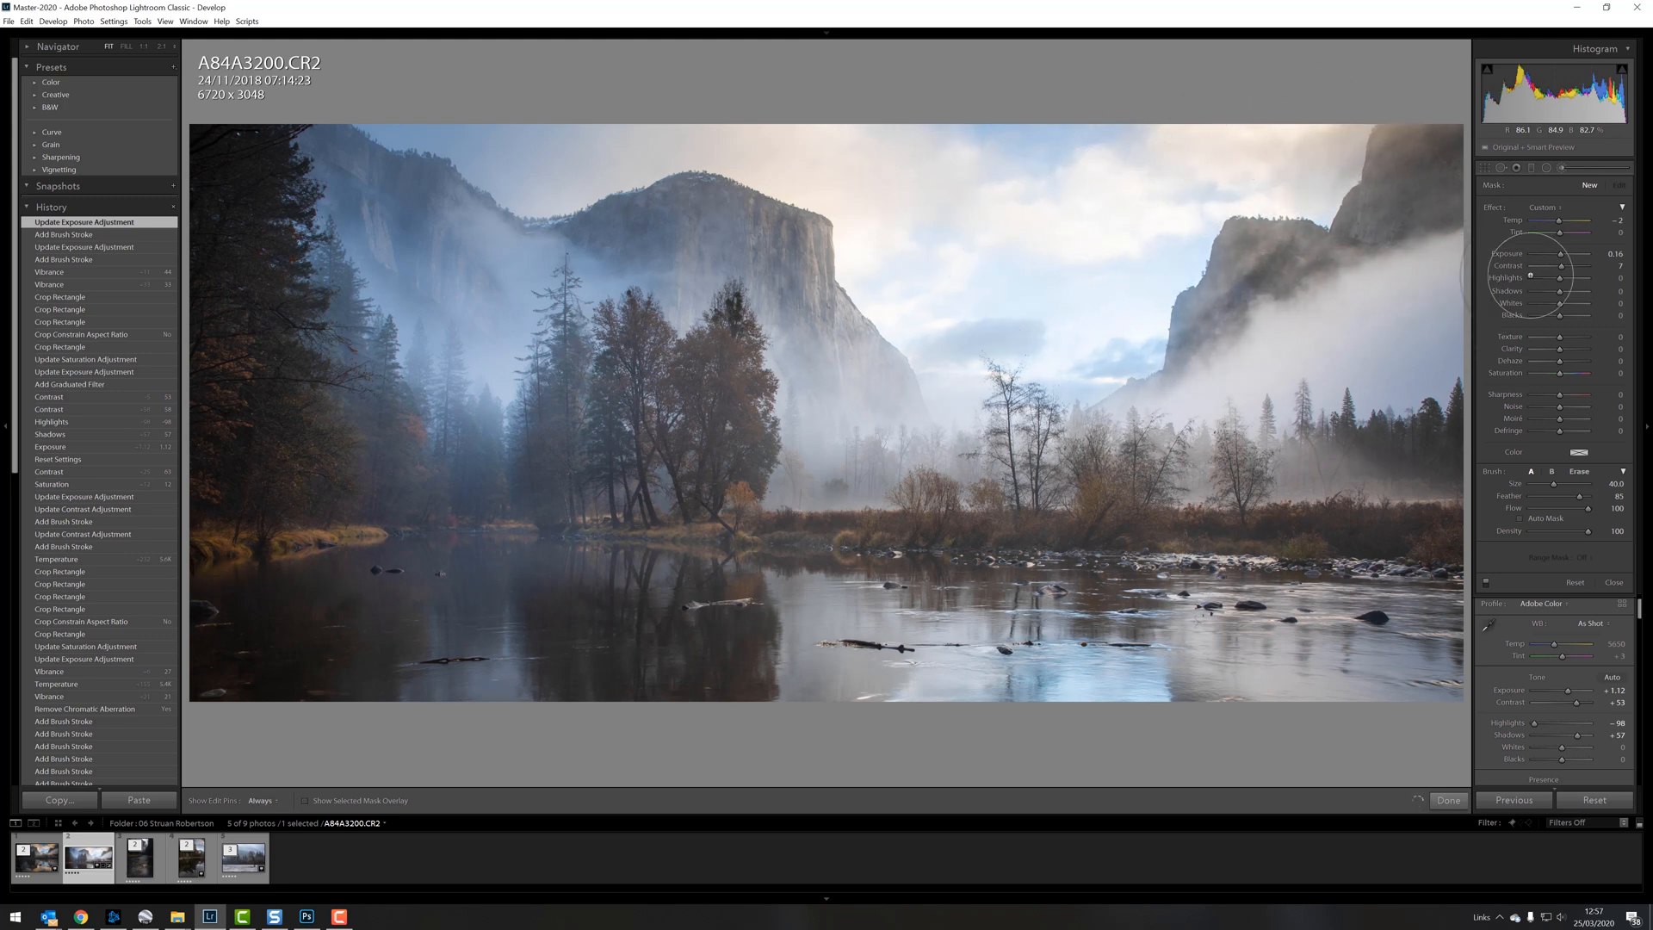
{"action": "left_click_drag", "start_coordinate": [1560, 253], "coordinate": [1558, 253]}
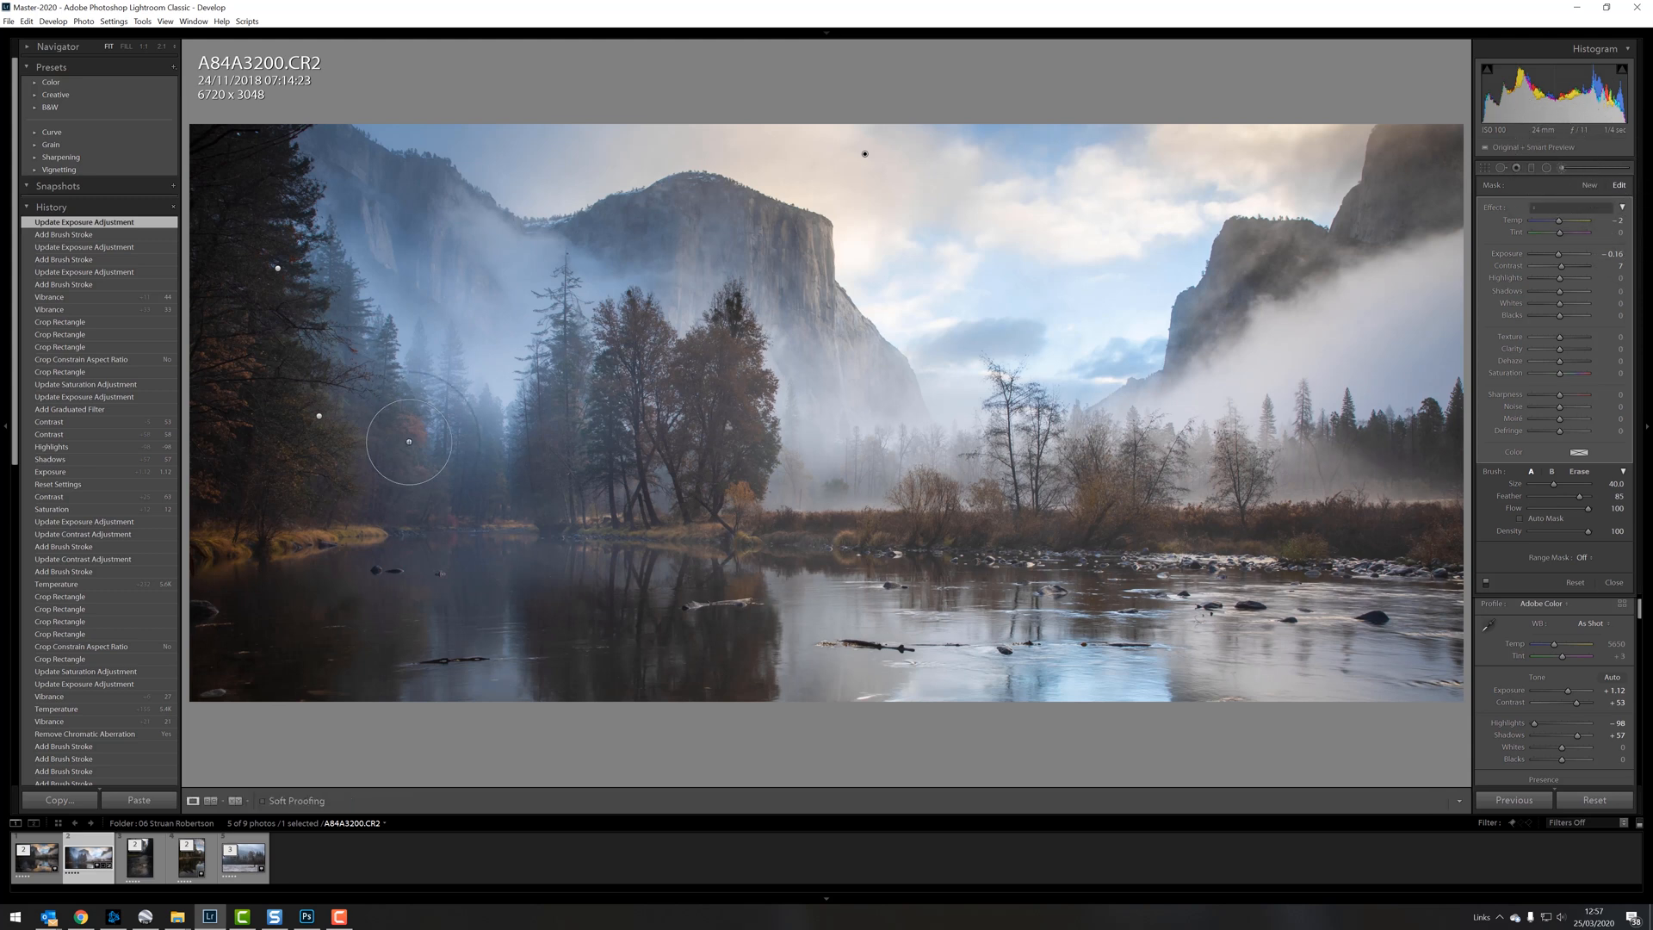
Step: Paint a new adjustment brush over the misty left-hand trees and set its Exposure to 0.28
{"action": "key", "text": "k"}
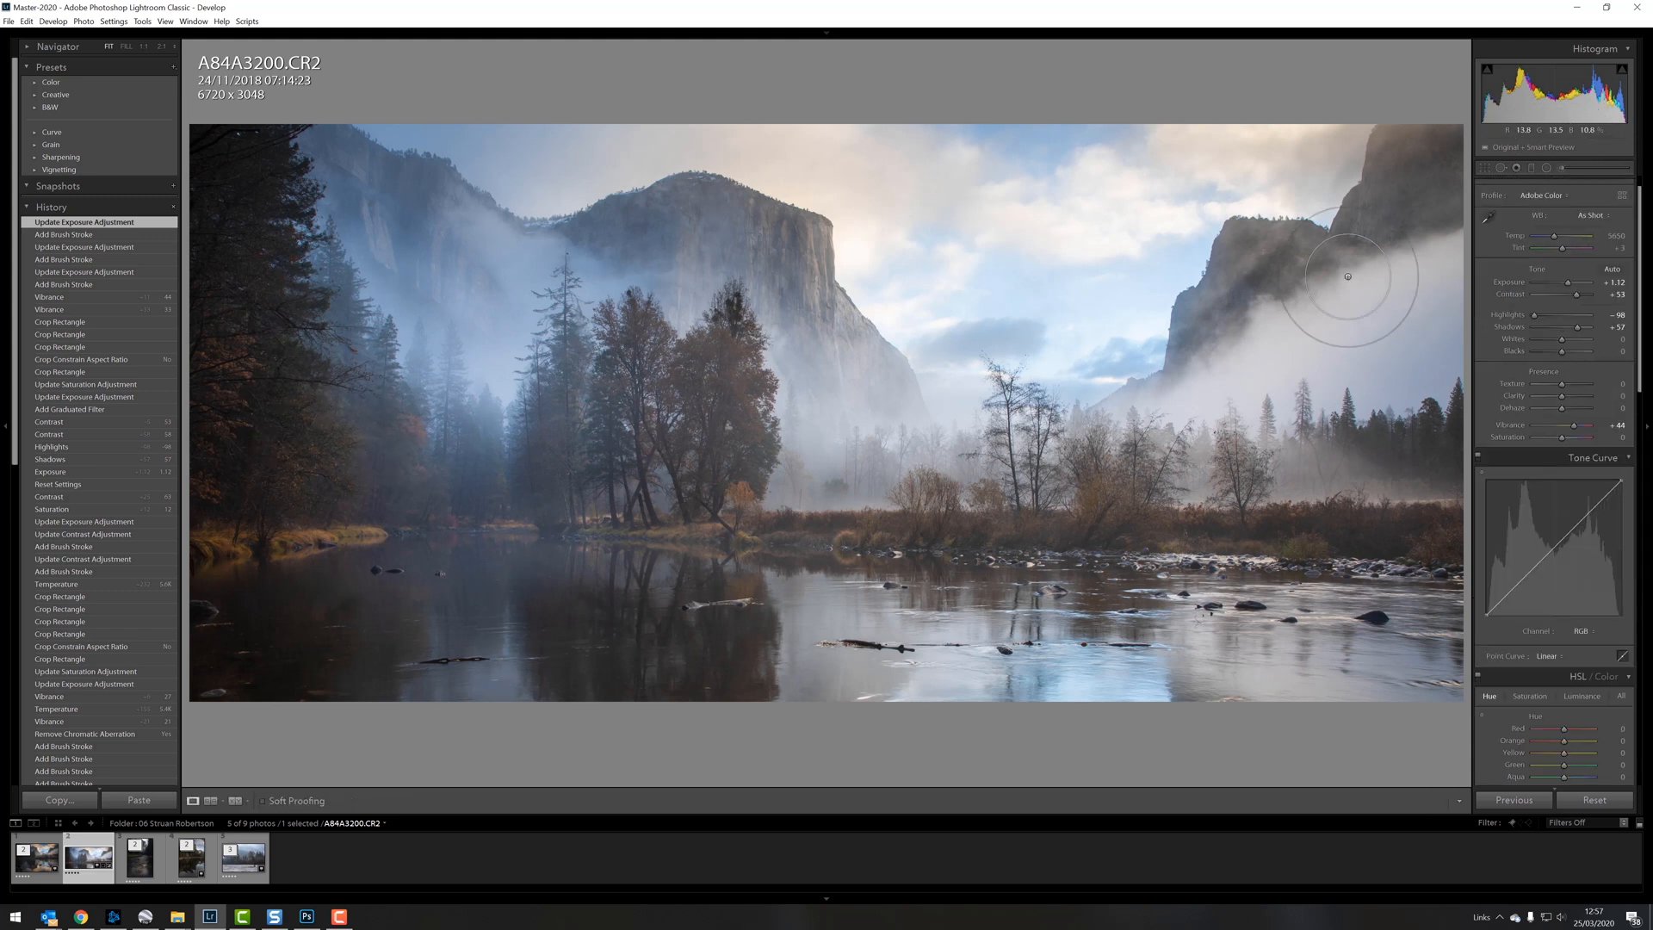
{"action": "left_click", "coordinate": [1560, 167]}
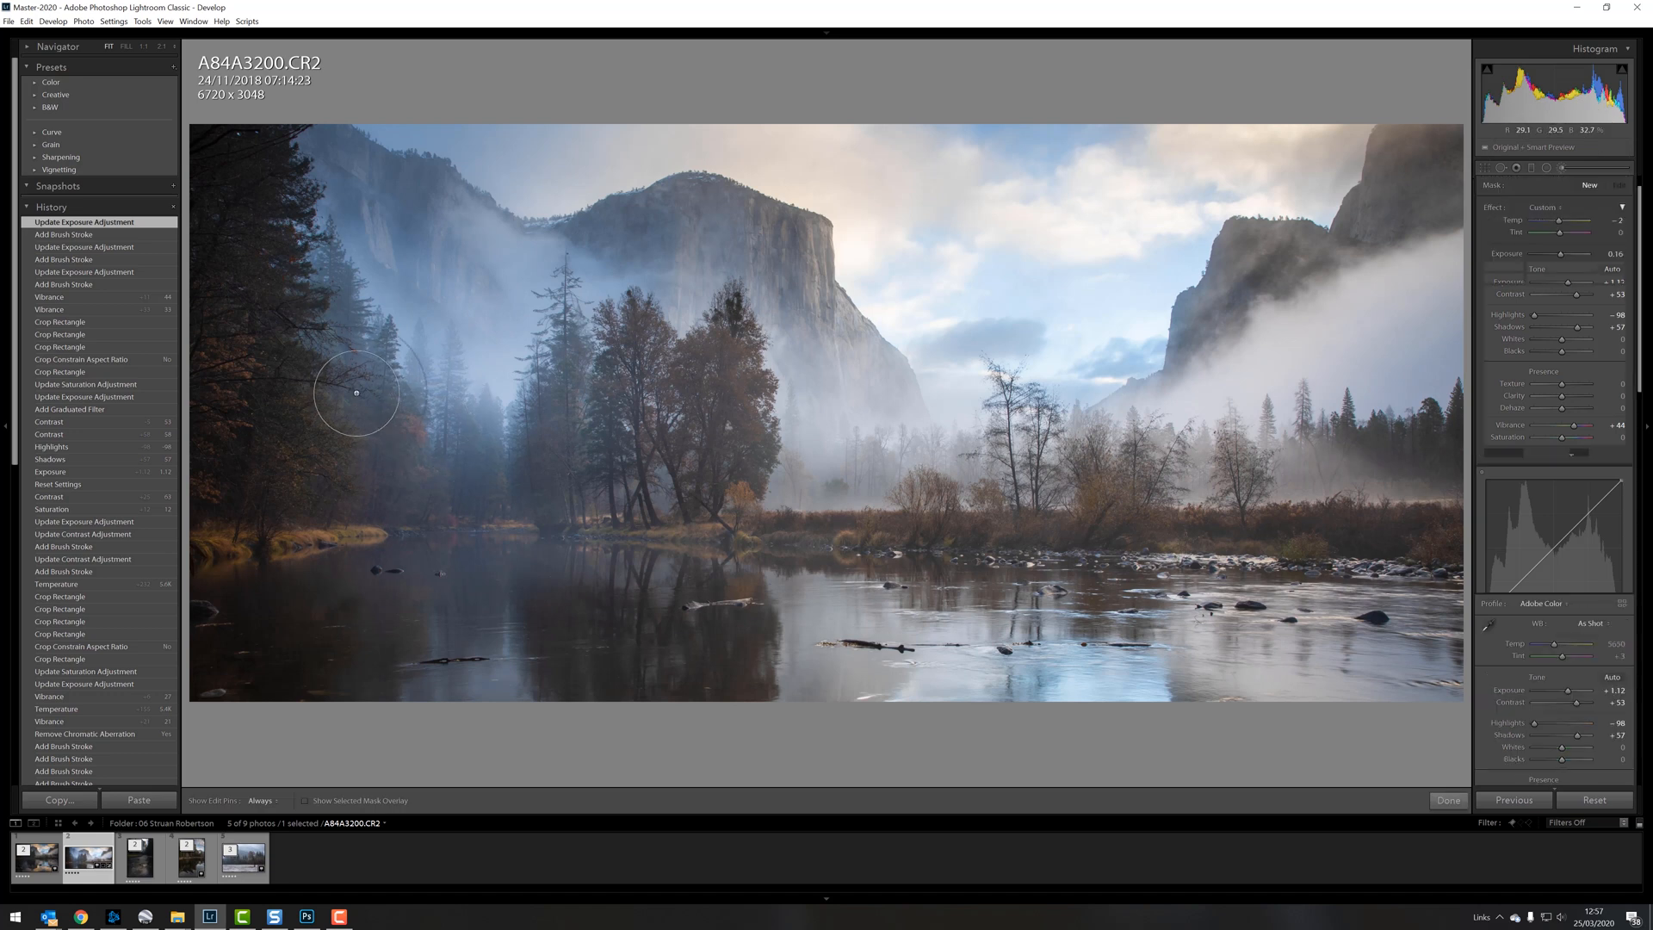
{"action": "left_click_drag", "start_coordinate": [622, 472], "coordinate": [848, 465]}
{"action": "left_click_drag", "start_coordinate": [1561, 257], "coordinate": [1563, 253]}
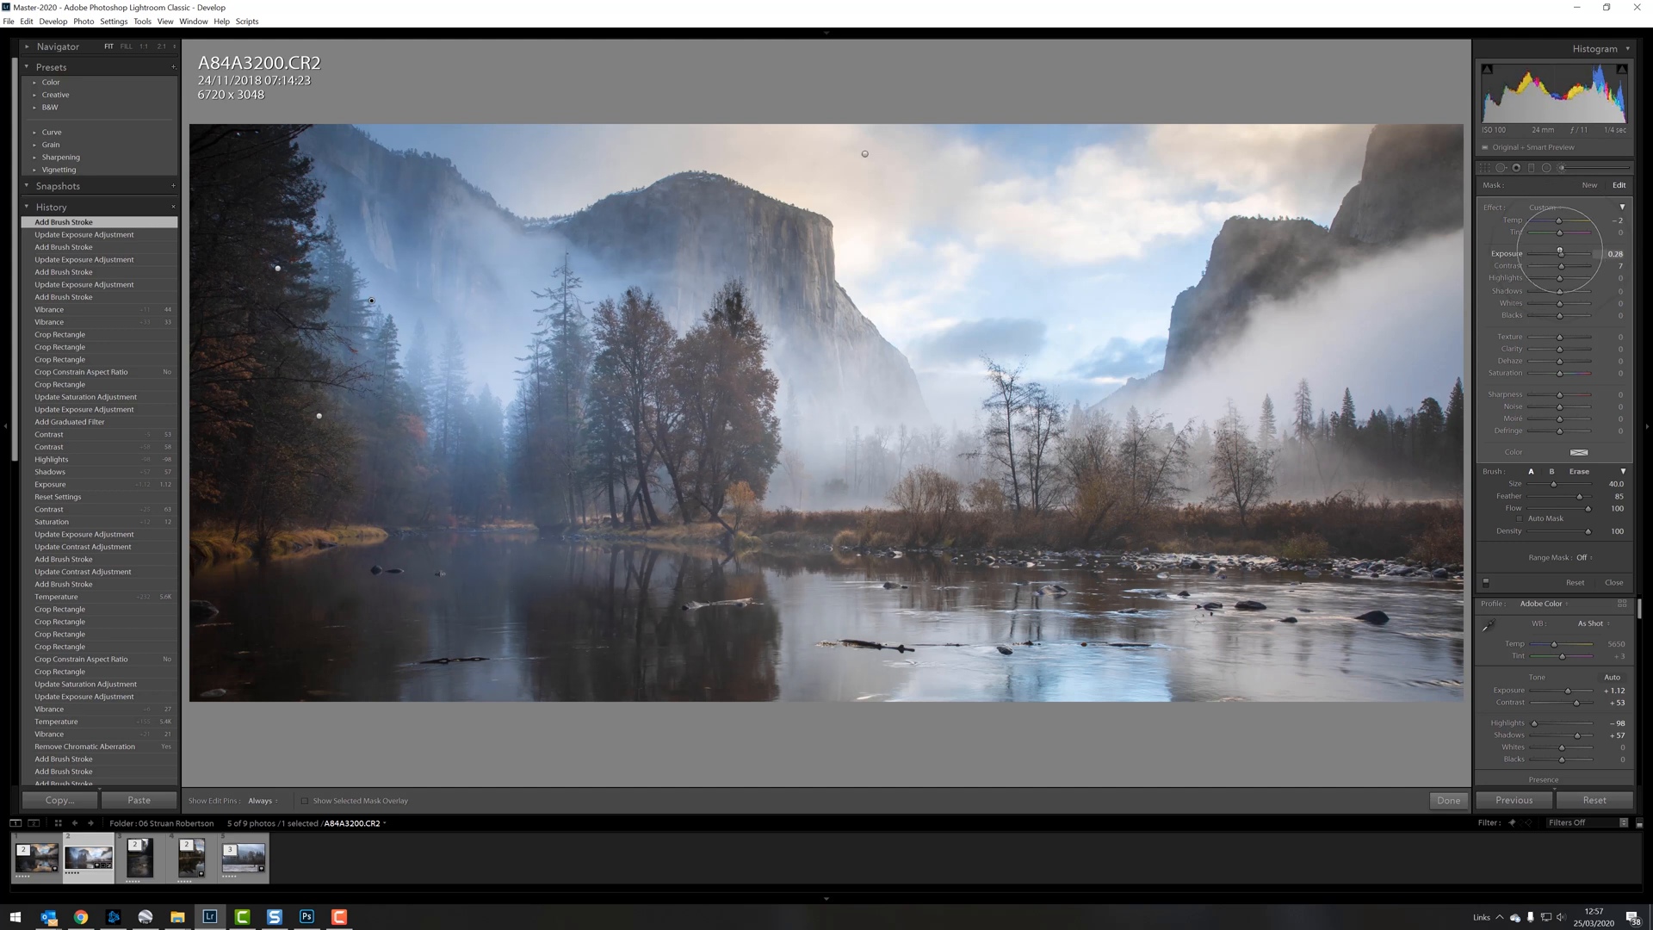
{"action": "key", "text": "k"}
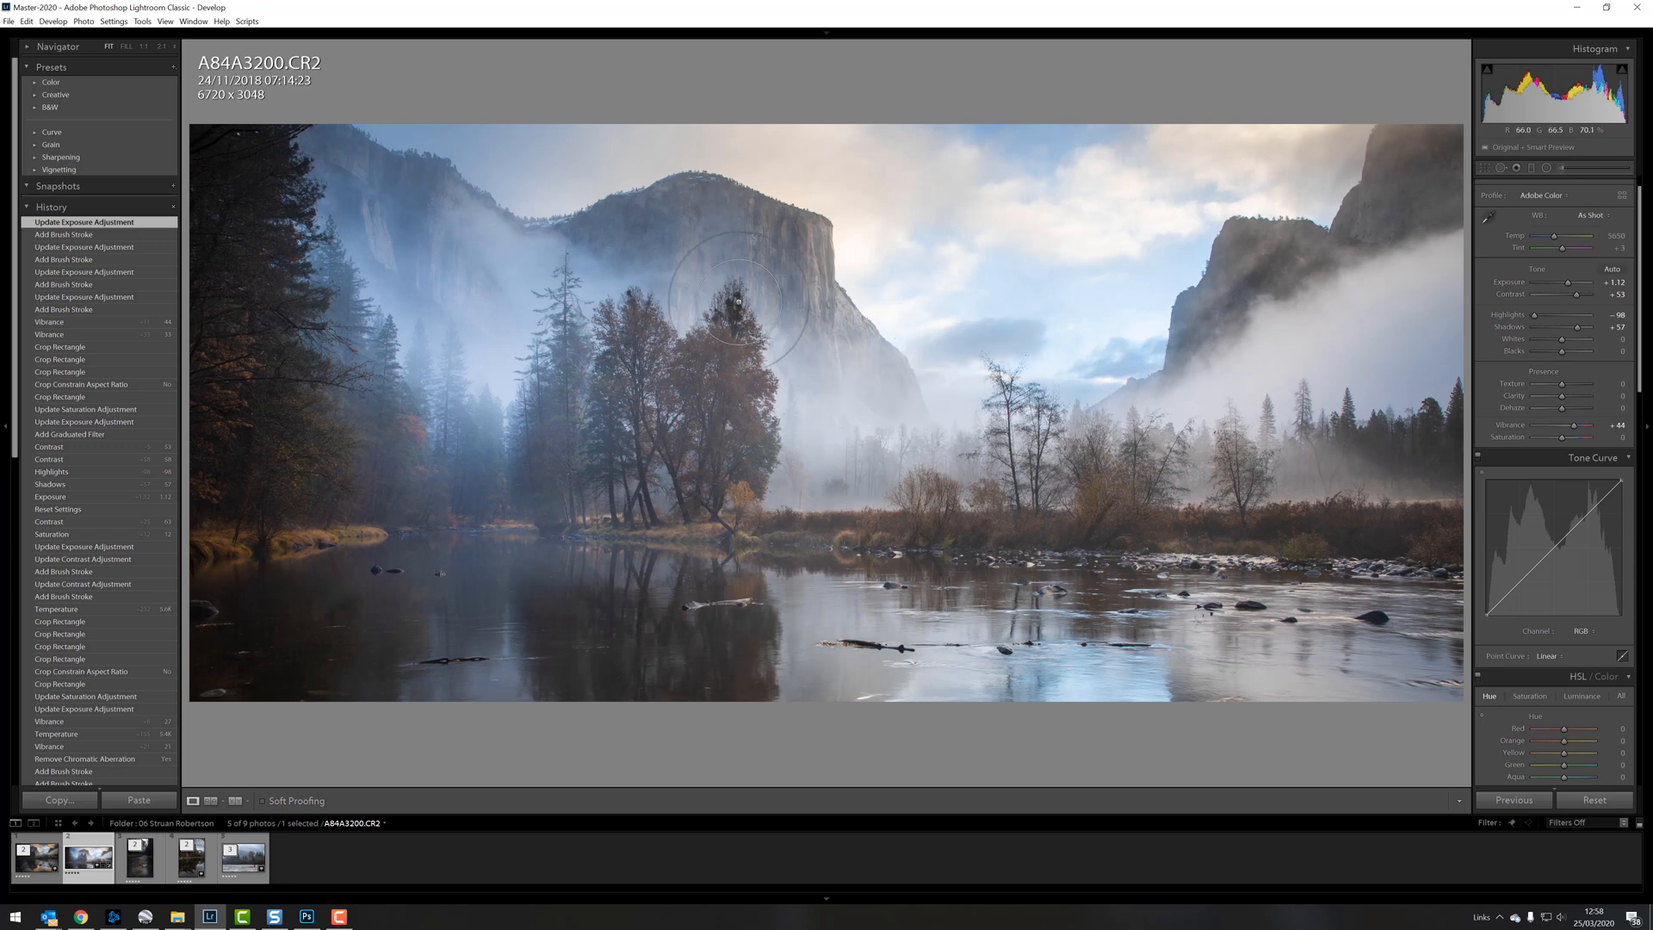
Step: Inspect the central trees and right-hand cliff up close, and enable Remove Chromatic Aberration in the lens corrections
{"action": "left_click", "coordinate": [758, 335]}
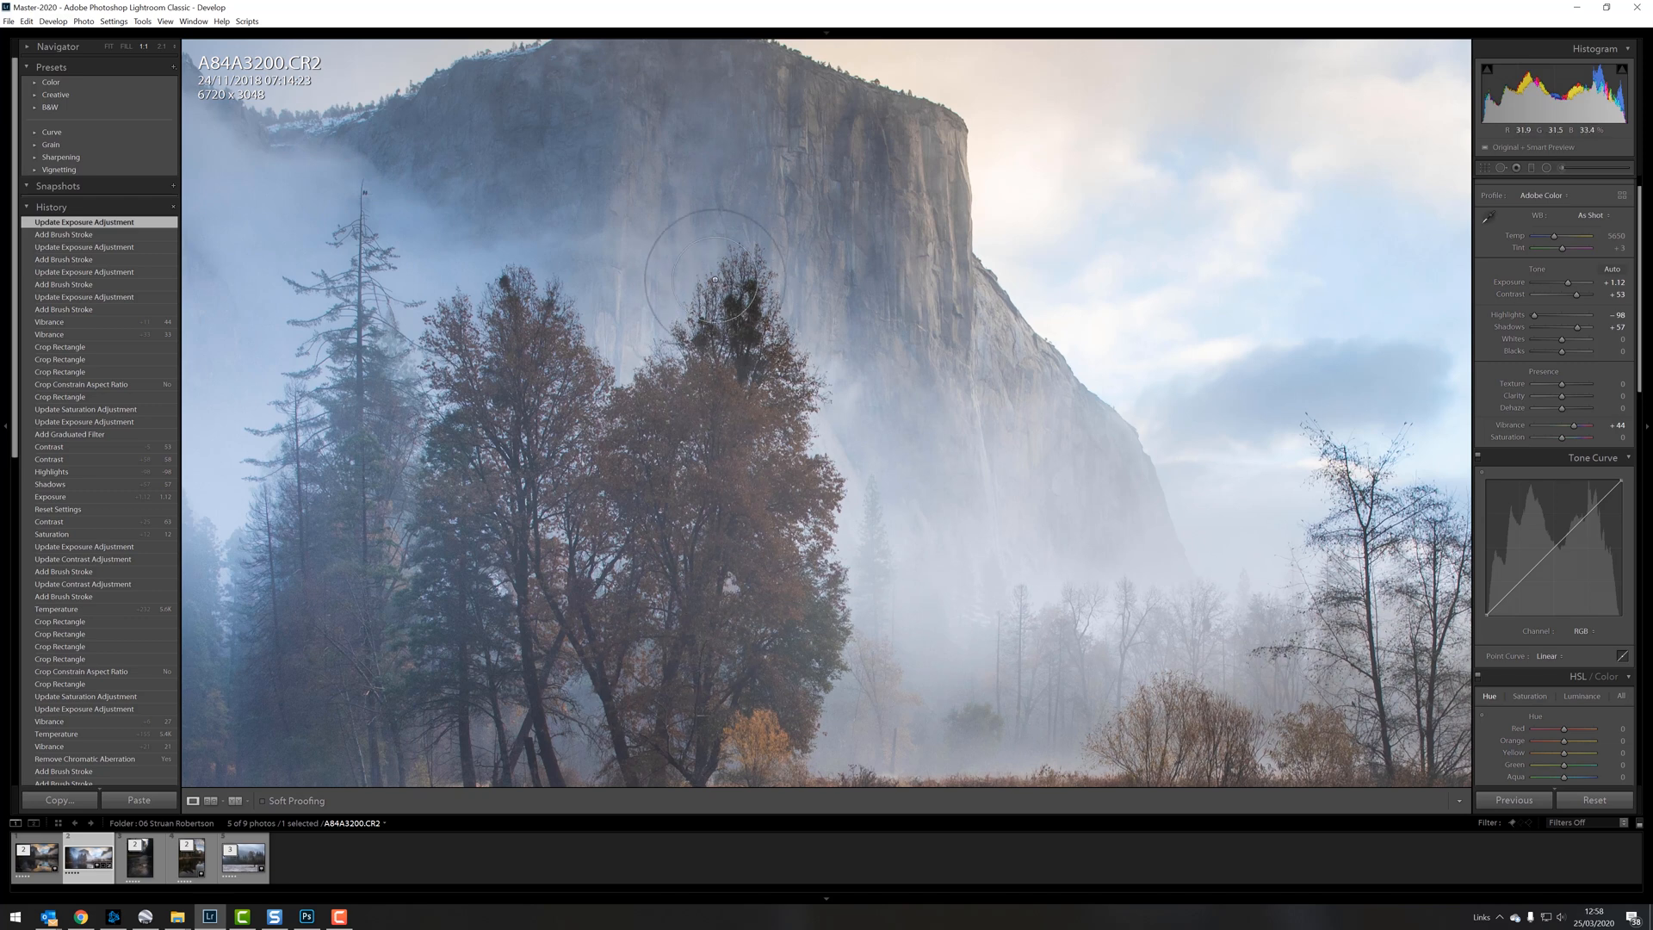
{"action": "left_click_drag", "start_coordinate": [695, 456], "coordinate": [806, 342]}
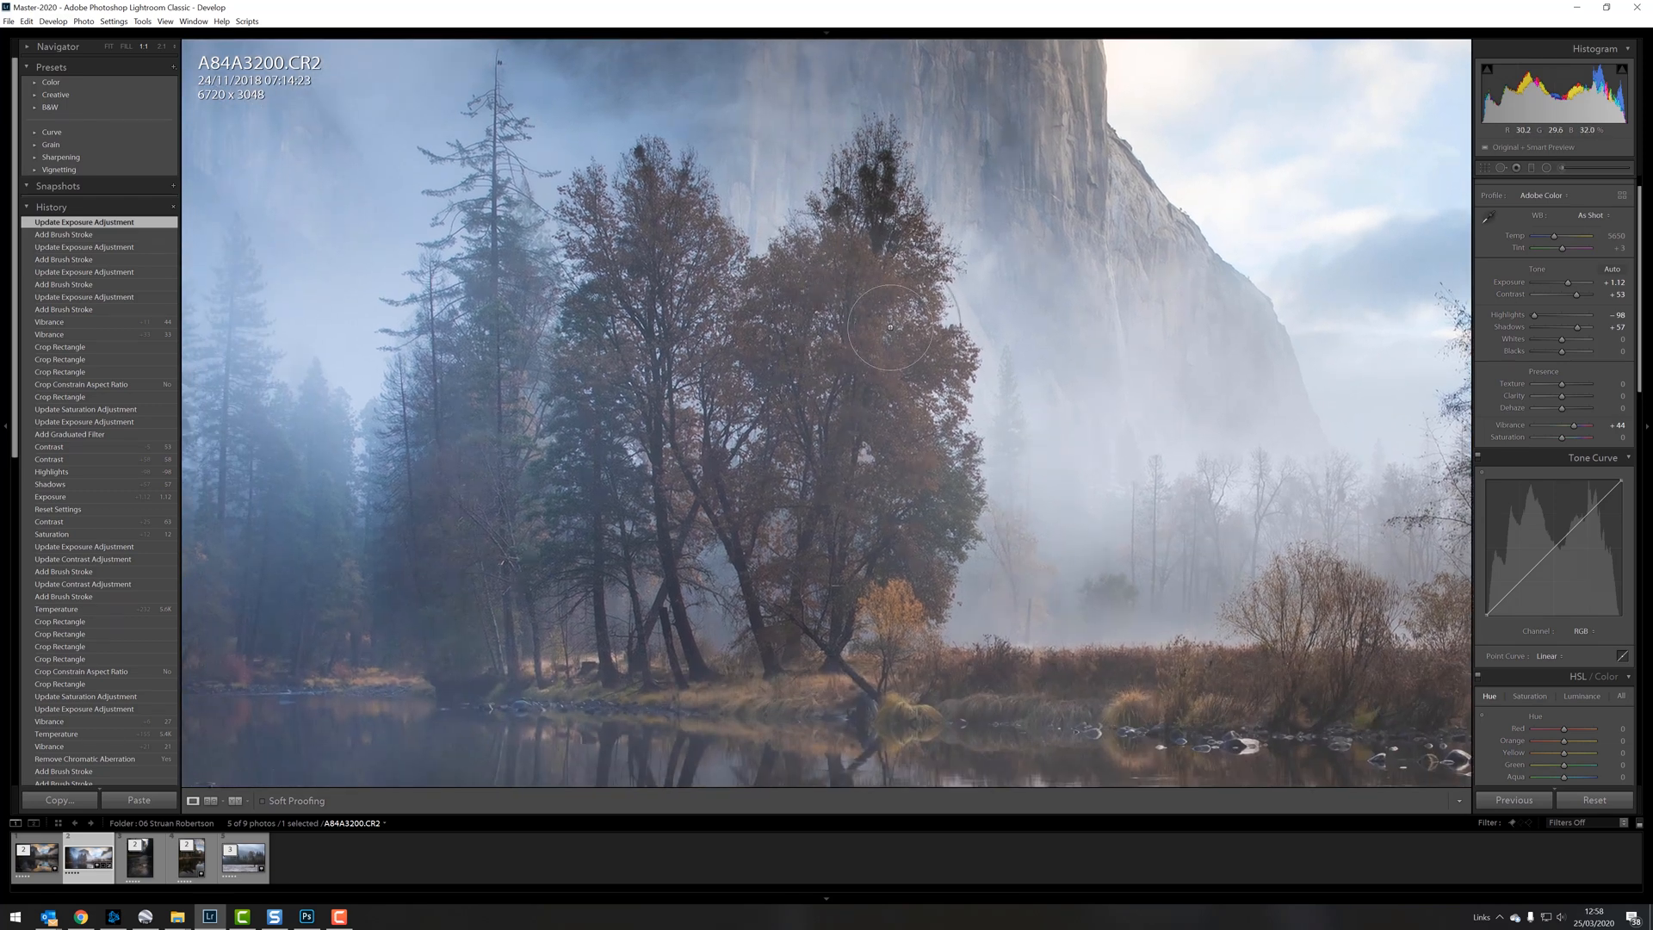
{"action": "left_click_drag", "start_coordinate": [905, 267], "coordinate": [839, 367]}
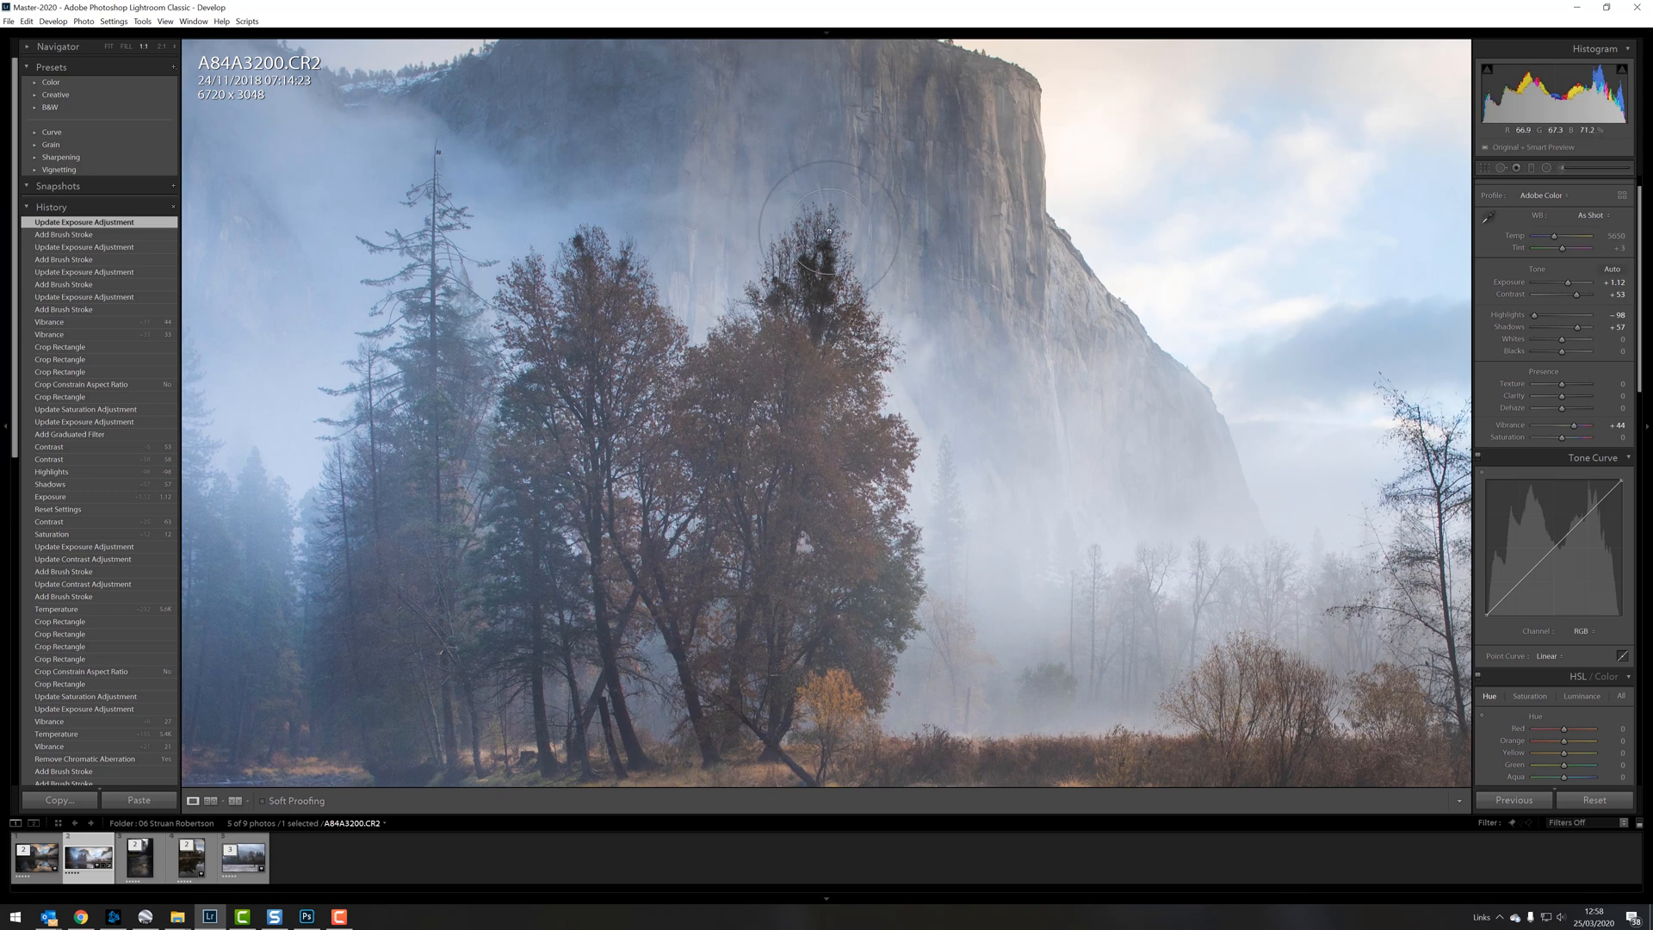
{"action": "left_click", "coordinate": [842, 267]}
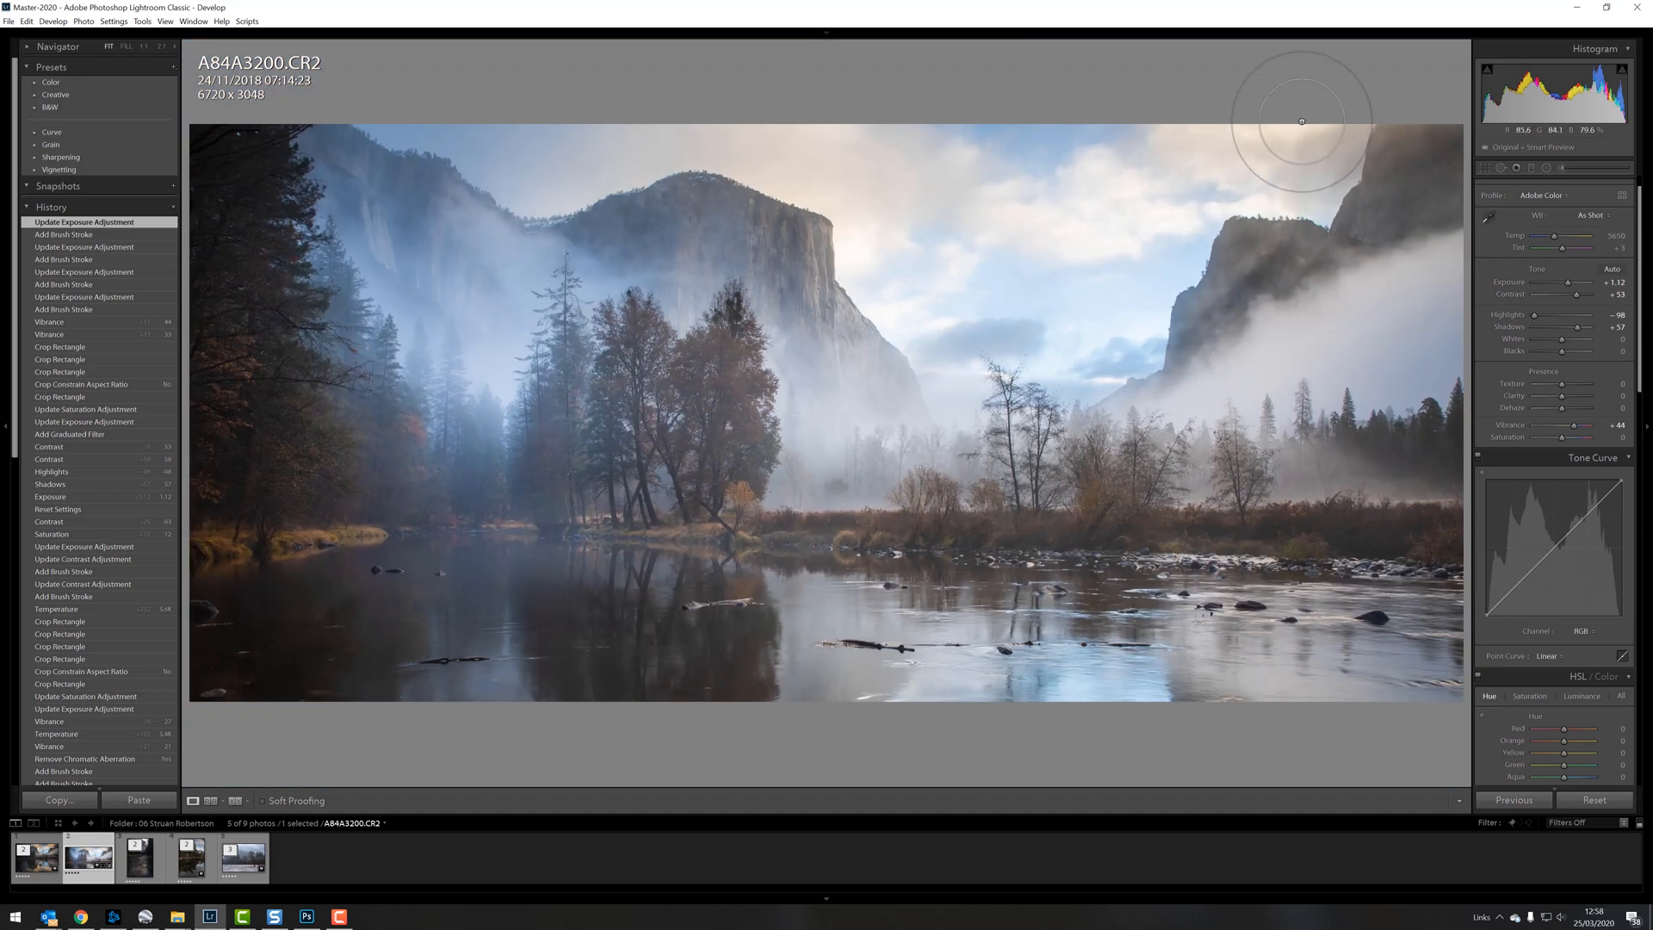
{"action": "left_click", "coordinate": [1300, 178]}
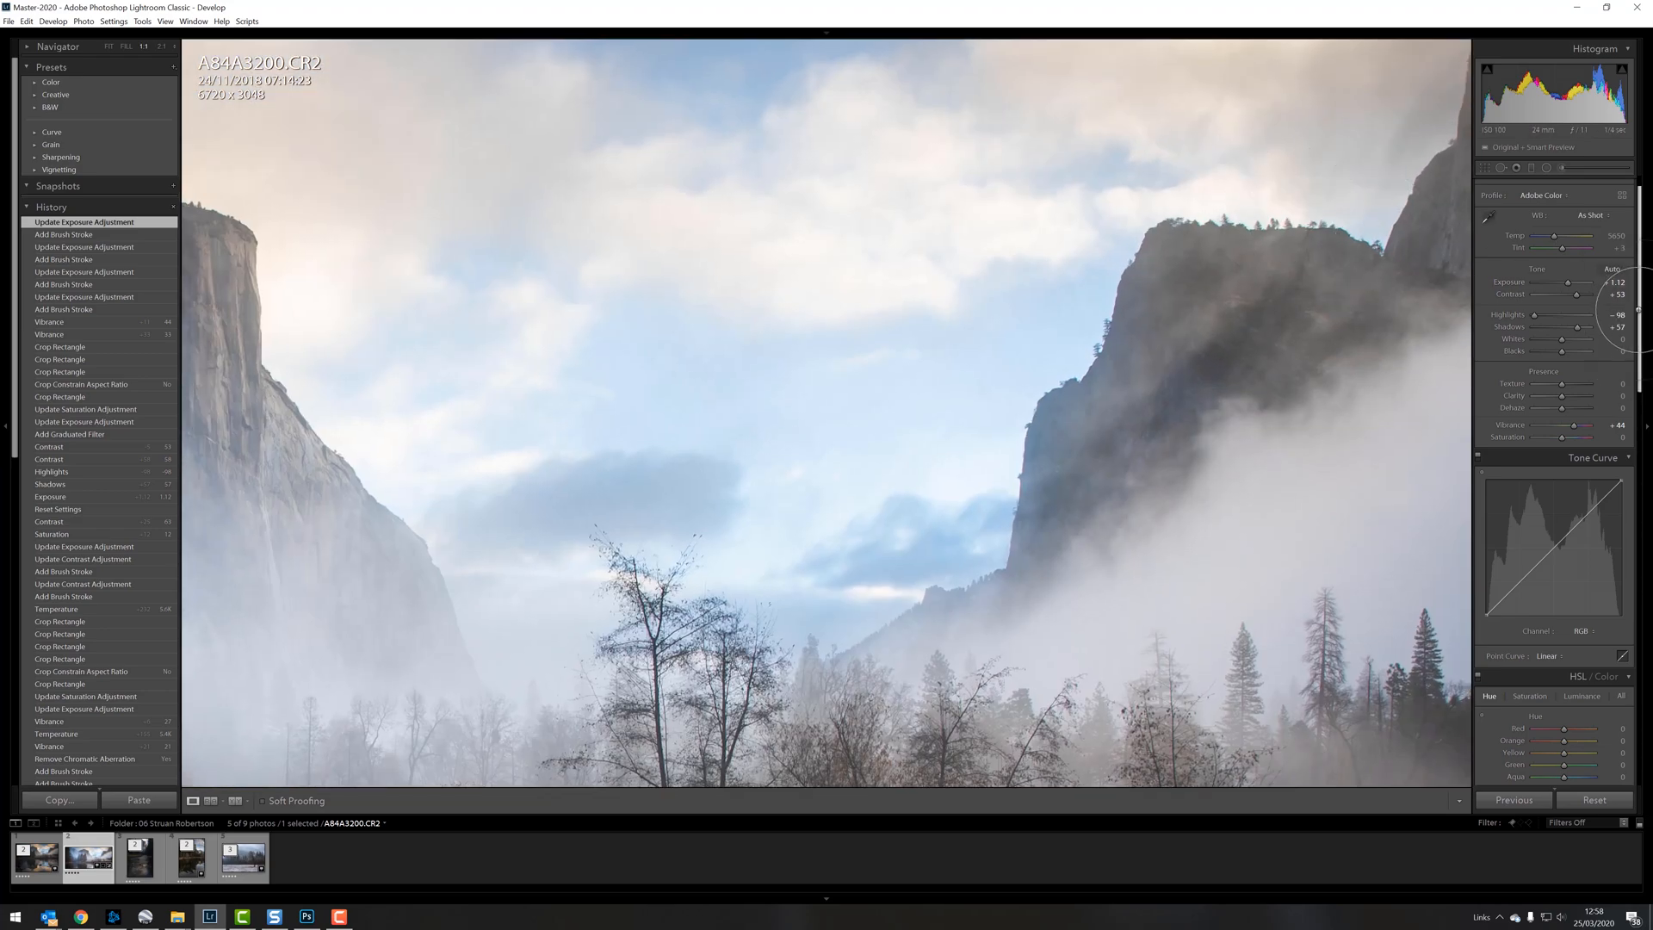
{"action": "scroll", "coordinate": [1615, 524], "scroll_direction": "down", "scroll_amount": 10}
{"action": "scroll", "coordinate": [1615, 525], "scroll_direction": "down", "scroll_amount": 2}
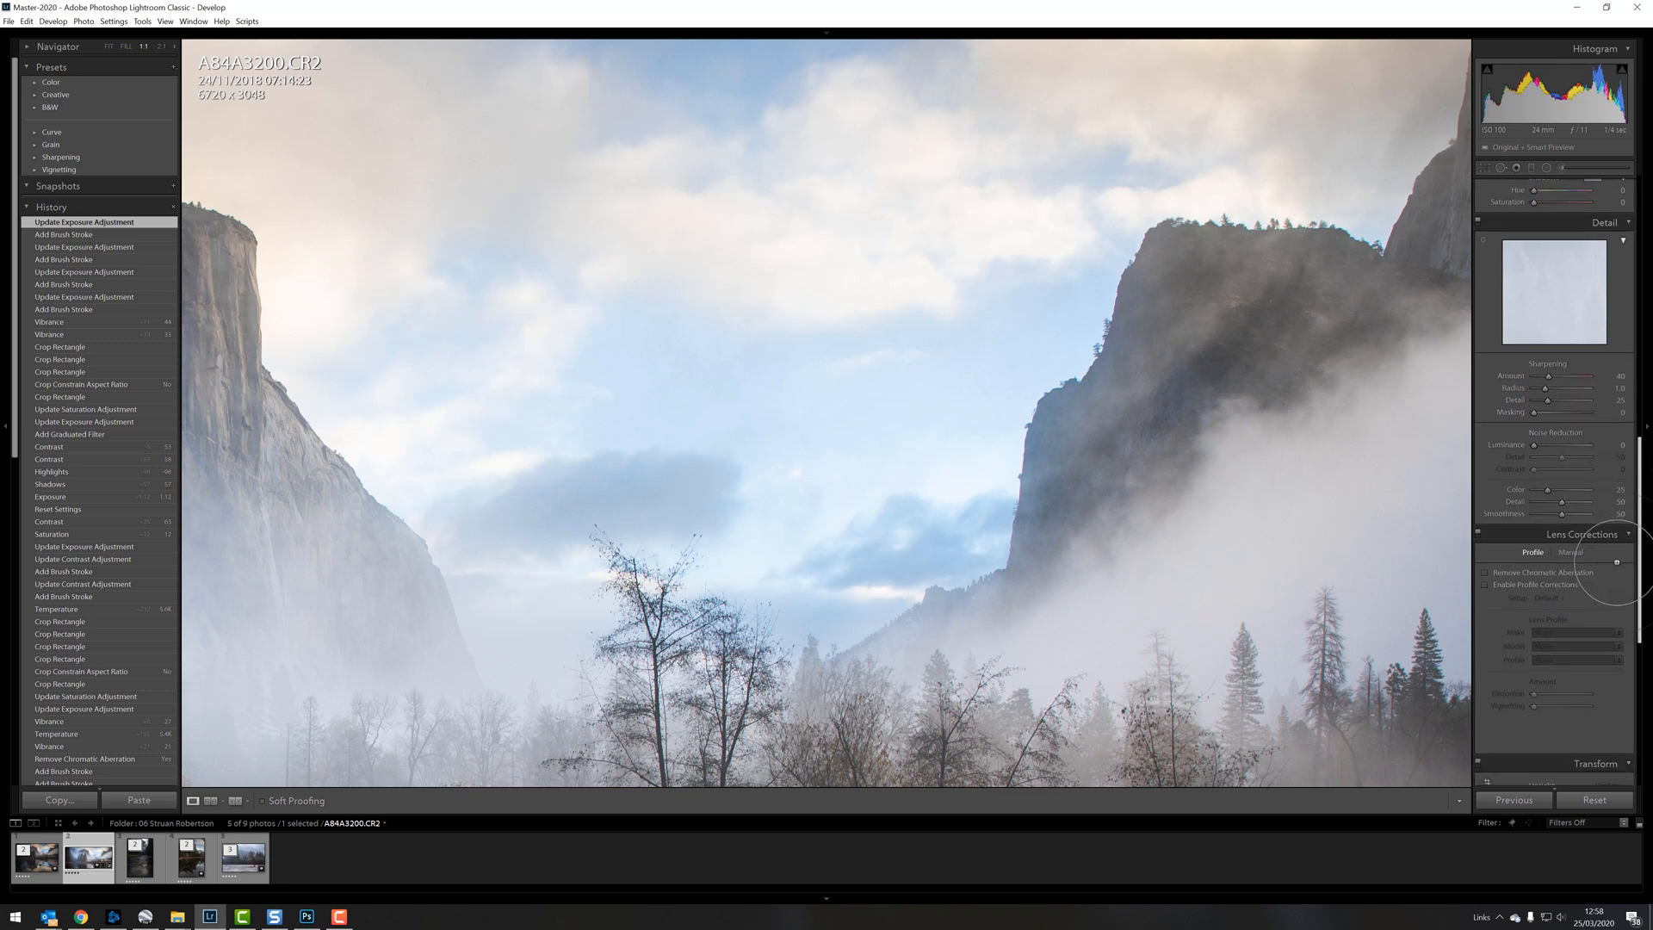
{"action": "left_click", "coordinate": [1484, 573]}
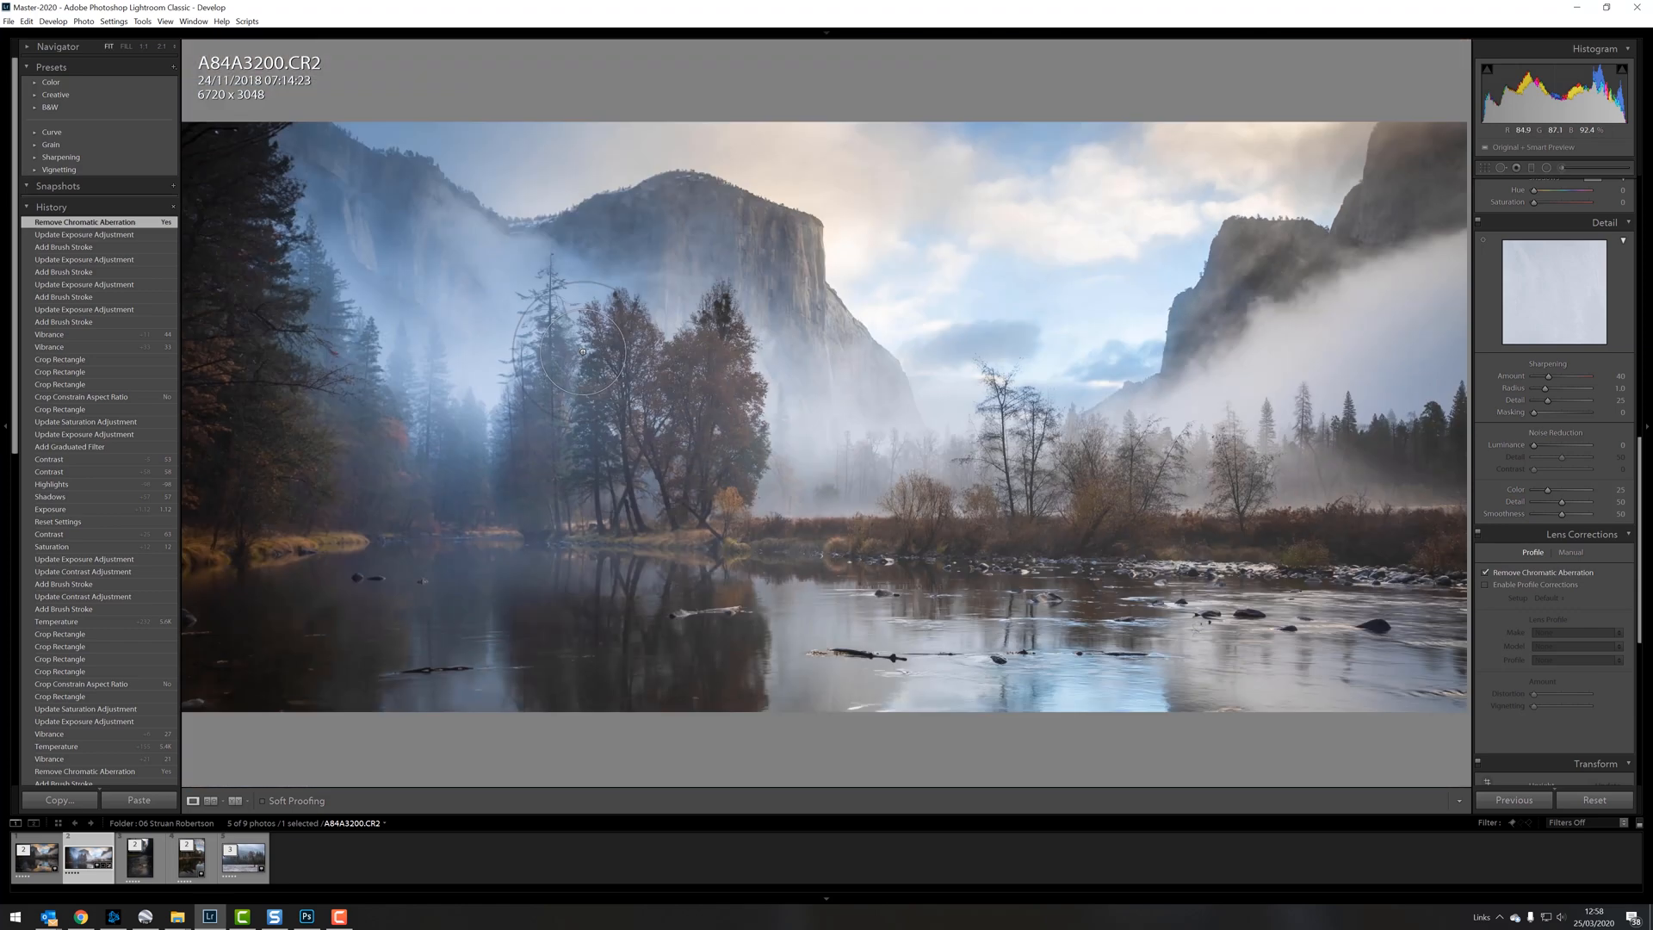
Step: Check the dark treetop up close and open the photo in Photoshop for further editing
{"action": "key", "text": "z"}
{"action": "key", "text": "z"}
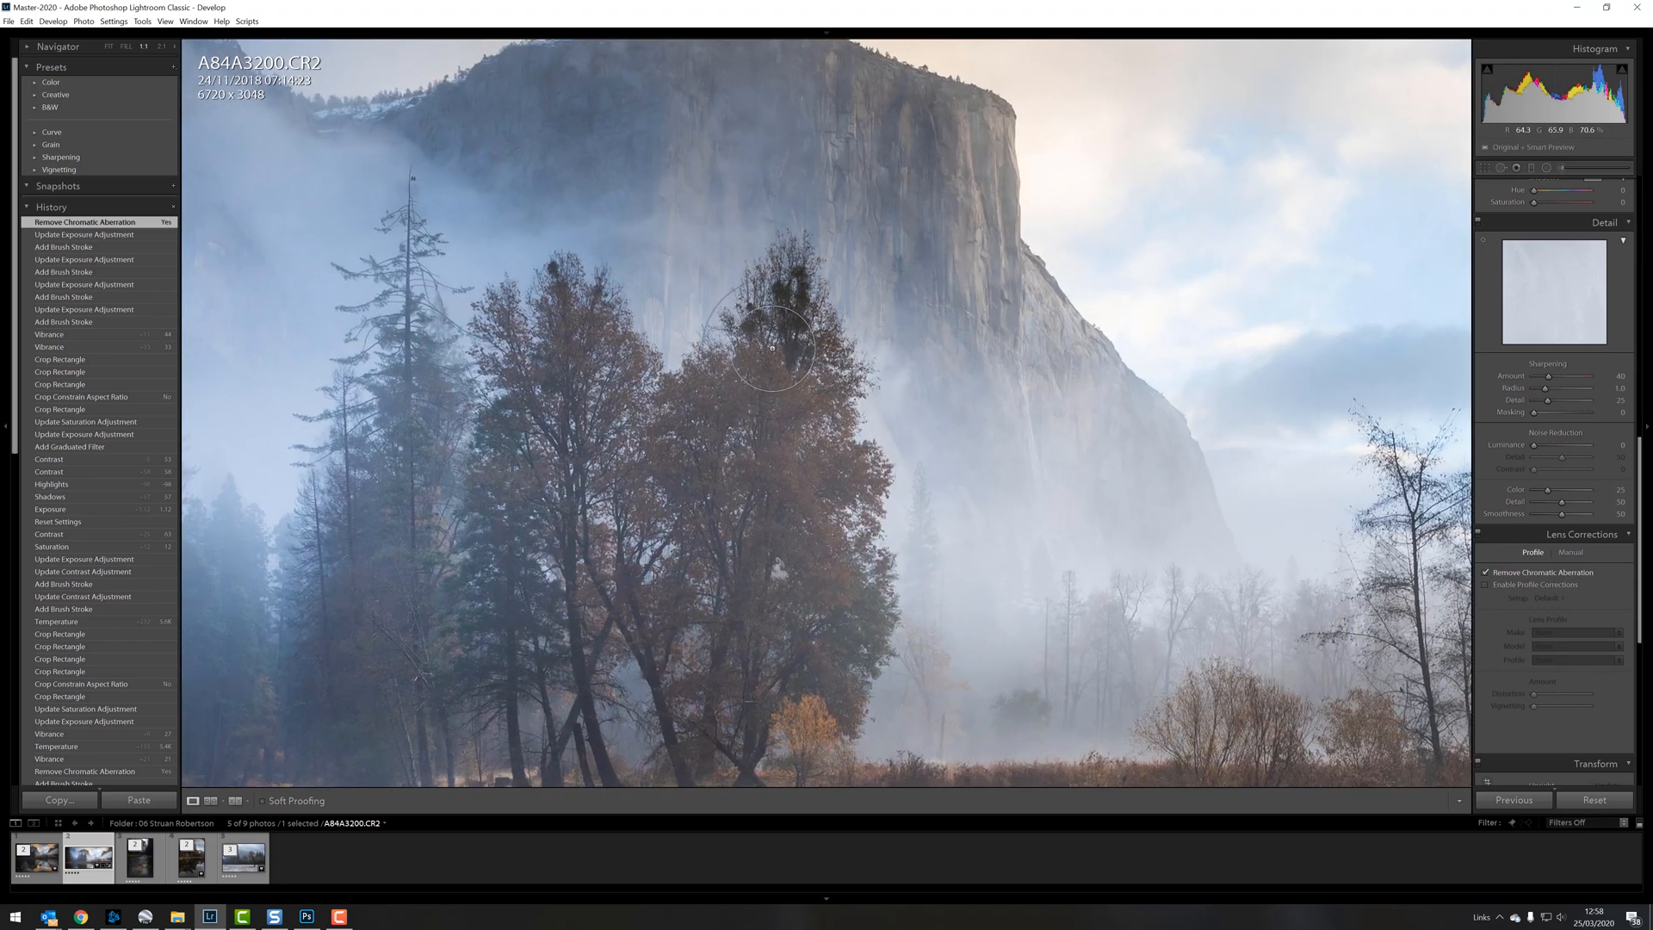
{"action": "right_click", "coordinate": [729, 328]}
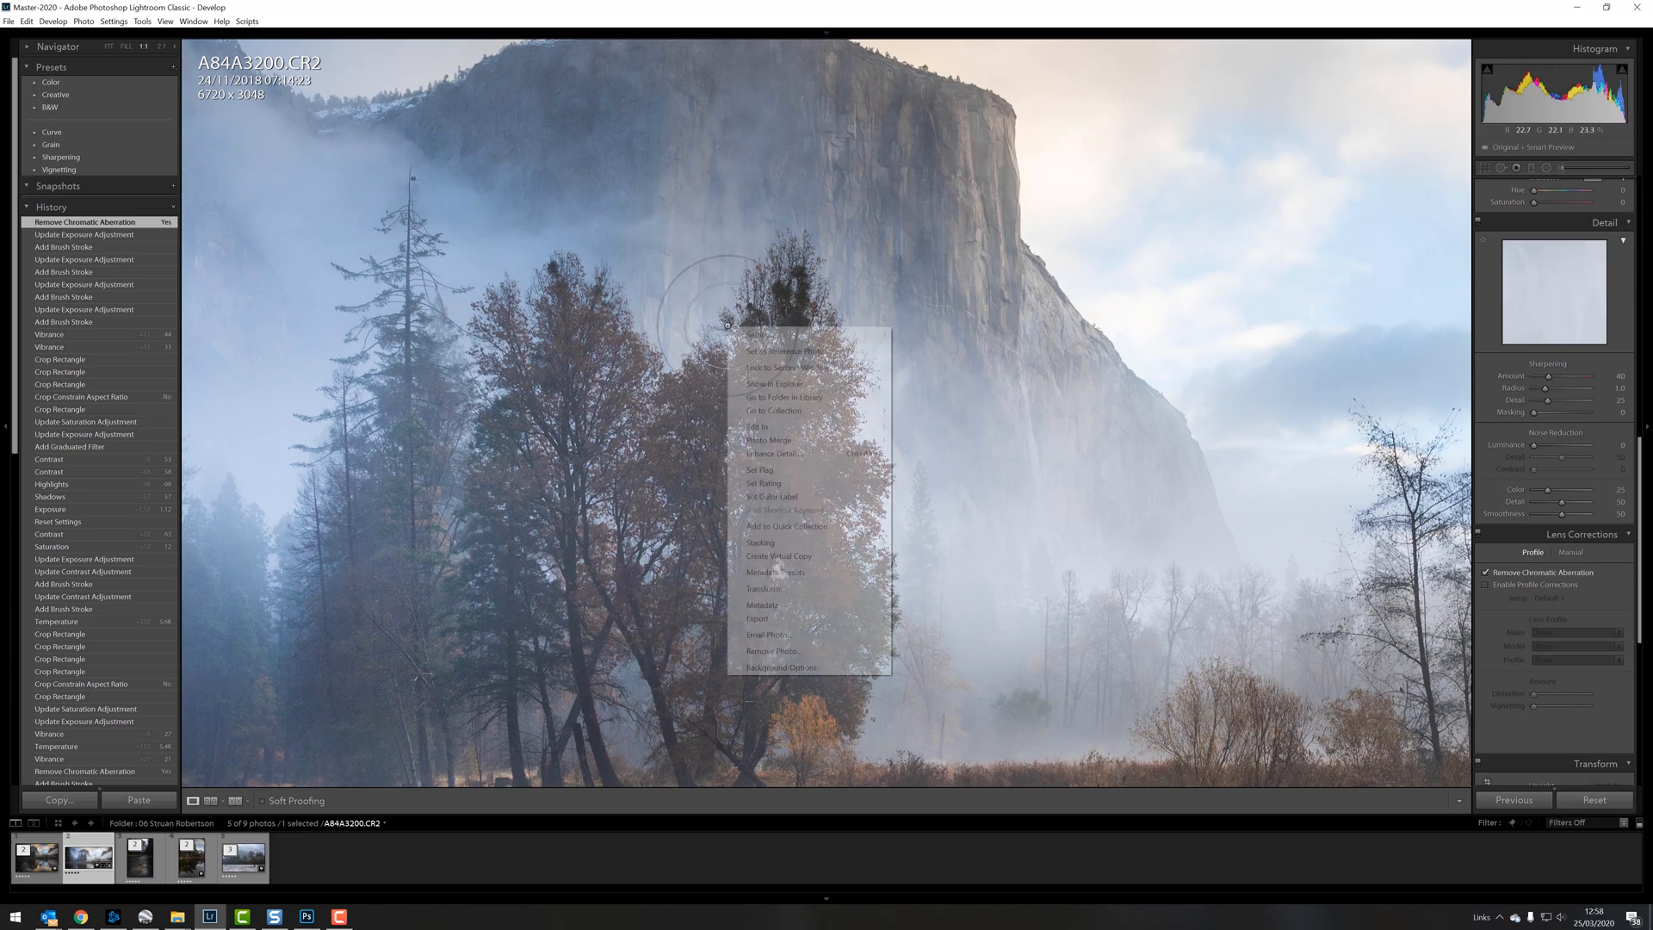
{"action": "mouse_move", "coordinate": [777, 426]}
{"action": "left_click", "coordinate": [943, 426]}
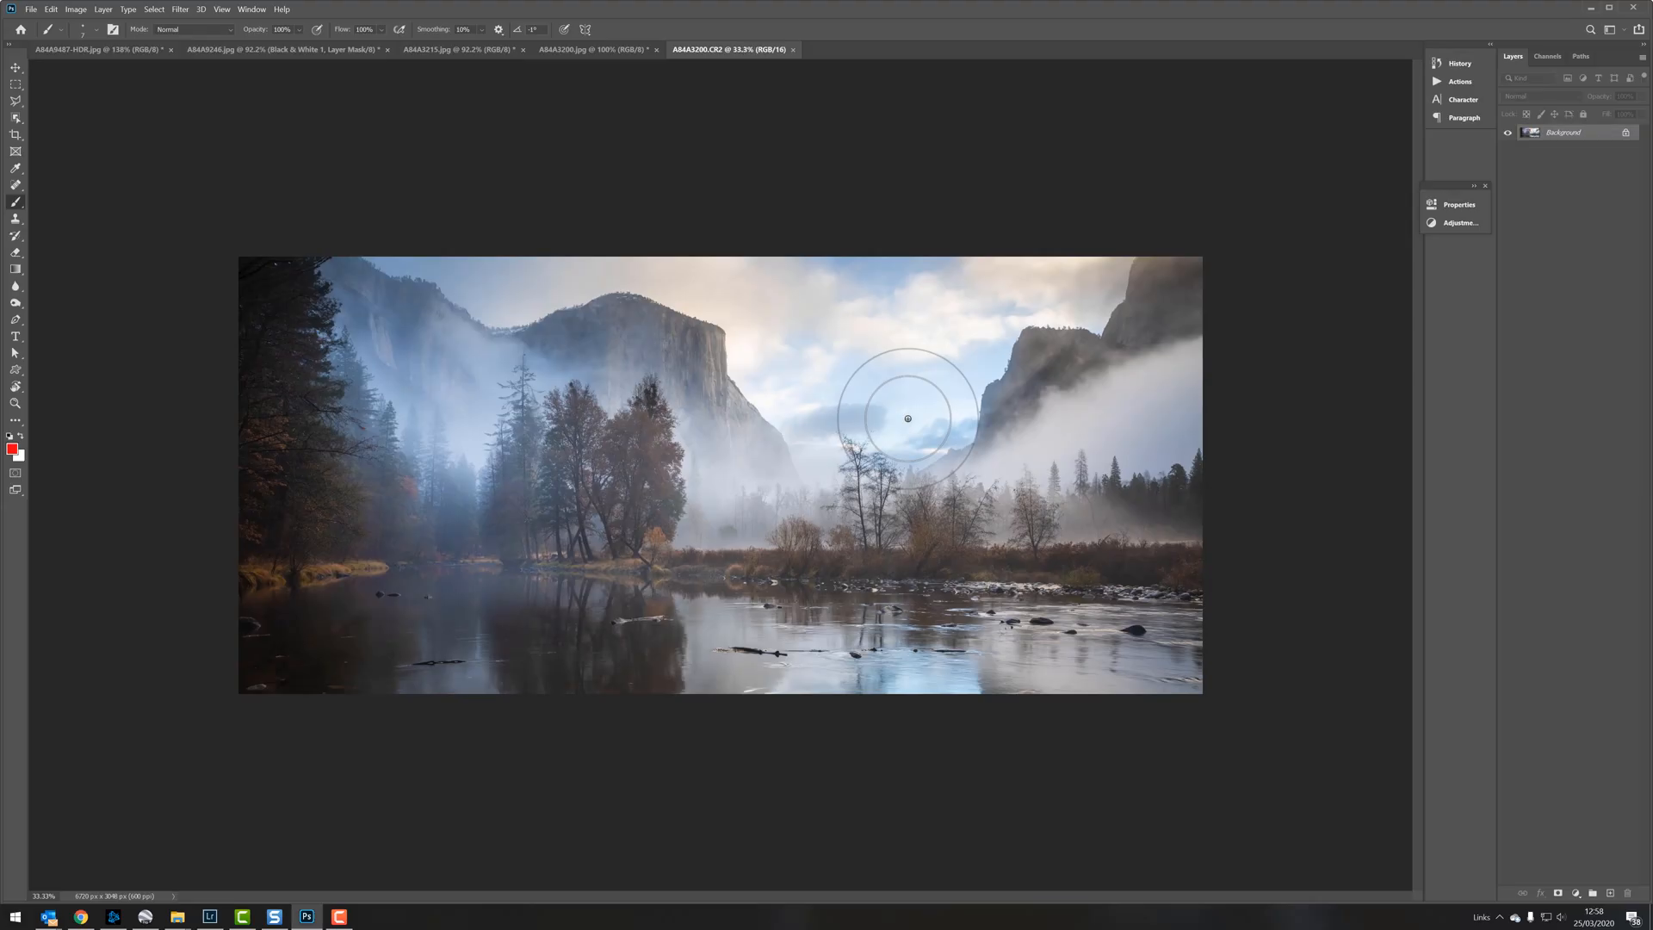
Step: Add a Curves adjustment layer and raise its RGB curve in the darker midtones to brighten the central treetop
{"action": "key", "text": "ctrl+plus"}
{"action": "key", "text": "ctrl+plus"}
{"action": "key", "text": "ctrl+plus"}
{"action": "key", "text": "ctrl+plus"}
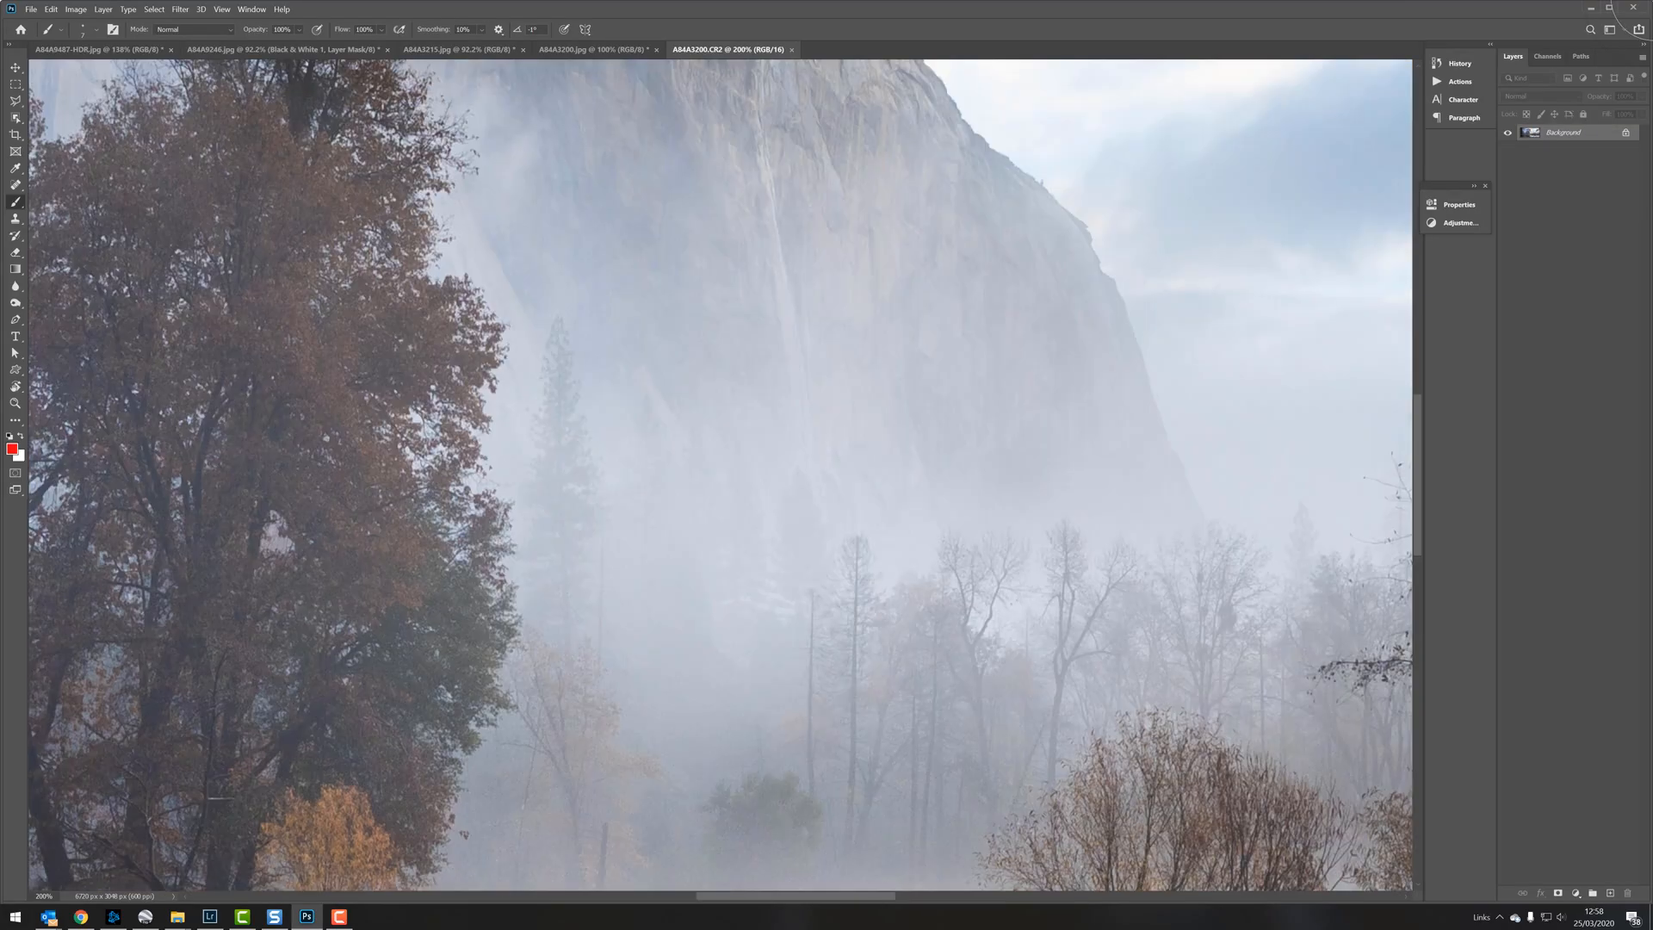
{"action": "left_click_drag", "start_coordinate": [583, 240], "coordinate": [1083, 643]}
{"action": "left_click", "coordinate": [1577, 893]}
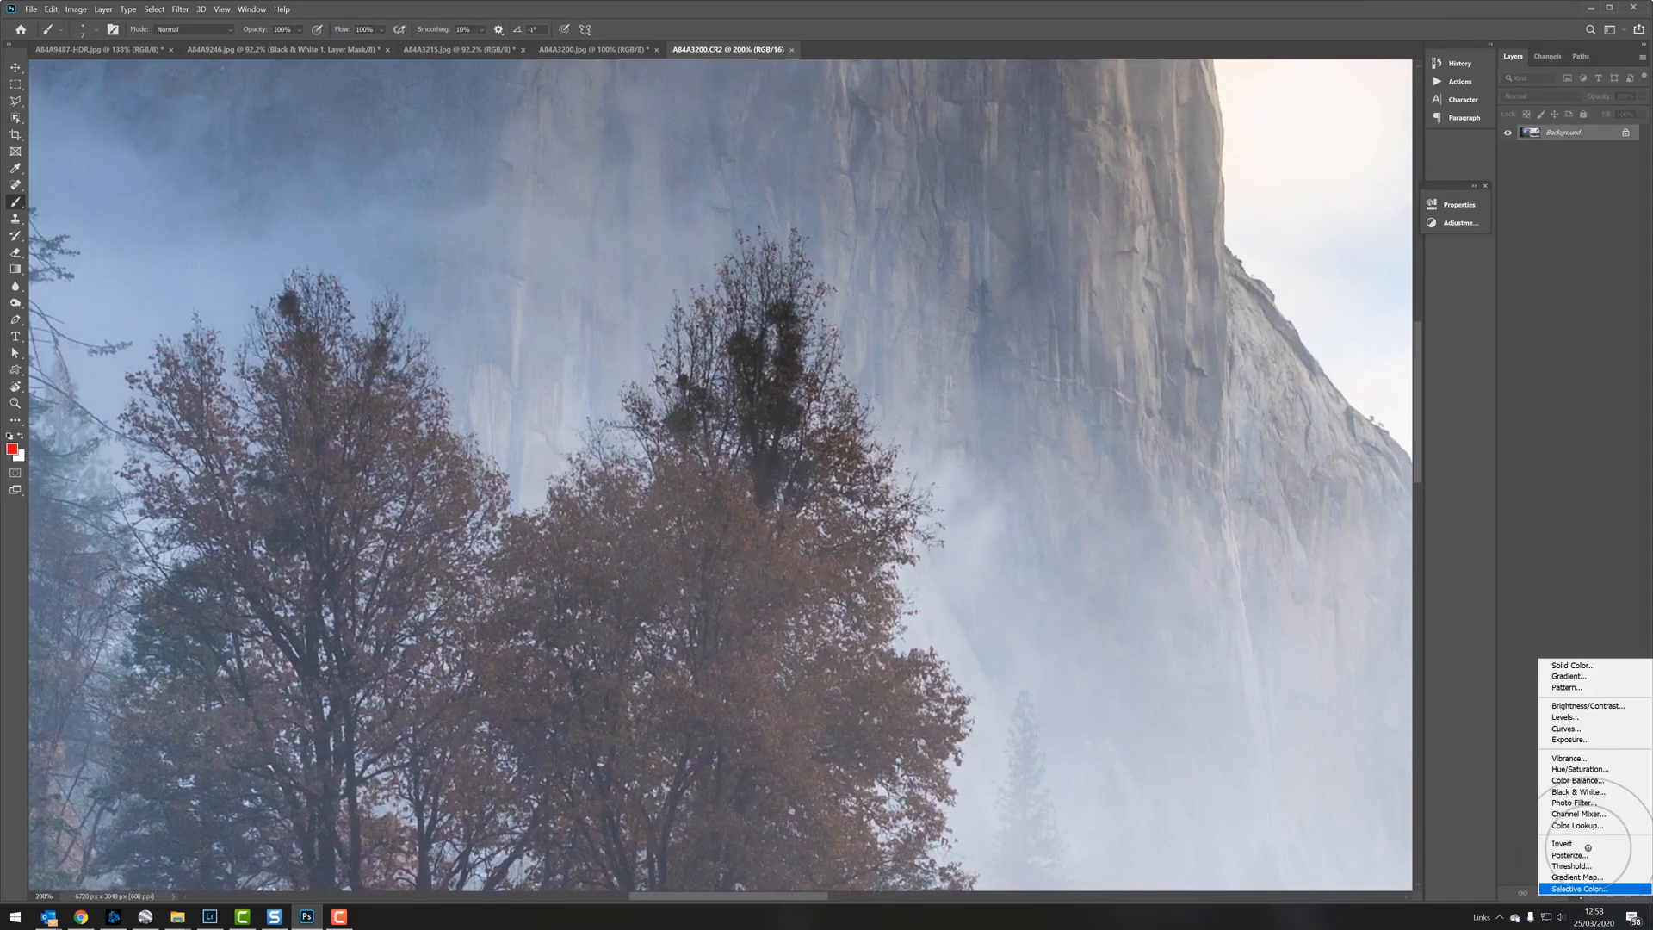
{"action": "left_click", "coordinate": [1564, 729]}
{"action": "left_click_drag", "start_coordinate": [1327, 346], "coordinate": [1314, 326]}
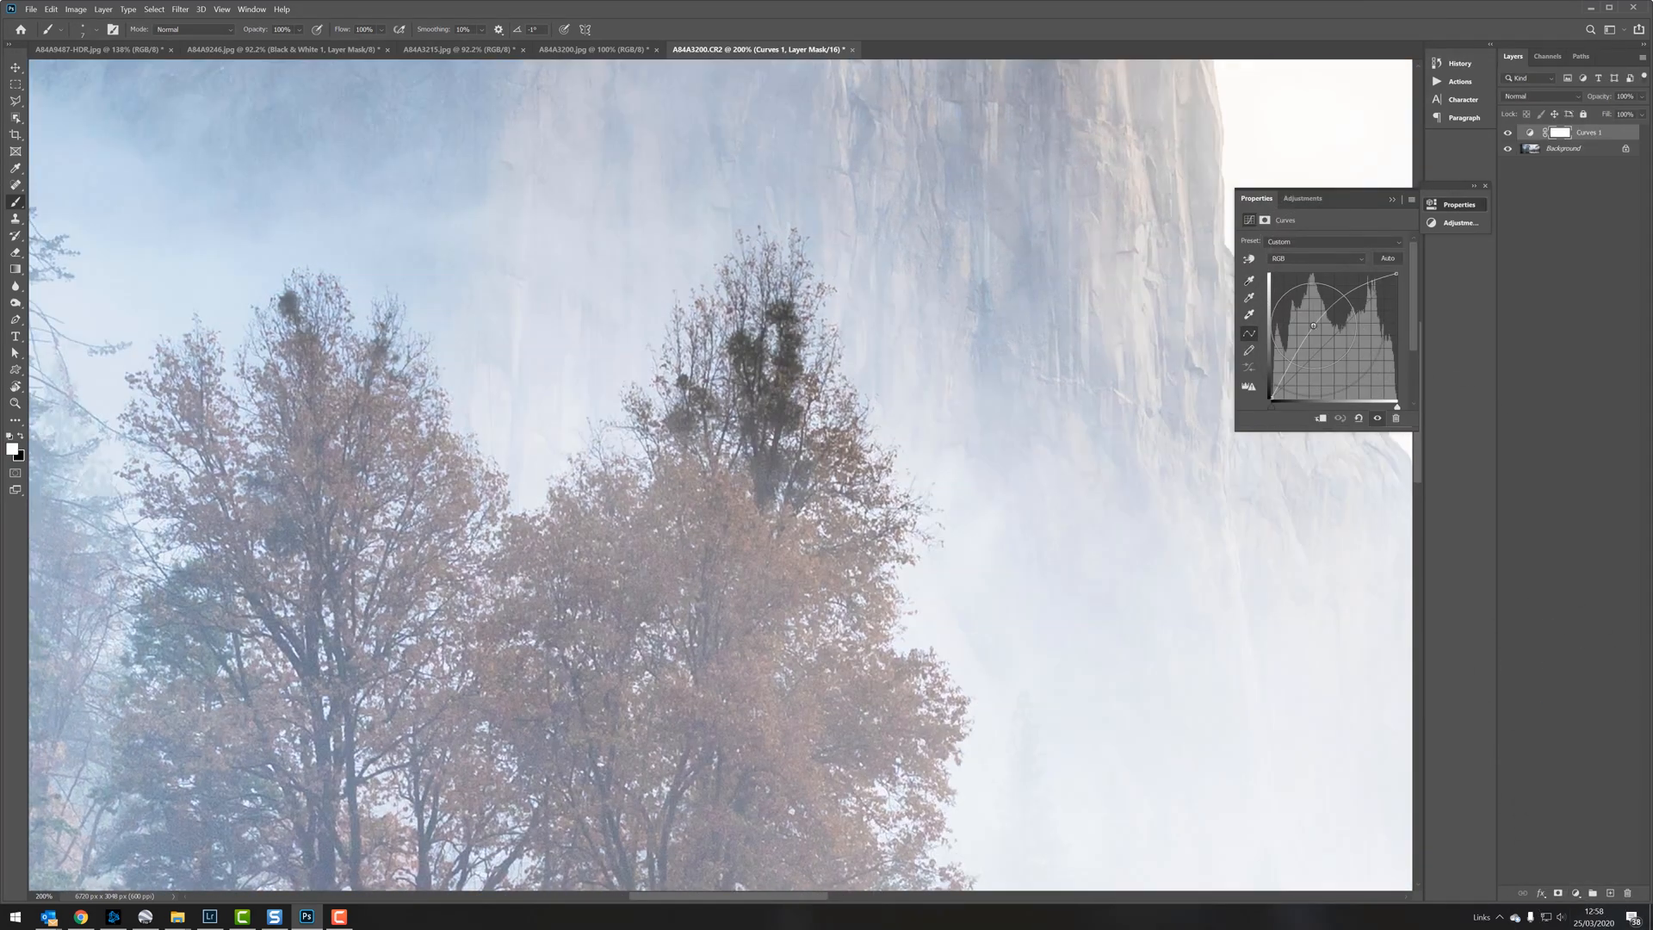
Step: Try to mask the Curves layer to the dark clumps in the central treetop using Color Range with Fuzziness 11
{"action": "left_click", "coordinate": [103, 8]}
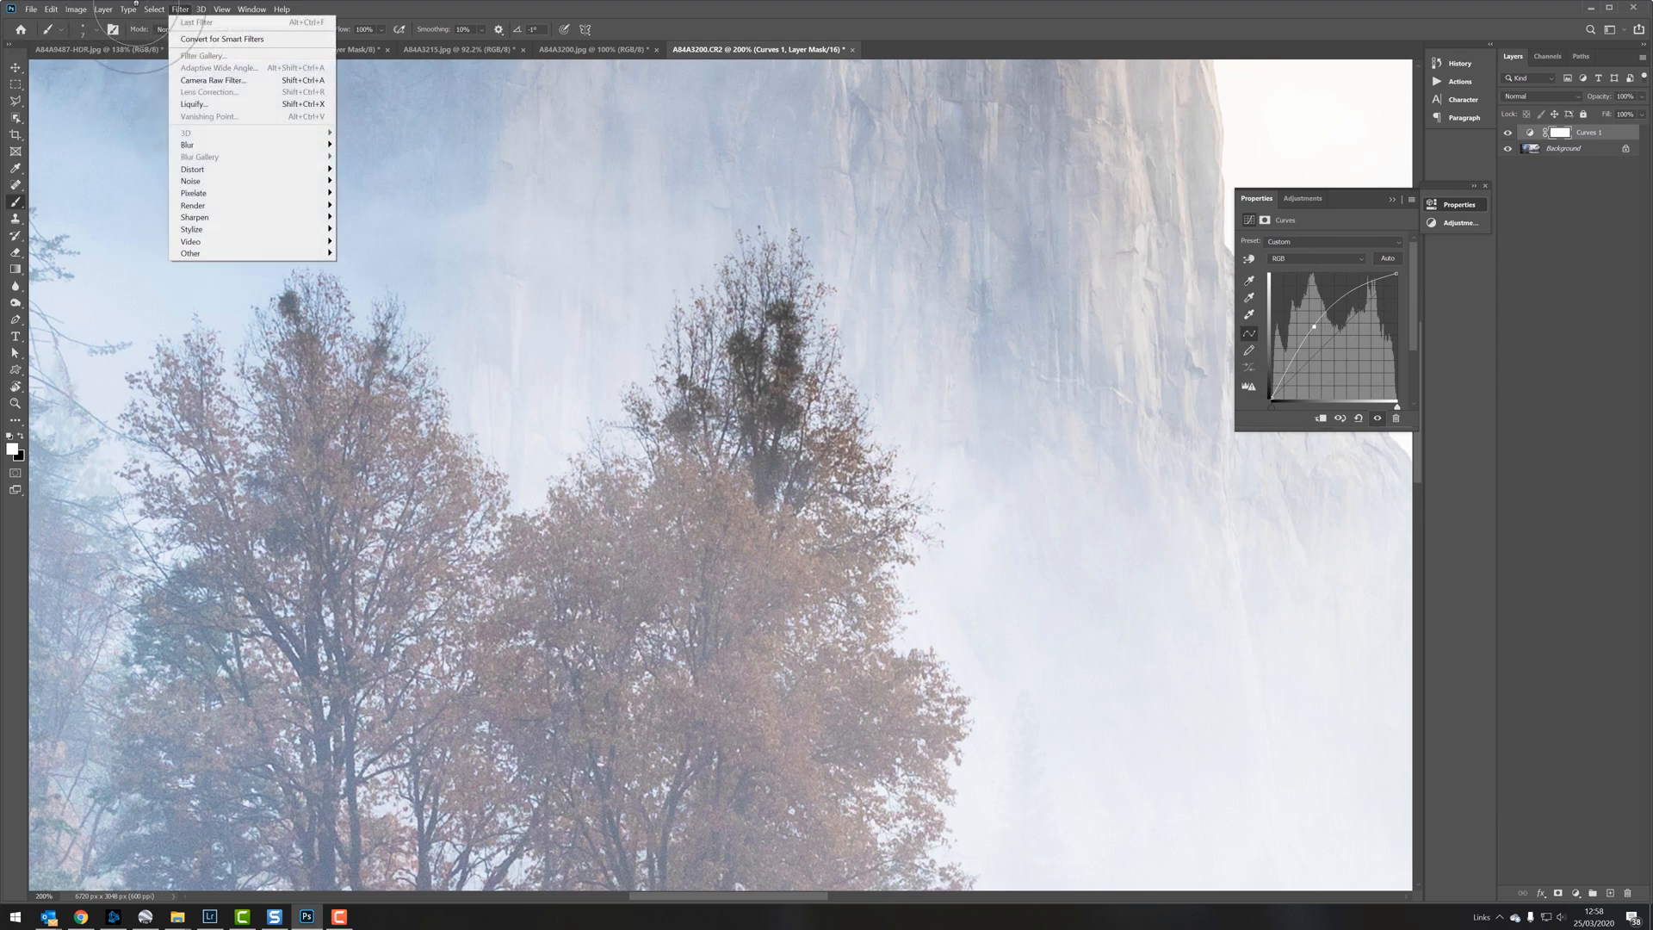
{"action": "mouse_move", "coordinate": [127, 8]}
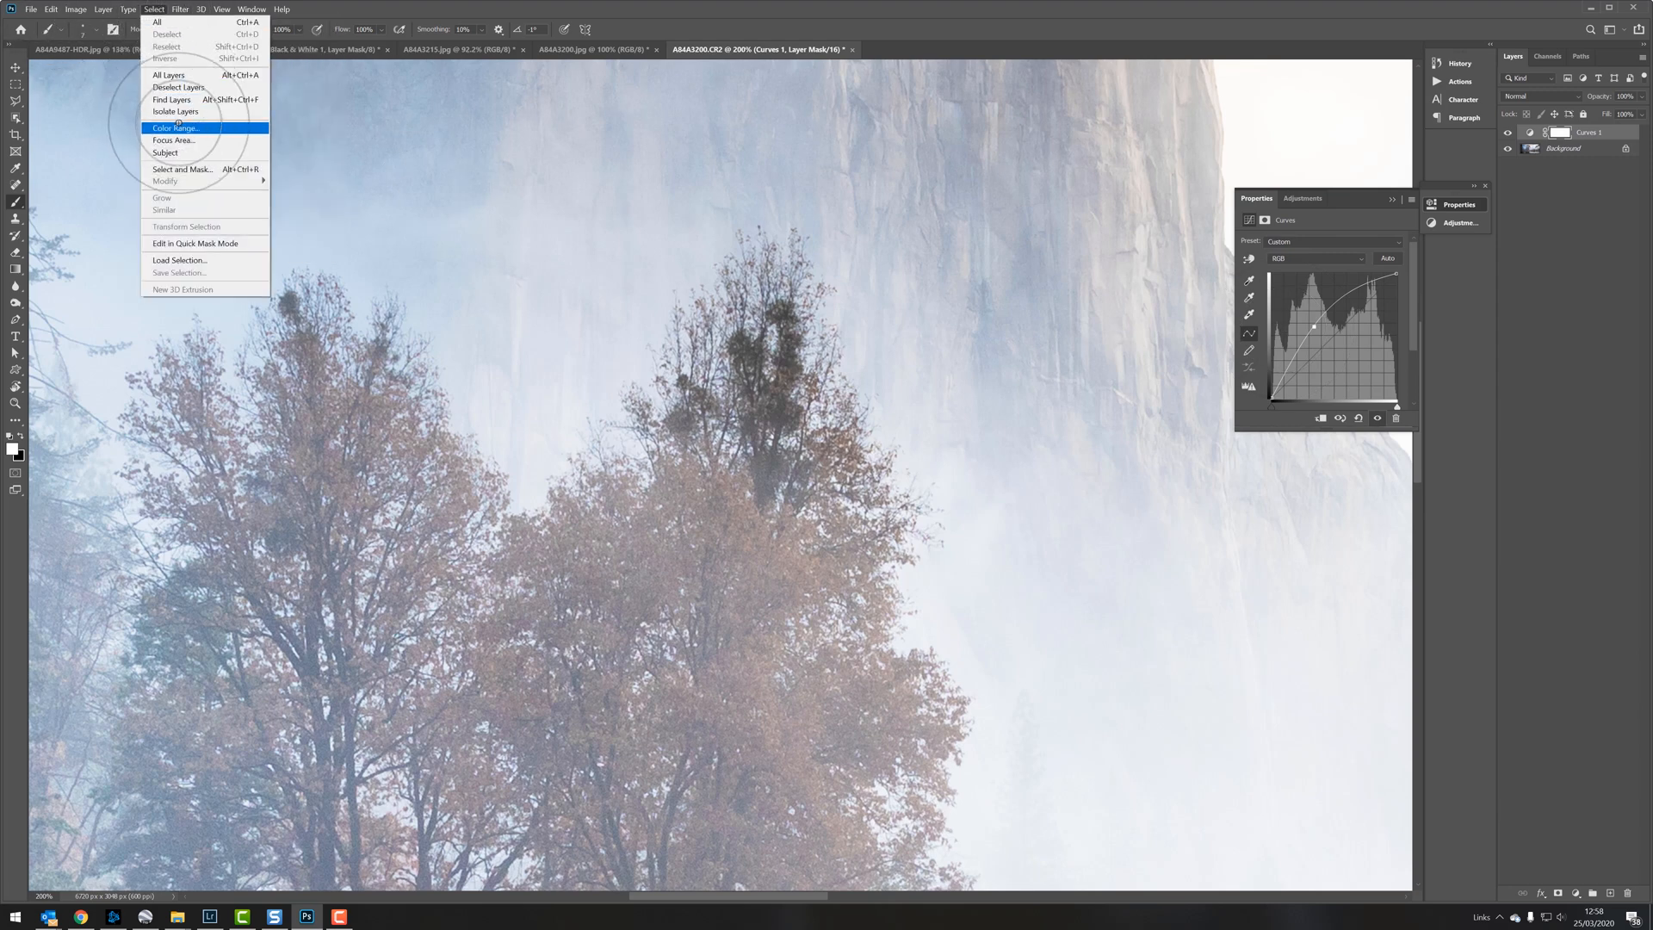
{"action": "left_click", "coordinate": [191, 127]}
{"action": "left_click", "coordinate": [787, 314]}
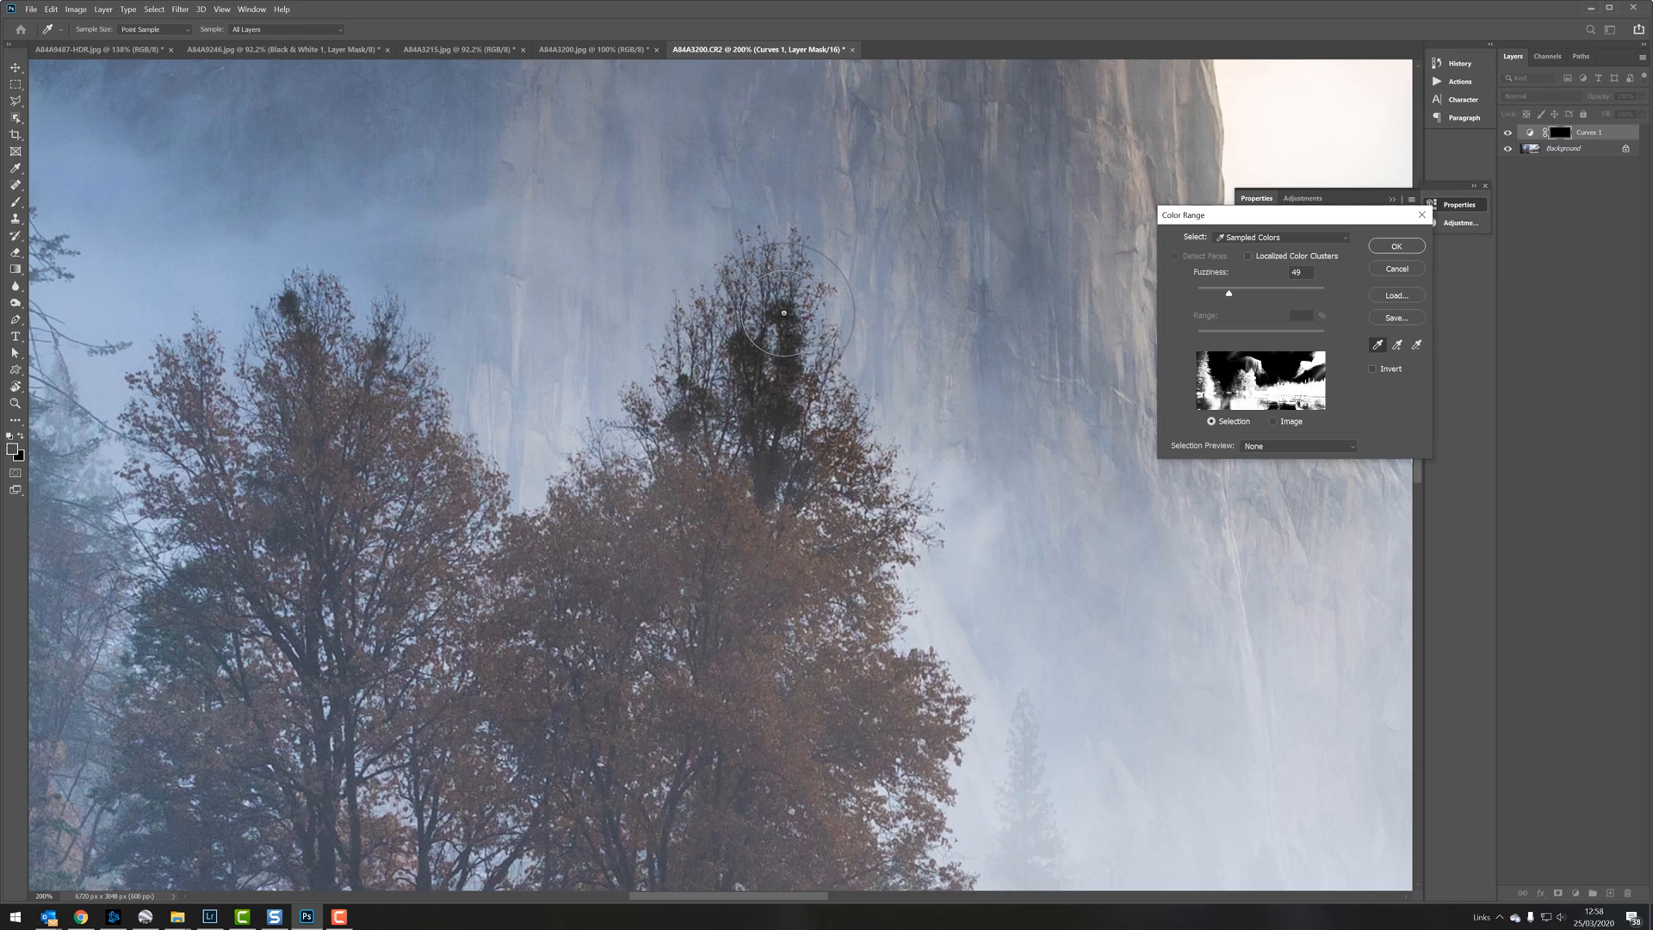
{"action": "left_click_drag", "start_coordinate": [788, 314], "coordinate": [792, 359]}
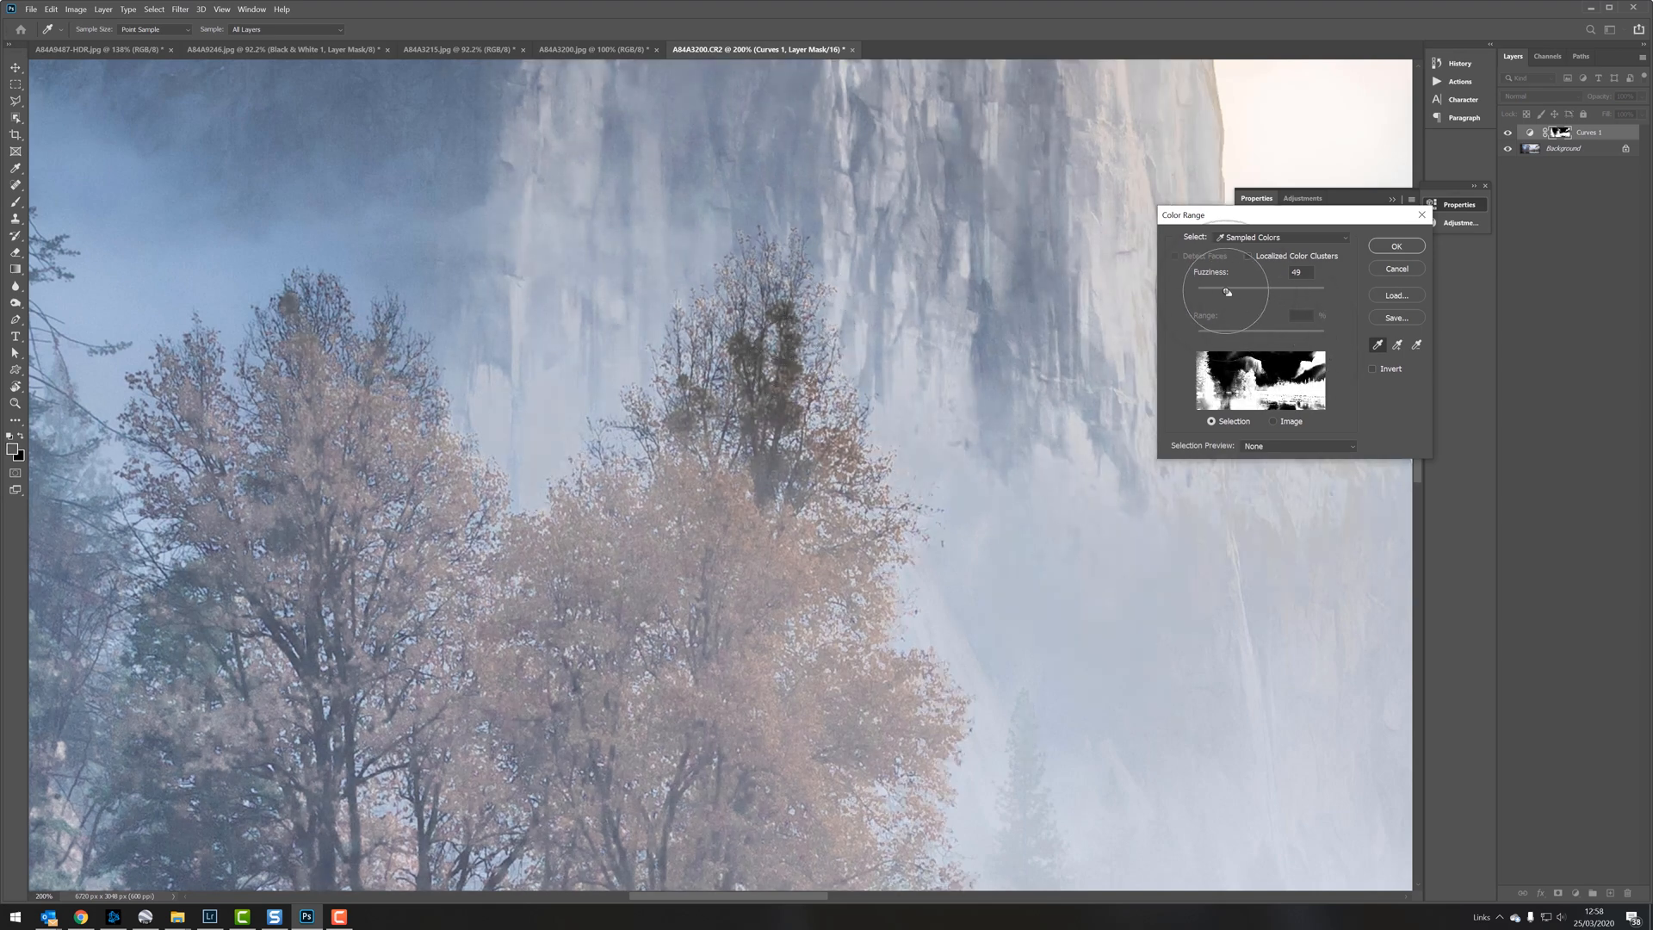
{"action": "left_click_drag", "start_coordinate": [1229, 293], "coordinate": [1205, 293]}
{"action": "left_click_drag", "start_coordinate": [1202, 293], "coordinate": [1204, 292]}
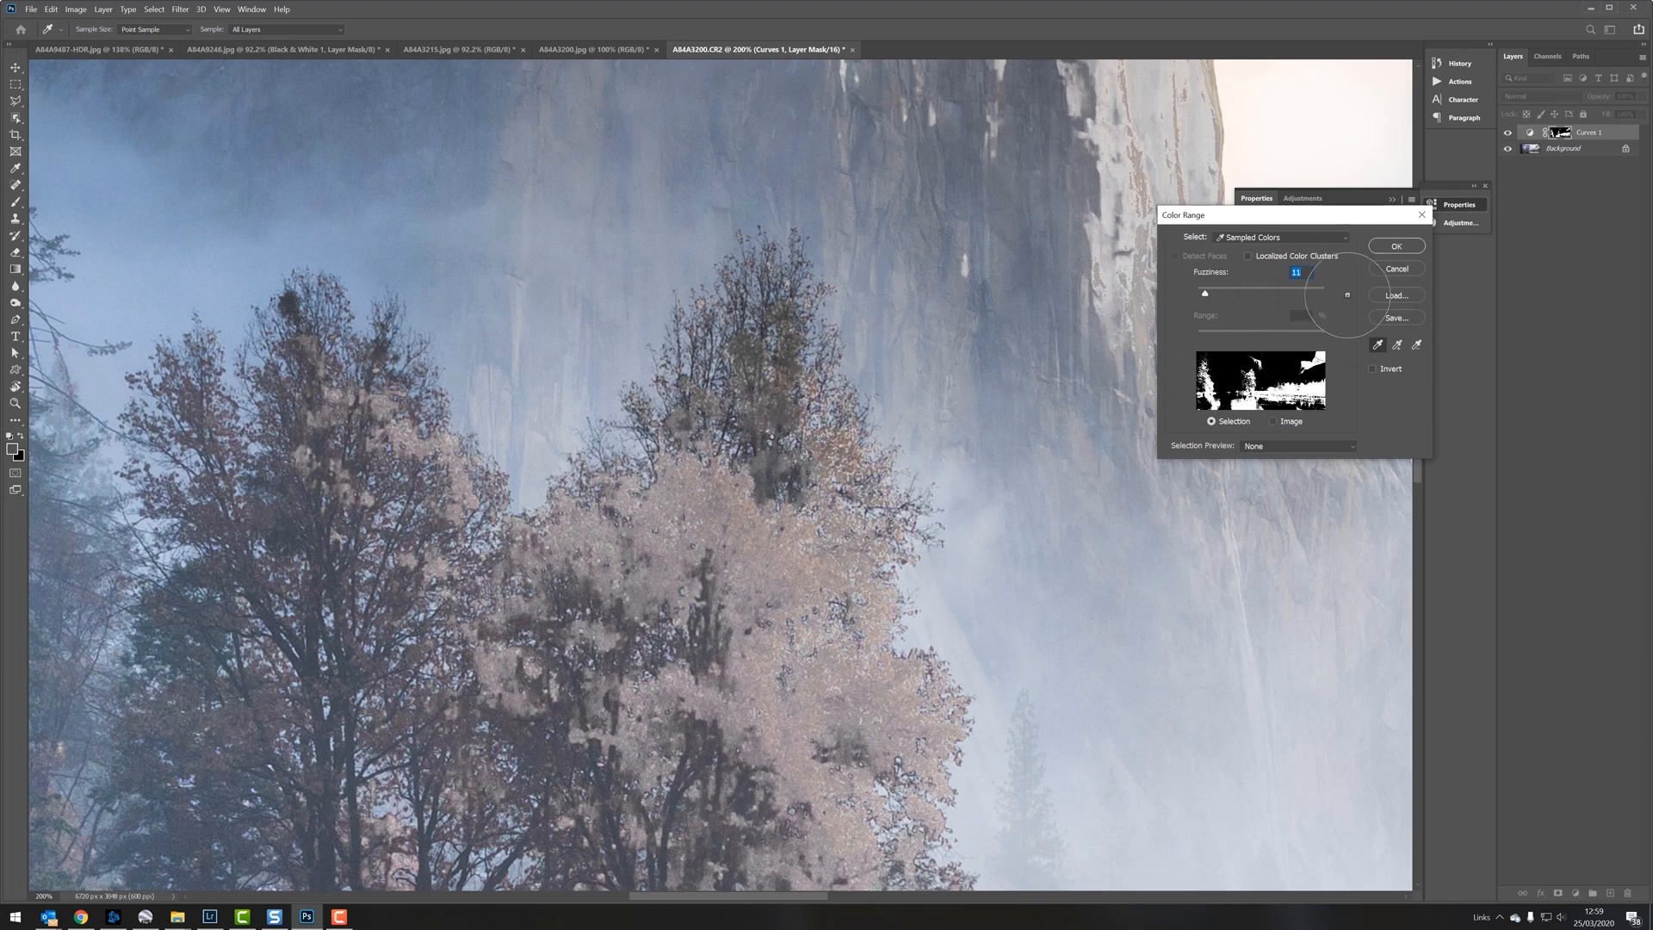
{"action": "left_click", "coordinate": [1397, 246]}
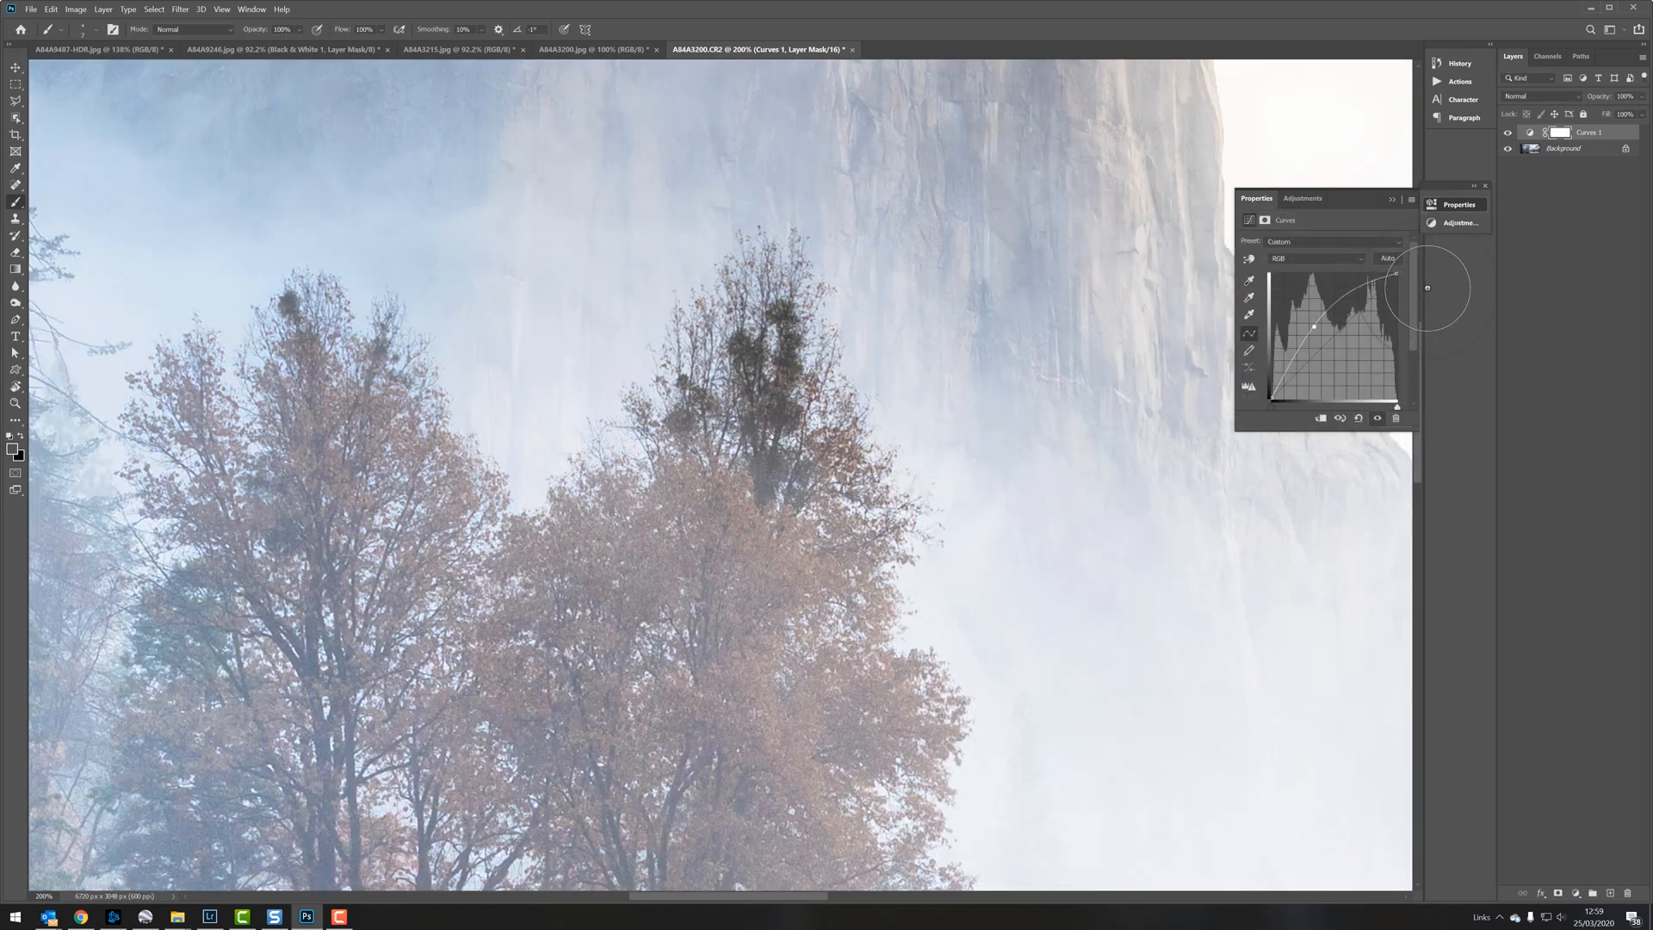
Step: Fill the Curves layer's mask with black using the Paint Bucket tool
{"action": "left_click", "coordinate": [15, 269]}
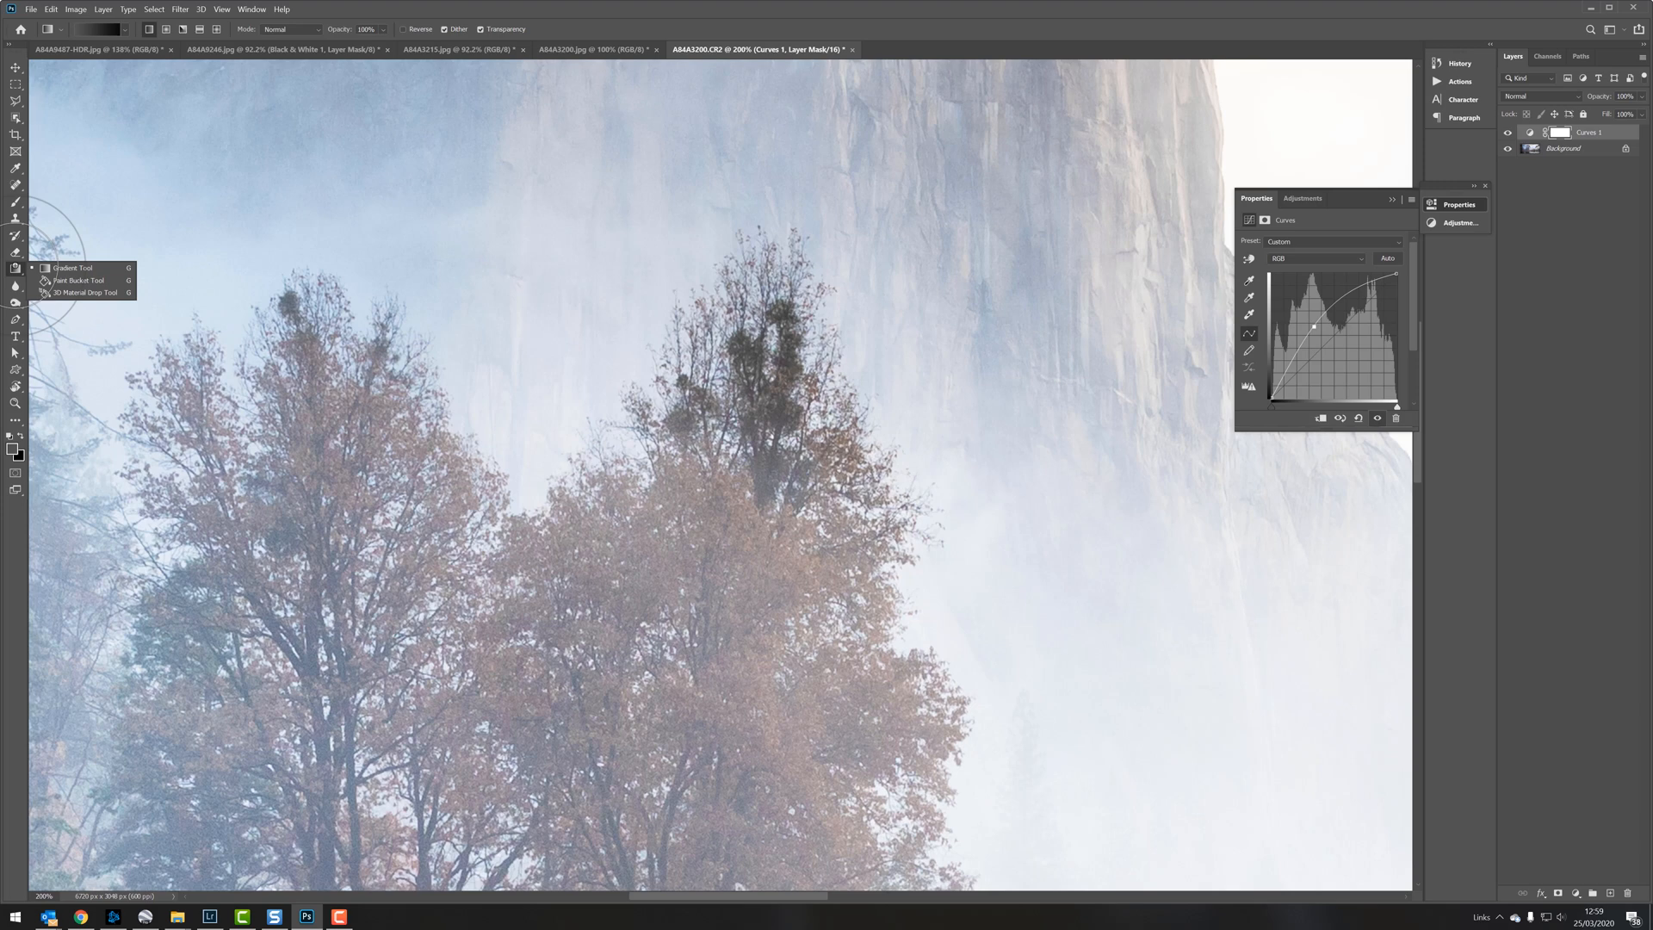
{"action": "left_click", "coordinate": [67, 279]}
{"action": "key", "text": "x"}
{"action": "left_click", "coordinate": [572, 307]}
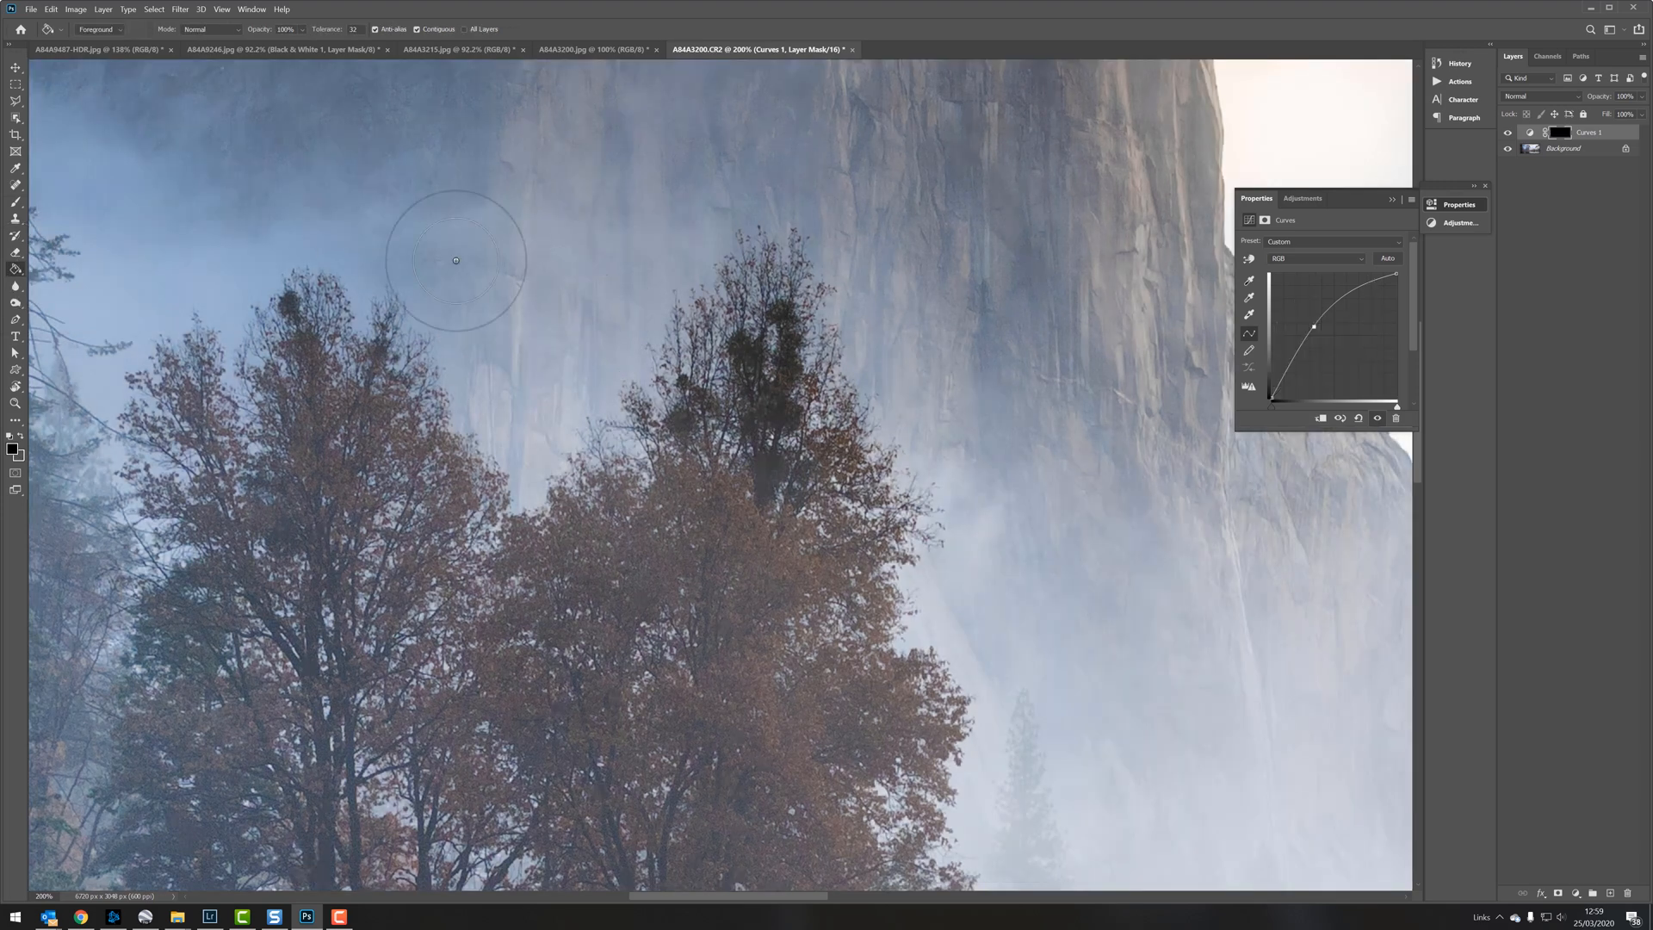
Step: Paint white at 22% brush opacity on the Curves mask to lighten the dark clumps in the central treetop
{"action": "key", "text": "x"}
{"action": "left_click", "coordinate": [15, 202]}
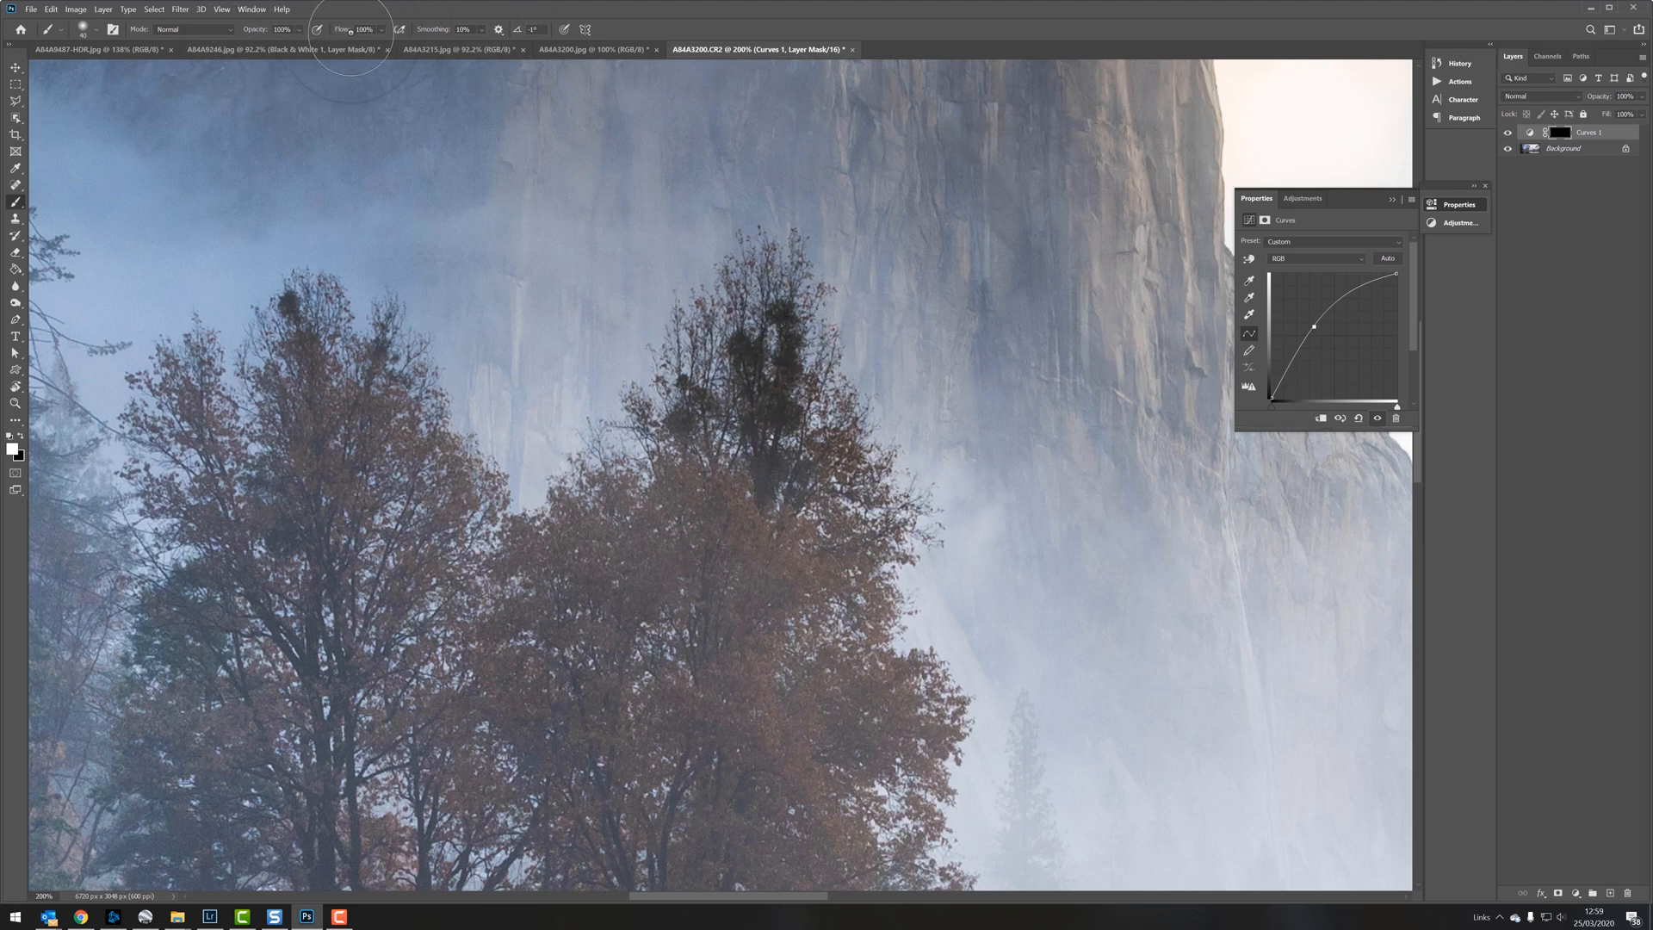
{"action": "left_click", "coordinate": [298, 30]}
{"action": "left_click", "coordinate": [785, 314]}
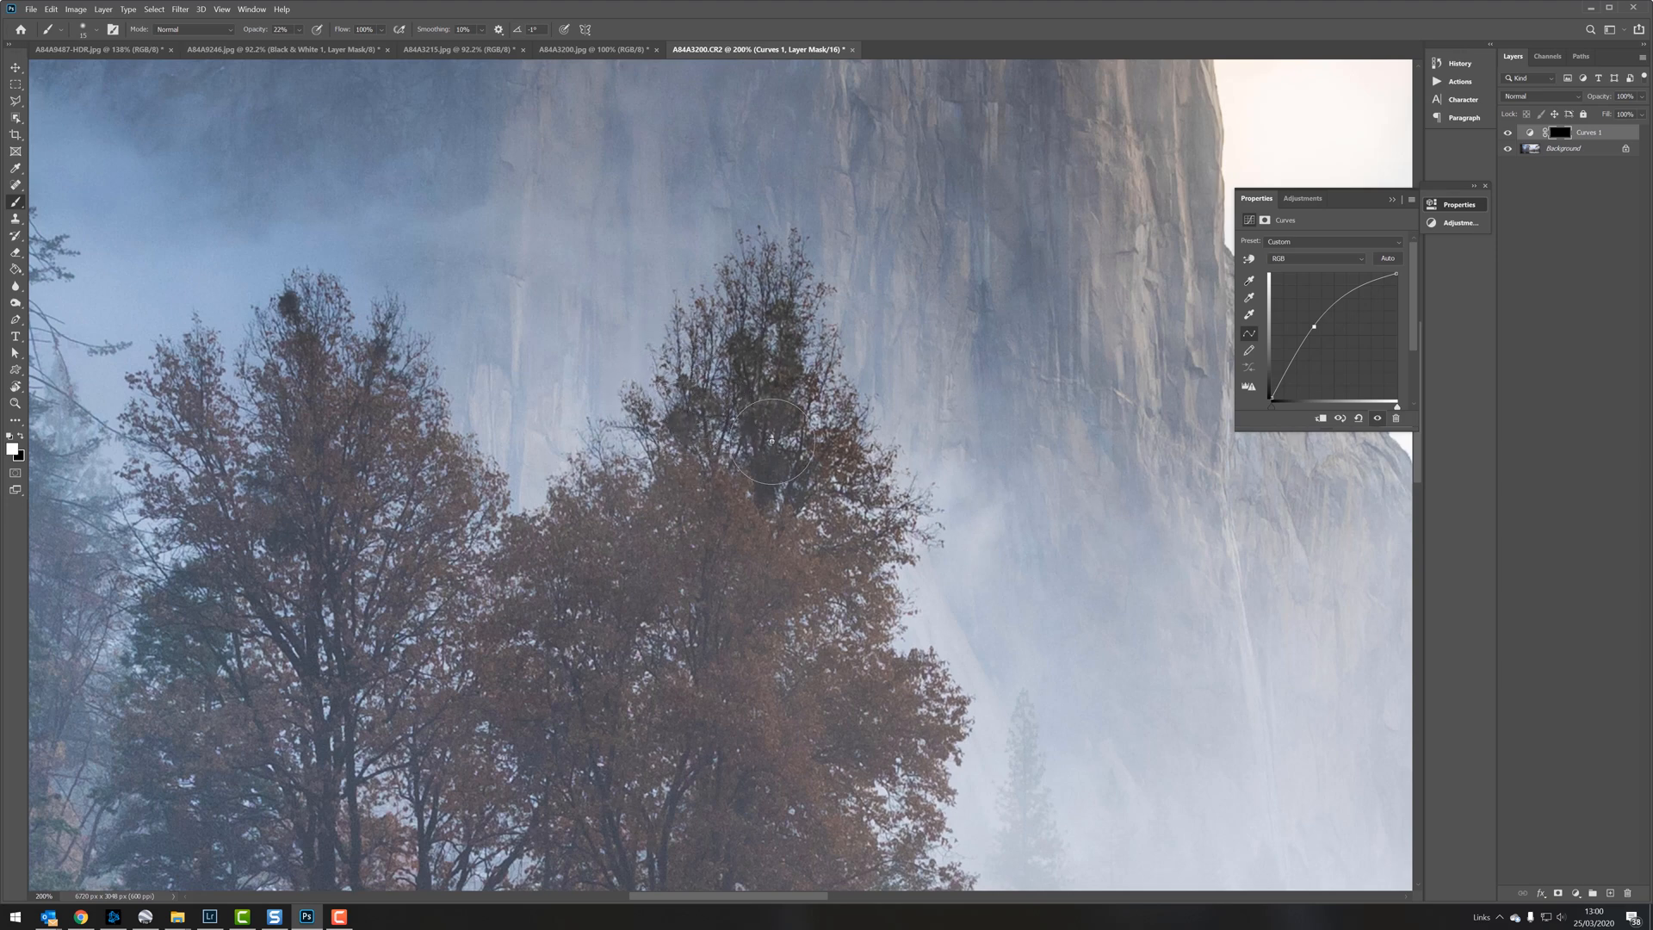
{"action": "scroll", "coordinate": [802, 471], "scroll_direction": "left", "scroll_amount": 2}
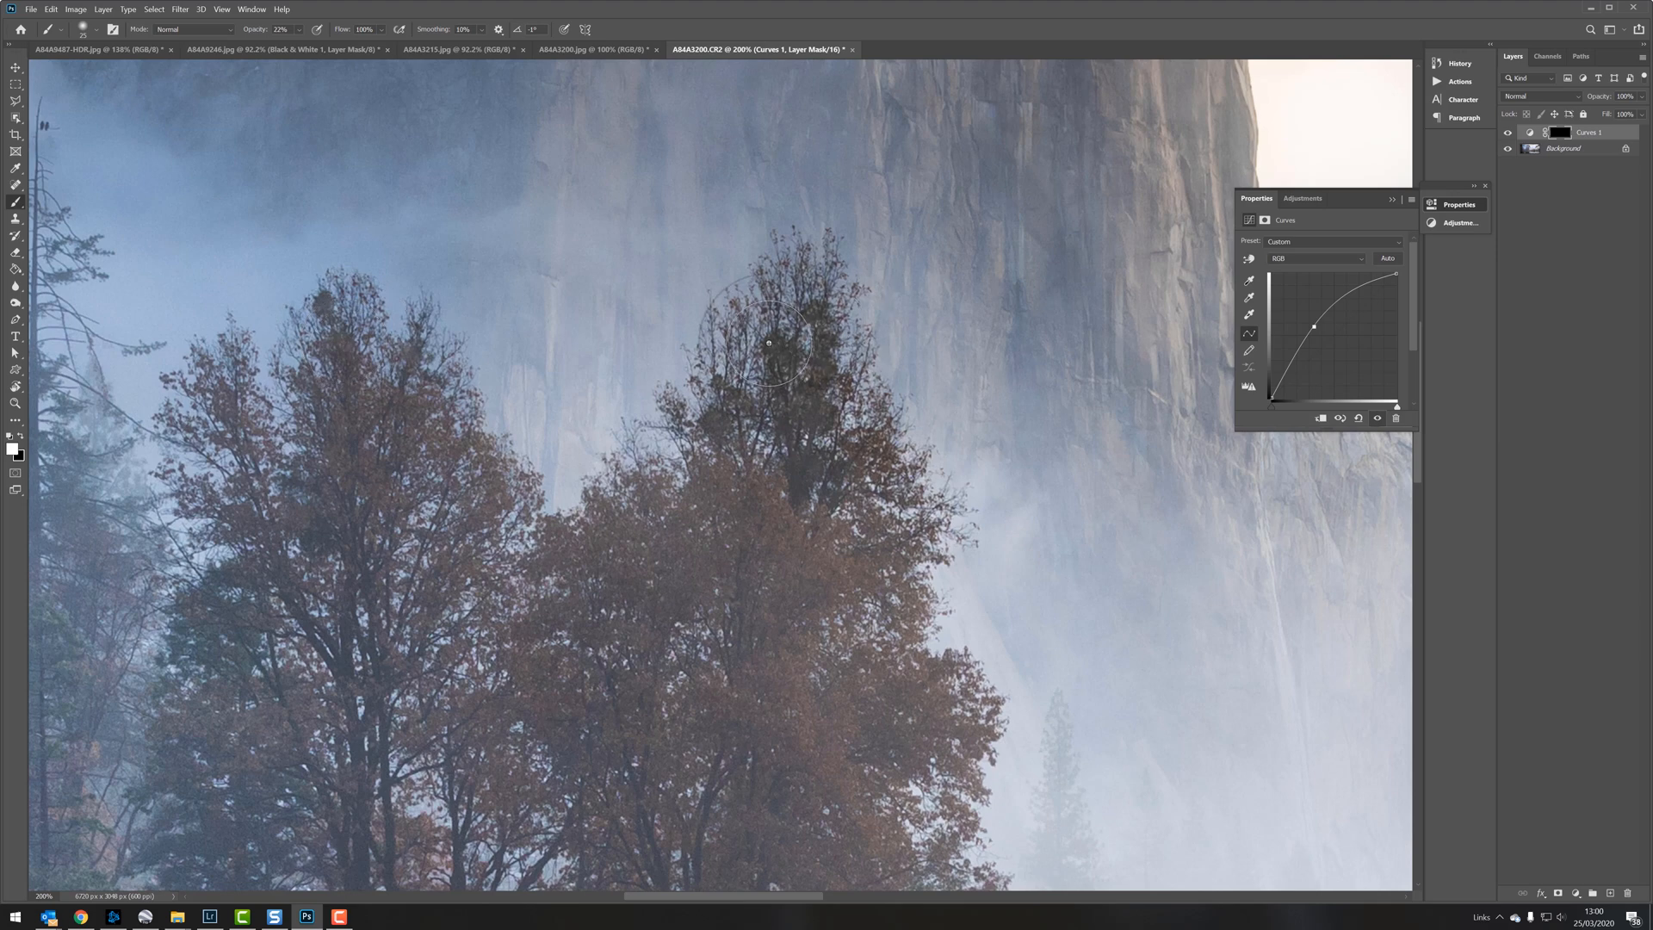
{"action": "scroll", "coordinate": [776, 362], "scroll_direction": "left", "scroll_amount": 2}
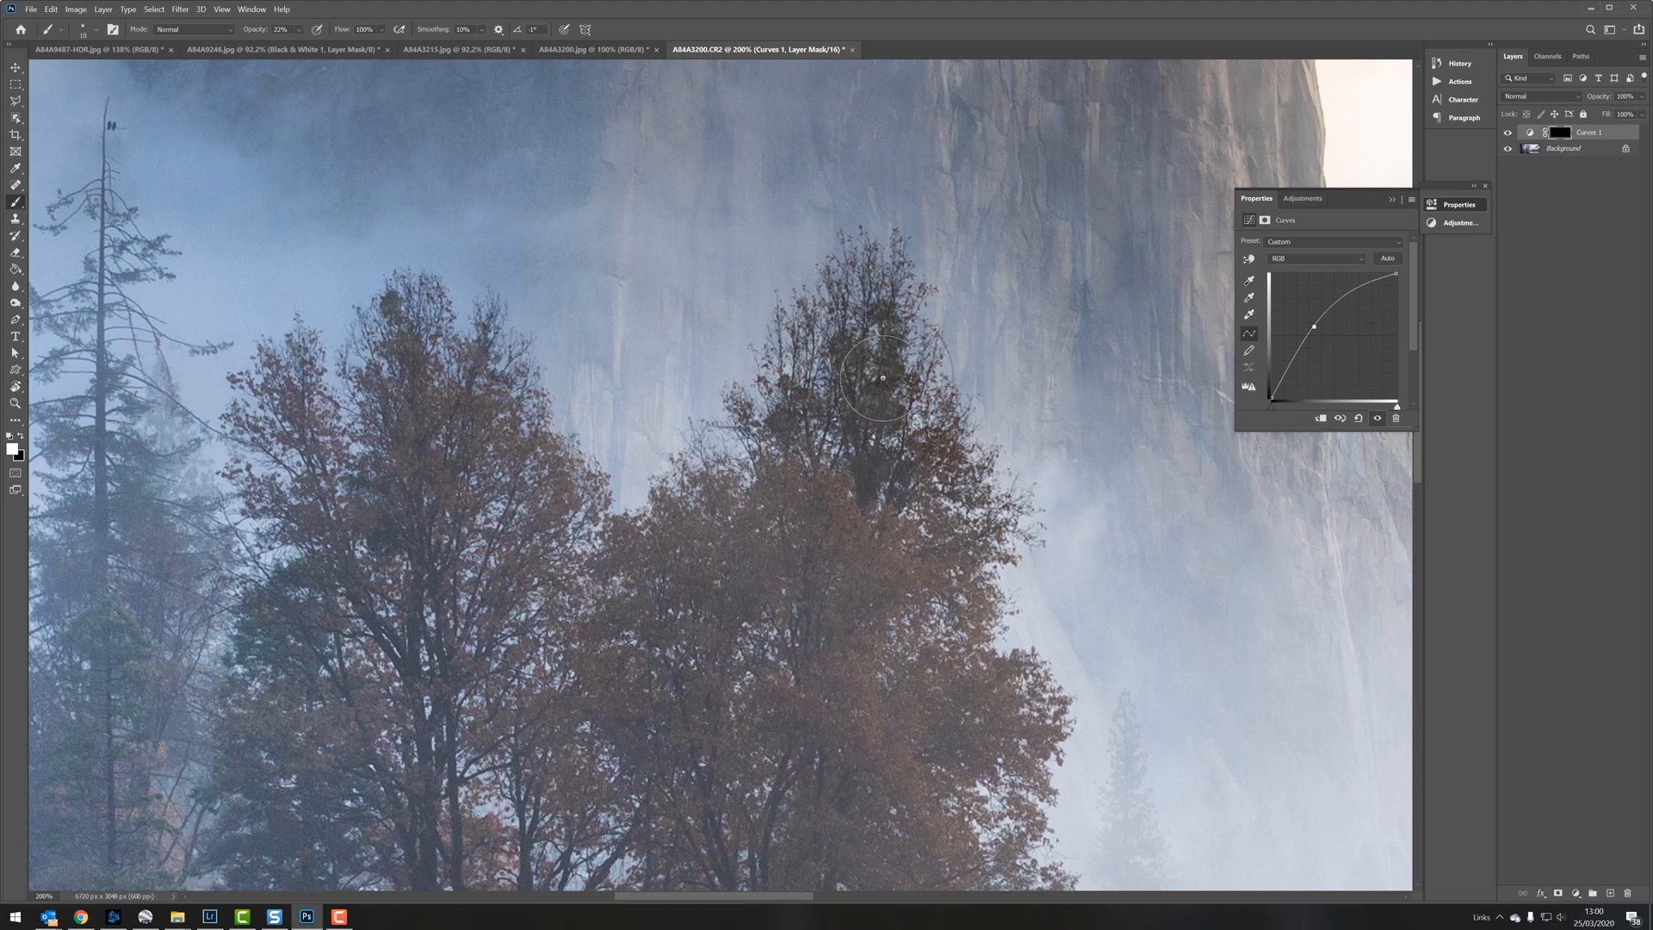
{"action": "key", "text": "]"}
{"action": "key", "text": "]"}
{"action": "key", "text": "]"}
{"action": "scroll", "coordinate": [913, 398], "scroll_direction": "left", "scroll_amount": 1}
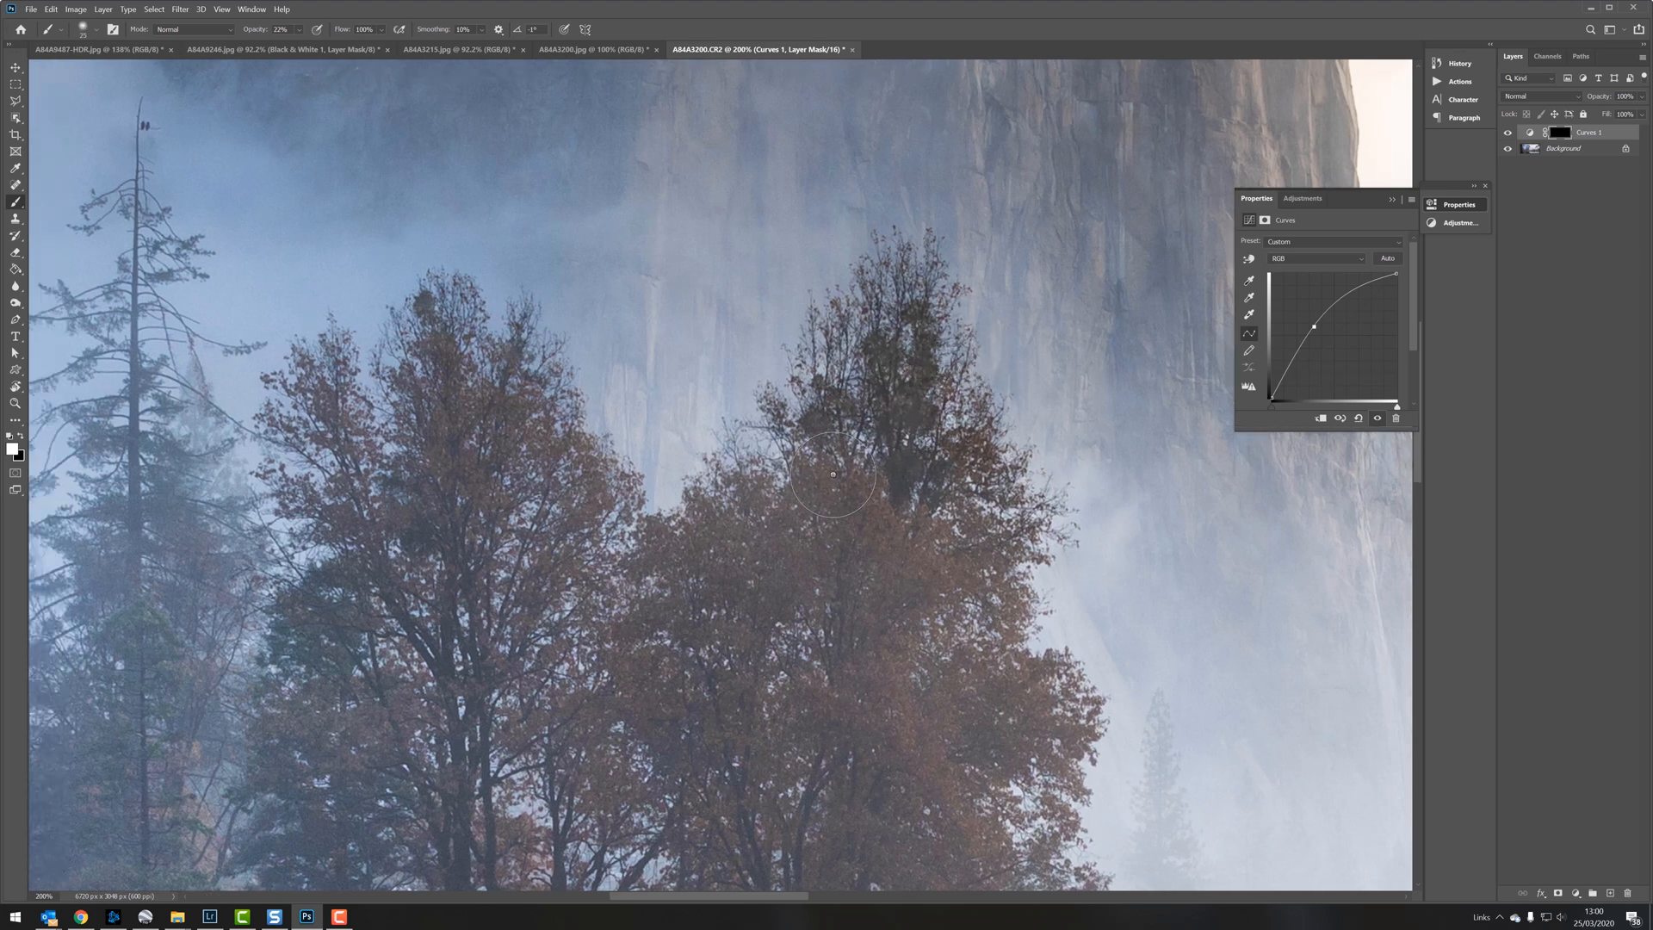
Step: Add a second Curves adjustment layer above the treetop correction, covering the whole image
{"action": "key", "text": "ctrl+minus"}
{"action": "key", "text": "ctrl+minus"}
{"action": "key", "text": "ctrl+minus"}
{"action": "key", "text": "ctrl+minus"}
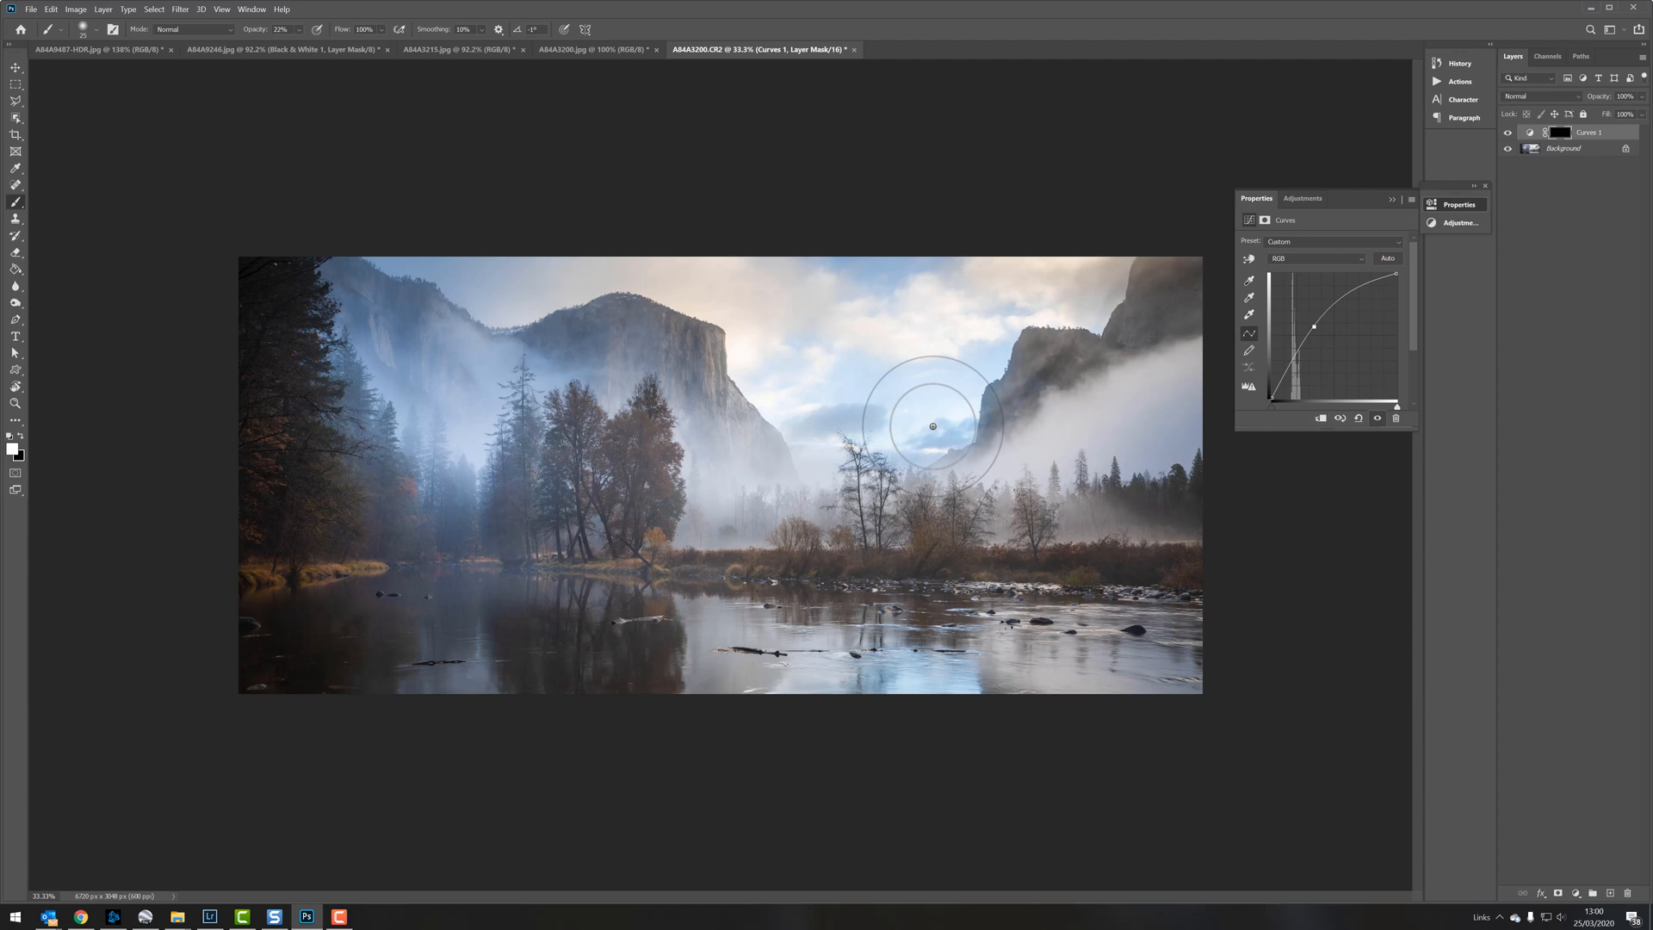
{"action": "left_click", "coordinate": [1576, 893]}
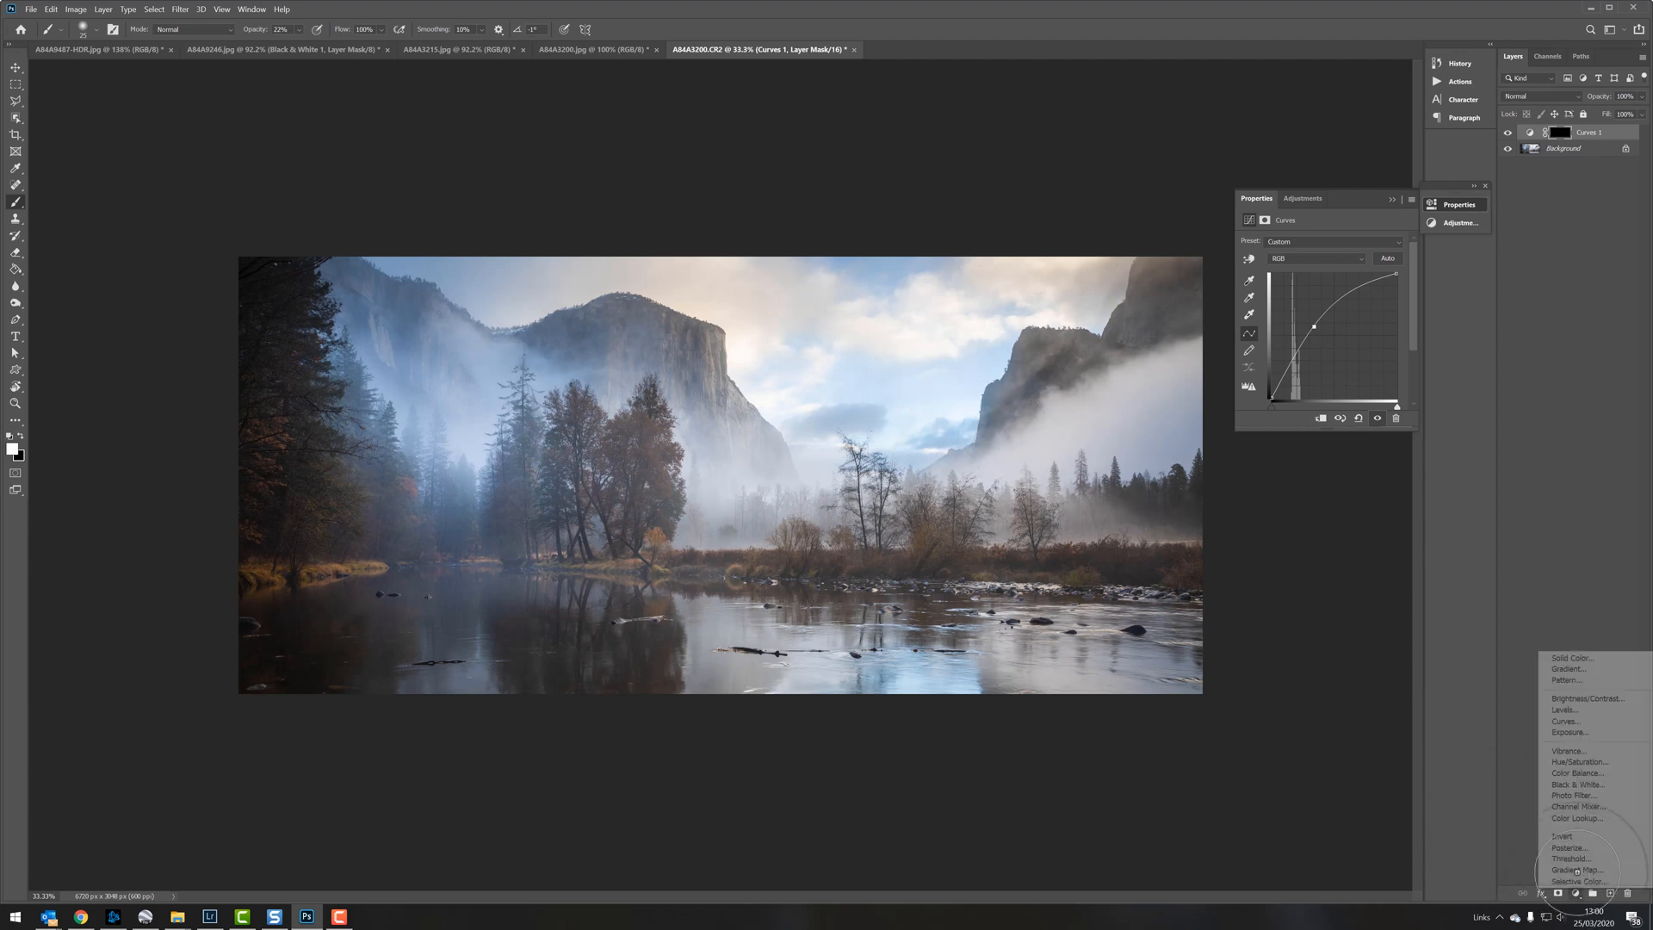
{"action": "left_click", "coordinate": [1566, 721]}
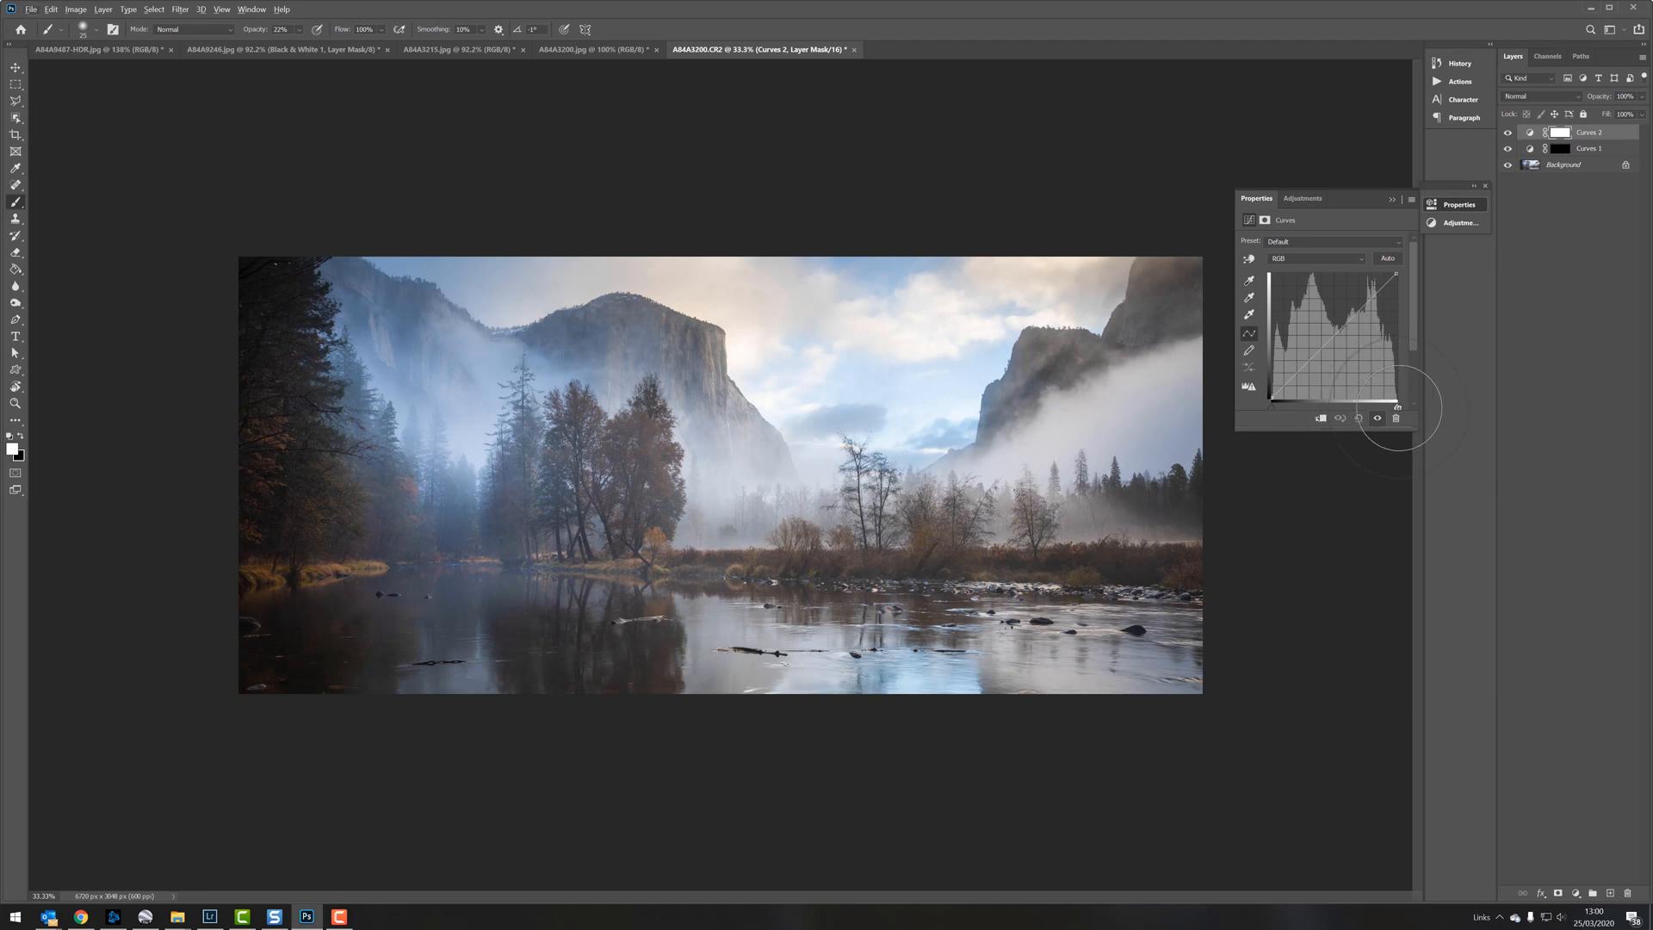
{"action": "mouse_move", "coordinate": [1397, 406]}
{"action": "left_mouse_down"}
{"action": "mouse_move", "coordinate": [1452, 413]}
{"action": "mouse_move", "coordinate": [1369, 431]}
{"action": "left_mouse_up"}
Step: Add a third Curves adjustment layer and pull its RGB curve down in the midtones to darken the whole image
{"action": "left_click", "coordinate": [1577, 893]}
{"action": "left_click", "coordinate": [1561, 722]}
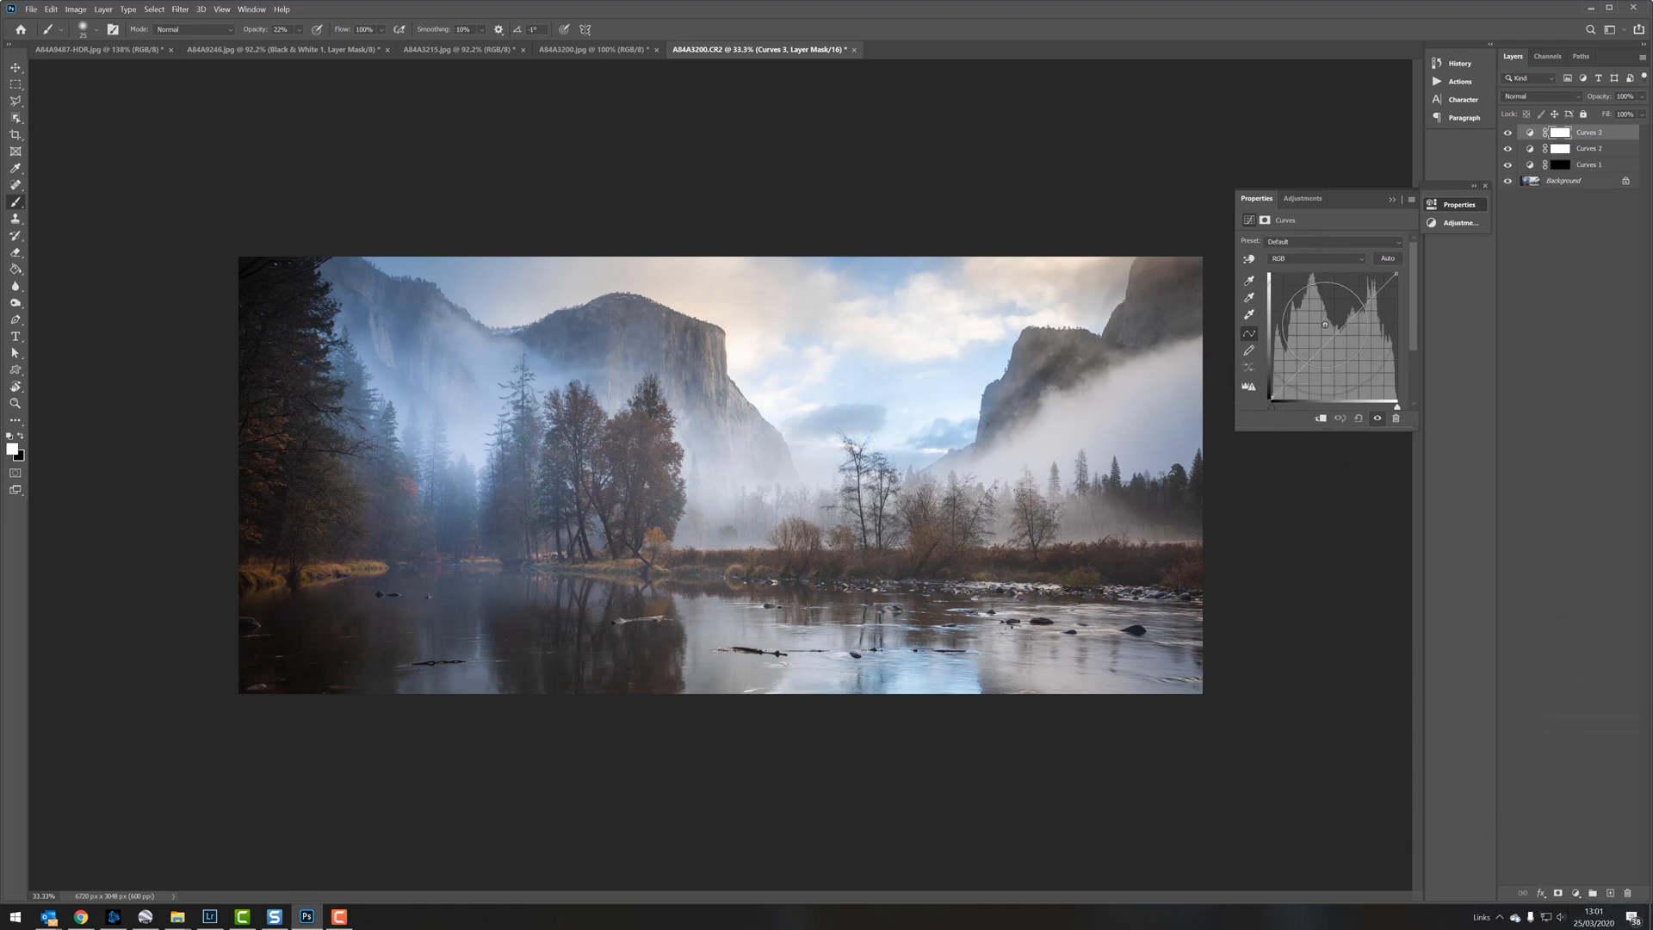
{"action": "left_click_drag", "start_coordinate": [1335, 334], "coordinate": [1335, 340]}
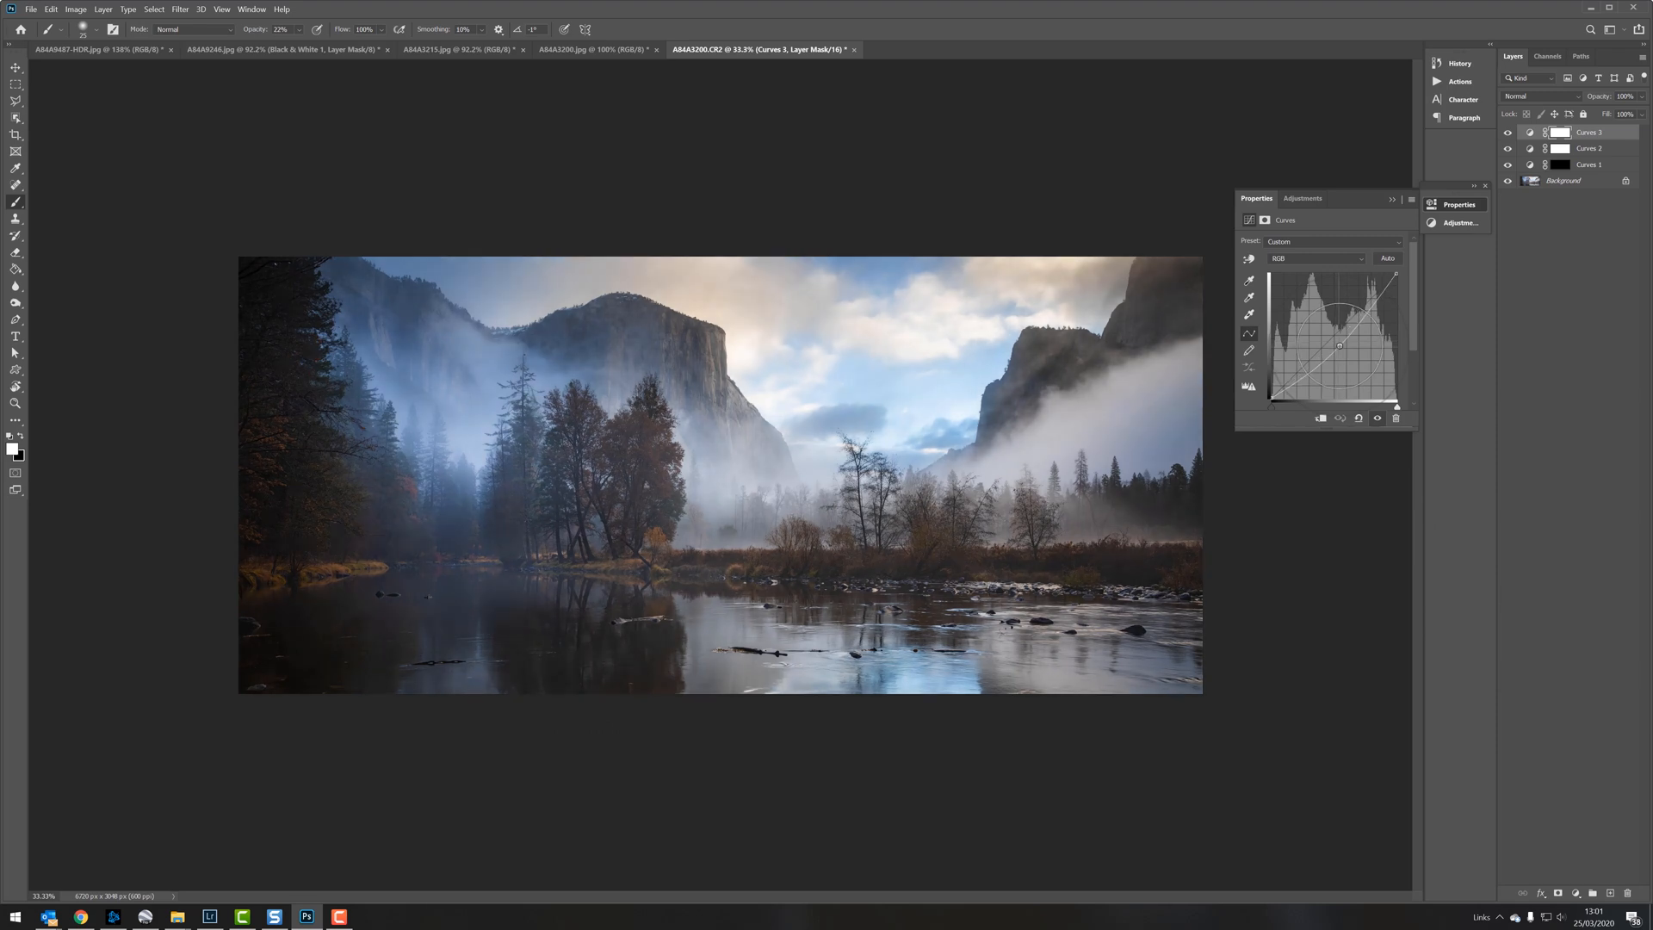
Step: Draw a vertical gradient on the darkening Curves layer's mask to limit it to the upper sky, and check the cliff edge up close
{"action": "left_click", "coordinate": [15, 269]}
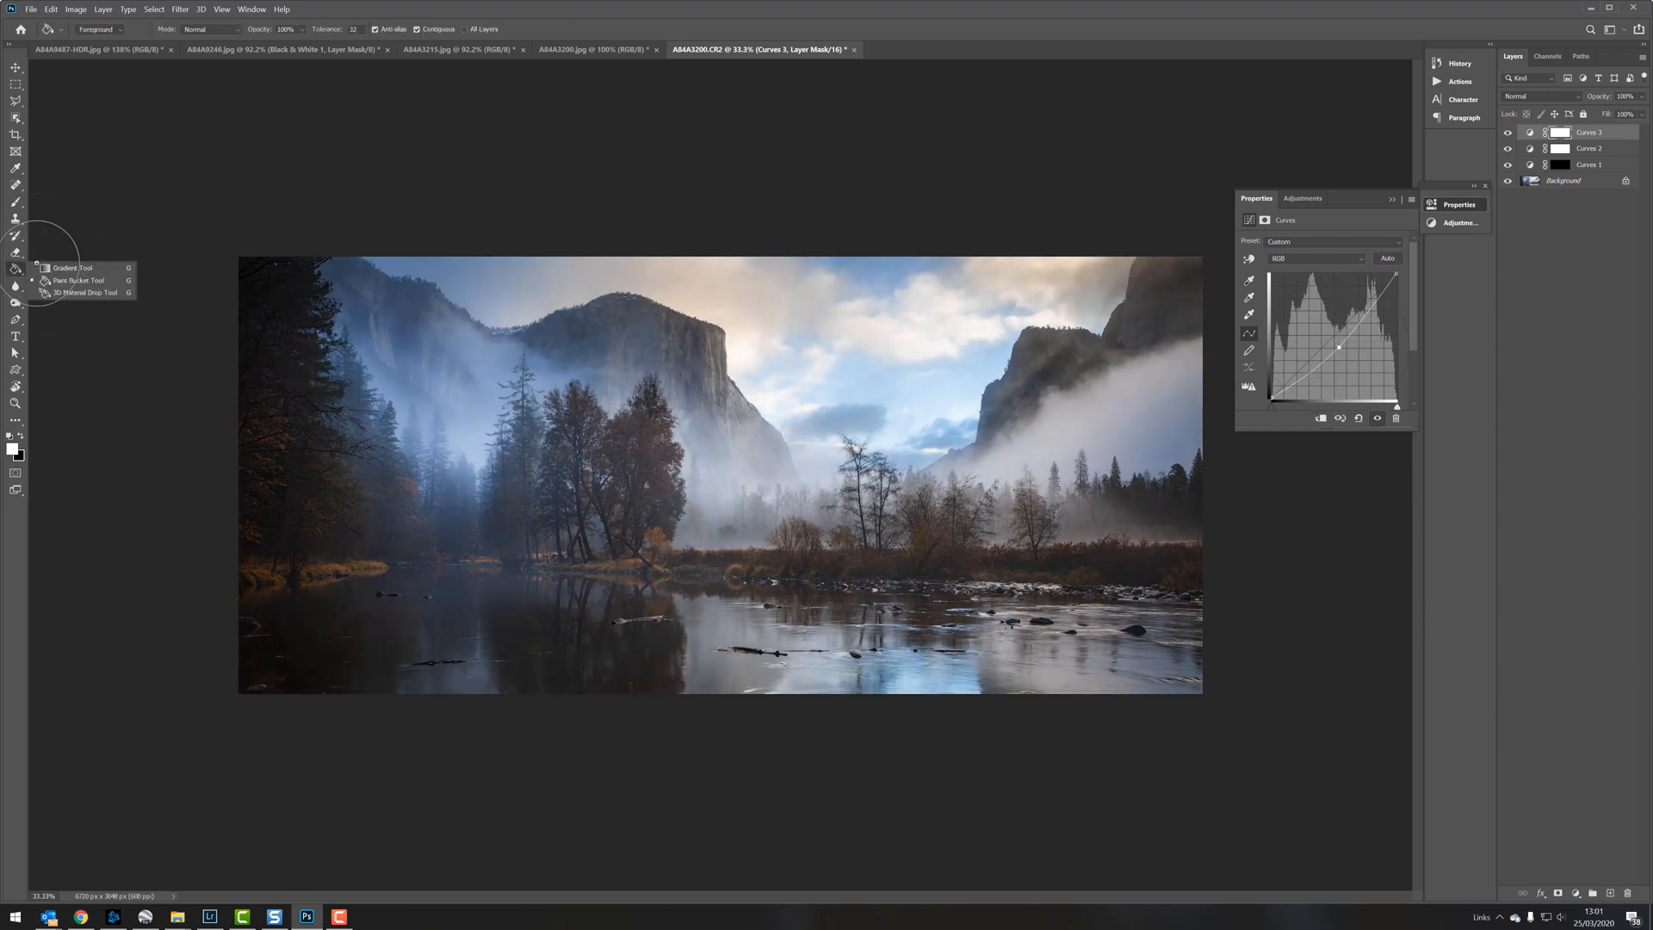
{"action": "left_click", "coordinate": [60, 268]}
{"action": "left_click_drag", "start_coordinate": [775, 292], "coordinate": [773, 413]}
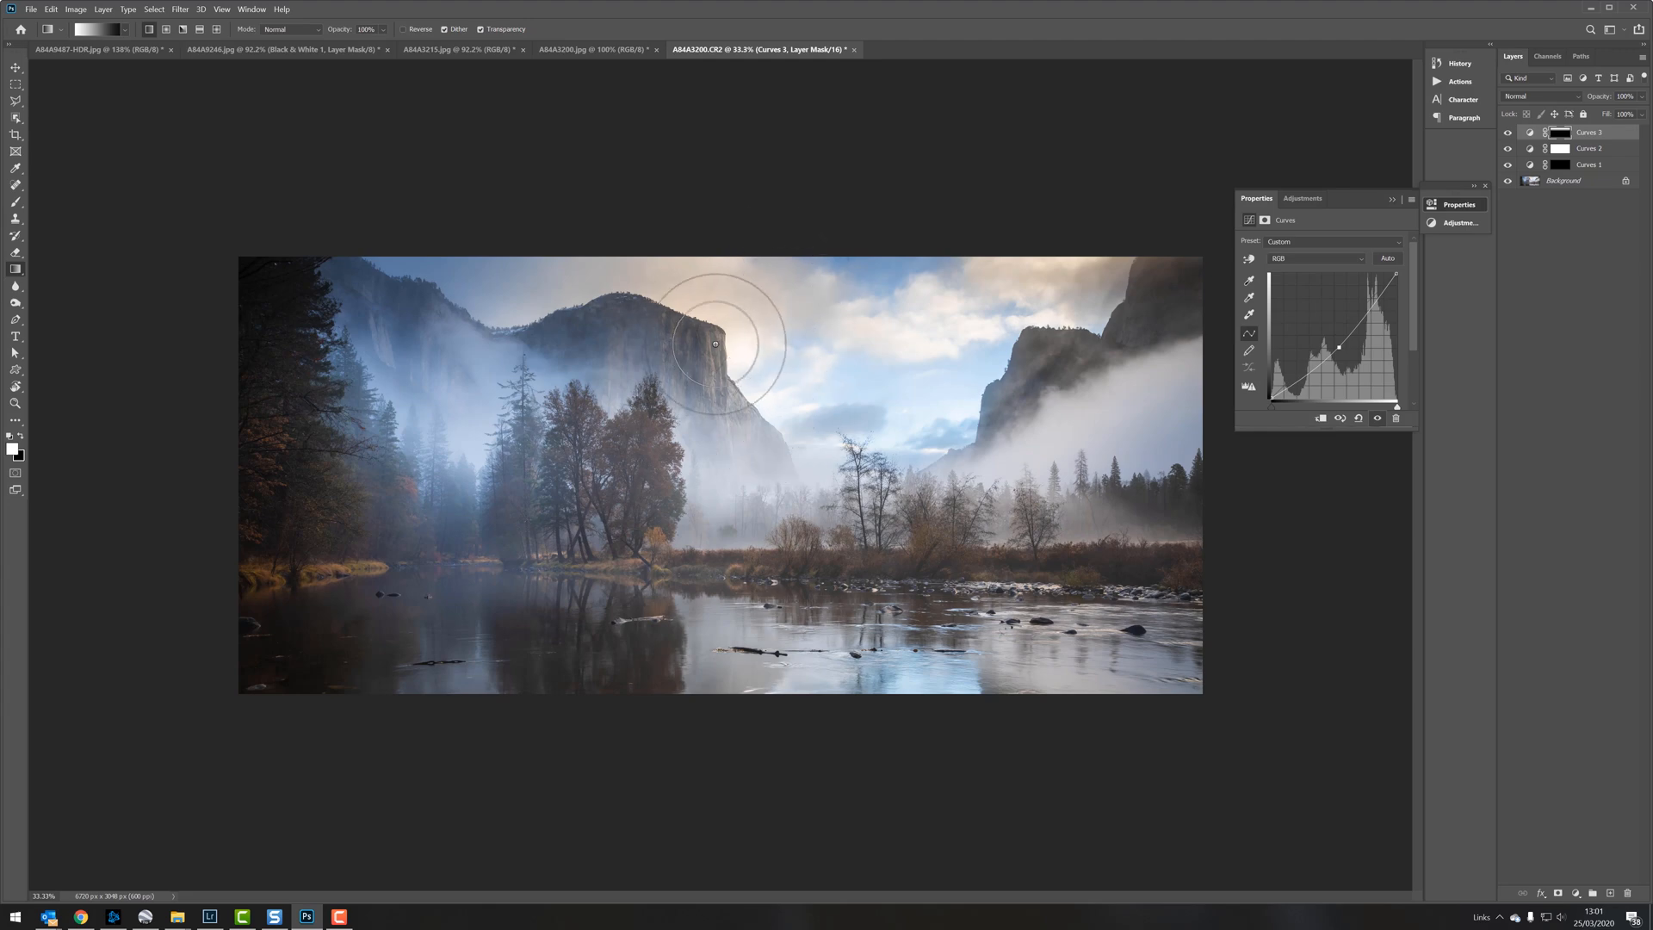
{"action": "key", "text": "ctrl+plus"}
{"action": "key", "text": "ctrl+plus"}
{"action": "key", "text": "ctrl+plus"}
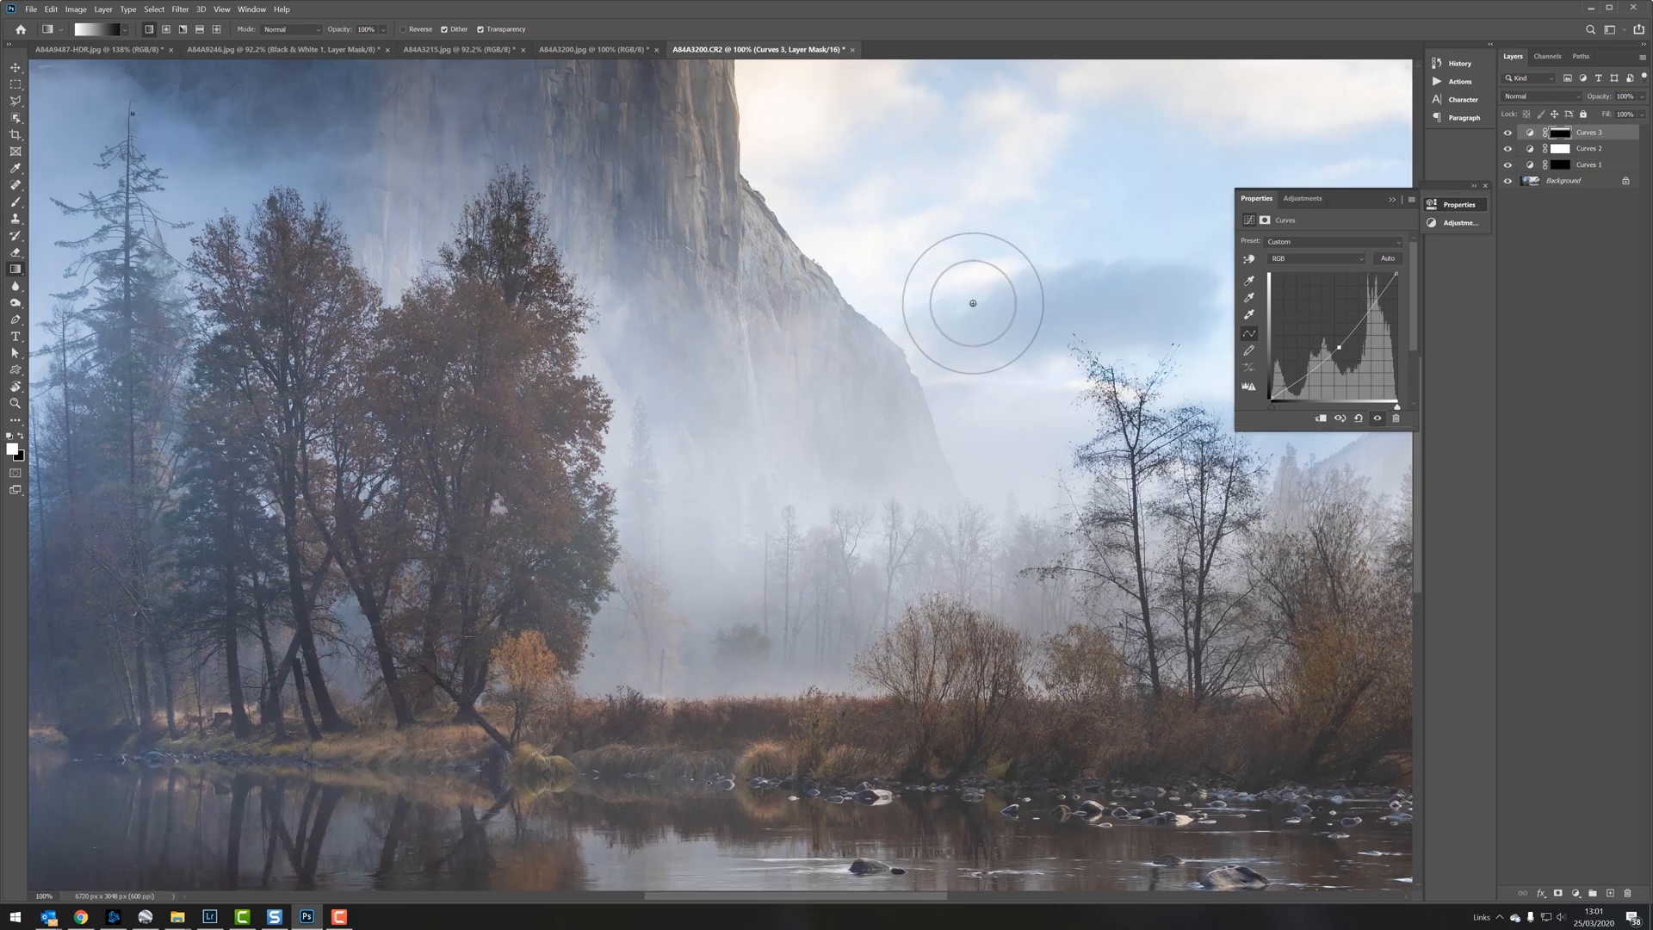
{"action": "scroll", "coordinate": [974, 304], "scroll_direction": "up", "scroll_amount": 3}
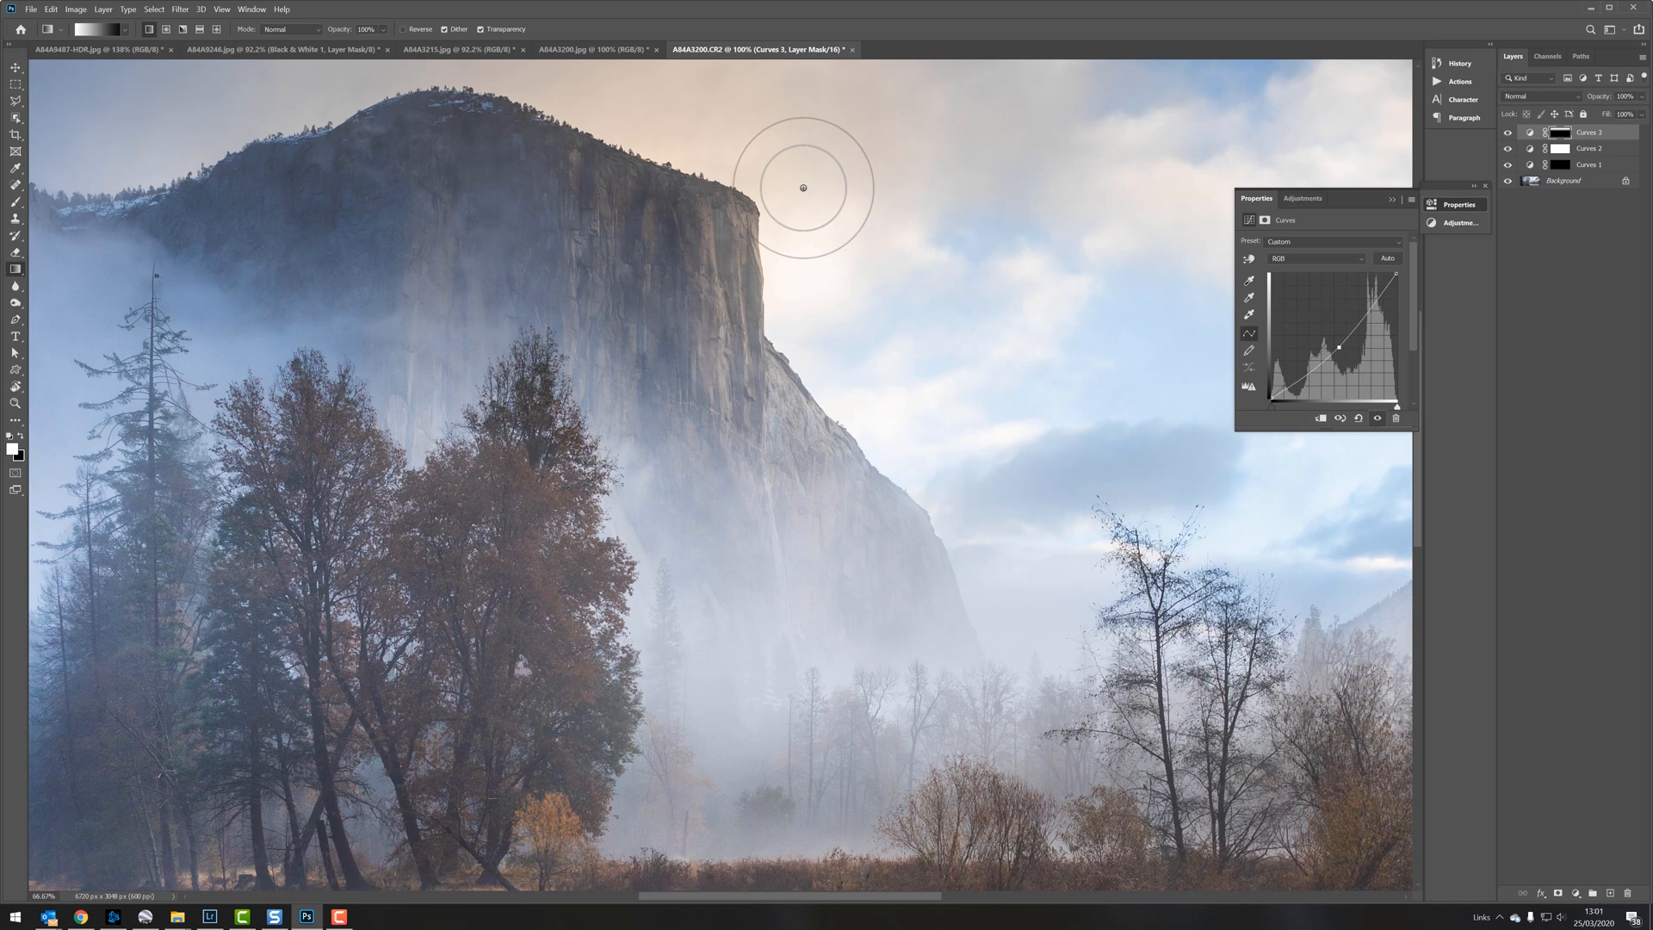
{"action": "key", "text": "ctrl+minus"}
{"action": "key", "text": "ctrl+minus"}
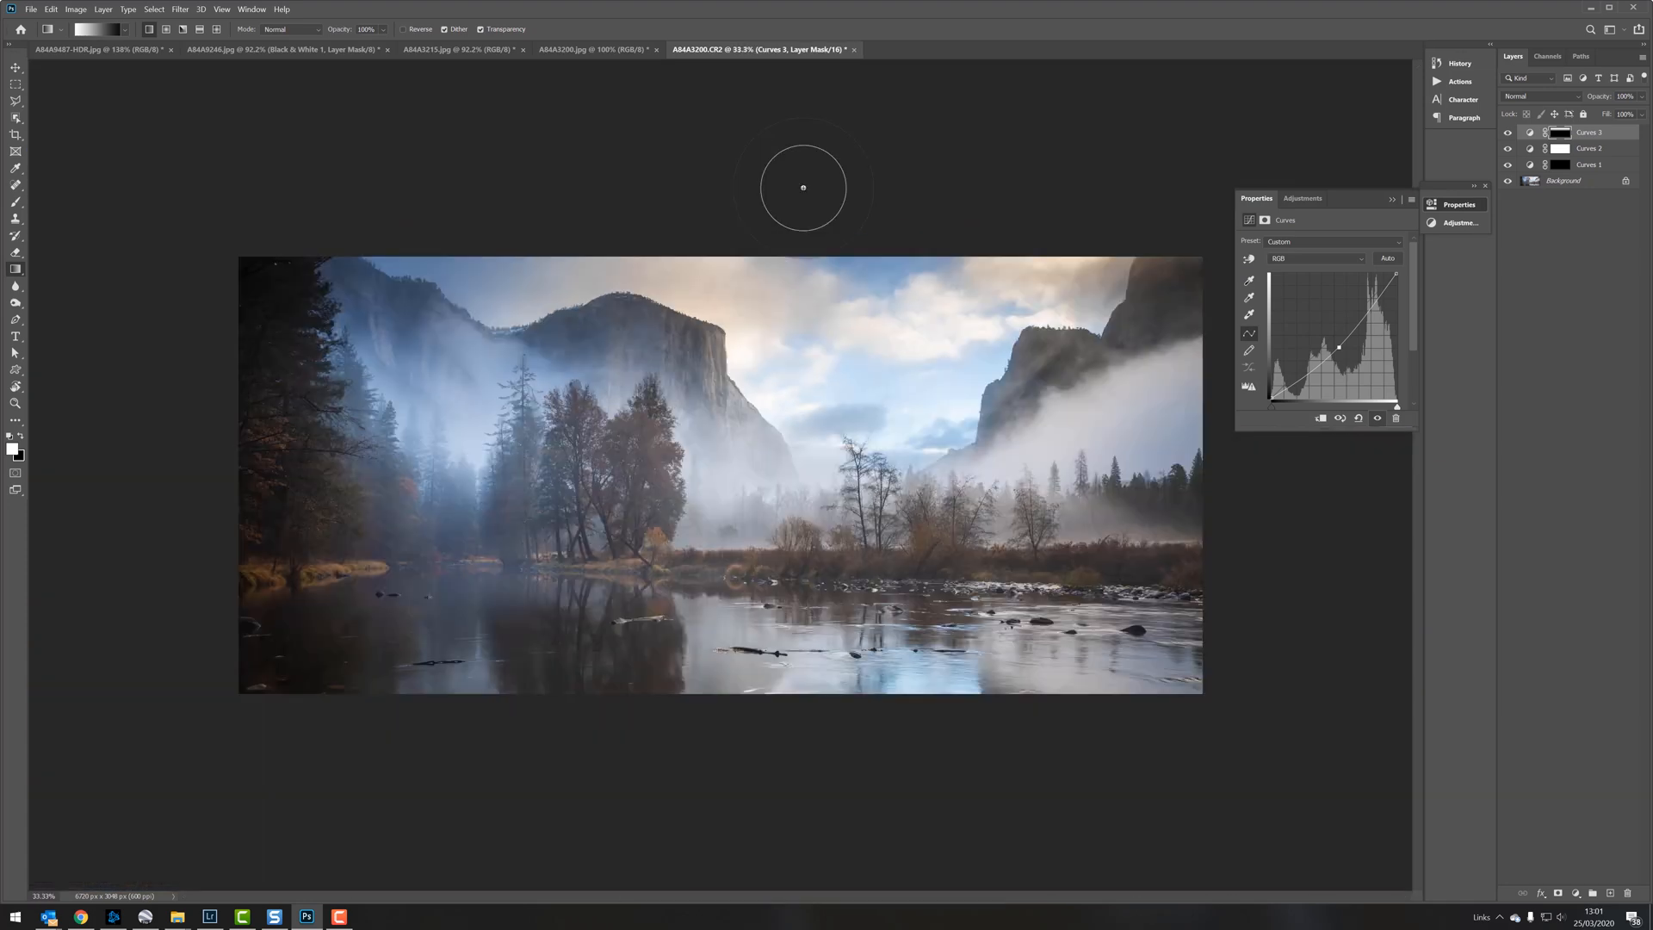
Step: Add a Hue/Saturation adjustment layer above the Curves layers and set its master saturation to +20
{"action": "left_click", "coordinate": [1393, 199]}
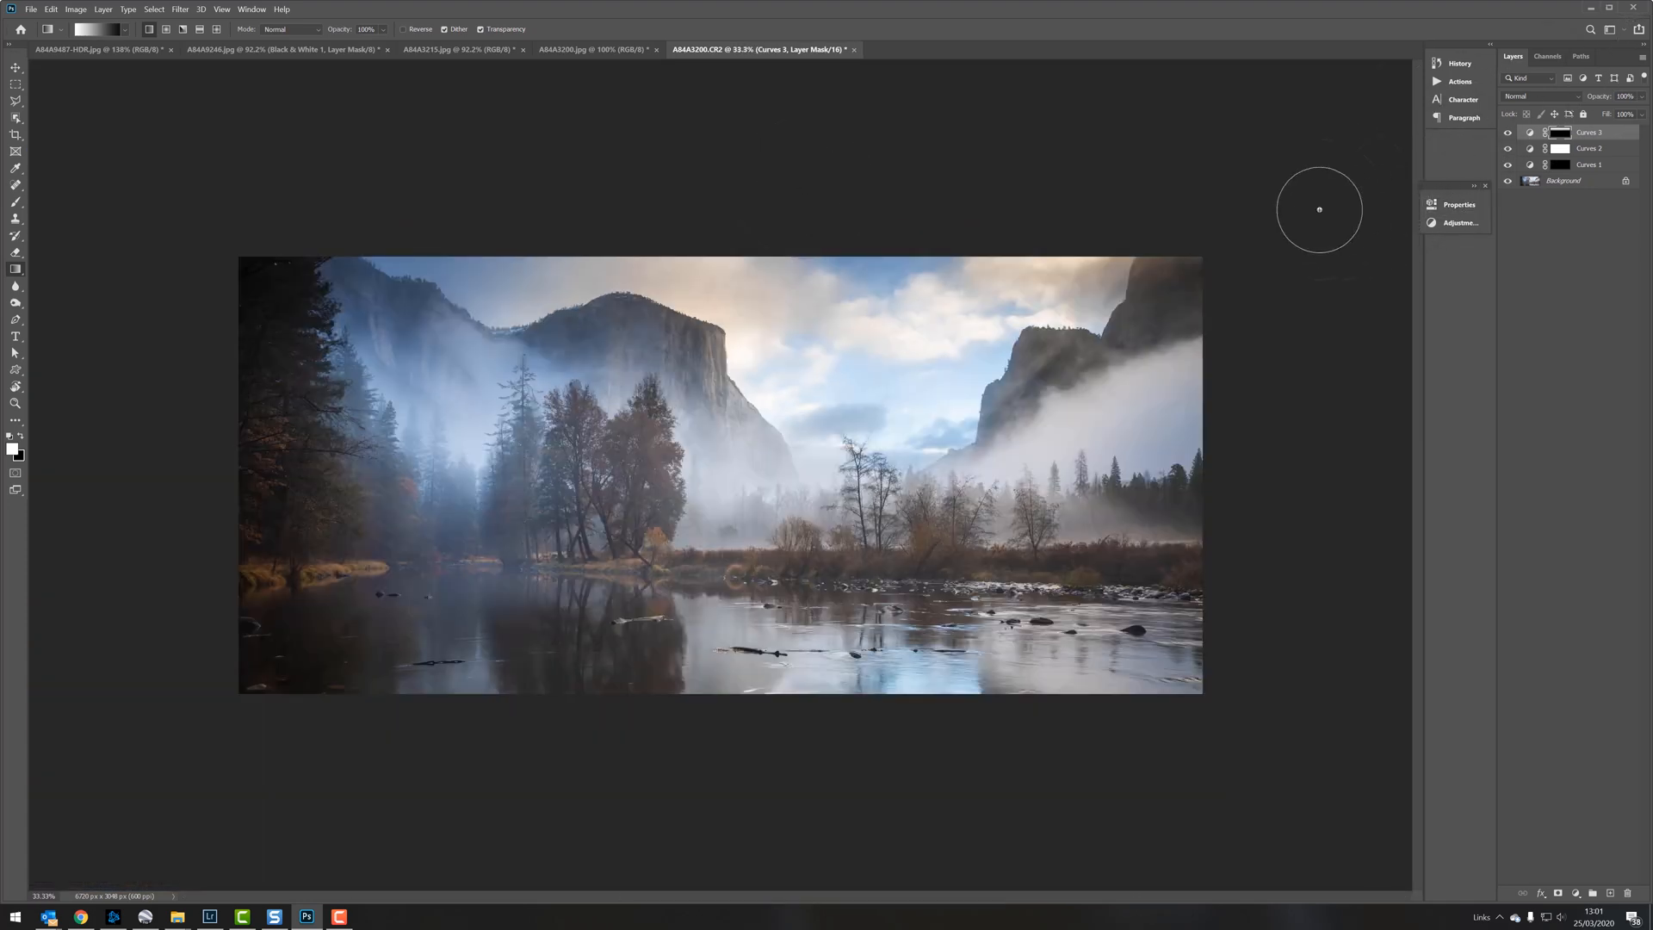
{"action": "left_click", "coordinate": [1576, 893]}
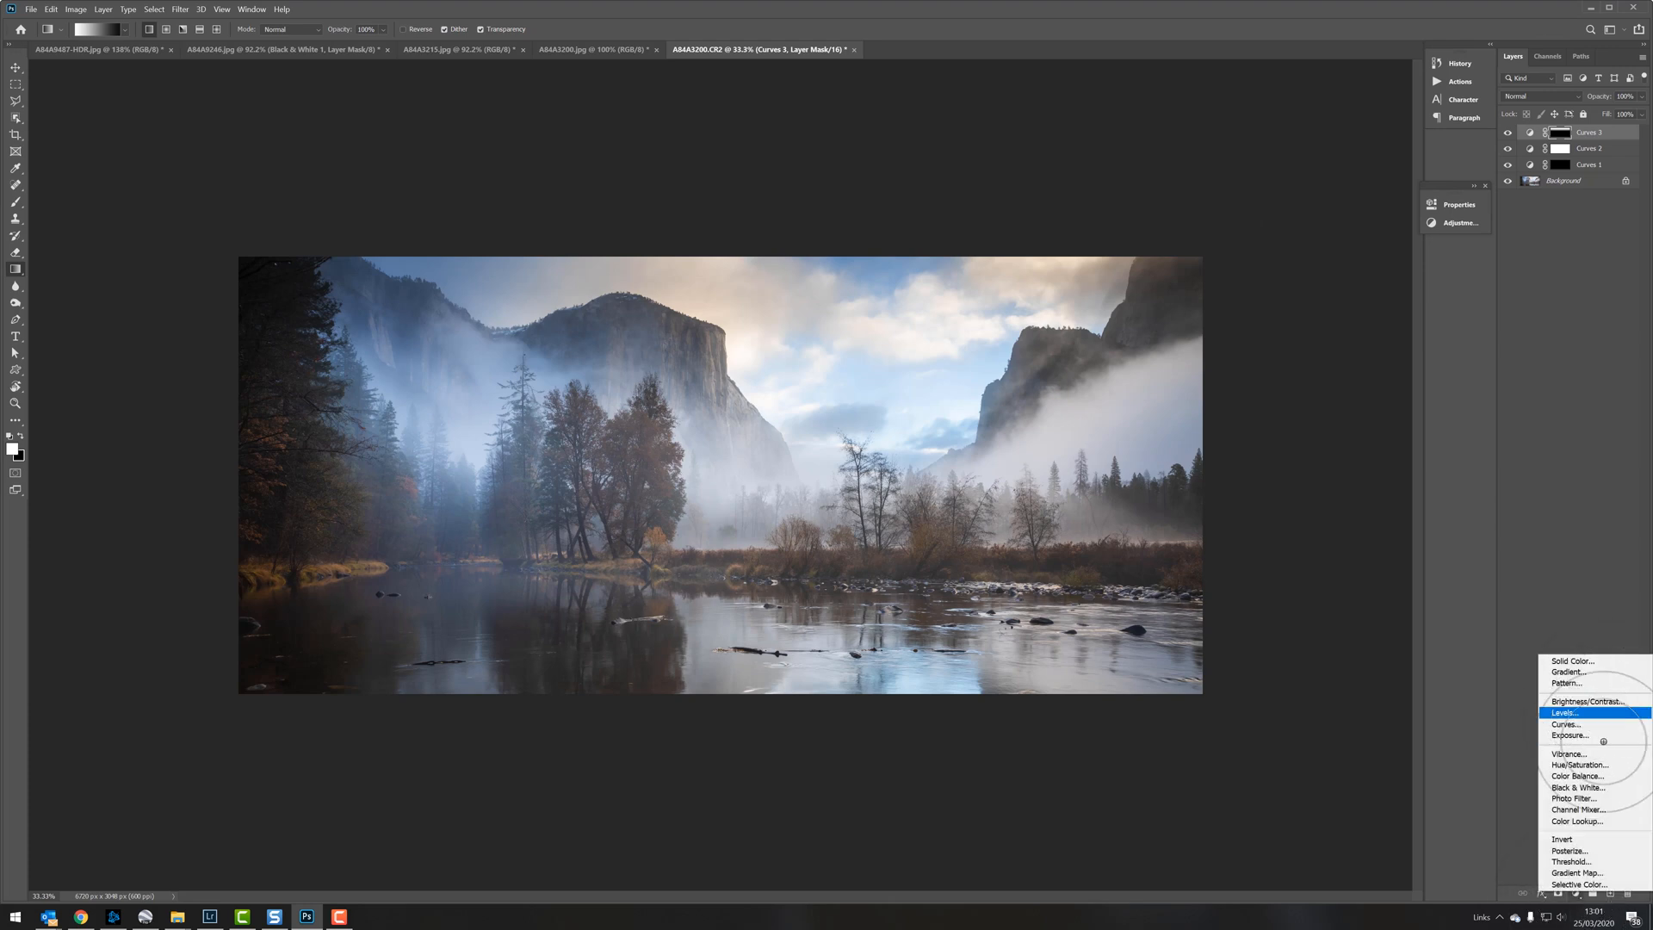
{"action": "left_click", "coordinate": [1580, 765]}
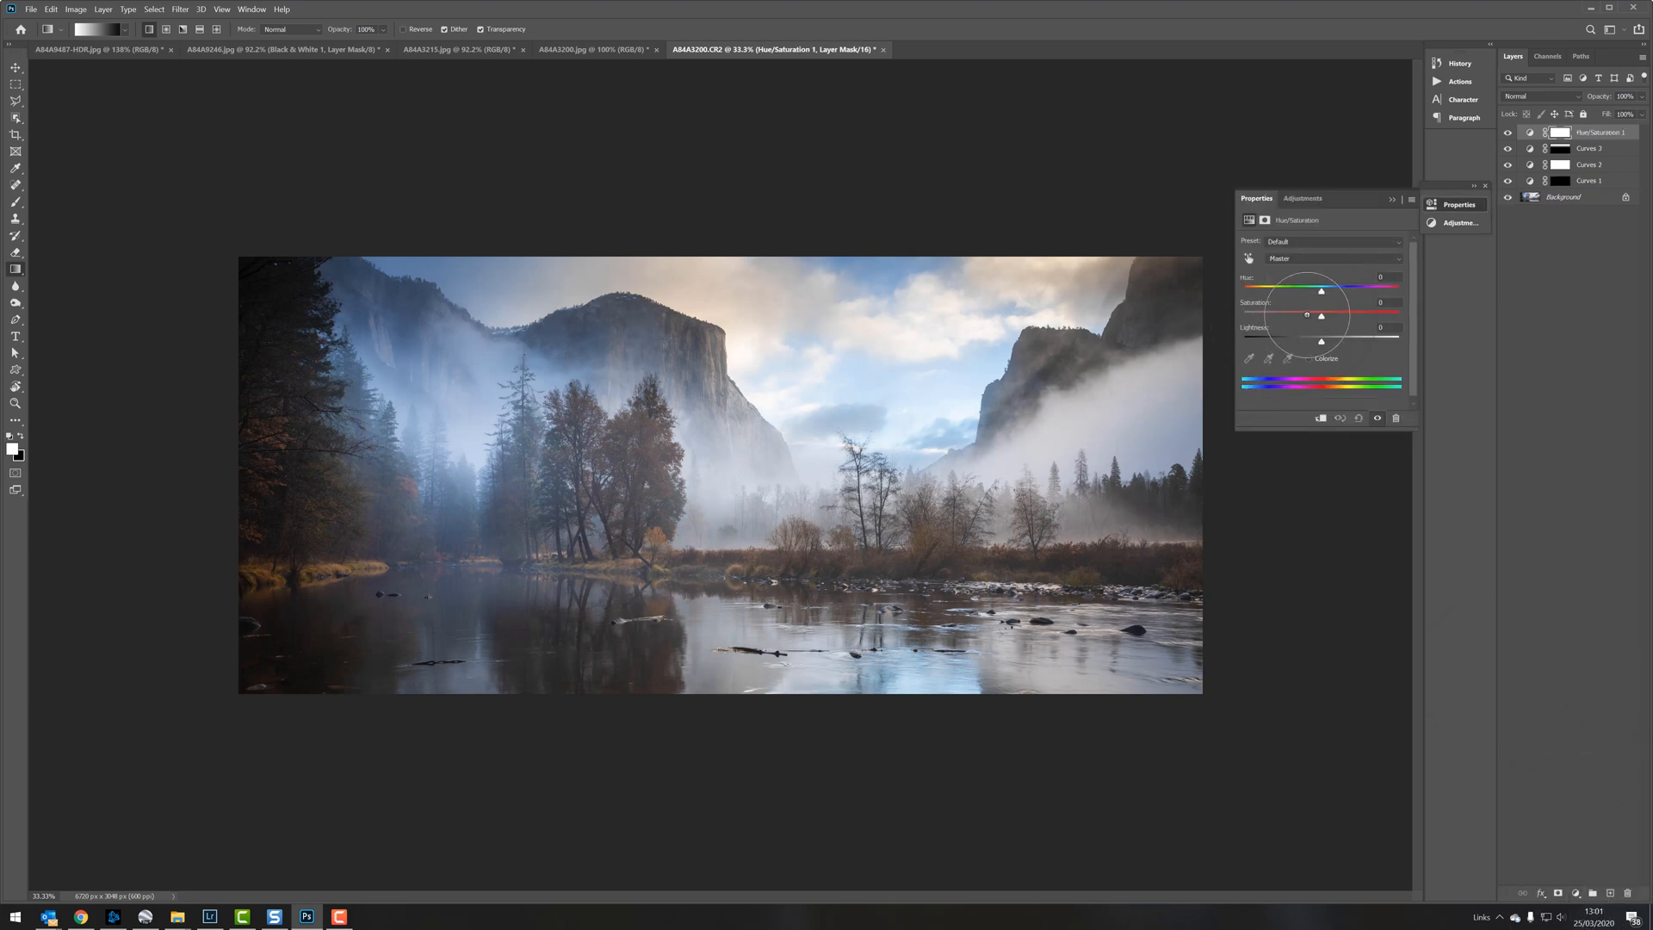
{"action": "left_click_drag", "start_coordinate": [1308, 315], "coordinate": [1338, 317]}
Step: Fill the Hue/Saturation layer's mask with black using the Paint Bucket tool
{"action": "right_click", "coordinate": [16, 270]}
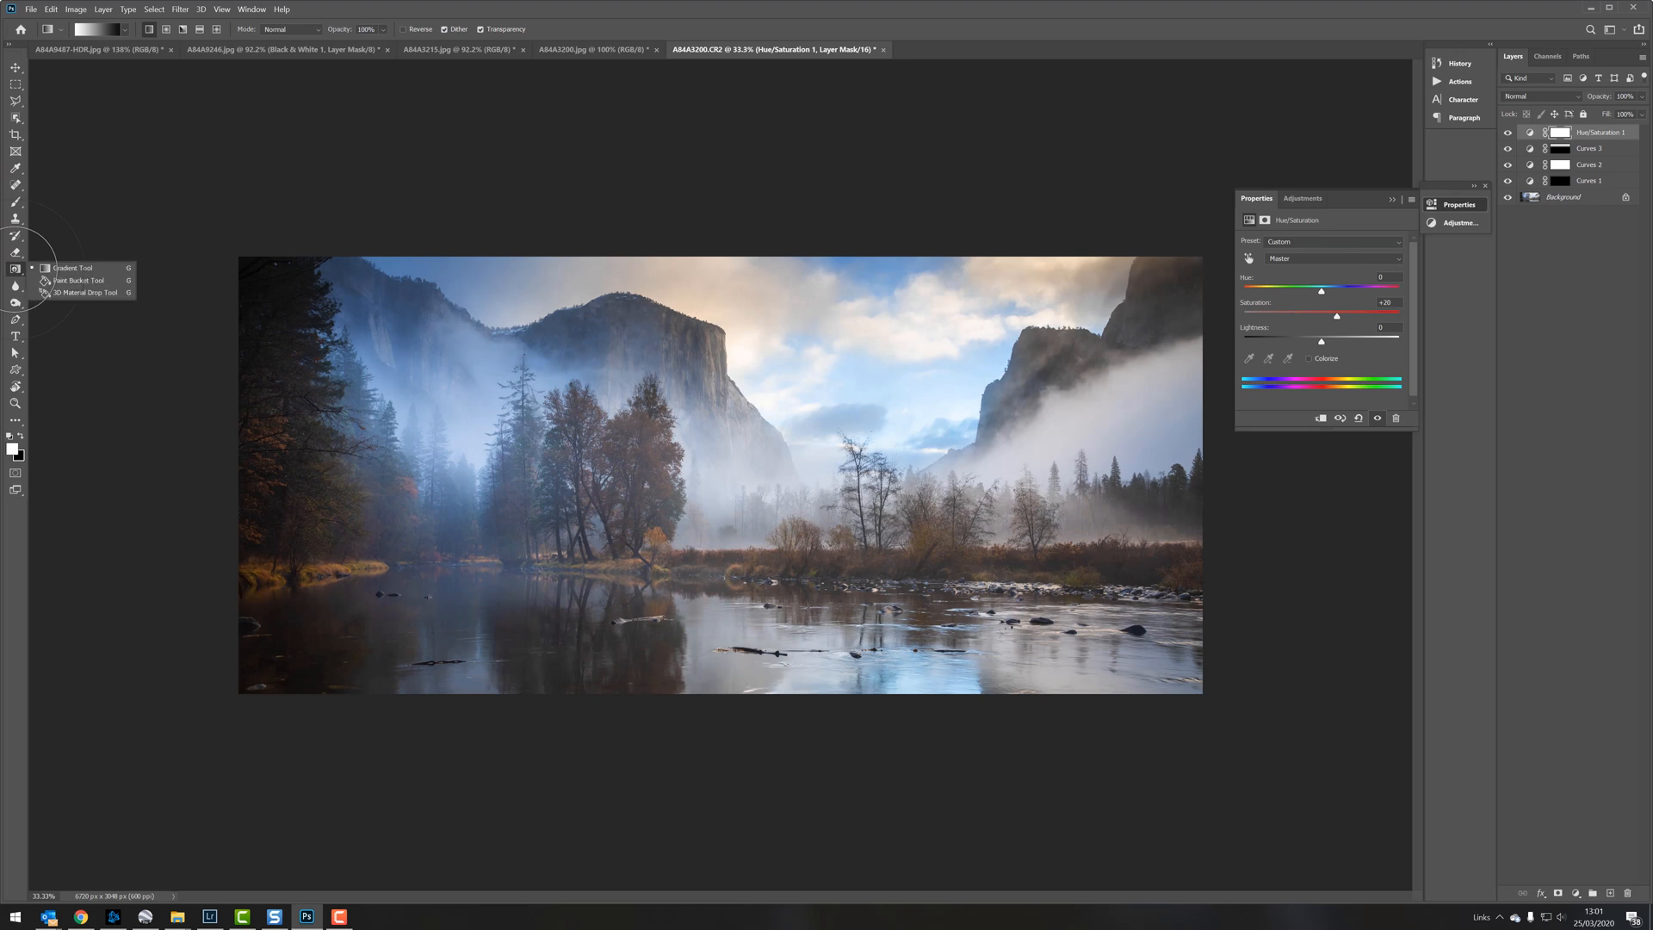
{"action": "left_click", "coordinate": [73, 282]}
{"action": "key", "text": "x"}
{"action": "left_click", "coordinate": [543, 455]}
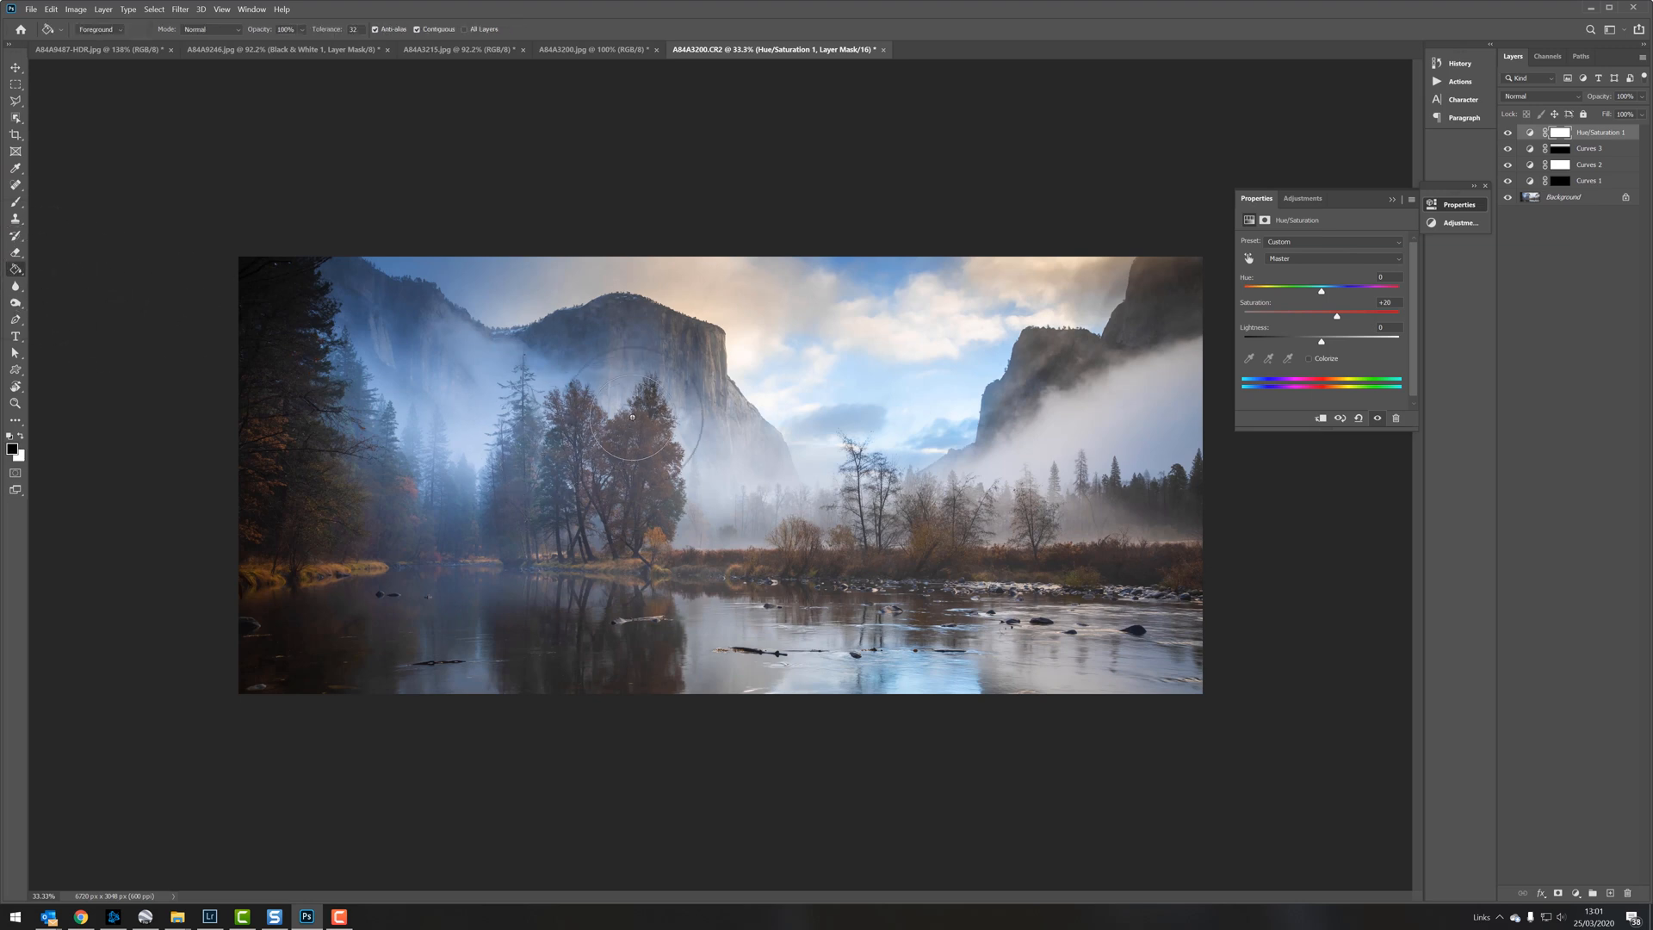
{"action": "key", "text": "x"}
Step: Paint white with an enlarged brush at 50% opacity on the Hue/Saturation mask over the autumn trees and the riverbank vegetation
{"action": "left_click", "coordinate": [18, 202]}
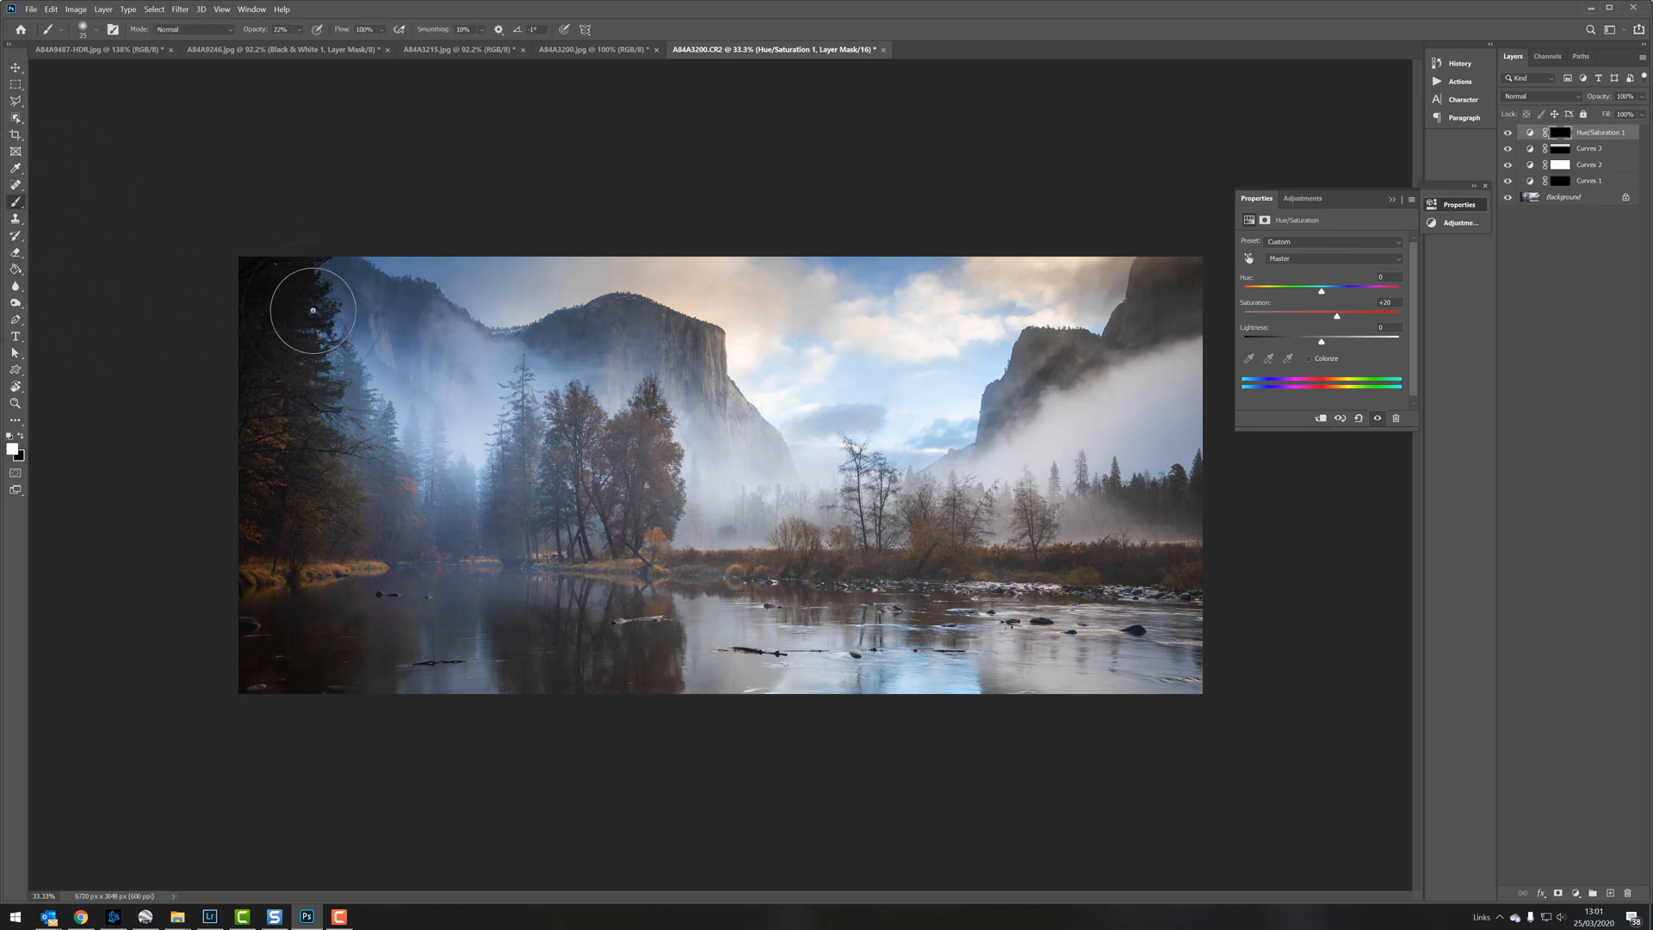
{"action": "key", "text": "bracketright"}
{"action": "key", "text": "bracketright"}
{"action": "key", "text": "bracketright"}
{"action": "key", "text": "bracketright"}
{"action": "key", "text": "bracketright"}
{"action": "key", "text": "bracketright"}
{"action": "key", "text": "bracketright"}
{"action": "mouse_move", "coordinate": [580, 423]}
{"action": "left_mouse_down"}
{"action": "mouse_move", "coordinate": [628, 421]}
{"action": "mouse_move", "coordinate": [639, 445]}
{"action": "mouse_move", "coordinate": [652, 438]}
{"action": "mouse_move", "coordinate": [632, 509]}
{"action": "mouse_move", "coordinate": [635, 440]}
{"action": "mouse_move", "coordinate": [606, 458]}
{"action": "mouse_move", "coordinate": [605, 509]}
{"action": "mouse_move", "coordinate": [639, 458]}
{"action": "mouse_move", "coordinate": [704, 569]}
{"action": "mouse_move", "coordinate": [660, 545]}
{"action": "mouse_move", "coordinate": [917, 542]}
{"action": "mouse_move", "coordinate": [917, 524]}
{"action": "mouse_move", "coordinate": [1050, 548]}
{"action": "mouse_move", "coordinate": [975, 549]}
{"action": "mouse_move", "coordinate": [1196, 561]}
{"action": "mouse_move", "coordinate": [729, 554]}
{"action": "mouse_move", "coordinate": [1048, 560]}
{"action": "mouse_move", "coordinate": [867, 562]}
{"action": "mouse_move", "coordinate": [637, 514]}
{"action": "left_mouse_up"}
{"action": "mouse_move", "coordinate": [362, 476]}
{"action": "left_mouse_down"}
{"action": "mouse_move", "coordinate": [436, 528]}
{"action": "mouse_move", "coordinate": [403, 491]}
{"action": "mouse_move", "coordinate": [416, 518]}
{"action": "mouse_move", "coordinate": [372, 523]}
{"action": "mouse_move", "coordinate": [295, 465]}
{"action": "mouse_move", "coordinate": [257, 478]}
{"action": "mouse_move", "coordinate": [261, 443]}
{"action": "mouse_move", "coordinate": [471, 541]}
{"action": "mouse_move", "coordinate": [648, 504]}
{"action": "mouse_move", "coordinate": [618, 561]}
{"action": "mouse_move", "coordinate": [706, 534]}
{"action": "mouse_move", "coordinate": [930, 565]}
{"action": "mouse_move", "coordinate": [1306, 577]}
{"action": "left_mouse_up"}
Step: Add a fourth Curves adjustment layer and pull its RGB white point slightly inward to brighten the highlights
{"action": "left_click", "coordinate": [1576, 893]}
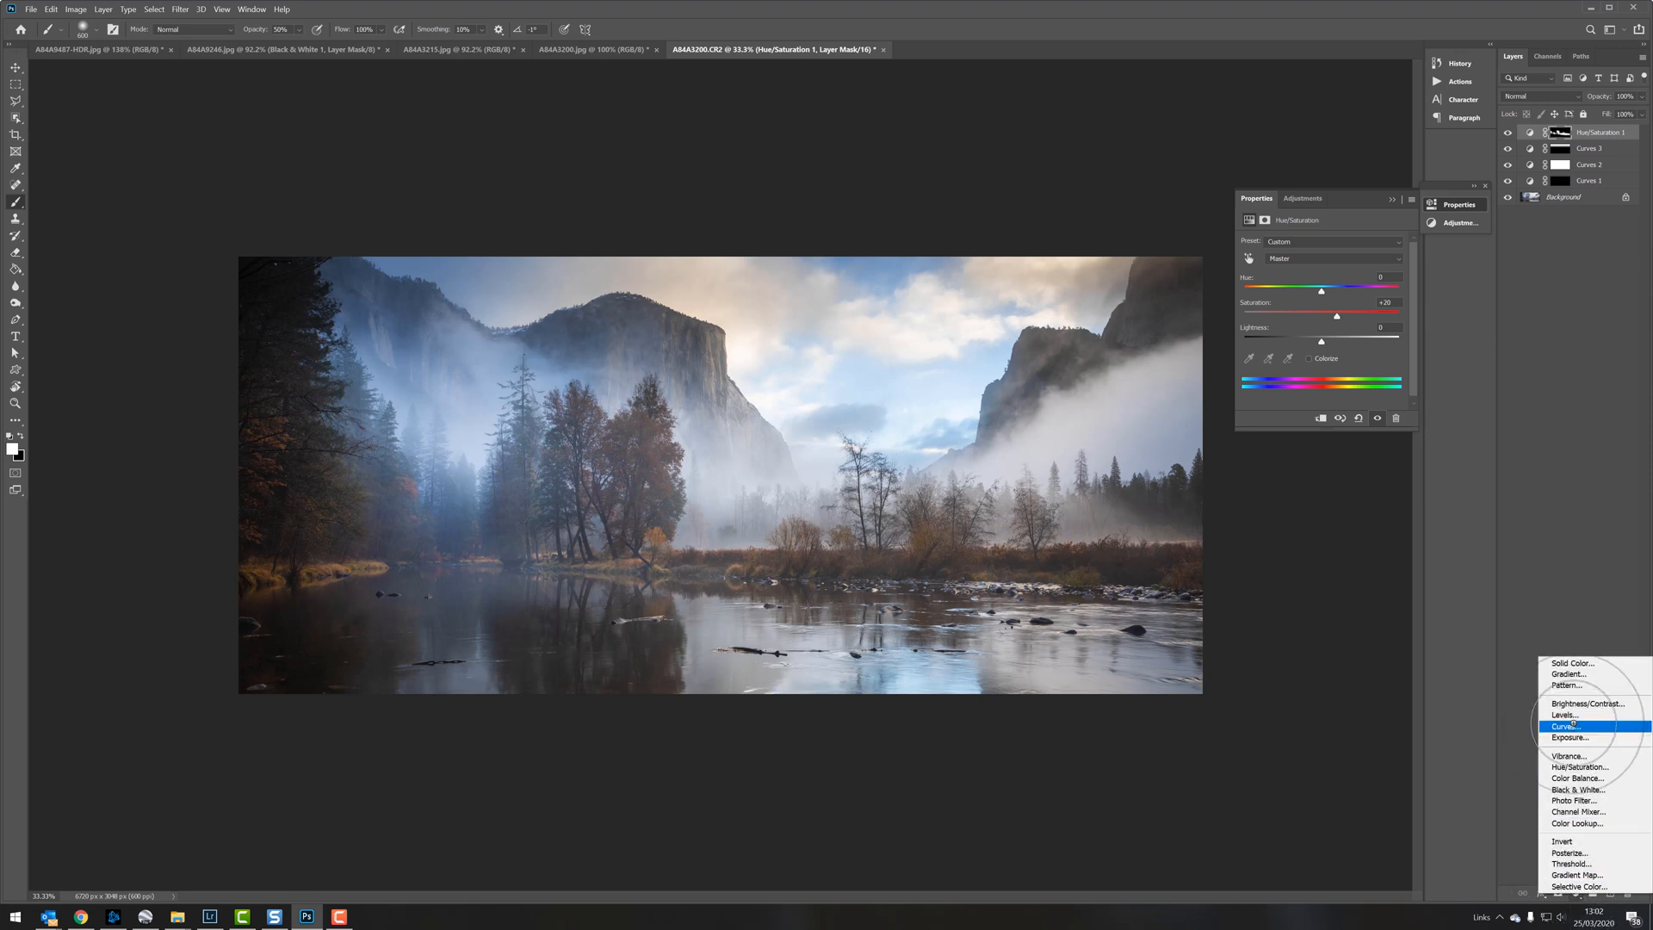
{"action": "left_click", "coordinate": [1574, 726]}
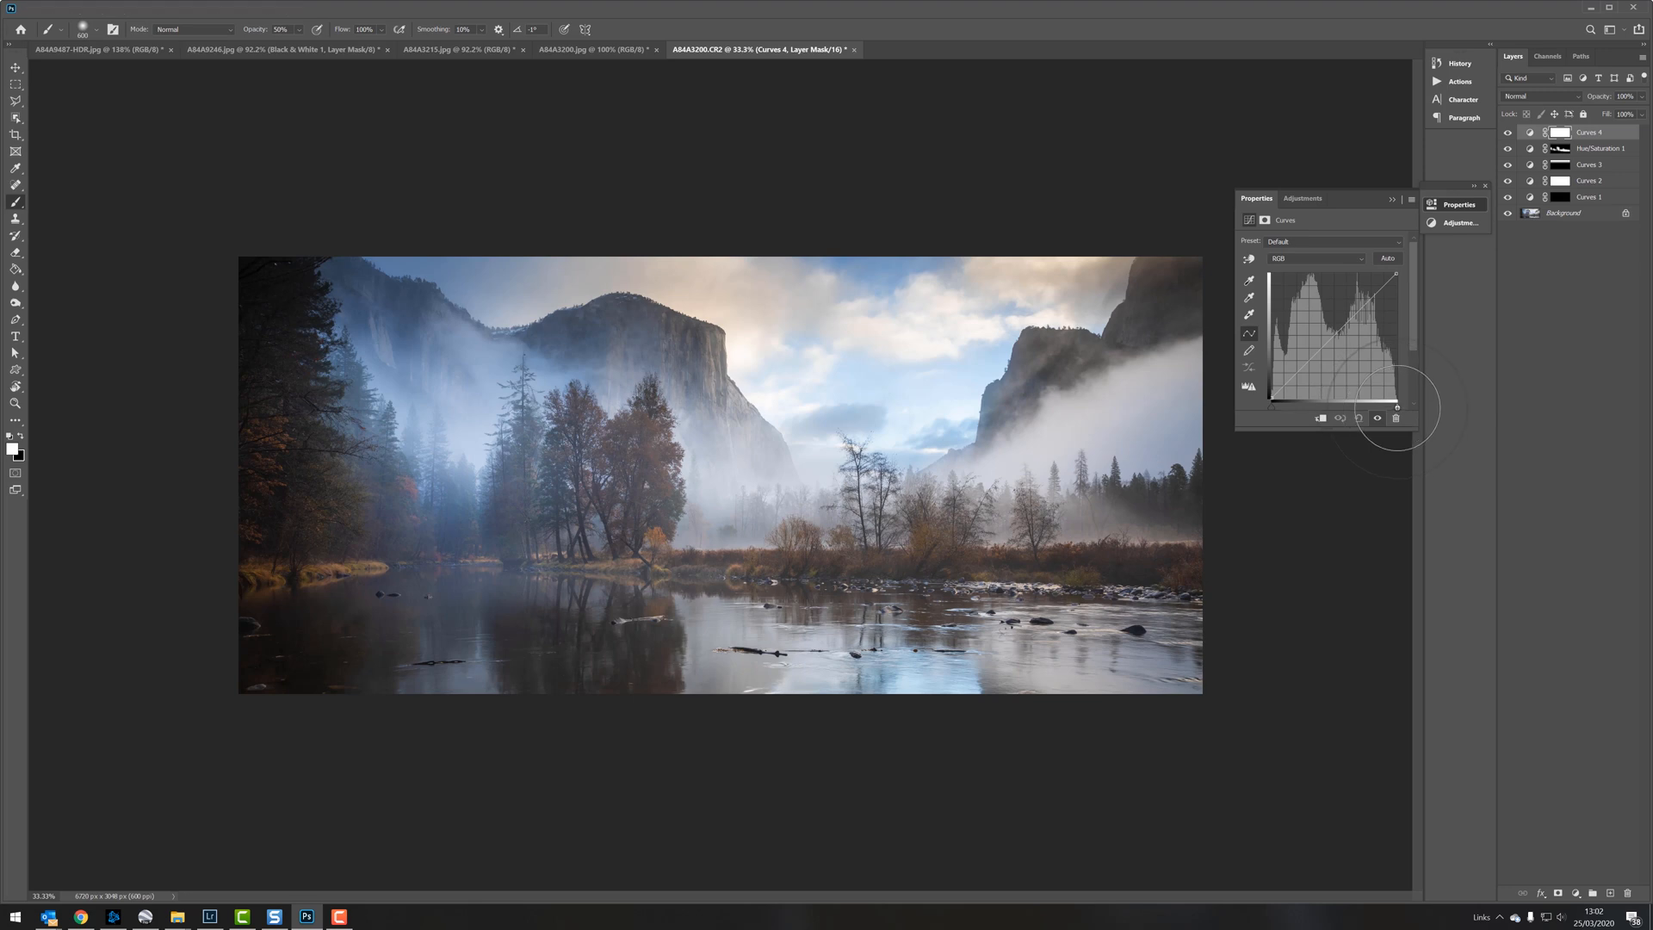
{"action": "left_click_drag", "start_coordinate": [1396, 407], "coordinate": [1387, 405]}
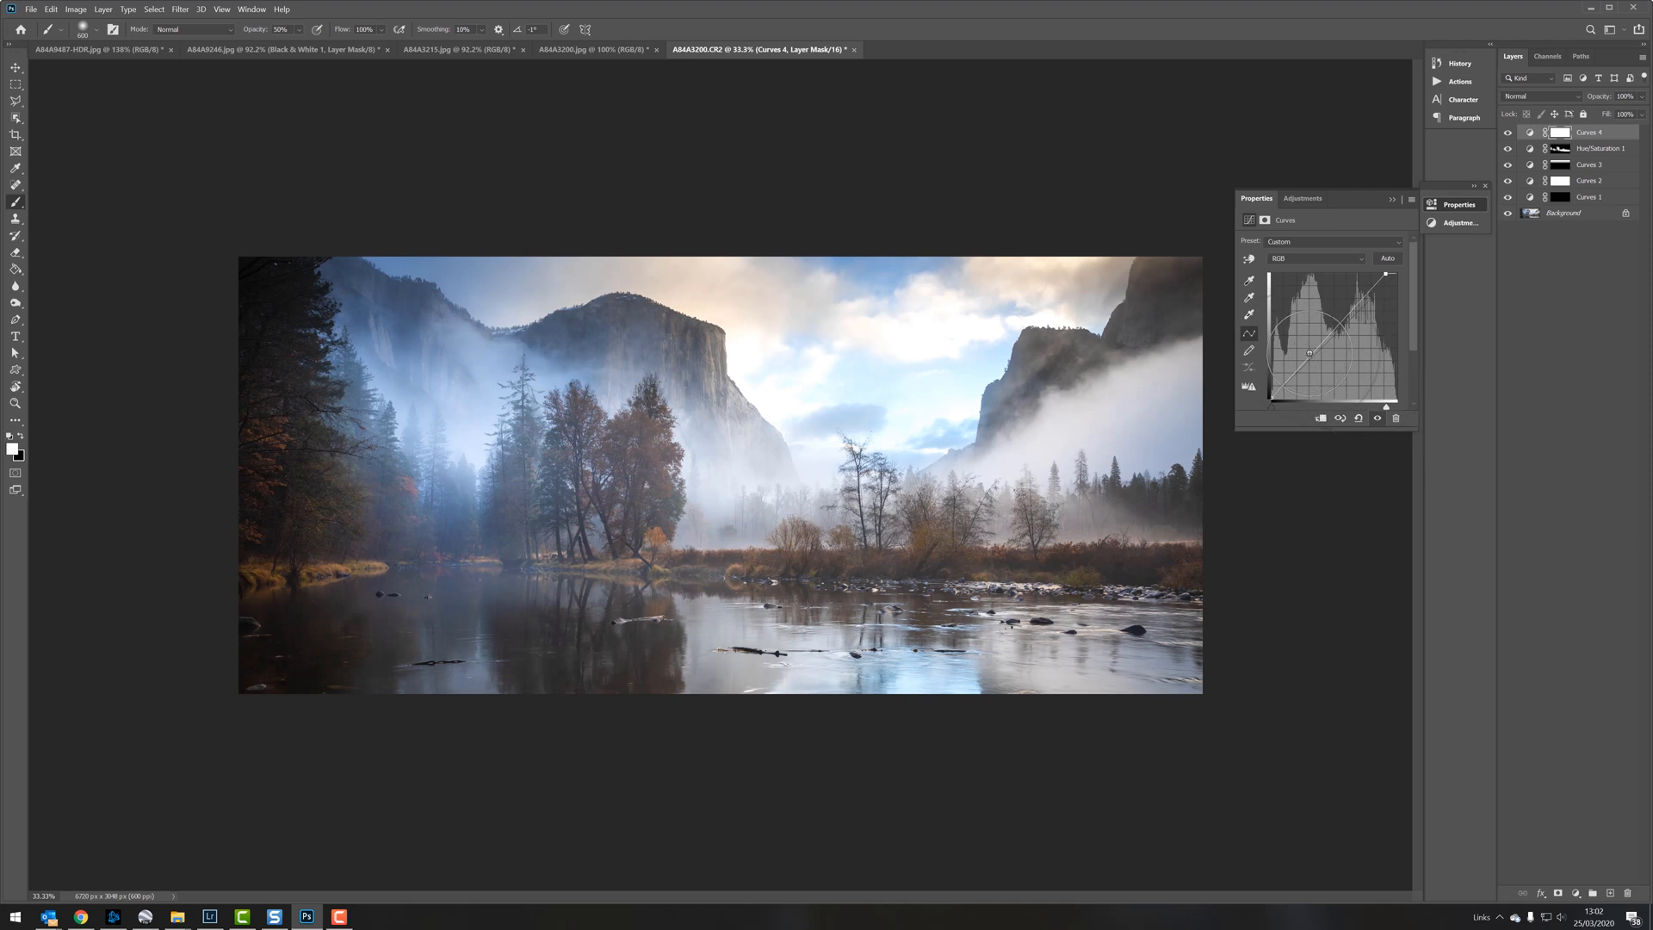
Step: Limit the brightening Curves layer to the river with an inverted gradient mask, and refine the mask with the brush at 50% opacity
{"action": "right_click", "coordinate": [16, 268]}
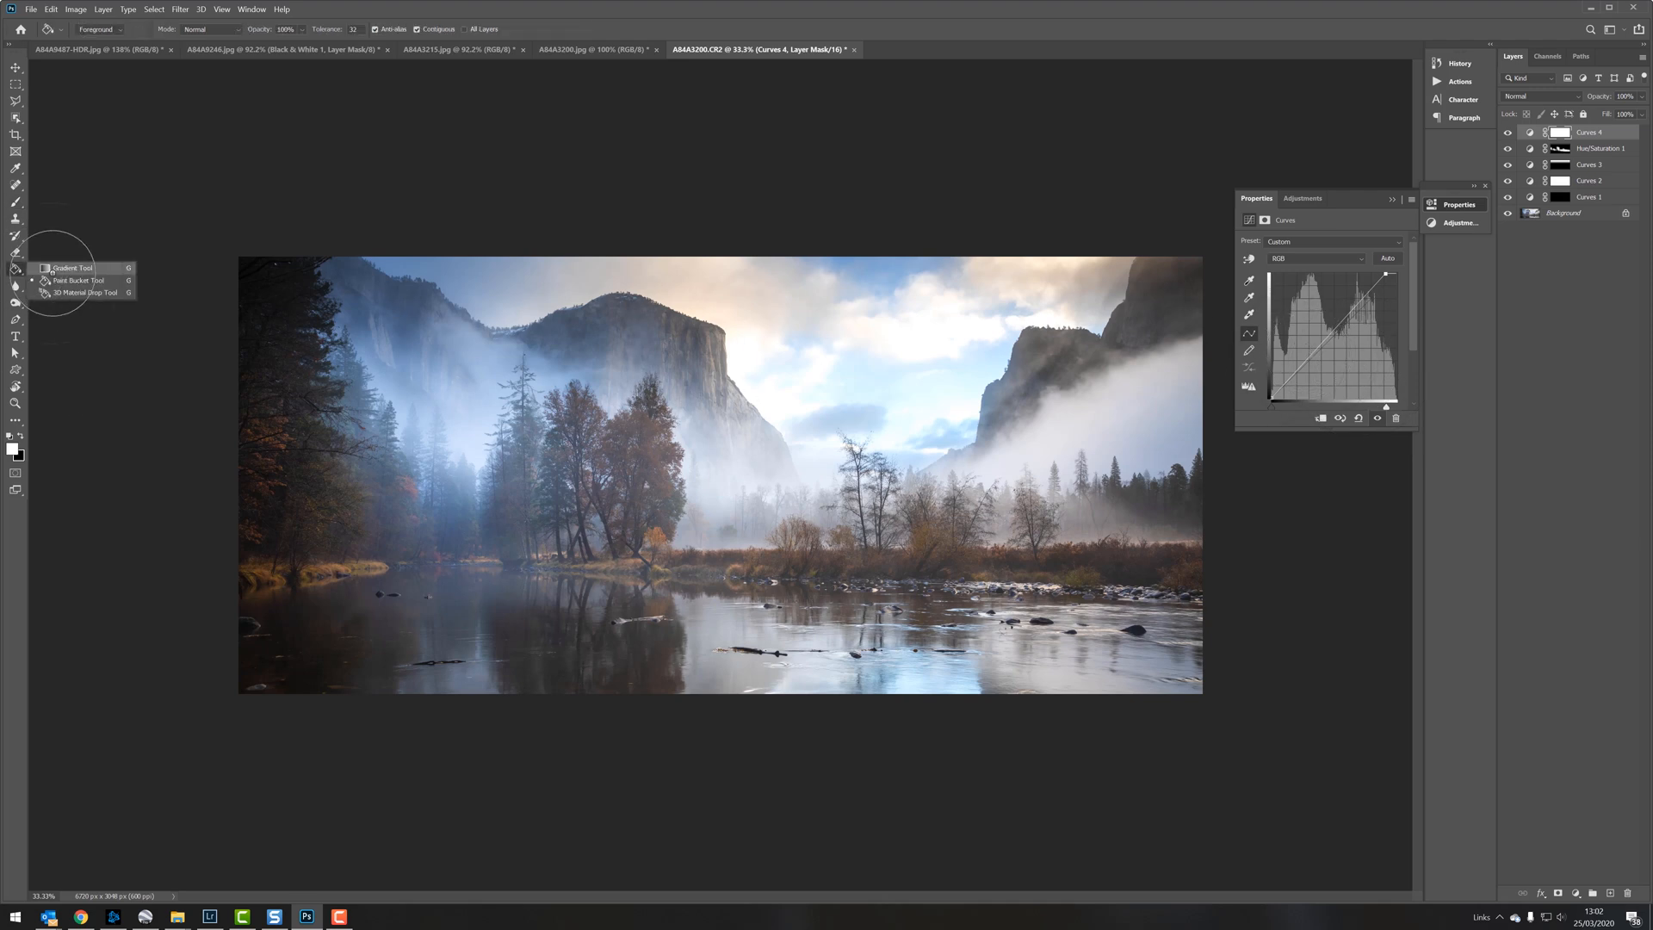
{"action": "left_click", "coordinate": [61, 268]}
{"action": "left_click_drag", "start_coordinate": [827, 496], "coordinate": [825, 450]}
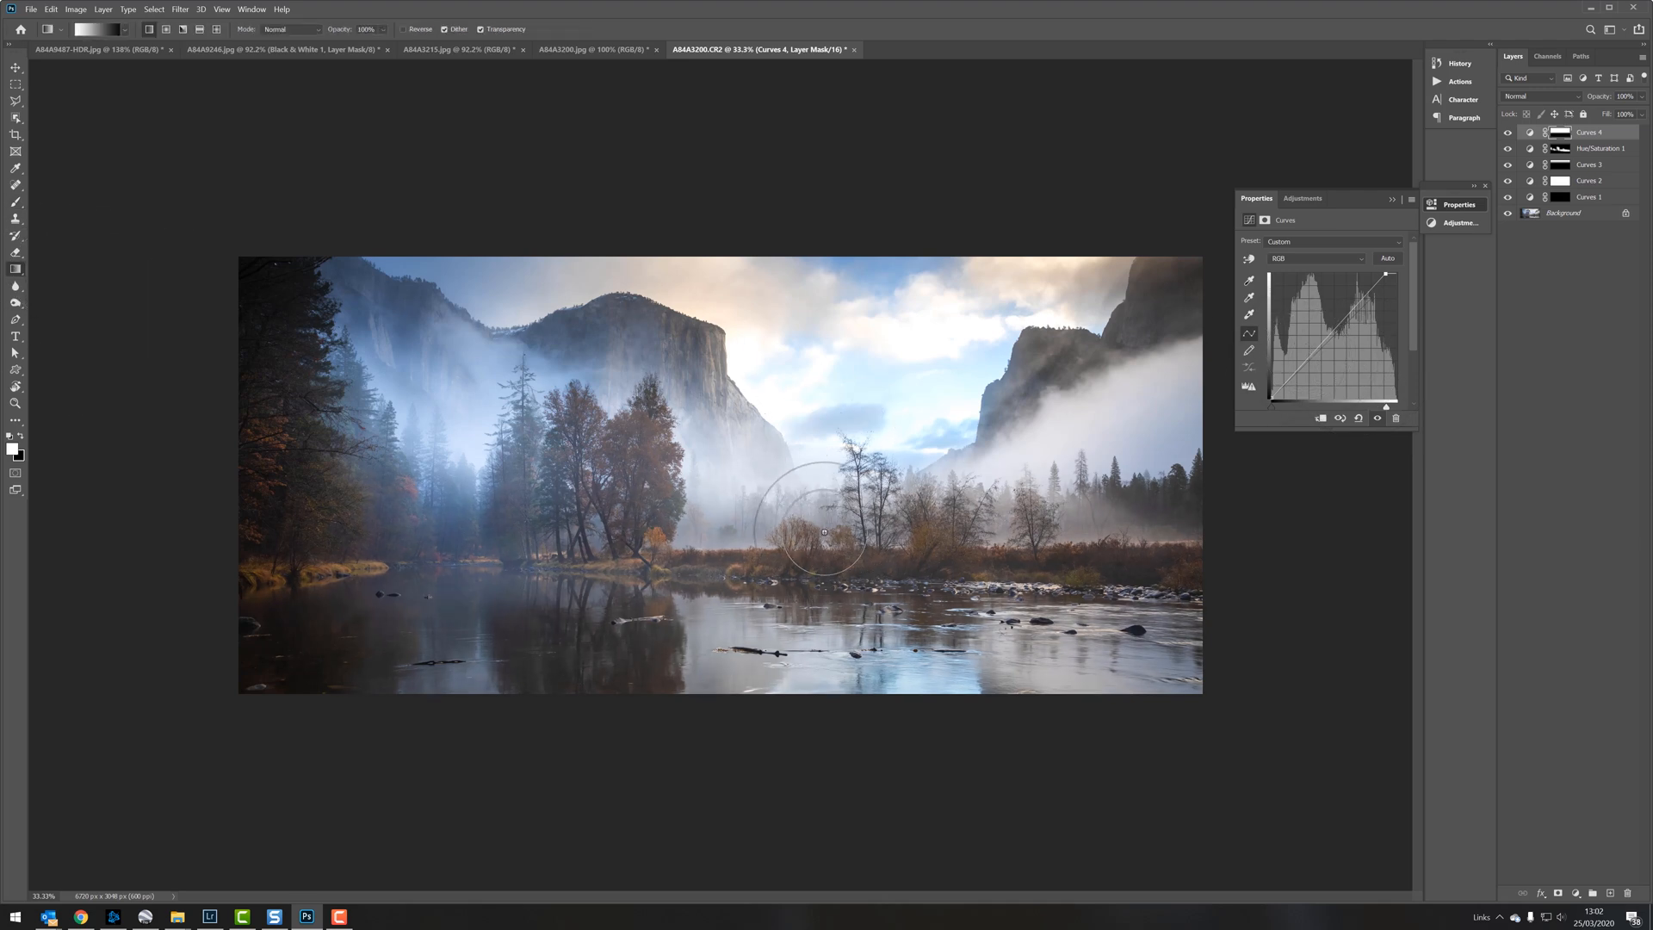
{"action": "key", "text": "ctrl+i"}
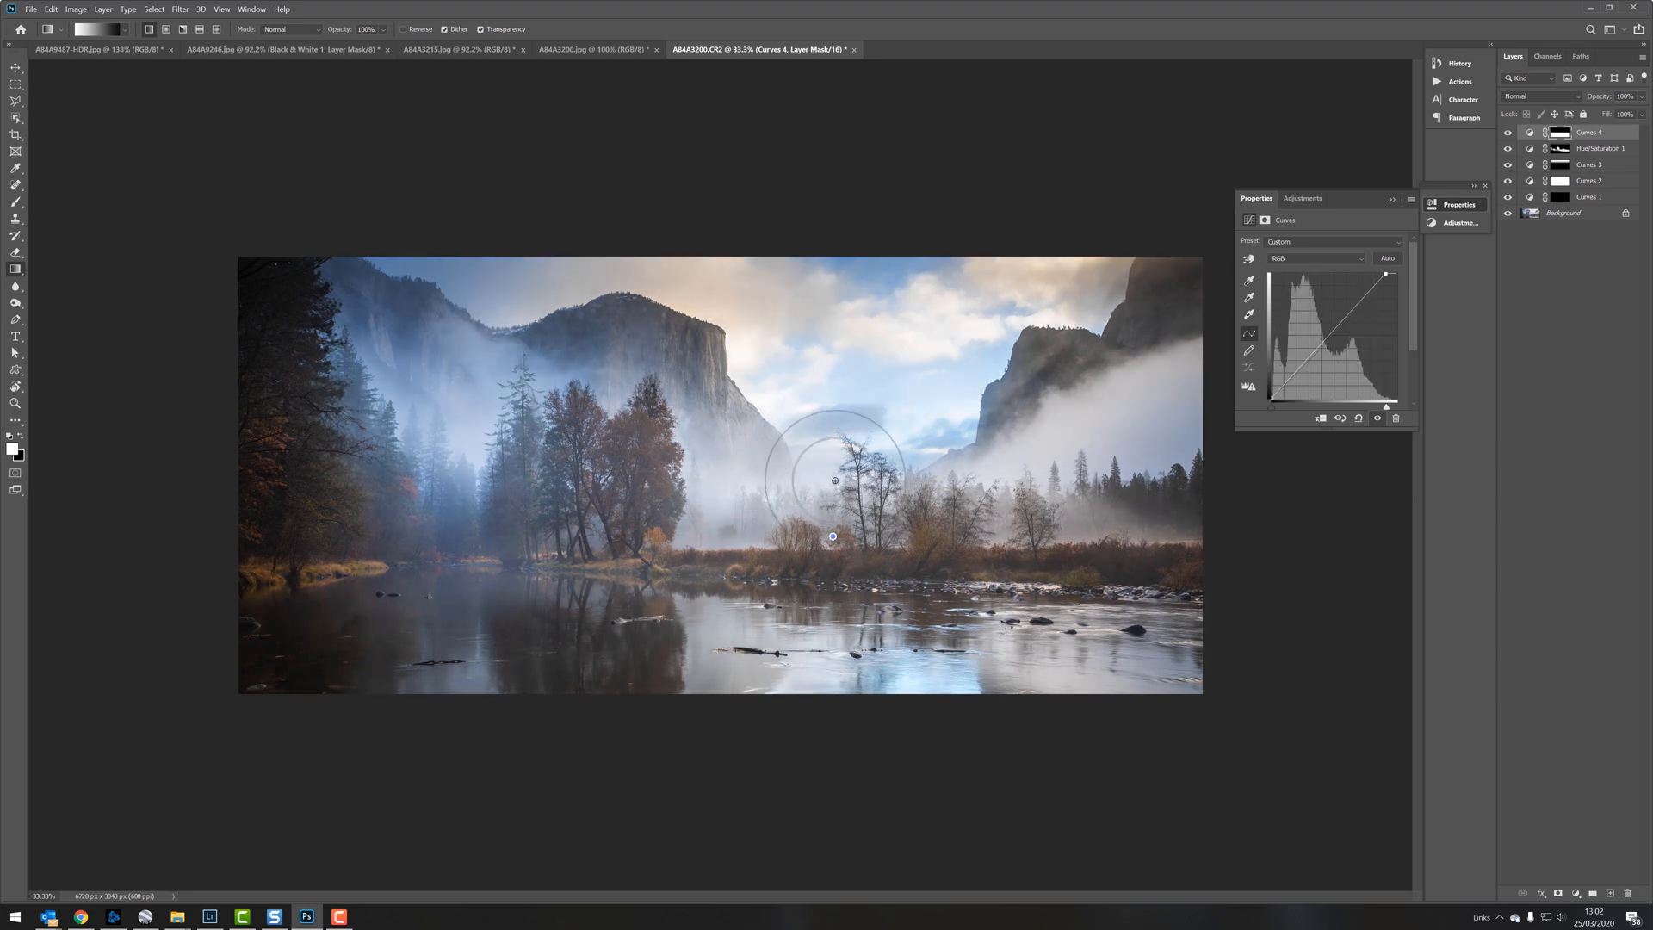
{"action": "left_click", "coordinate": [16, 201]}
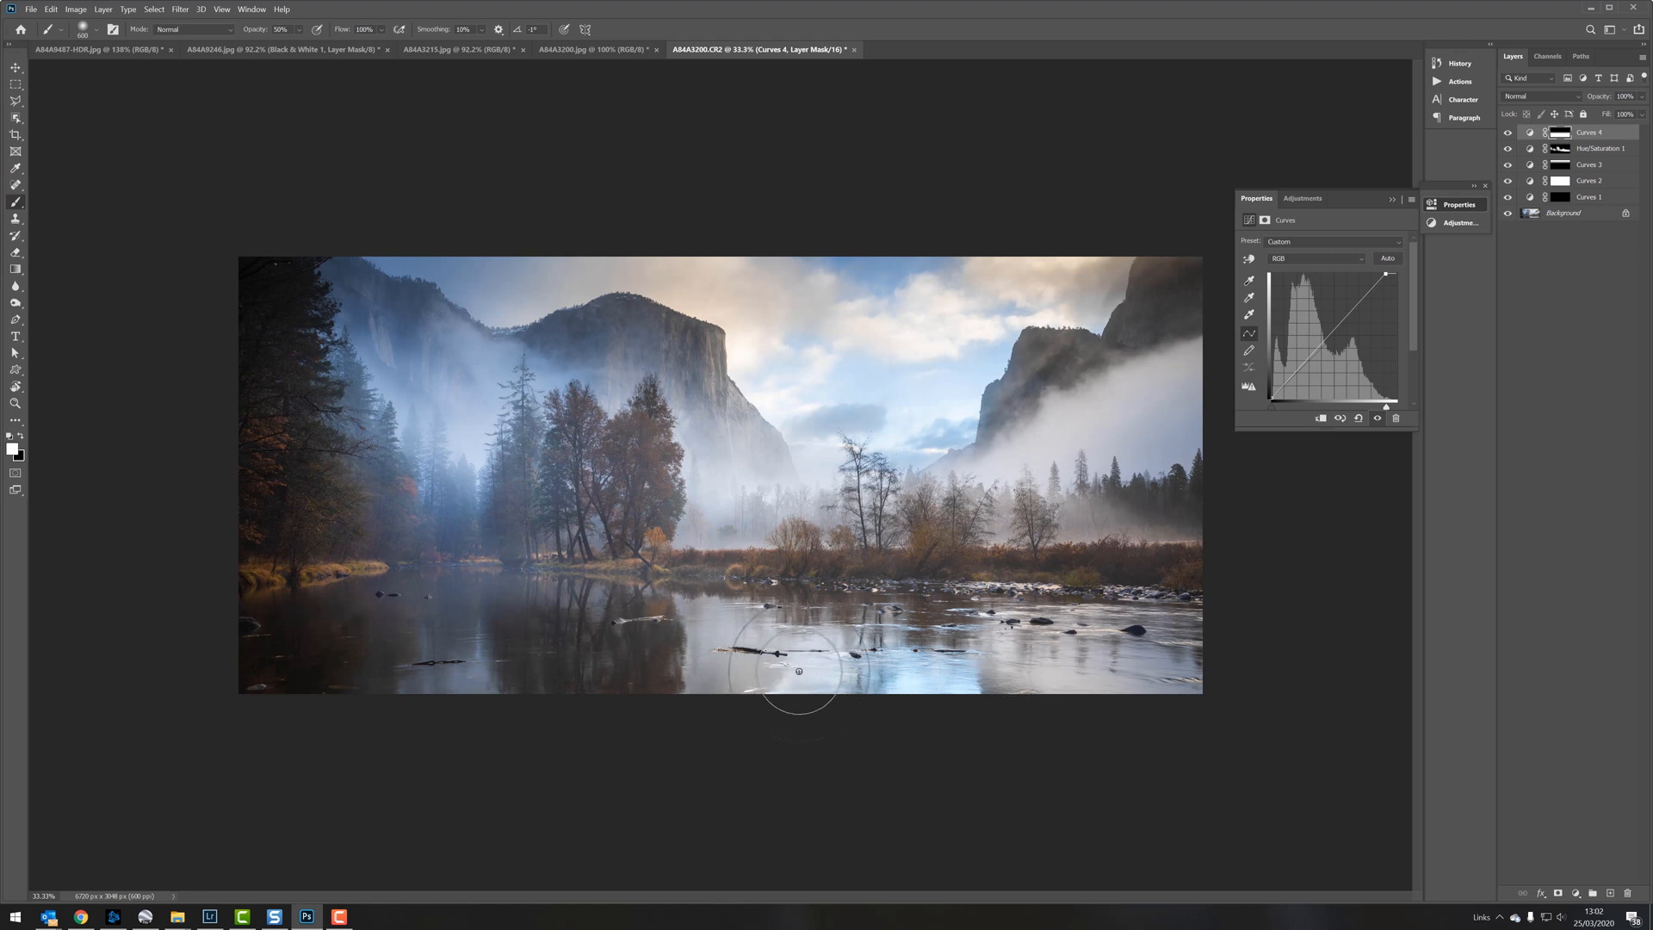
{"action": "key", "text": "x"}
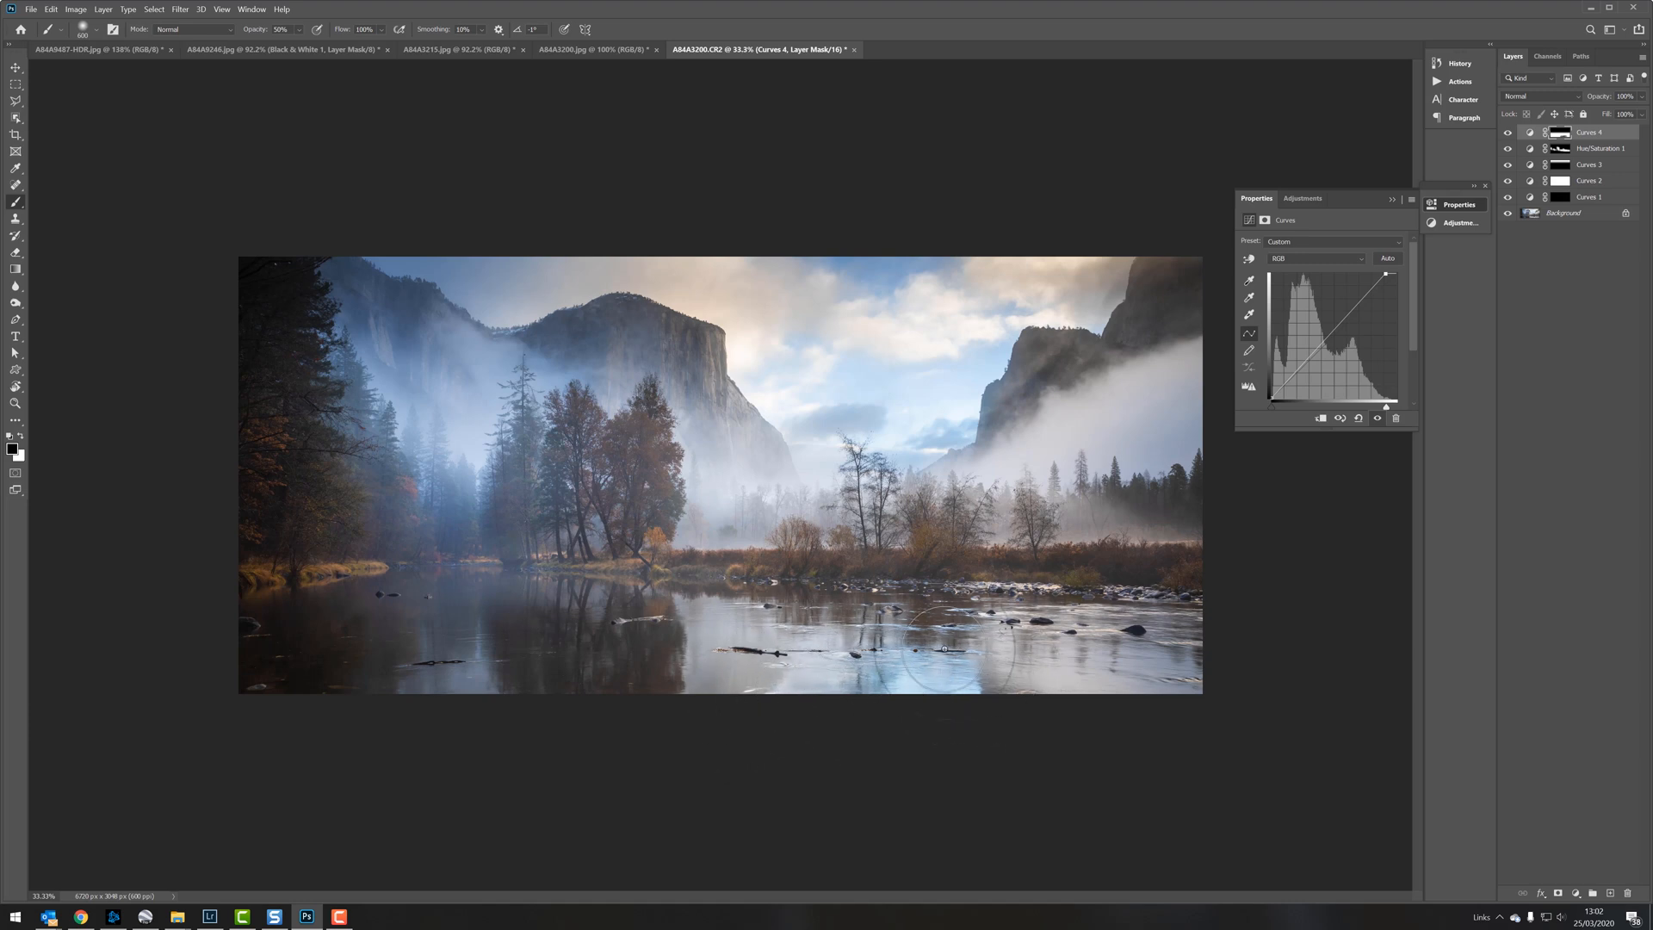
{"action": "key", "text": "x"}
Step: Add a second Hue/Saturation layer targeting Cyans, adjust its colour range, shift the hue slightly positive and set the saturation to -22
{"action": "left_click", "coordinate": [1578, 893]}
{"action": "left_click", "coordinate": [1585, 788]}
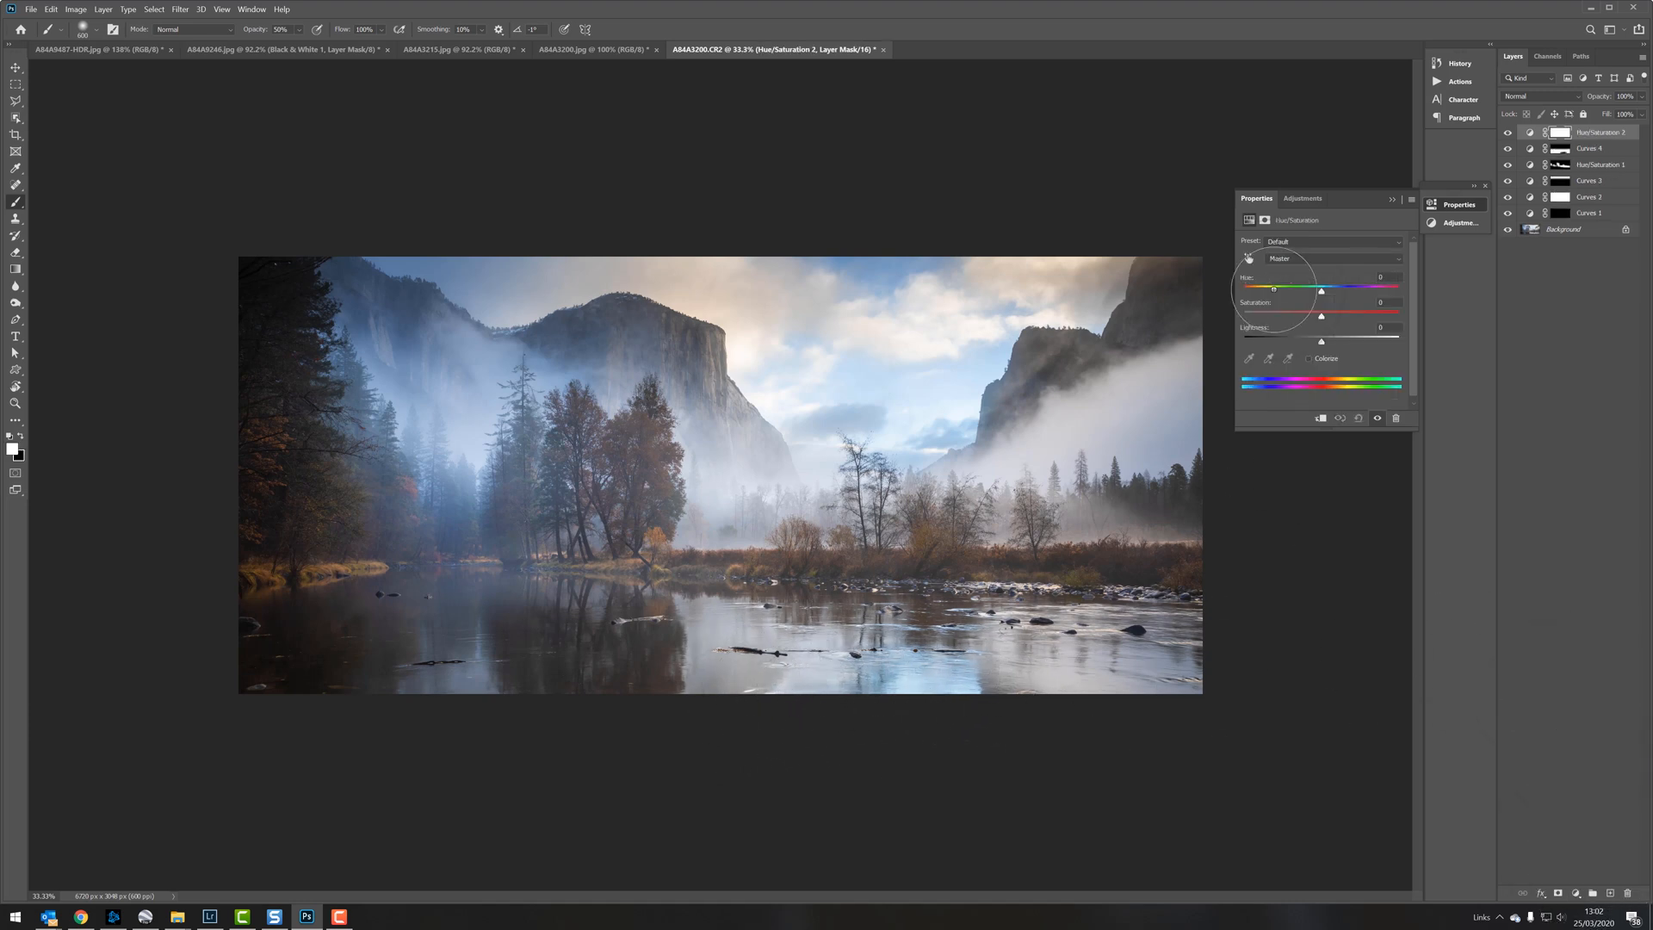
{"action": "left_click", "coordinate": [1292, 258]}
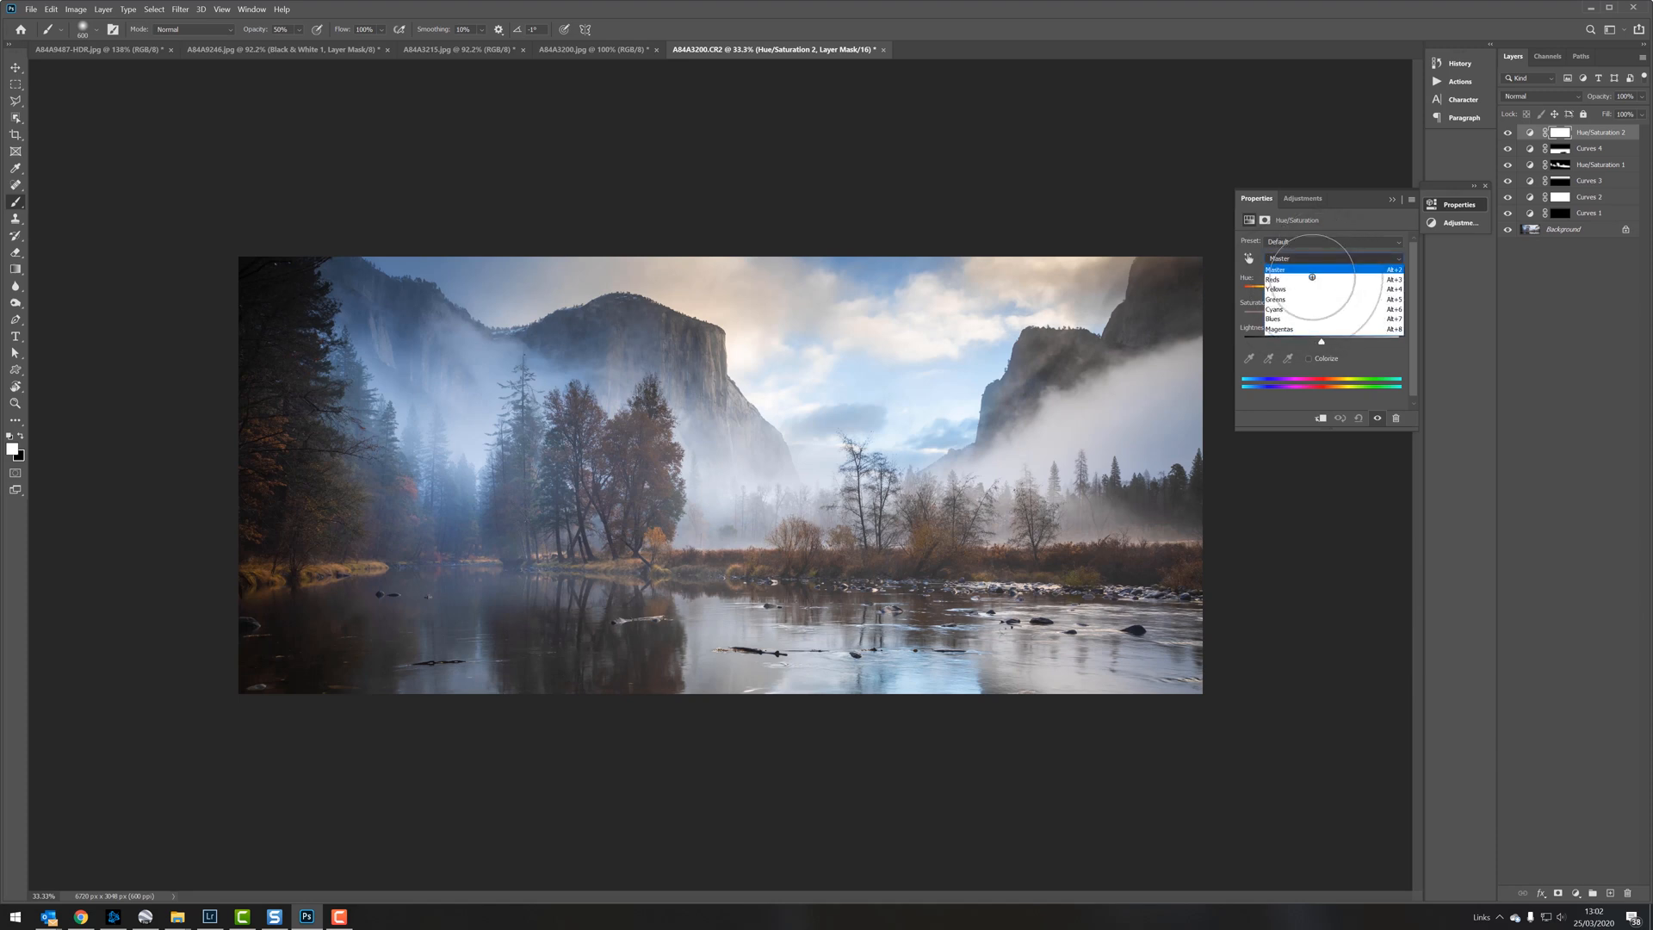
{"action": "left_click", "coordinate": [1283, 309]}
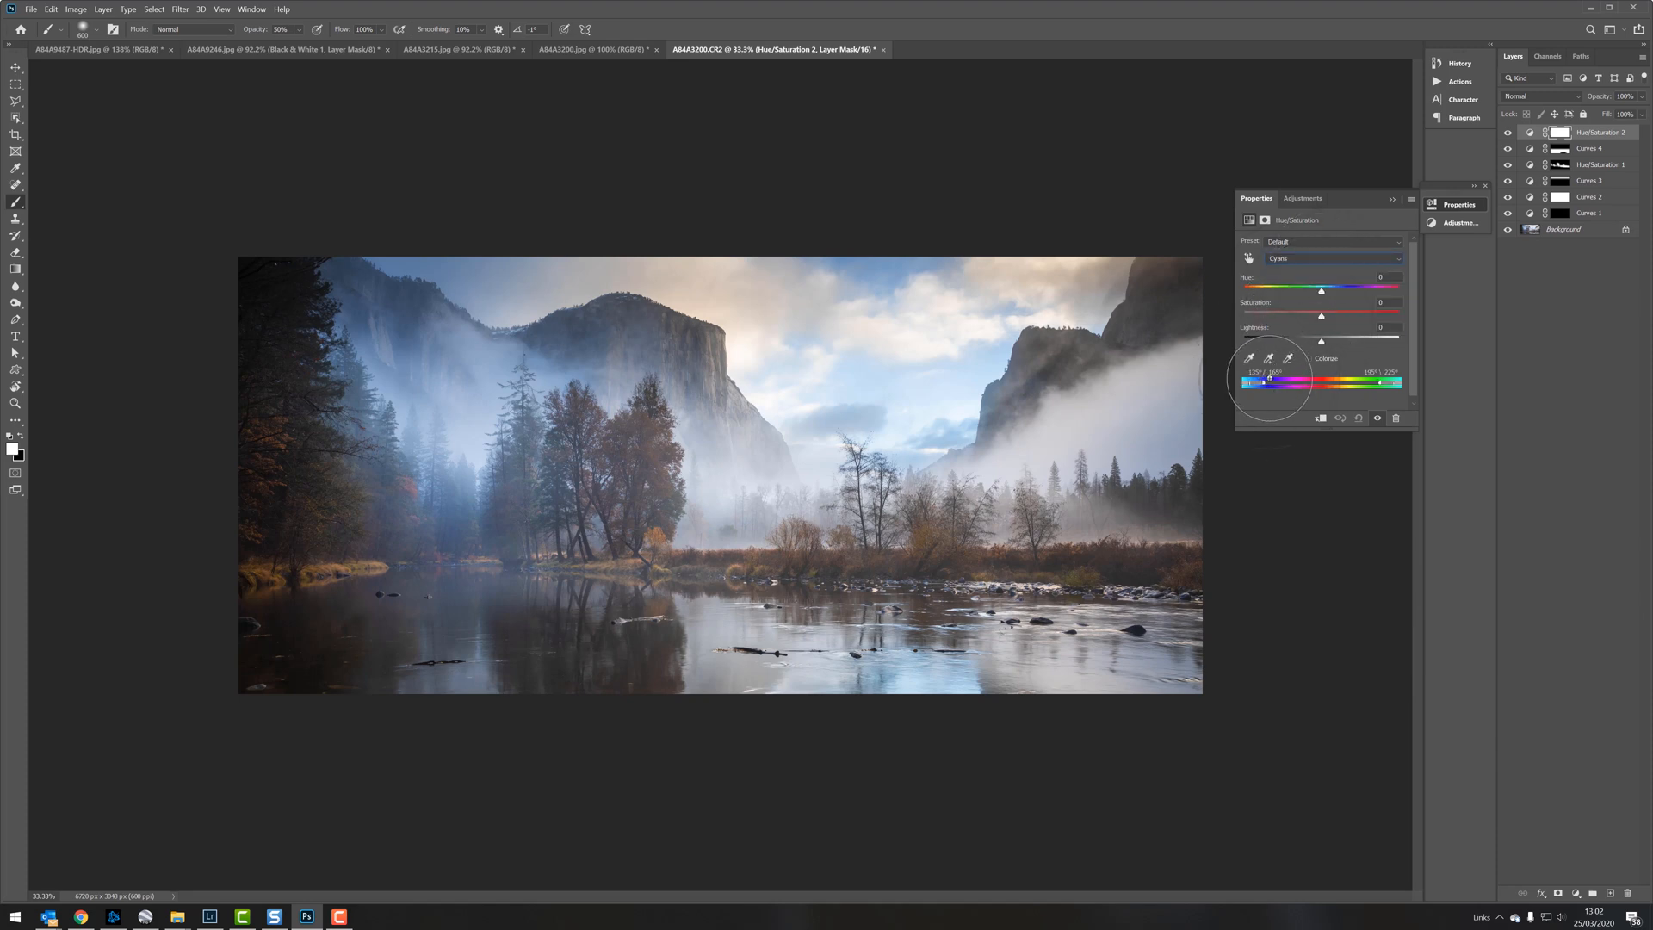
{"action": "left_click_drag", "start_coordinate": [1269, 378], "coordinate": [1283, 383]}
{"action": "mouse_move", "coordinate": [1321, 291]}
{"action": "left_mouse_down"}
{"action": "mouse_move", "coordinate": [1347, 293]}
{"action": "mouse_move", "coordinate": [1324, 292]}
{"action": "left_mouse_up"}
{"action": "left_click_drag", "start_coordinate": [1321, 316], "coordinate": [1307, 316]}
Step: Restrict the Cyans correction to the lower water with a gradient mask, and compare the image with that layer hidden and shown
{"action": "left_click", "coordinate": [15, 269]}
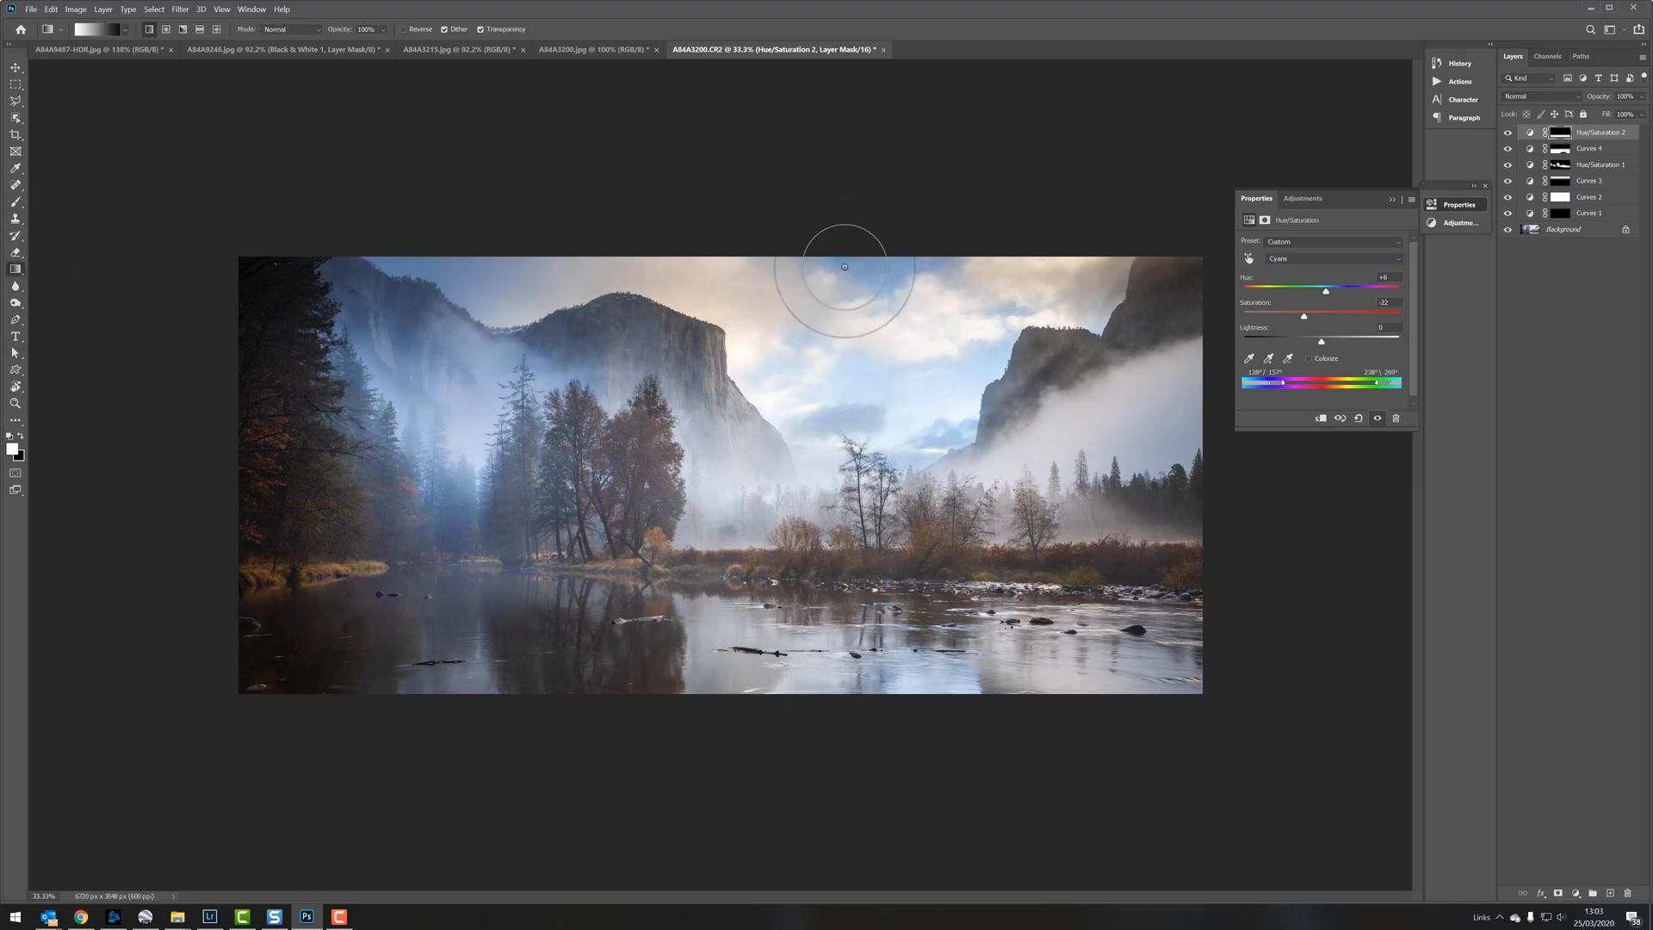
{"action": "left_click", "coordinate": [1507, 132]}
{"action": "left_click", "coordinate": [1508, 132]}
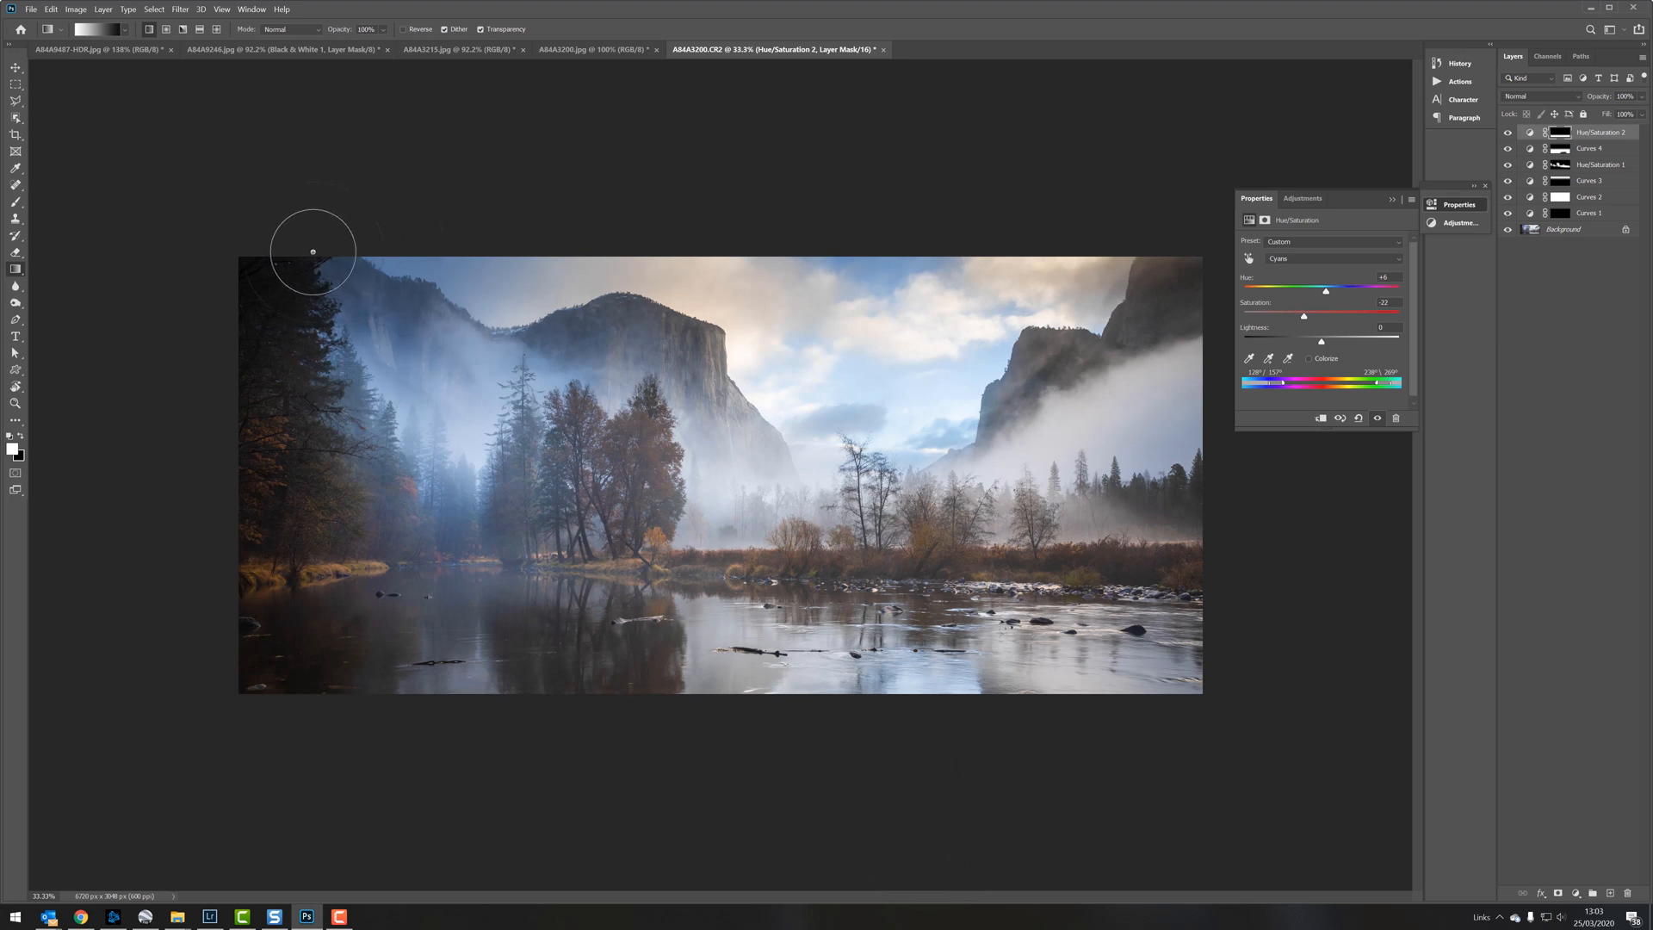
Step: Add a fifth Curves adjustment layer and raise its RGB curve in the midtones, highlights and shadows to brighten the image
{"action": "left_click", "coordinate": [1576, 893]}
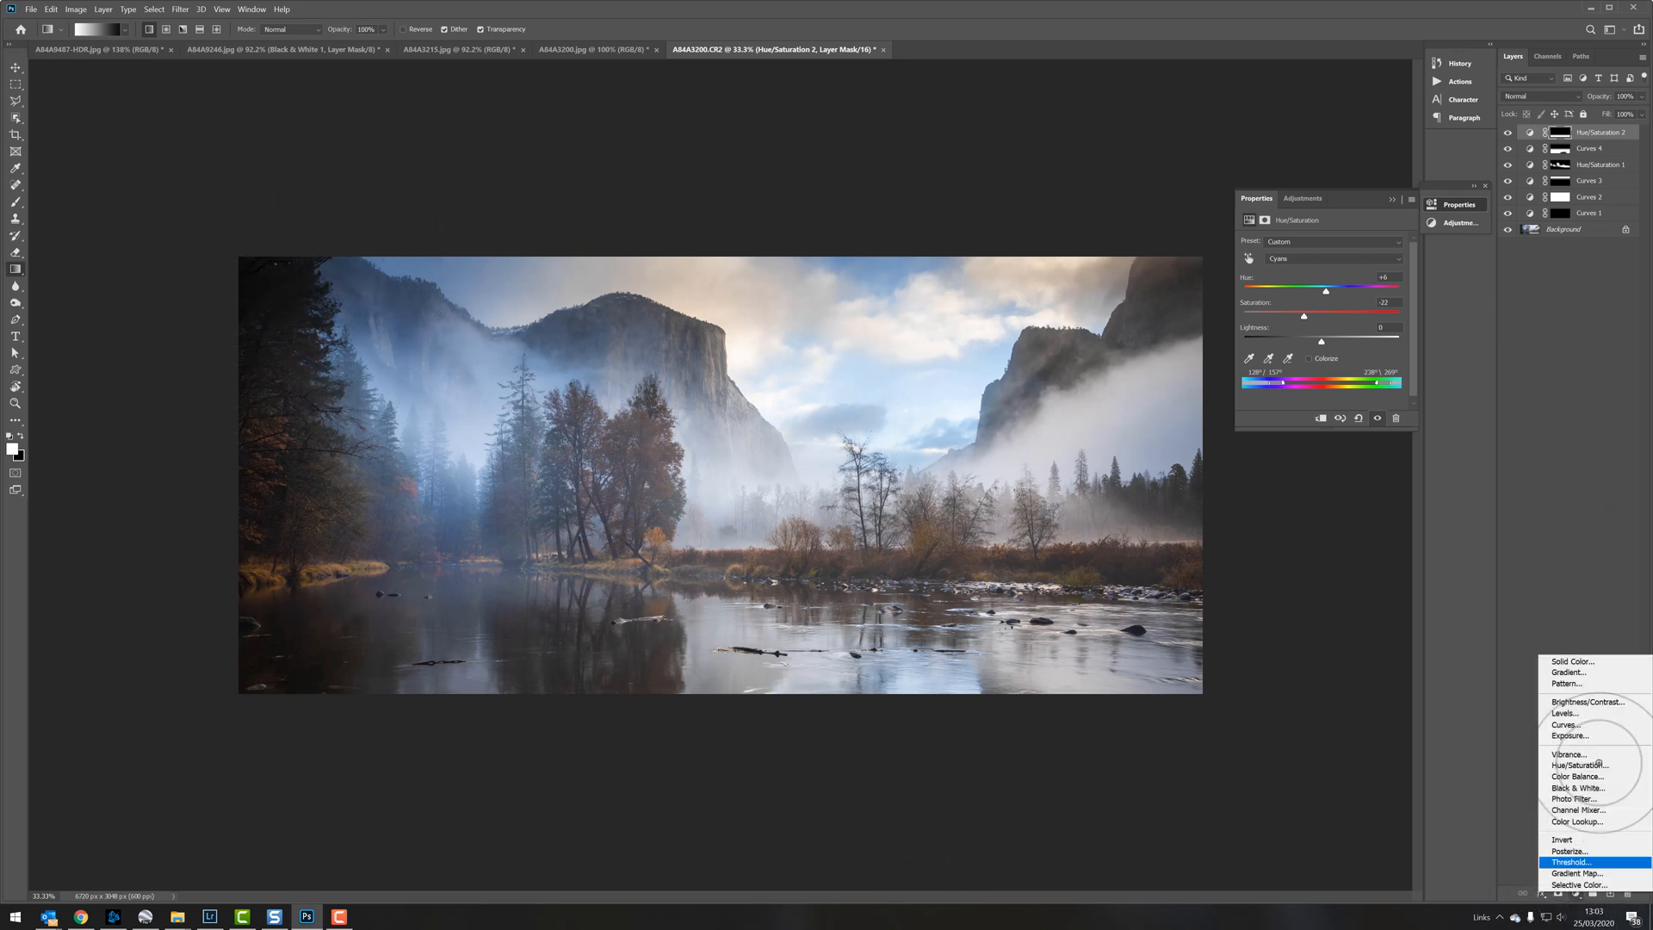
{"action": "left_click", "coordinate": [1566, 724]}
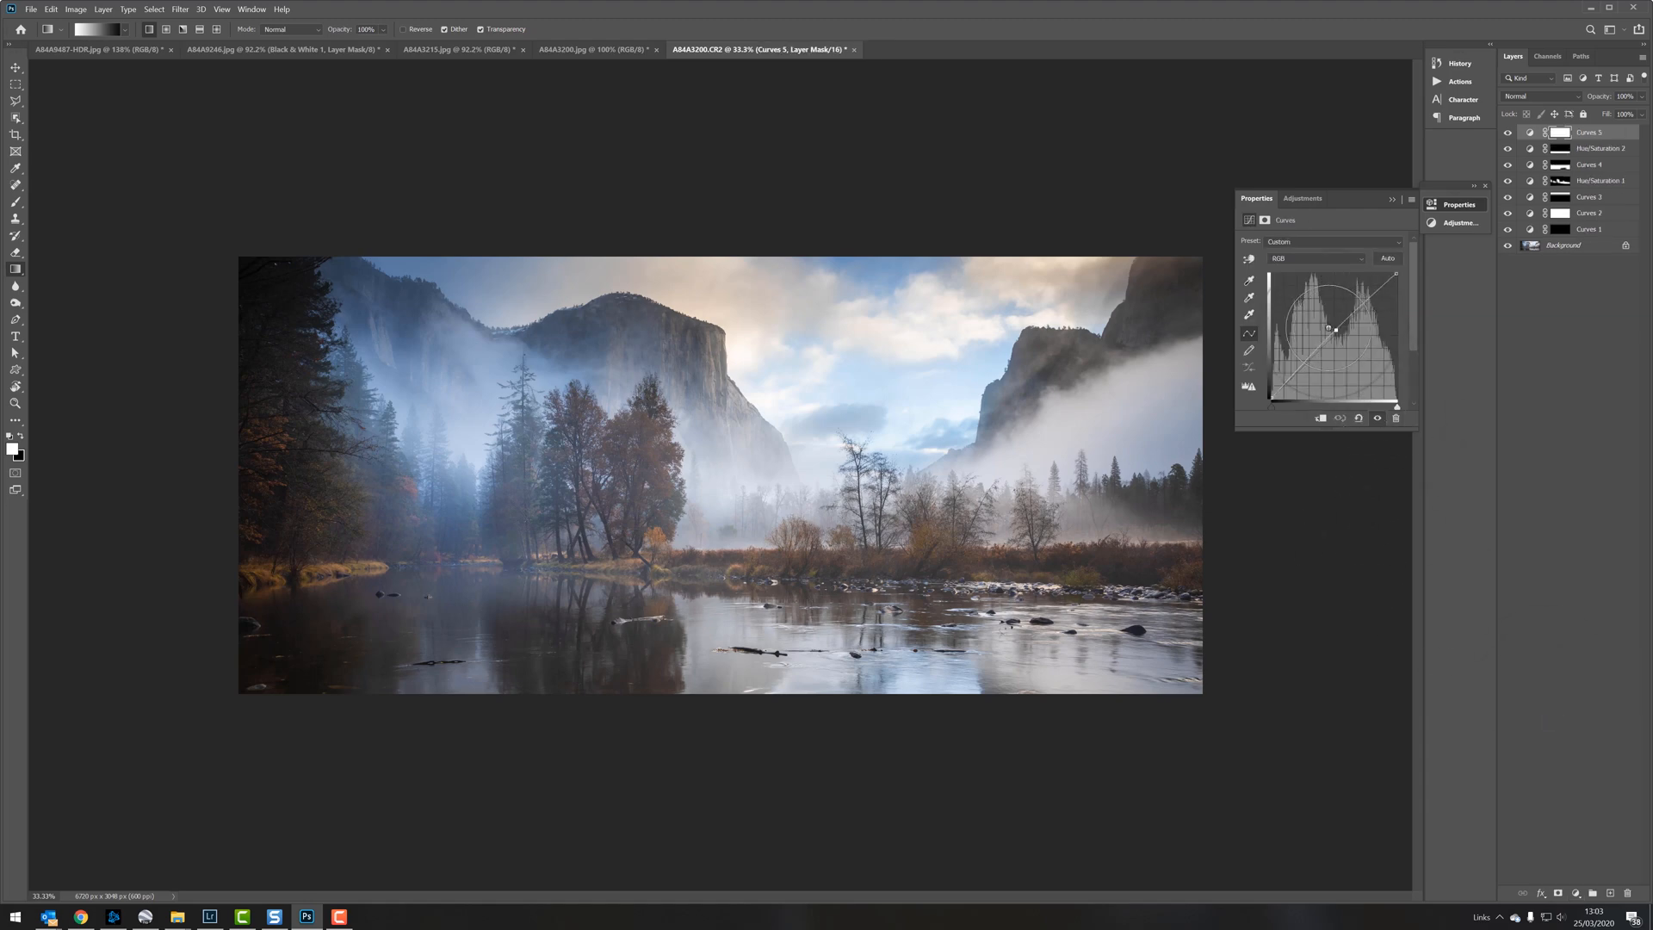
{"action": "left_click_drag", "start_coordinate": [1329, 341], "coordinate": [1324, 323]}
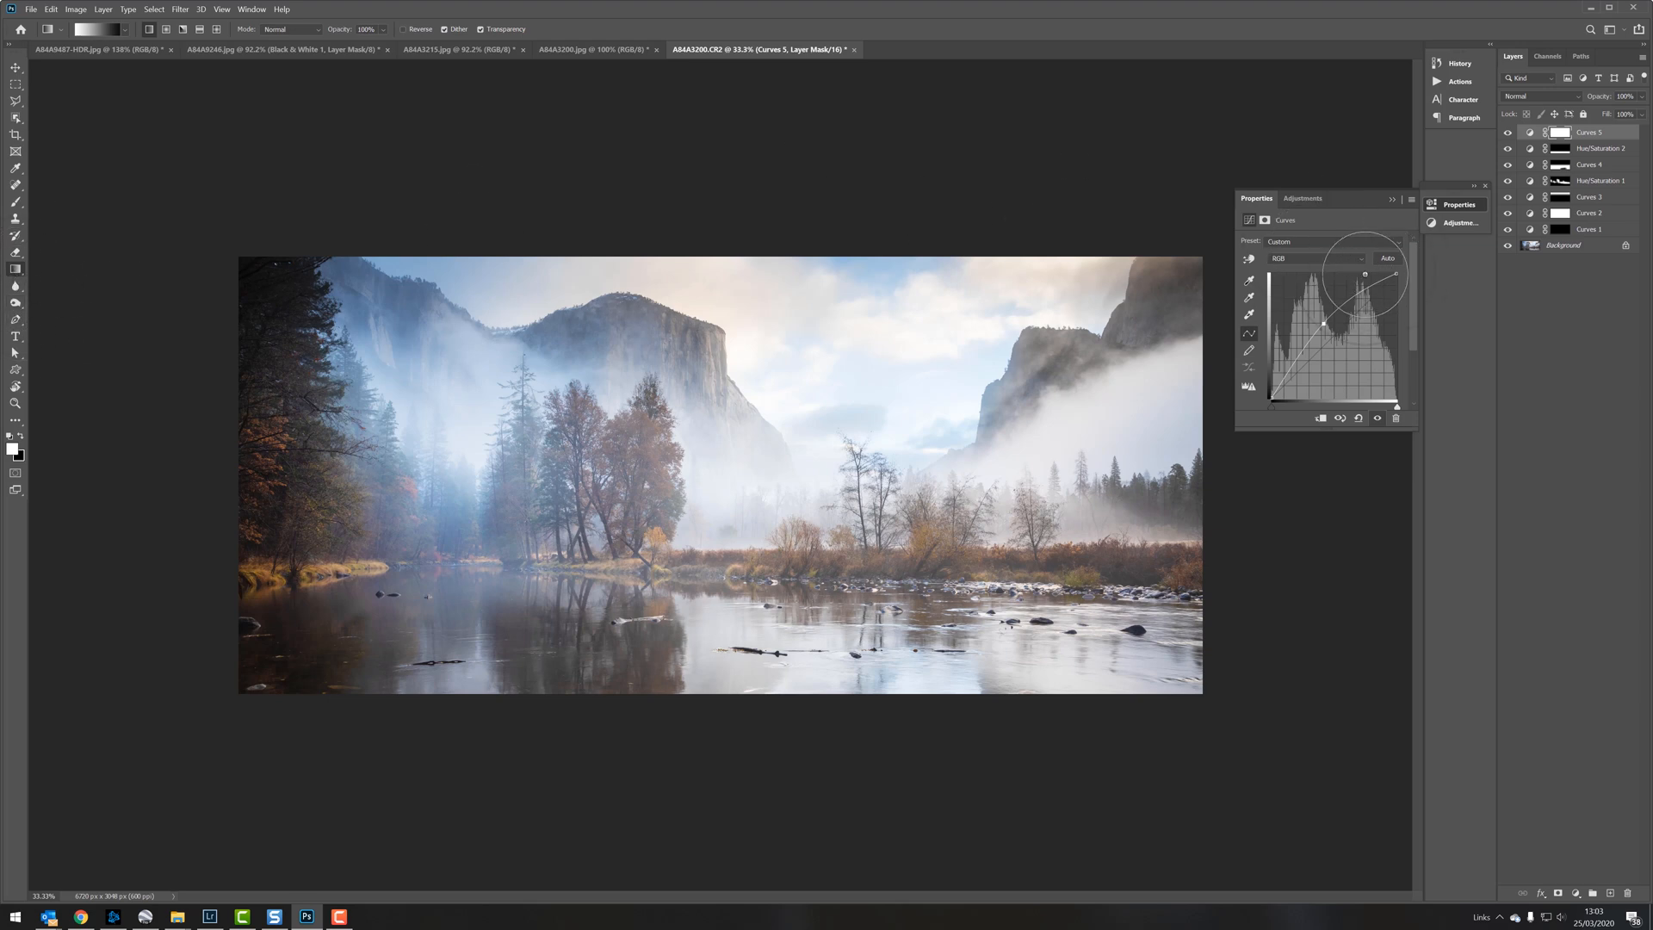
{"action": "left_click_drag", "start_coordinate": [1363, 300], "coordinate": [1362, 291]}
{"action": "left_click_drag", "start_coordinate": [1289, 373], "coordinate": [1289, 366]}
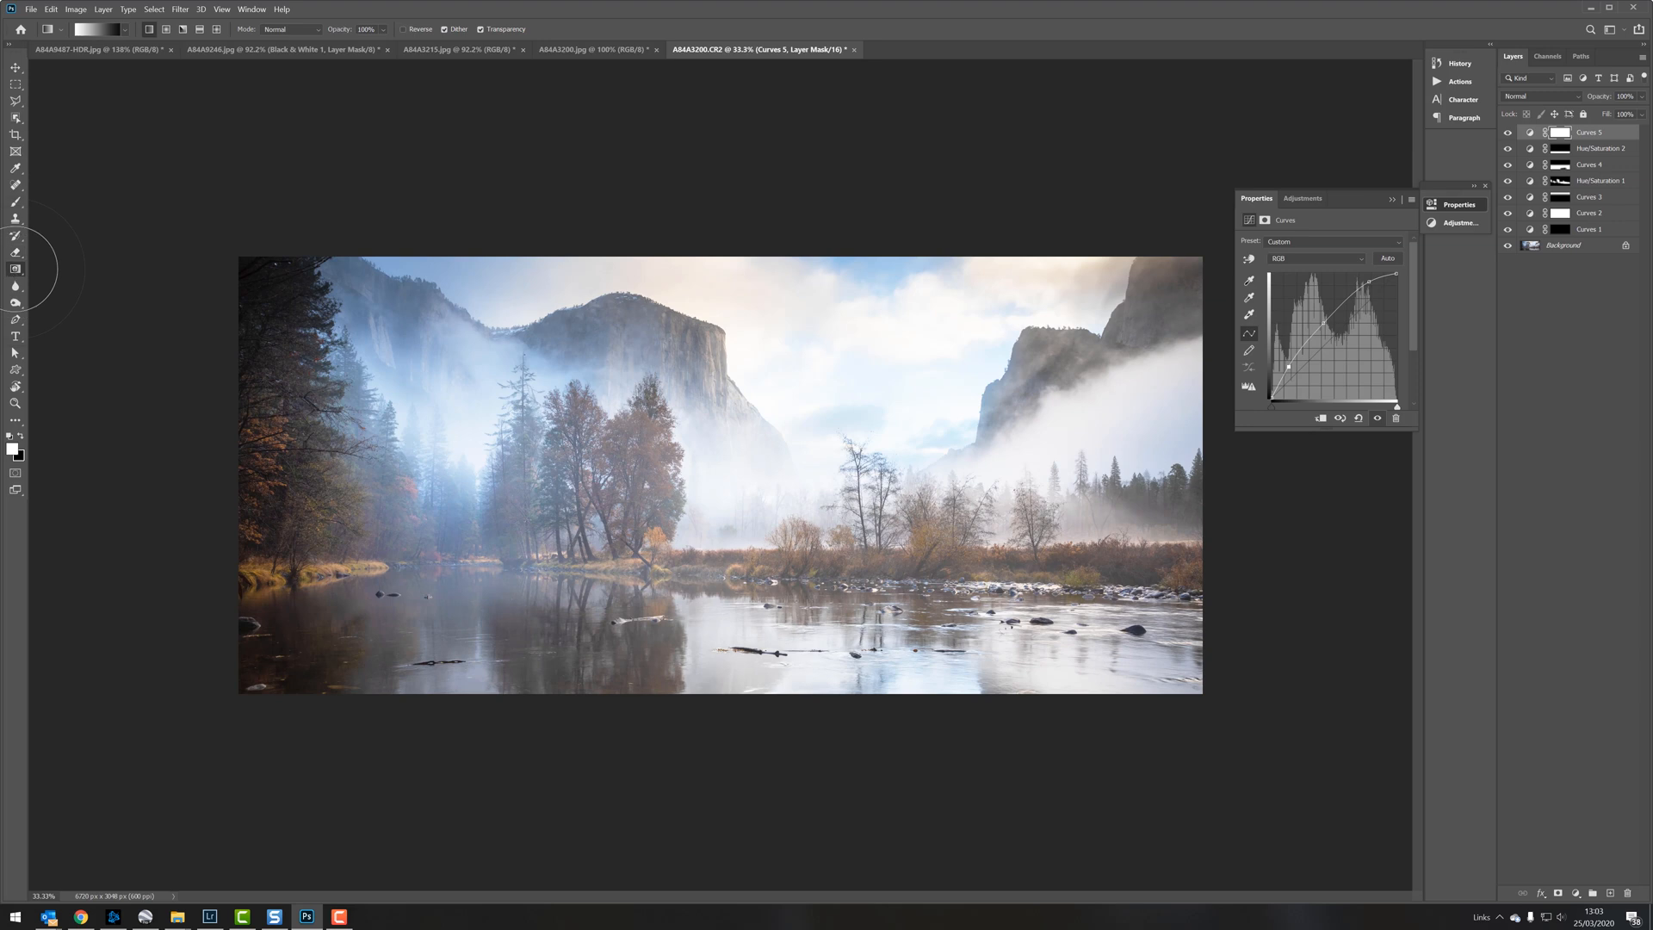
Step: Fill the fifth Curves layer's mask with black using the Paint Bucket tool, and restore white as the foreground colour
{"action": "right_click", "coordinate": [15, 269]}
{"action": "left_click", "coordinate": [52, 281]}
{"action": "key", "text": "x"}
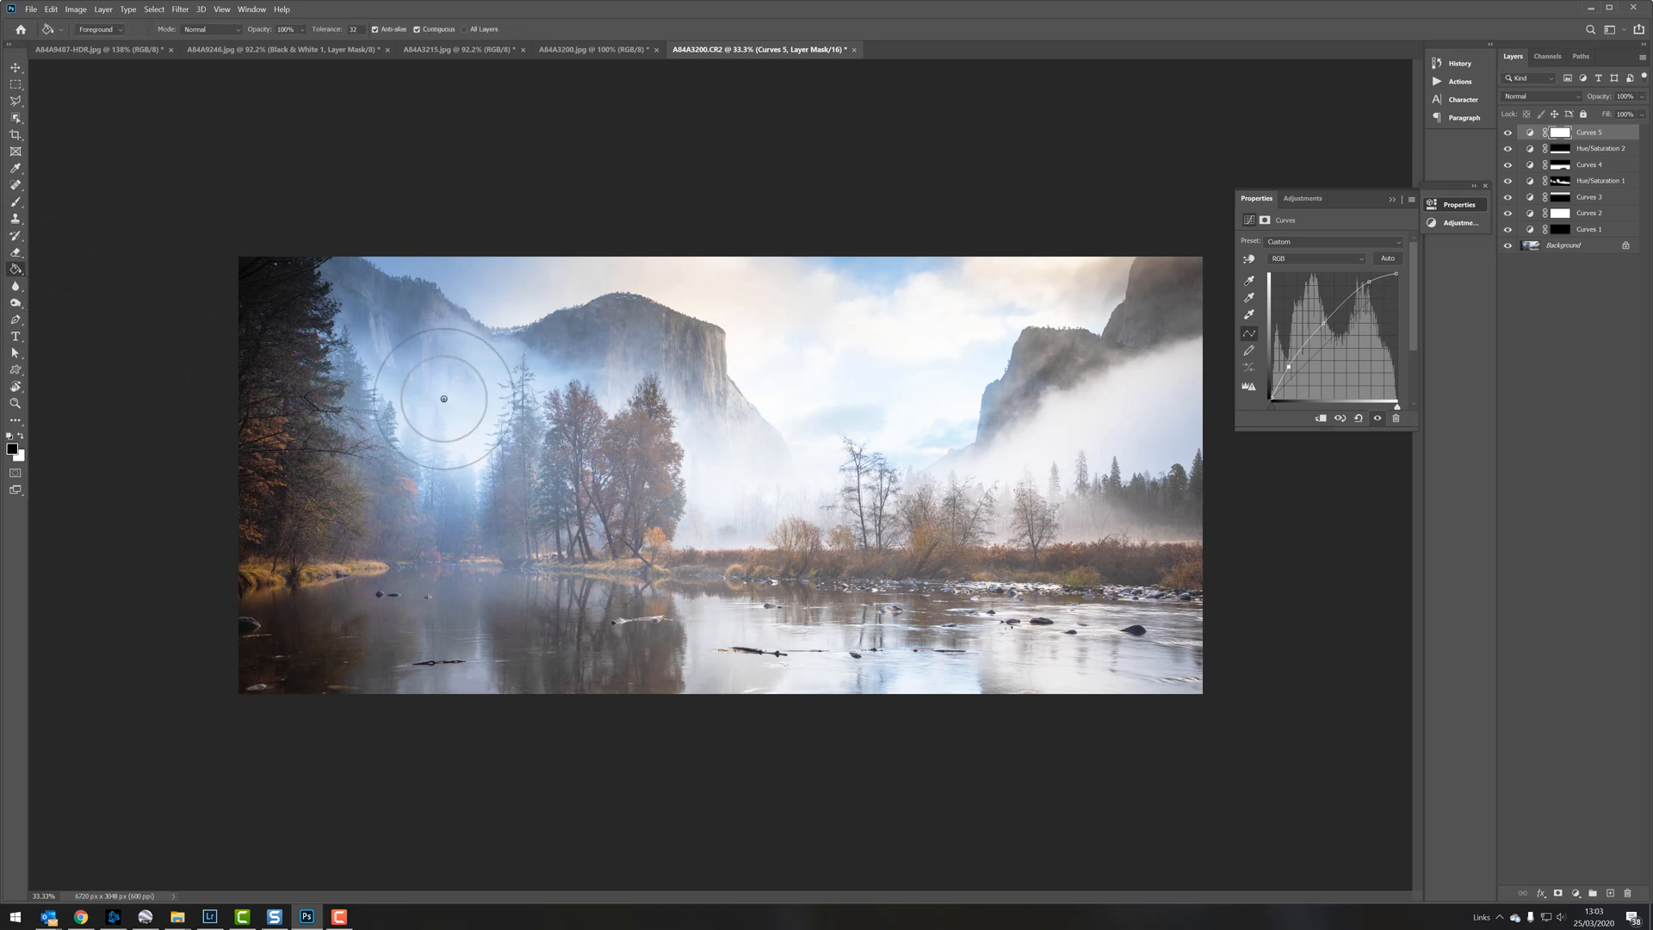
{"action": "left_click", "coordinate": [443, 399]}
{"action": "key", "text": "x"}
Step: Brush white at 50% opacity on the fifth Curves mask to lift dark areas, and compare with the layer hidden and shown
{"action": "key", "text": "b"}
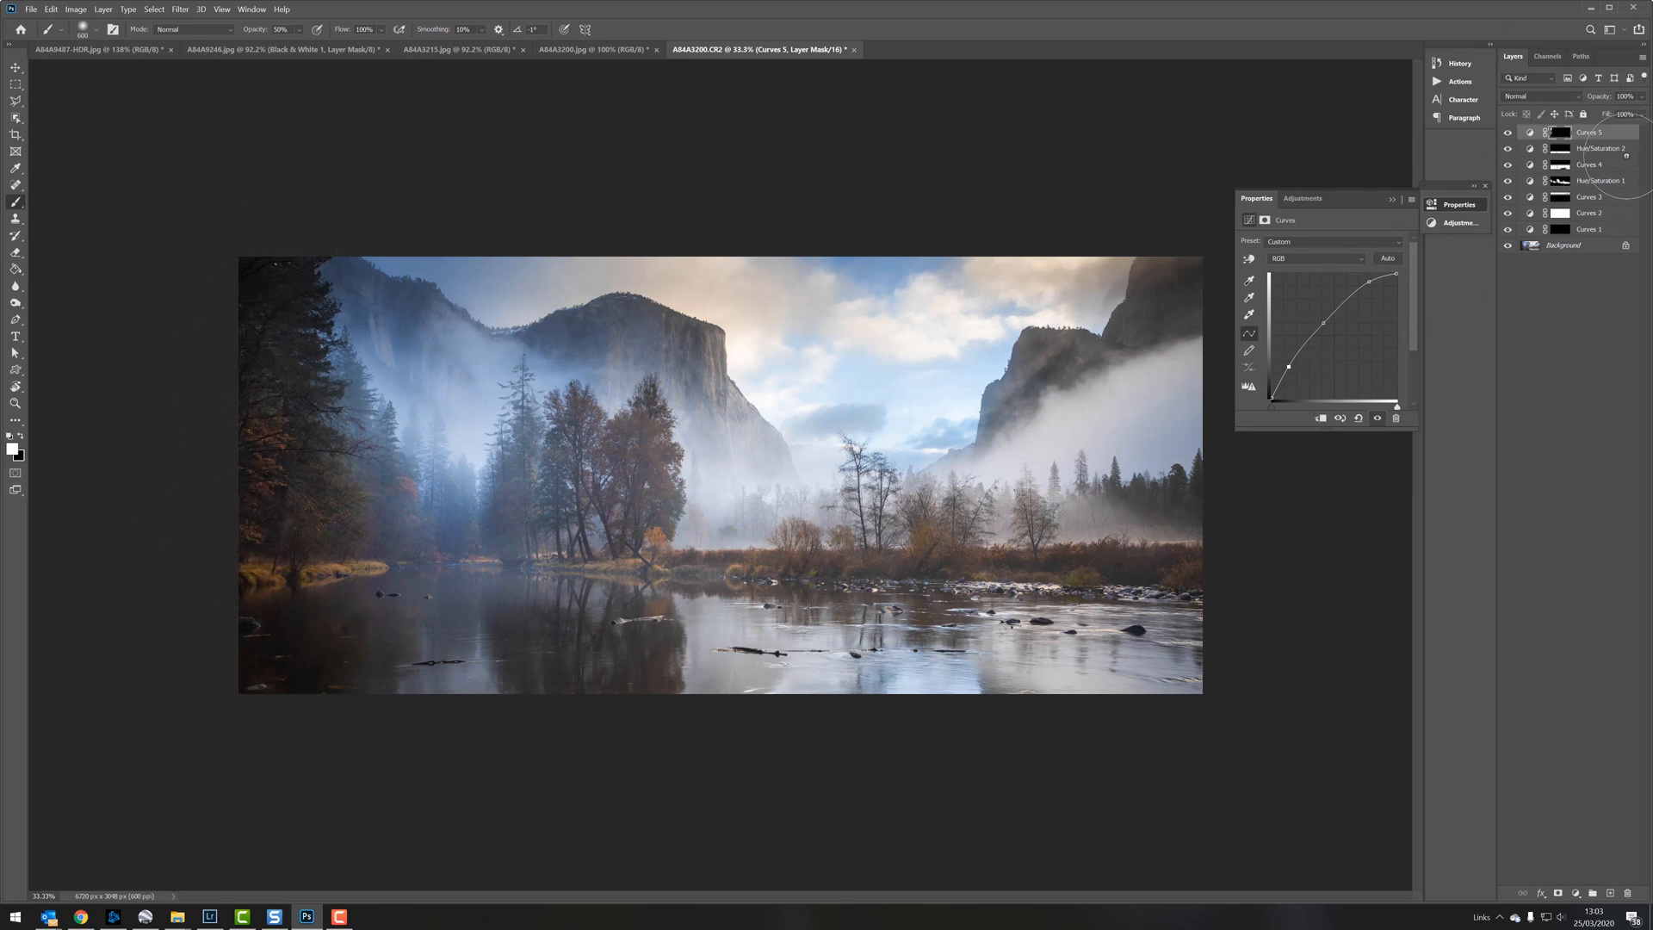
{"action": "left_click", "coordinate": [1509, 132]}
{"action": "left_click", "coordinate": [1509, 133]}
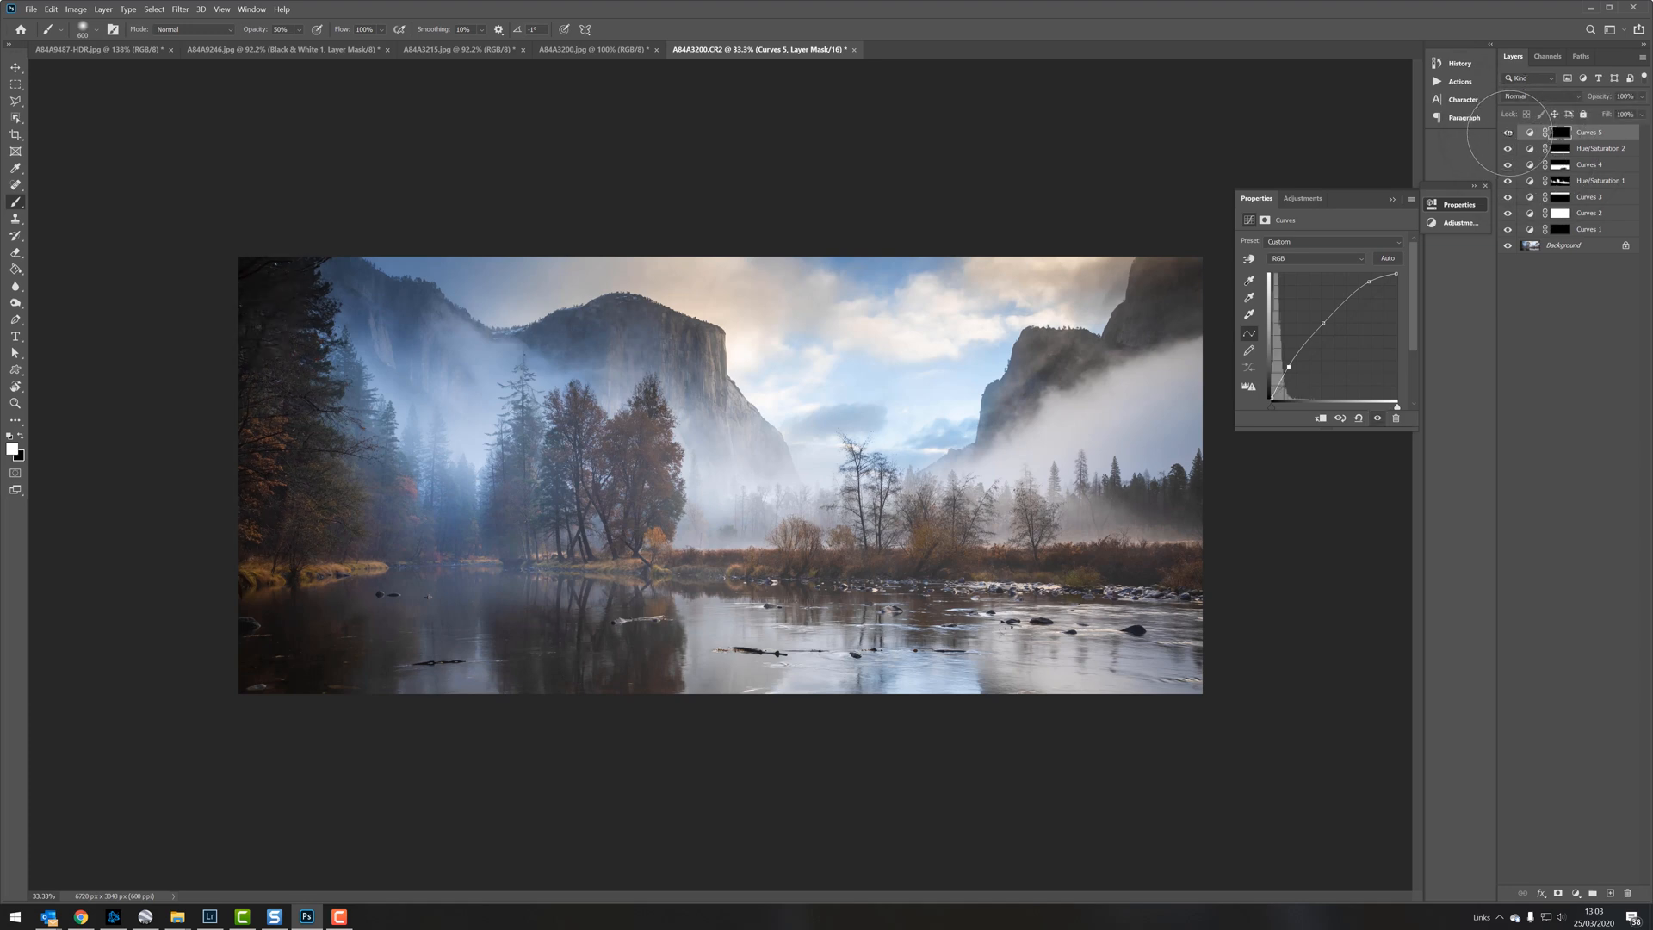